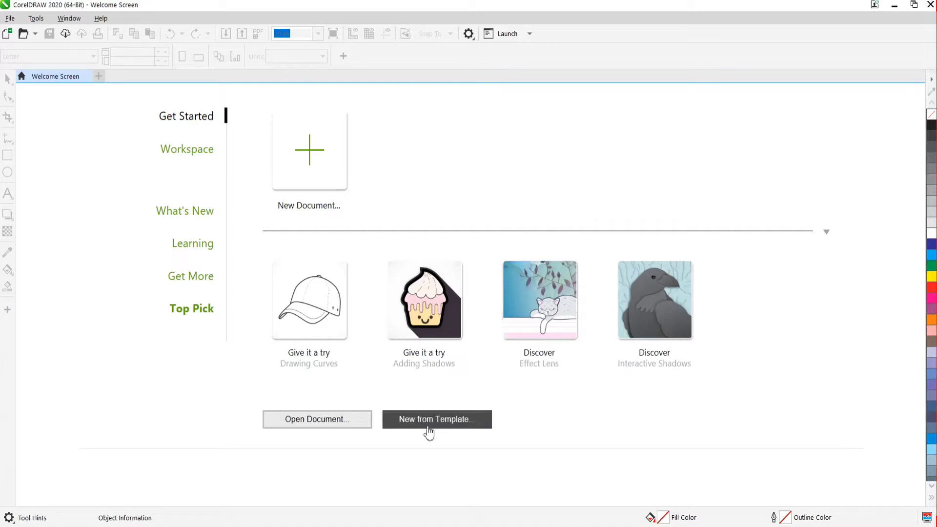
Start a new blank document with one page and CMYK as the primary color mode
{"action": "left_click", "coordinate": [449, 423]}
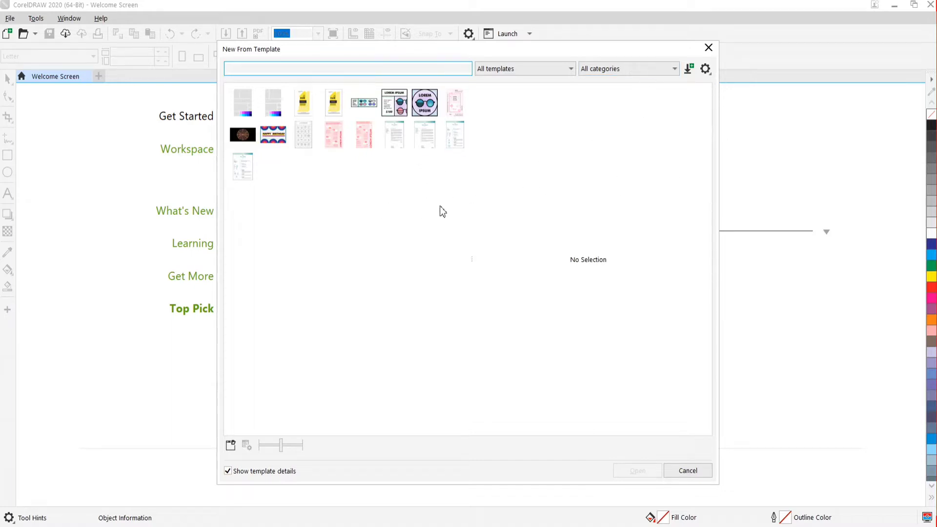
{"action": "left_click", "coordinate": [709, 47]}
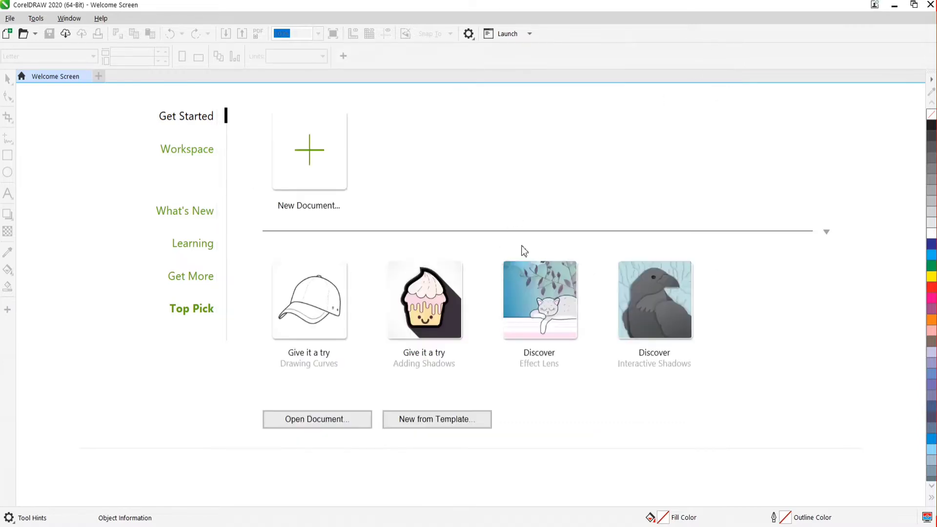
{"action": "left_click", "coordinate": [309, 150]}
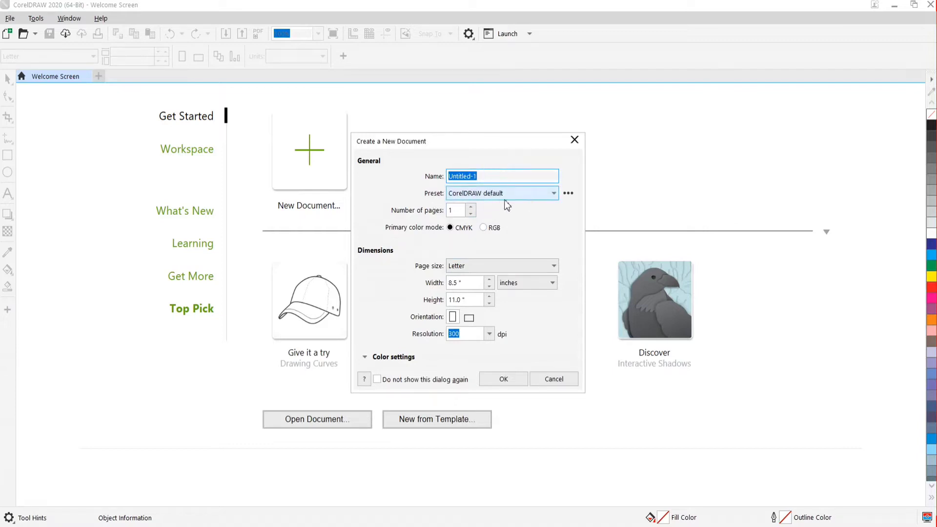
{"action": "left_click", "coordinate": [471, 207]}
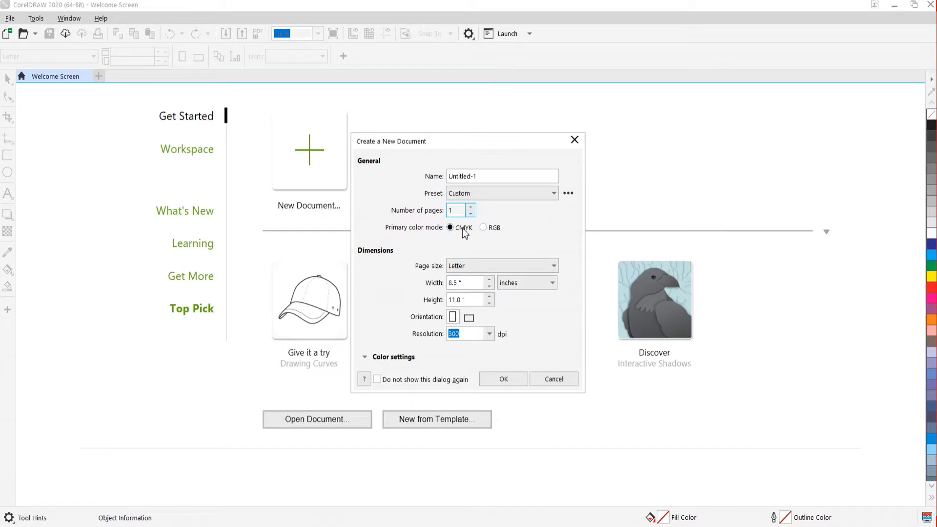
{"action": "left_click", "coordinate": [485, 228]}
{"action": "left_click", "coordinate": [450, 228]}
Set the new document's page size to A4
{"action": "left_click", "coordinate": [489, 267]}
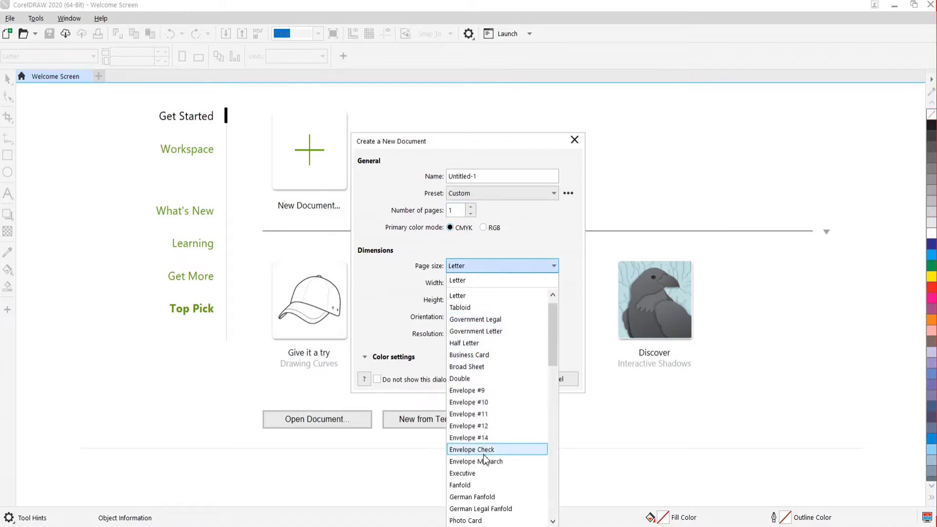
{"action": "scroll", "coordinate": [494, 406], "scroll_direction": "up", "scroll_amount": 1}
{"action": "scroll", "coordinate": [493, 406], "scroll_direction": "down", "scroll_amount": 8}
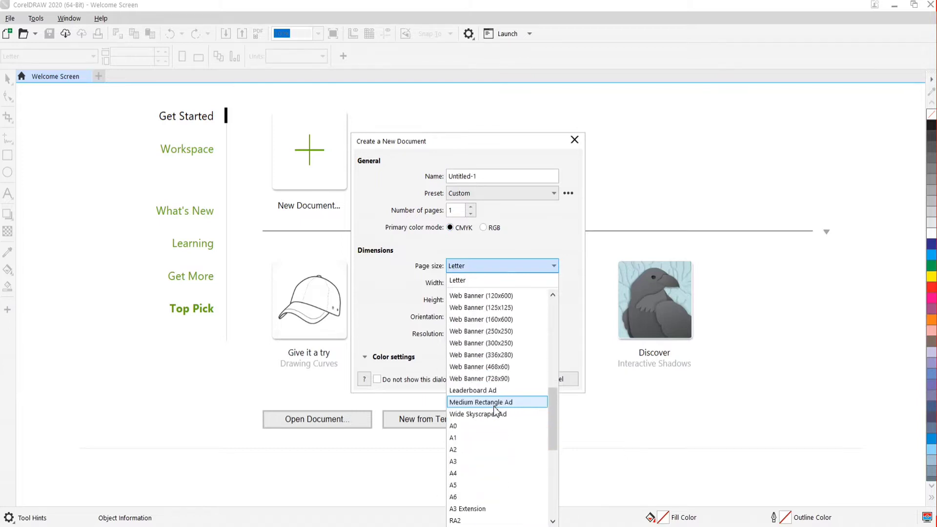
{"action": "left_click", "coordinate": [479, 472]}
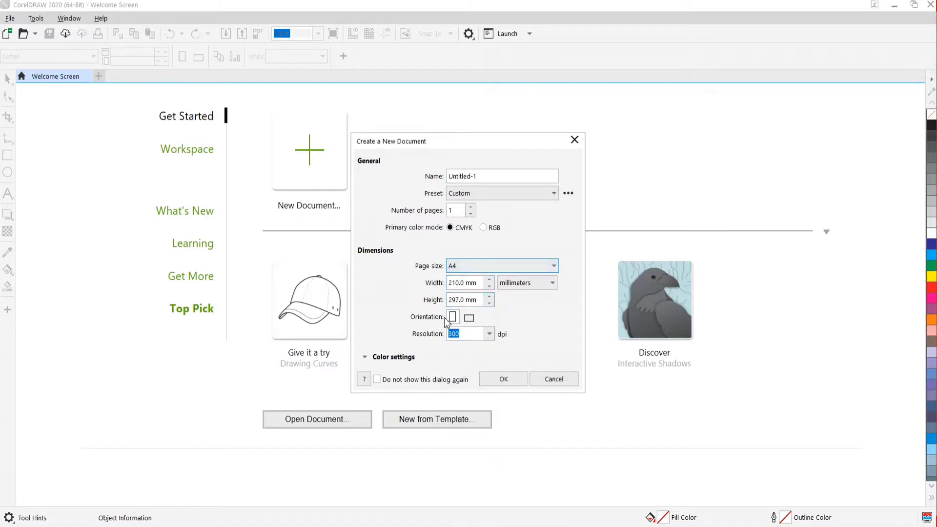
Set the document's units to inches and its orientation to portrait
{"action": "left_click", "coordinate": [527, 283]}
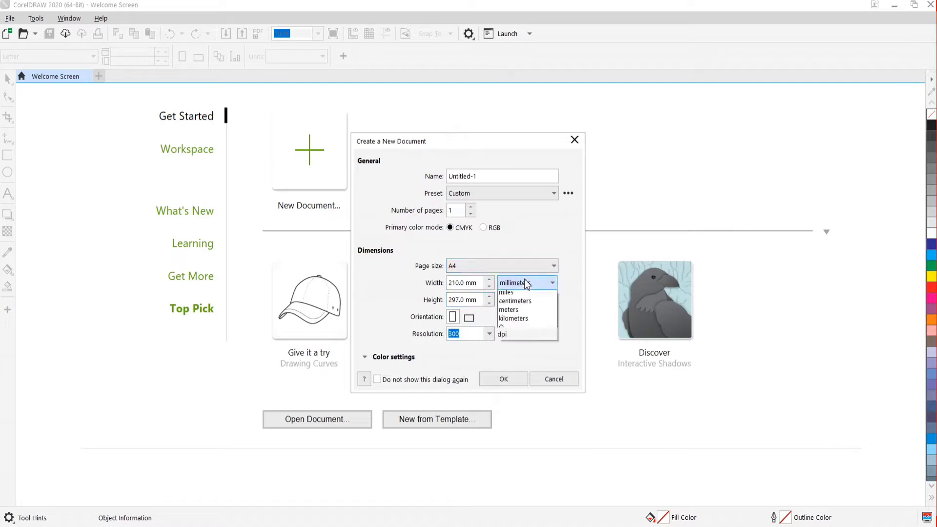
{"action": "left_click", "coordinate": [525, 296]}
{"action": "left_click", "coordinate": [526, 283]}
{"action": "left_click", "coordinate": [525, 304]}
{"action": "left_click", "coordinate": [526, 283]}
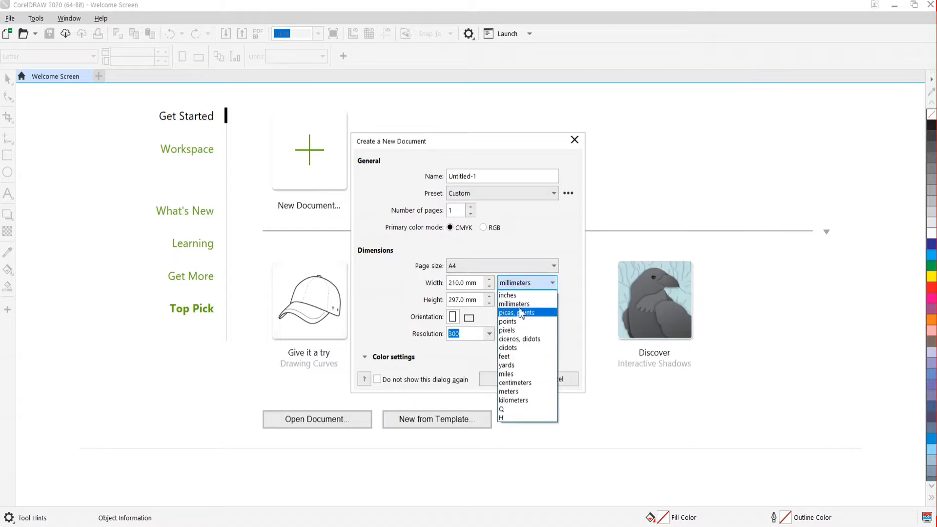
{"action": "left_click", "coordinate": [521, 295]}
{"action": "left_click", "coordinate": [472, 318]}
{"action": "left_click", "coordinate": [454, 317]}
Keep the resolution at 300 dpi and create the document, choosing not to show this setup dialog again
{"action": "left_click", "coordinate": [489, 333]}
{"action": "left_click", "coordinate": [490, 334]}
{"action": "left_click", "coordinate": [490, 333]}
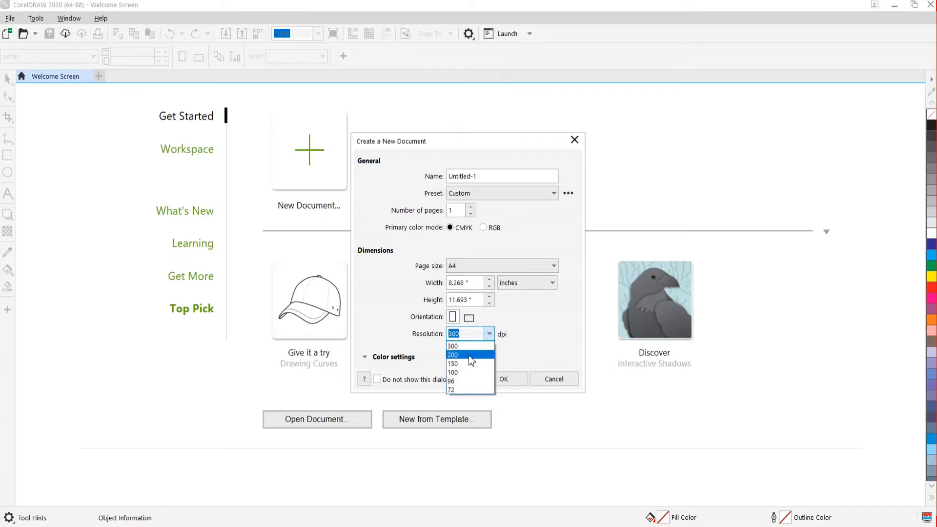
{"action": "left_click", "coordinate": [485, 334]}
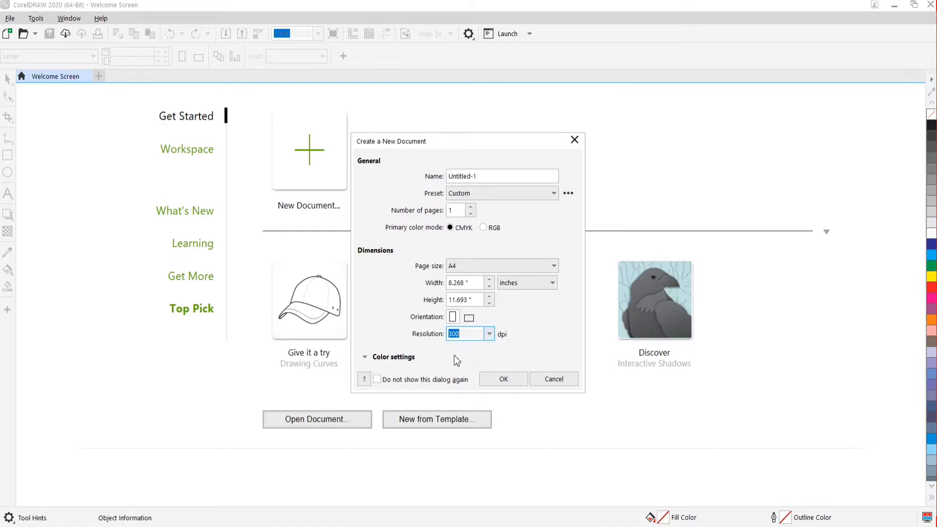
{"action": "left_click", "coordinate": [376, 380]}
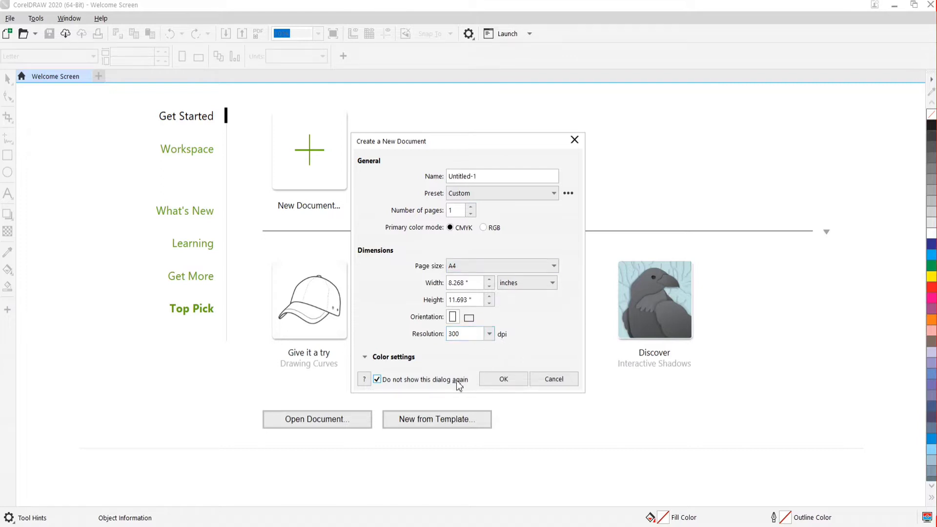
{"action": "left_click", "coordinate": [492, 381]}
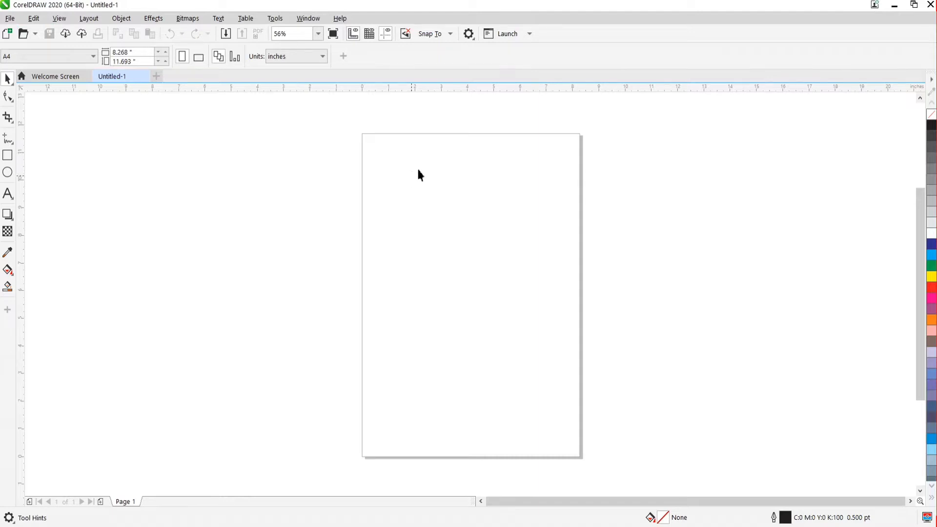
Try the Medium, Dark and Black interface themes in the appearance customization options
{"action": "left_click", "coordinate": [470, 35]}
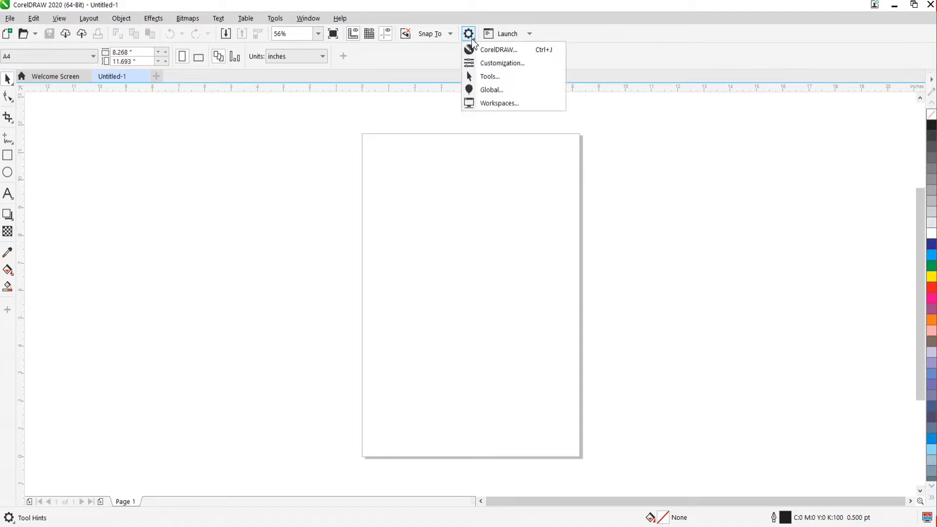
{"action": "left_click", "coordinate": [490, 64]}
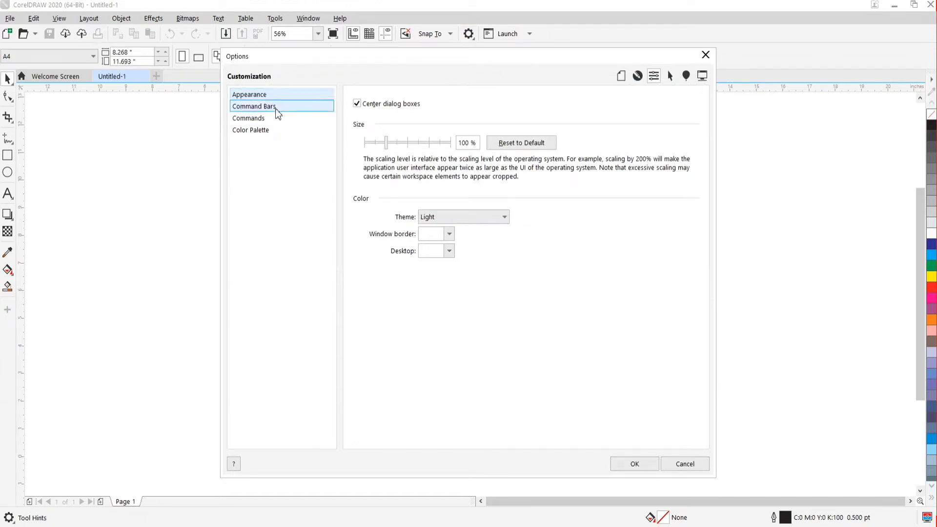
{"action": "left_click", "coordinate": [504, 221]}
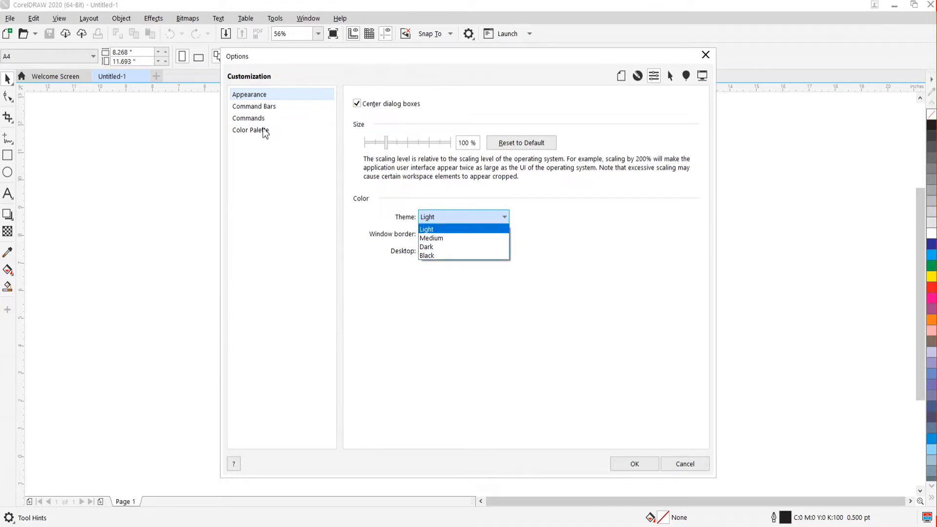
{"action": "left_click", "coordinate": [452, 239]}
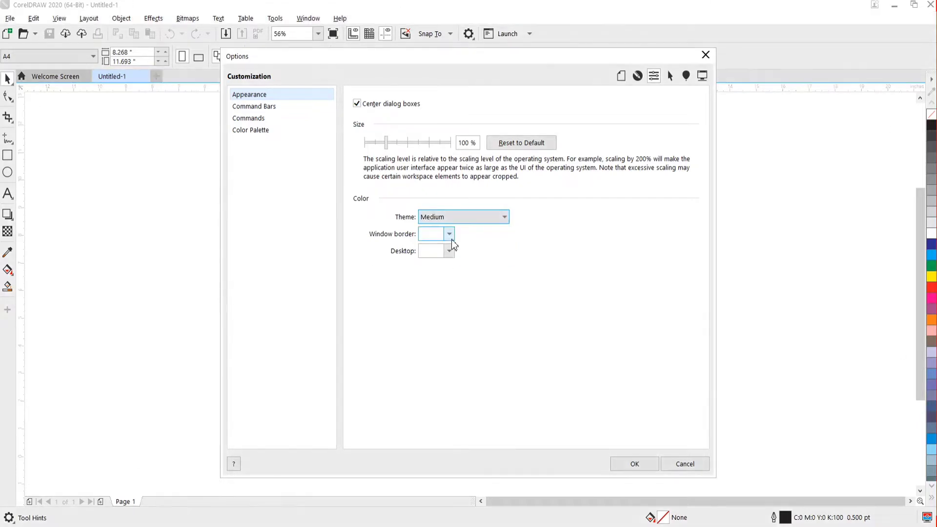
{"action": "left_click", "coordinate": [503, 217]}
{"action": "left_click", "coordinate": [483, 247]}
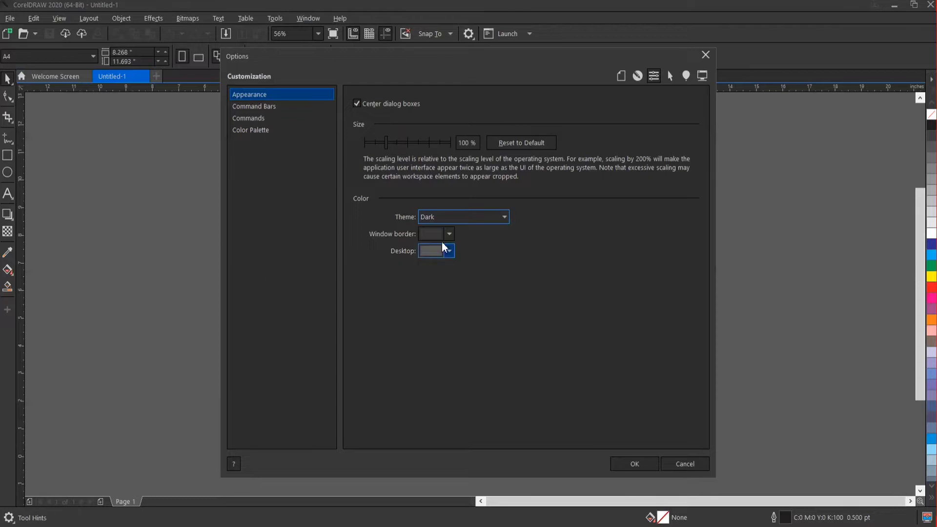
{"action": "left_click", "coordinate": [499, 221]}
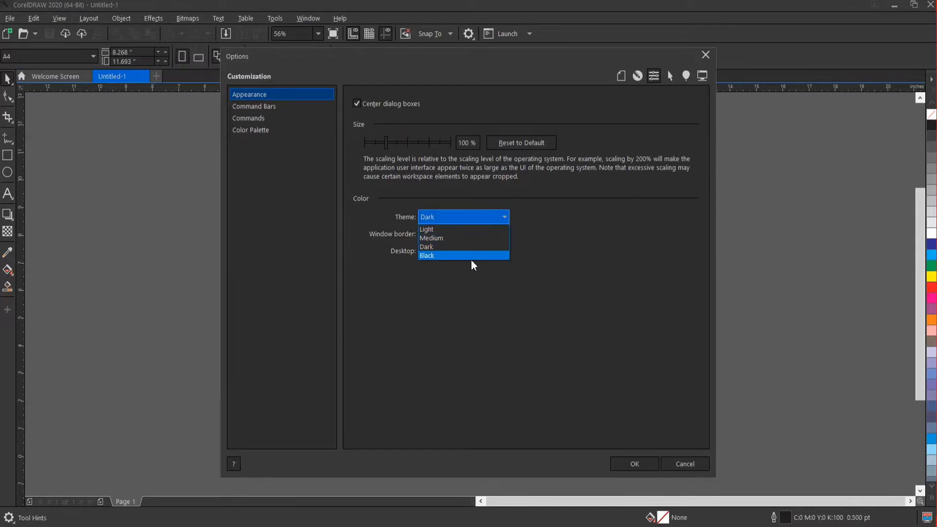
{"action": "left_click", "coordinate": [471, 257]}
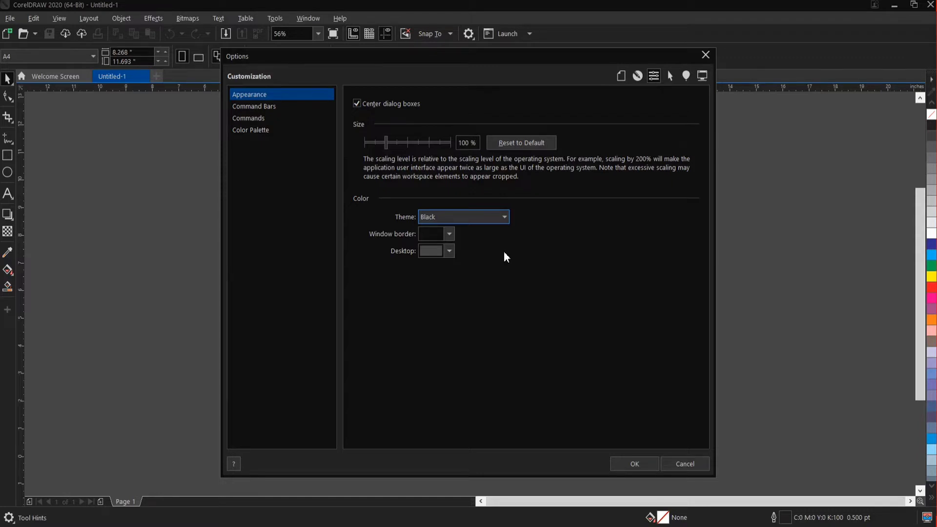
Set the interface theme to Light and apply the options
{"action": "left_click", "coordinate": [503, 220]}
{"action": "left_click", "coordinate": [477, 227]}
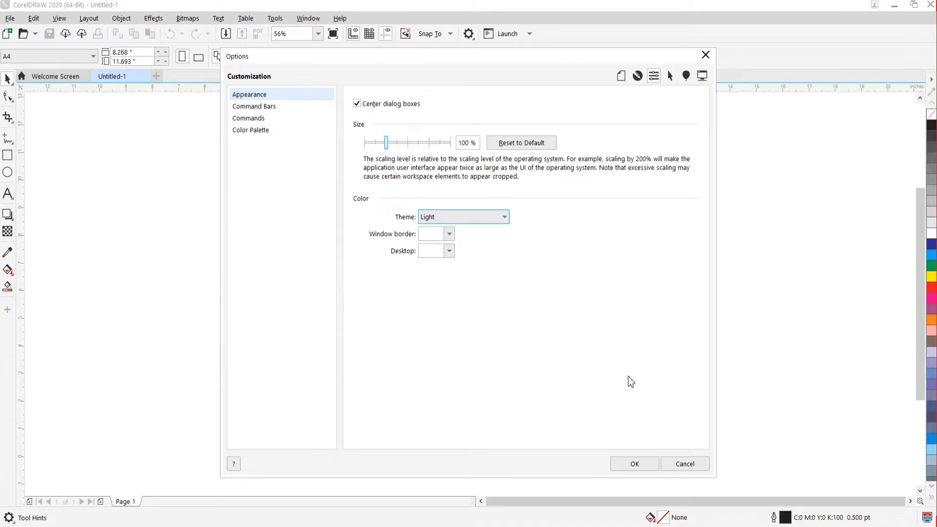
{"action": "left_click", "coordinate": [627, 467]}
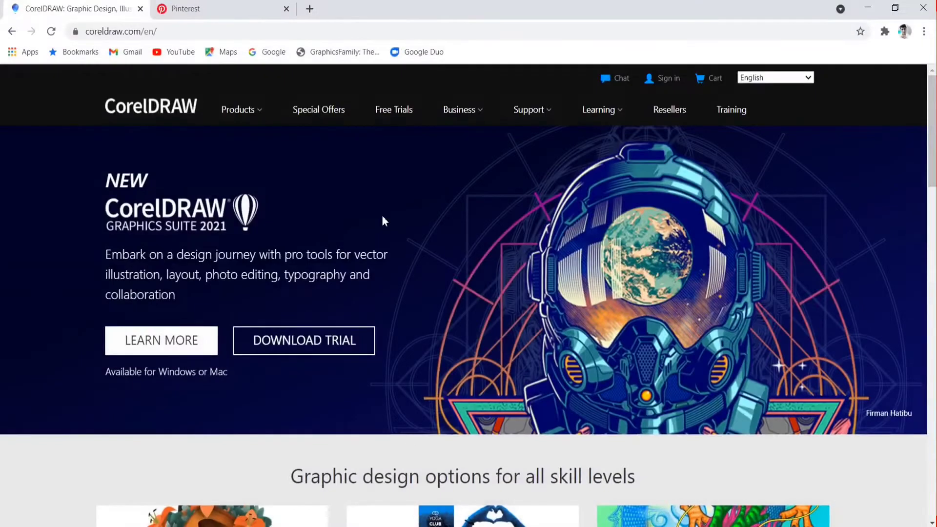
Examine the CorelDRAW Graphics Suite 2021 offer and its trial download option on the CorelDRAW website in the browser
{"action": "scroll", "coordinate": [349, 238], "scroll_direction": "down", "scroll_amount": 2}
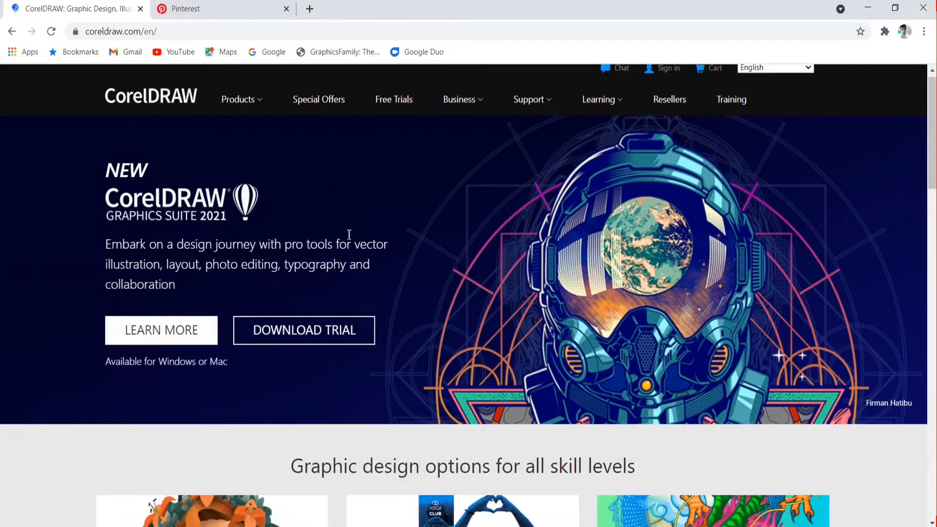
{"action": "scroll", "coordinate": [350, 237], "scroll_direction": "up", "scroll_amount": 2}
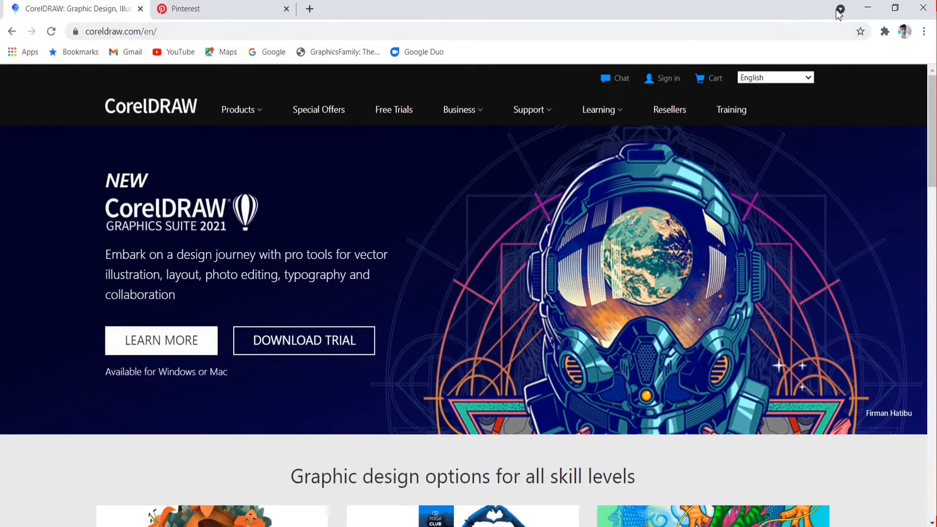
{"action": "left_click", "coordinate": [868, 9]}
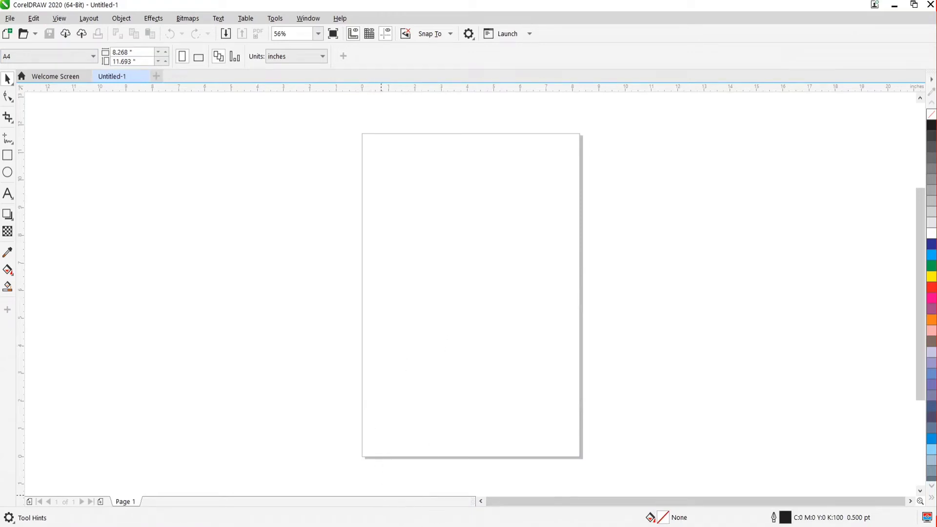
{"action": "left_click", "coordinate": [424, 526]}
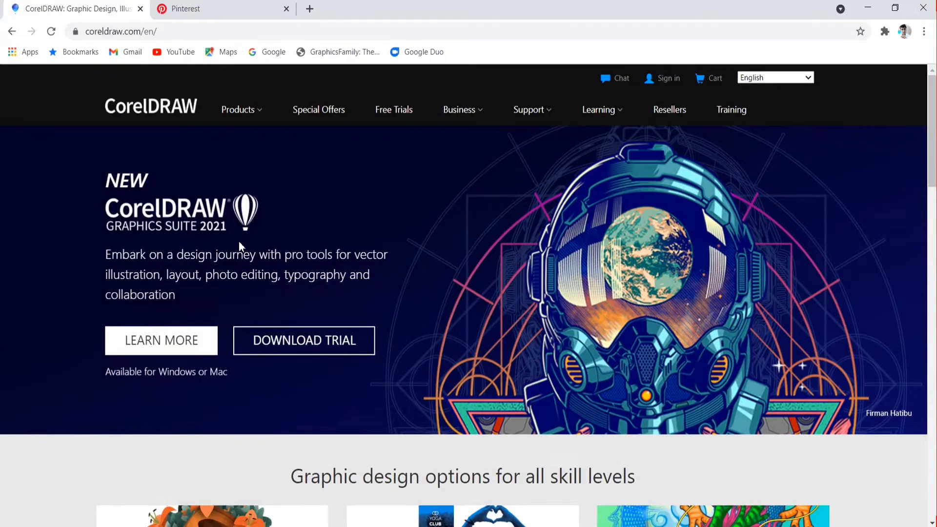
{"action": "scroll", "coordinate": [342, 249], "scroll_direction": "down", "scroll_amount": 1}
{"action": "scroll", "coordinate": [380, 250], "scroll_direction": "up", "scroll_amount": 1}
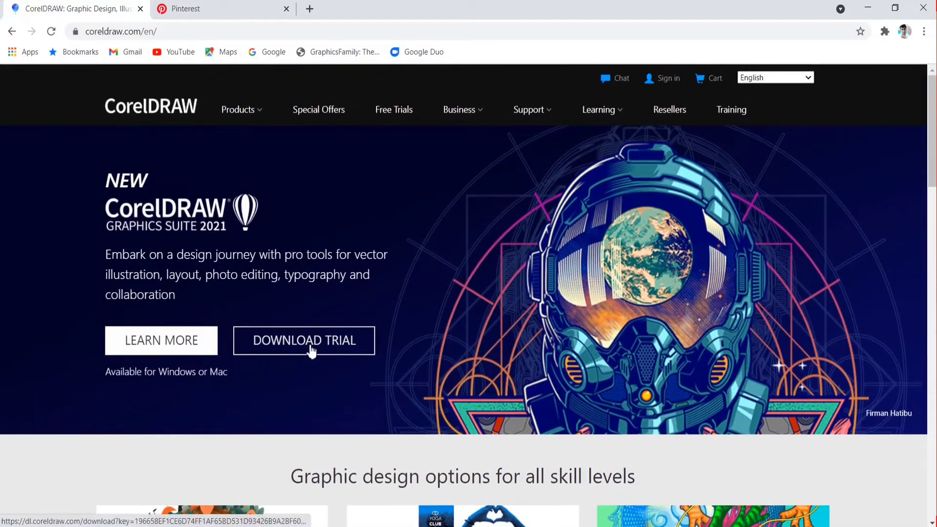
{"action": "scroll", "coordinate": [389, 334], "scroll_direction": "down", "scroll_amount": 3}
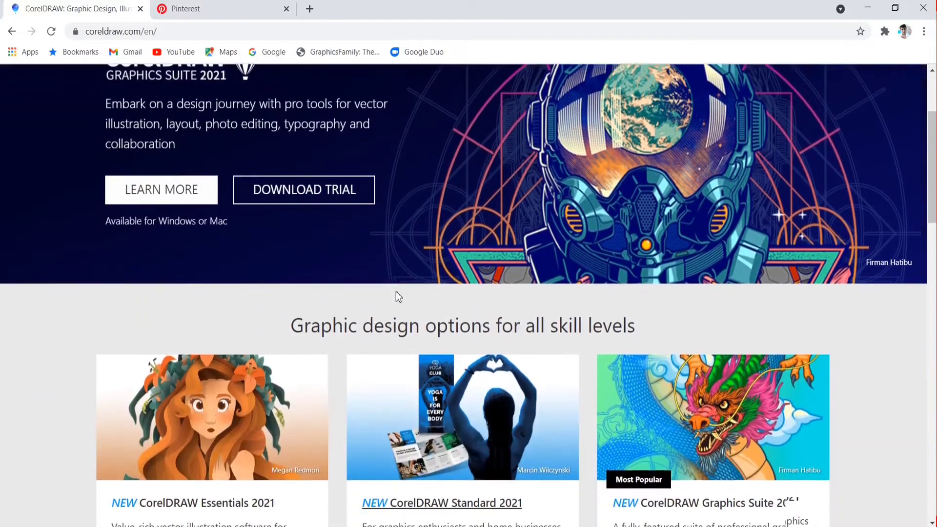
{"action": "scroll", "coordinate": [397, 292], "scroll_direction": "up", "scroll_amount": 2}
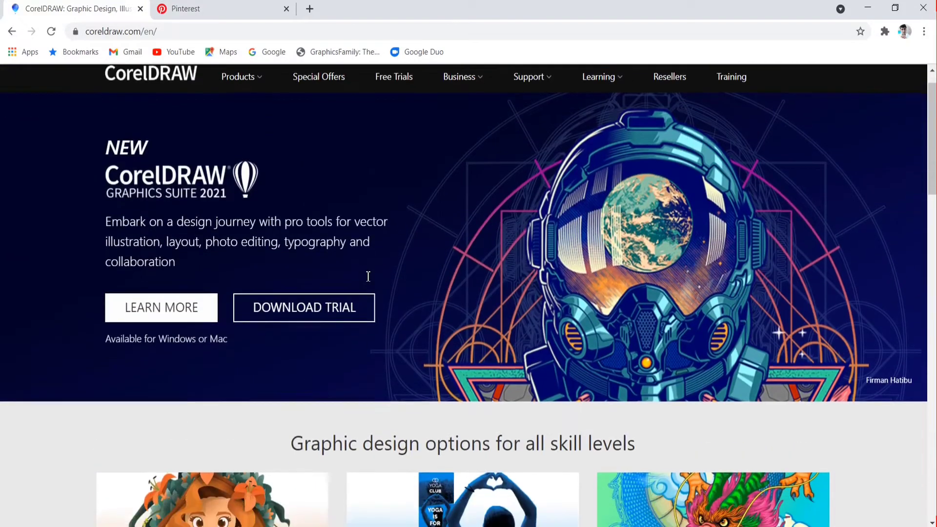
{"action": "scroll", "coordinate": [206, 354], "scroll_direction": "down", "scroll_amount": 1}
{"action": "scroll", "coordinate": [205, 354], "scroll_direction": "up", "scroll_amount": 1}
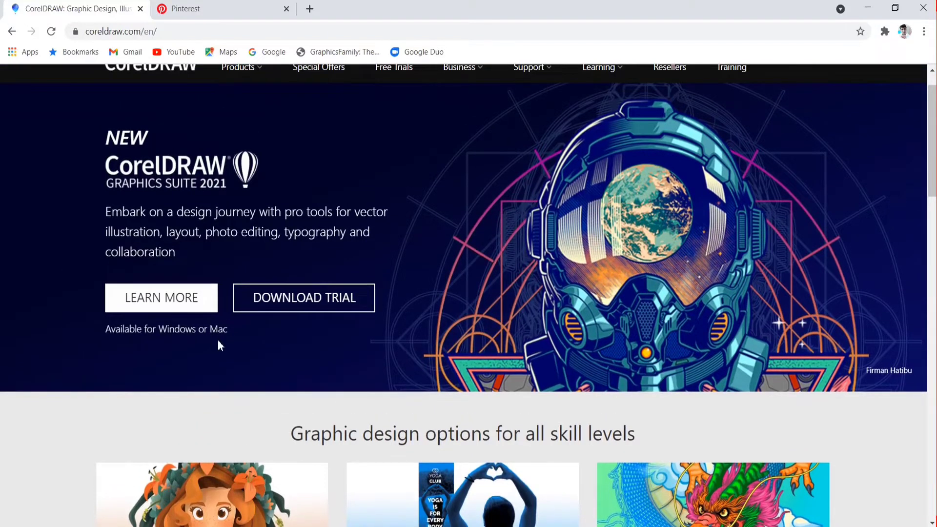
{"action": "scroll", "coordinate": [273, 329], "scroll_direction": "down", "scroll_amount": 2}
{"action": "scroll", "coordinate": [390, 281], "scroll_direction": "up", "scroll_amount": 2}
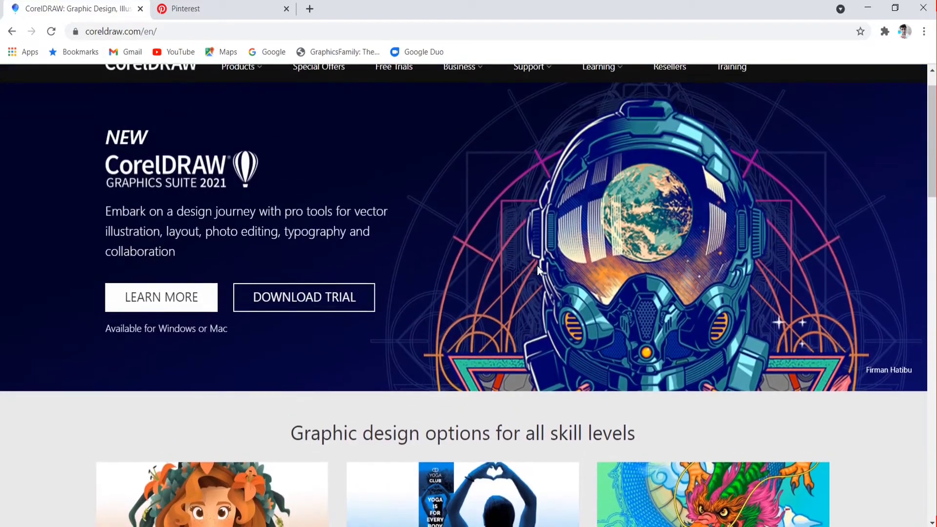
Look through the CorelDRAW editions and the other Corel products presented further down the website's home page
{"action": "scroll", "coordinate": [539, 270], "scroll_direction": "down", "scroll_amount": 4}
{"action": "scroll", "coordinate": [508, 282], "scroll_direction": "down", "scroll_amount": 2}
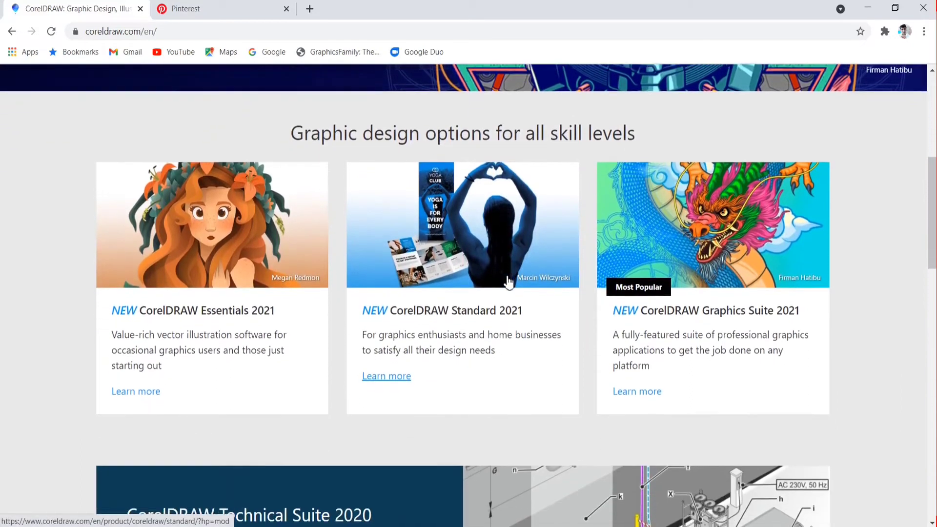
{"action": "scroll", "coordinate": [440, 280], "scroll_direction": "down", "scroll_amount": 1}
{"action": "scroll", "coordinate": [722, 275], "scroll_direction": "down", "scroll_amount": 1}
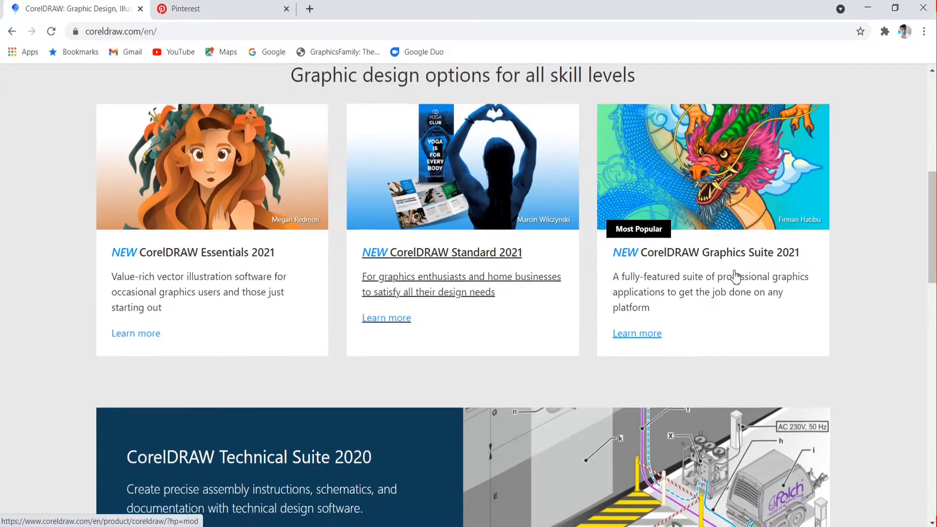
{"action": "scroll", "coordinate": [556, 263], "scroll_direction": "down", "scroll_amount": 5}
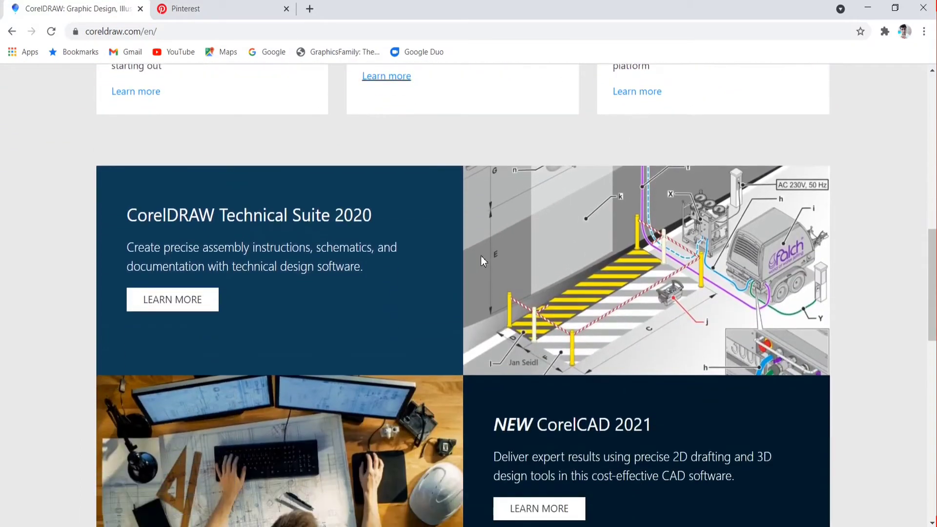
{"action": "scroll", "coordinate": [481, 256], "scroll_direction": "down", "scroll_amount": 3}
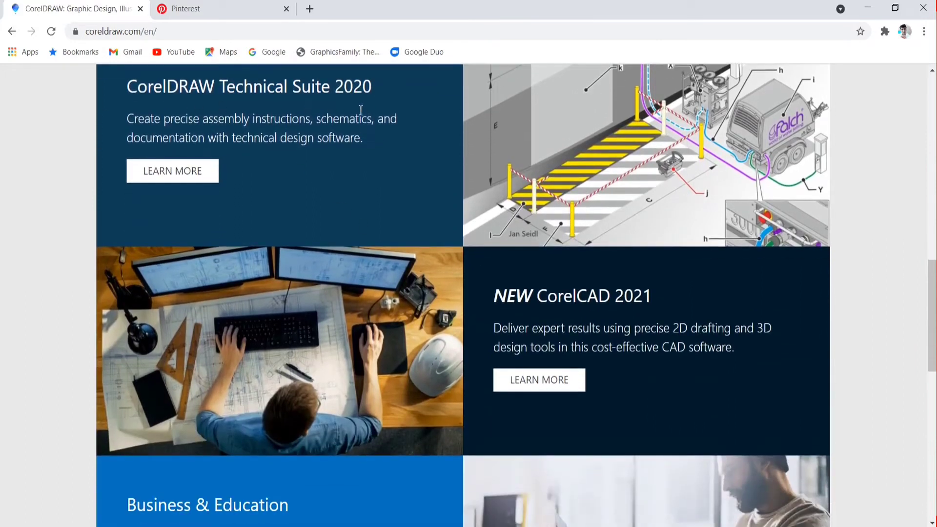
Look through the rest of the CorelDRAW home page down to its footer, and the product categories in the site navigation
{"action": "scroll", "coordinate": [597, 284], "scroll_direction": "down", "scroll_amount": 8}
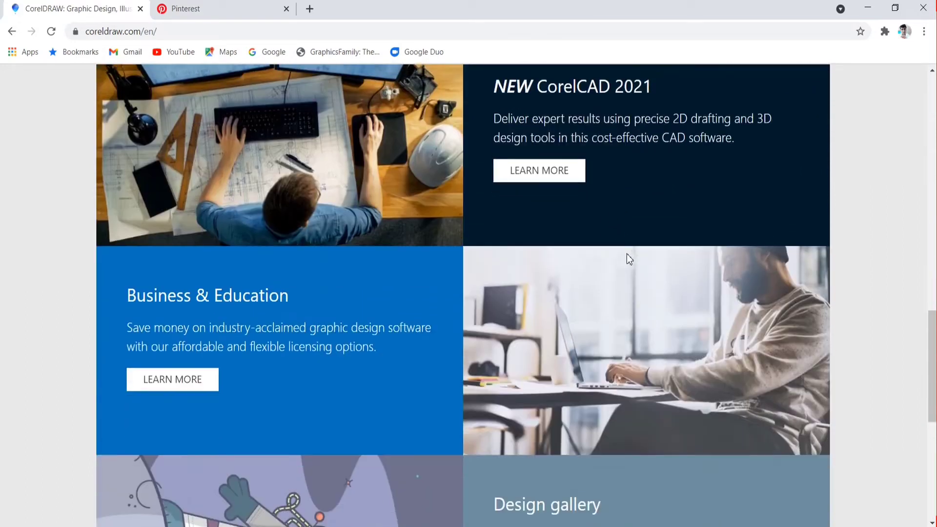
{"action": "scroll", "coordinate": [605, 244], "scroll_direction": "down", "scroll_amount": 6}
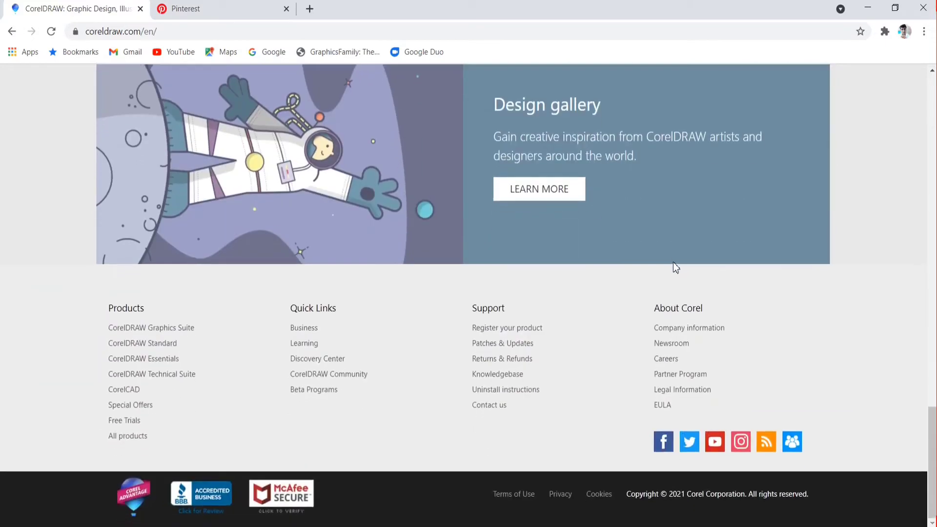
{"action": "scroll", "coordinate": [672, 263], "scroll_direction": "up", "scroll_amount": 15}
{"action": "scroll", "coordinate": [654, 259], "scroll_direction": "up", "scroll_amount": 10}
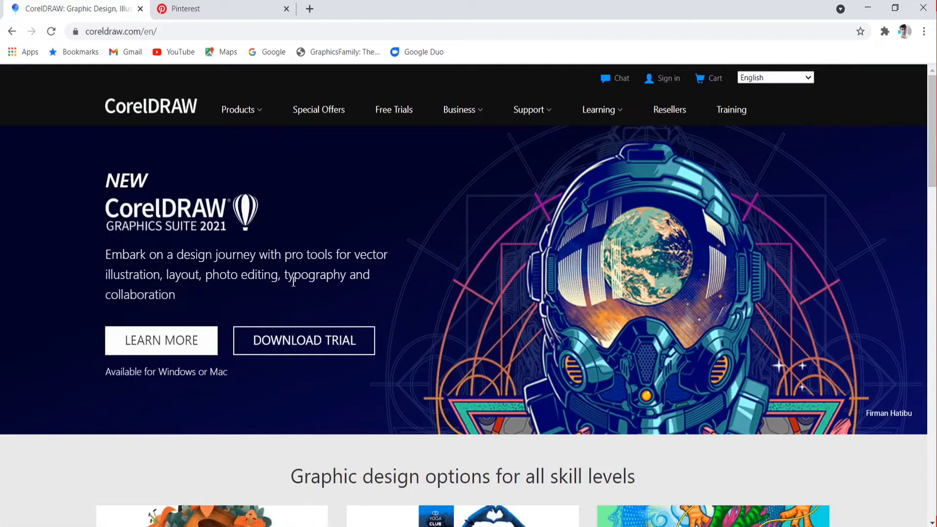
{"action": "mouse_move", "coordinate": [253, 117]}
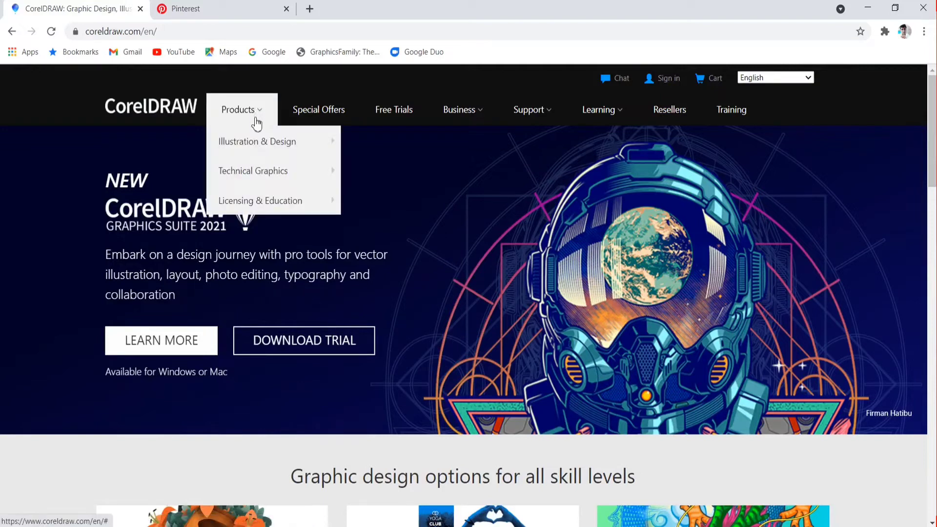
{"action": "mouse_move", "coordinate": [256, 142]}
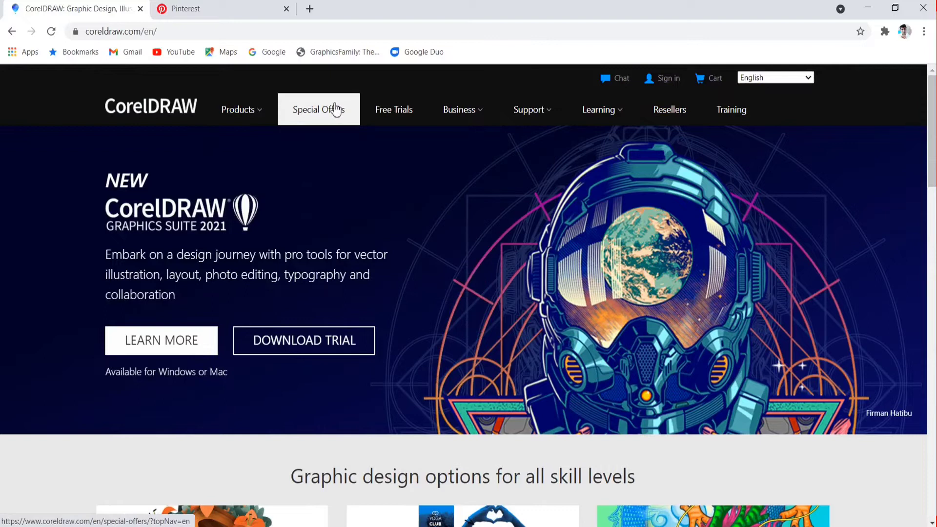
Open the CorelDRAW website's Special Offers page and examine the product editions and prices on offer
{"action": "left_click", "coordinate": [335, 109]}
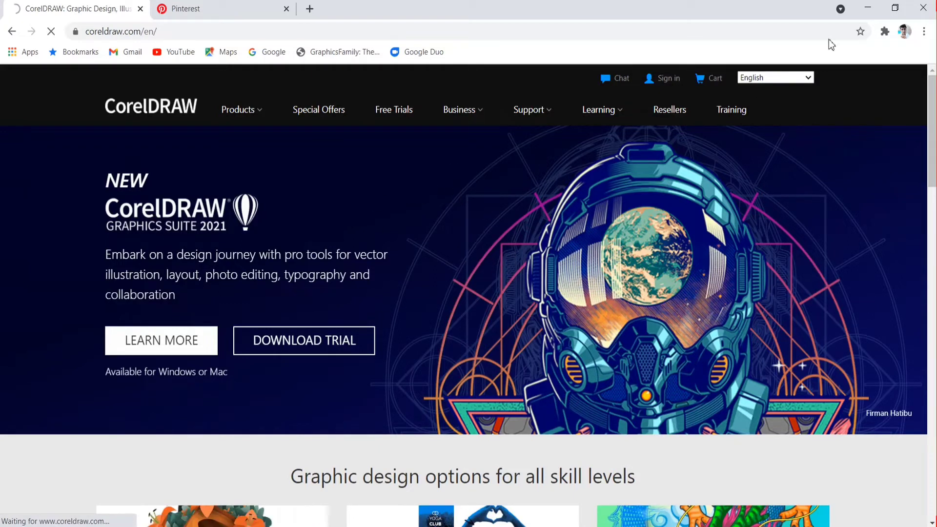
{"action": "left_click", "coordinate": [863, 10]}
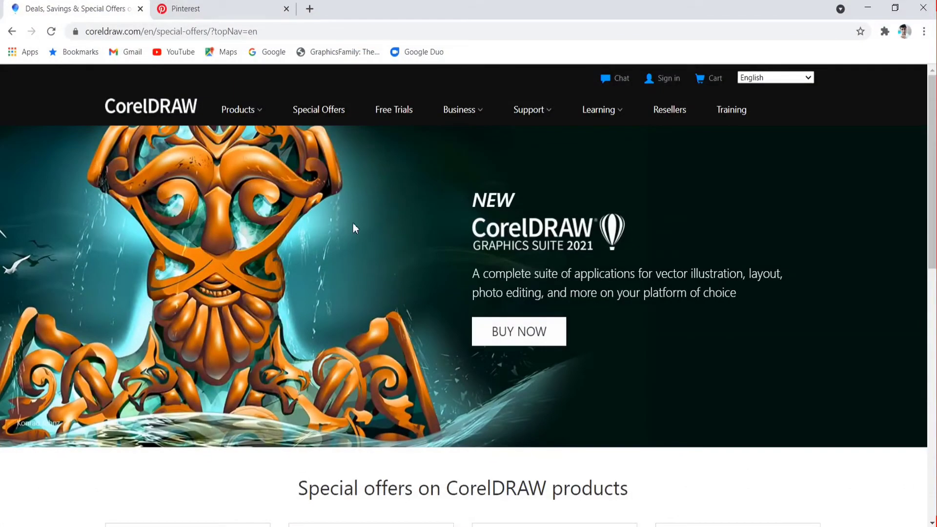
{"action": "scroll", "coordinate": [425, 244], "scroll_direction": "down", "scroll_amount": 1}
{"action": "scroll", "coordinate": [424, 253], "scroll_direction": "down", "scroll_amount": 7}
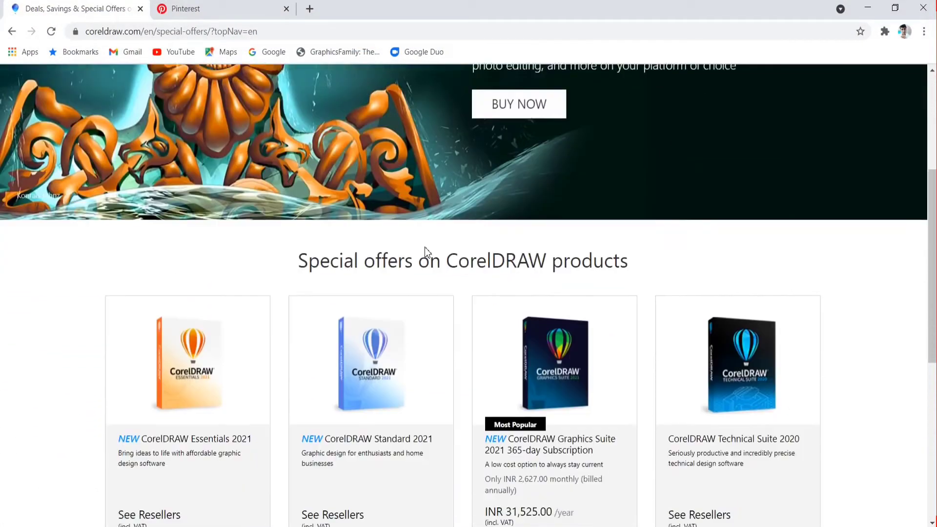
{"action": "scroll", "coordinate": [424, 252], "scroll_direction": "up", "scroll_amount": 3}
{"action": "scroll", "coordinate": [426, 252], "scroll_direction": "up", "scroll_amount": 4}
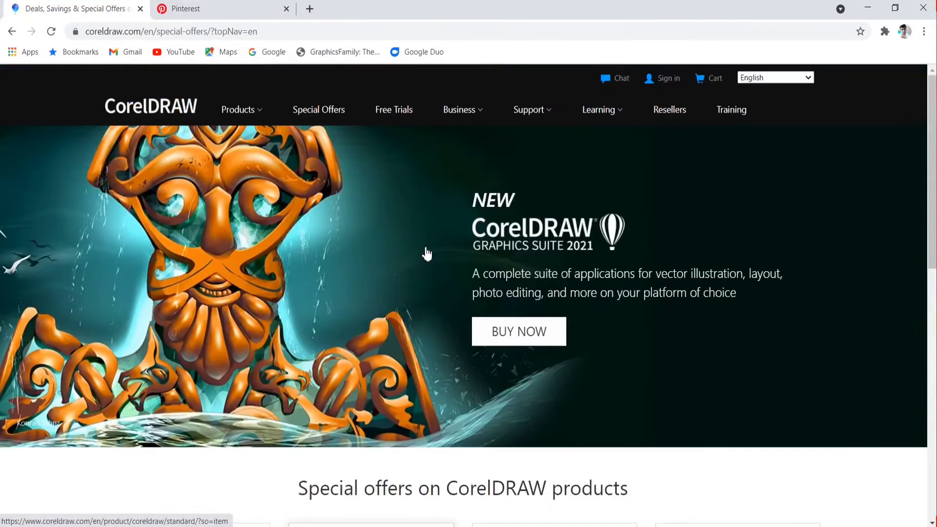
{"action": "scroll", "coordinate": [540, 253], "scroll_direction": "down", "scroll_amount": 1}
{"action": "scroll", "coordinate": [555, 251], "scroll_direction": "down", "scroll_amount": 5}
{"action": "scroll", "coordinate": [420, 251], "scroll_direction": "up", "scroll_amount": 5}
Switch to the Pinterest page and look through the "banner design" search results for design inspiration
{"action": "left_click", "coordinate": [202, 6]}
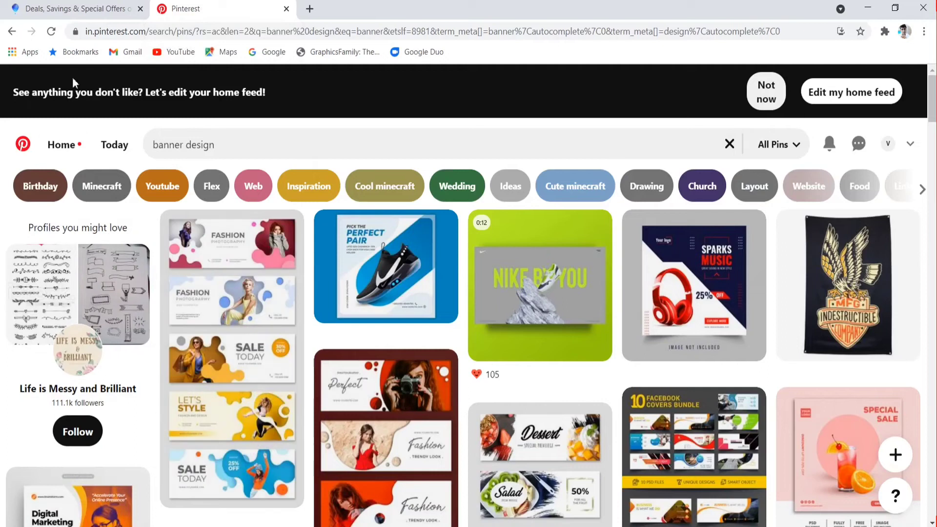
{"action": "mouse_move", "coordinate": [200, 221]}
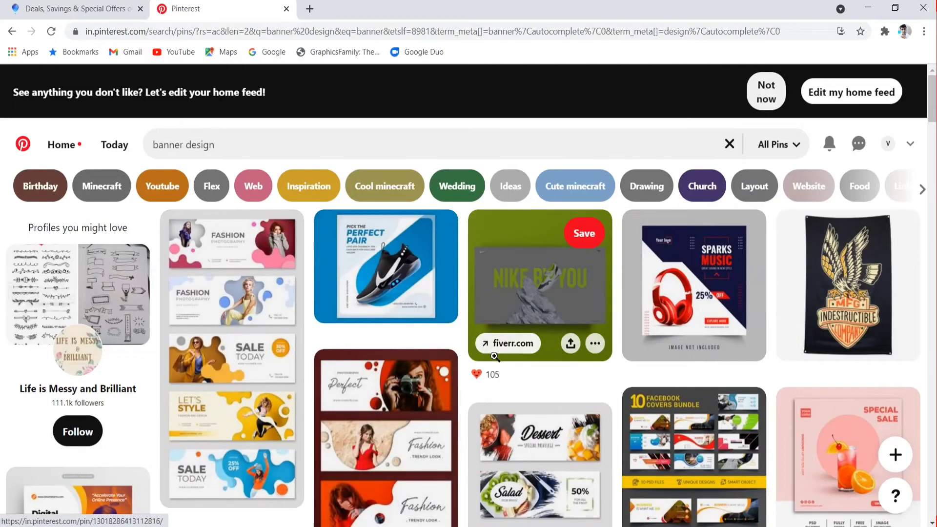
{"action": "scroll", "coordinate": [496, 336], "scroll_direction": "down", "scroll_amount": 1}
{"action": "scroll", "coordinate": [483, 509], "scroll_direction": "up", "scroll_amount": 1}
{"action": "scroll", "coordinate": [933, 406], "scroll_direction": "down", "scroll_amount": 1}
{"action": "scroll", "coordinate": [933, 406], "scroll_direction": "up", "scroll_amount": 1}
{"action": "scroll", "coordinate": [933, 406], "scroll_direction": "down", "scroll_amount": 1}
{"action": "scroll", "coordinate": [933, 406], "scroll_direction": "up", "scroll_amount": 1}
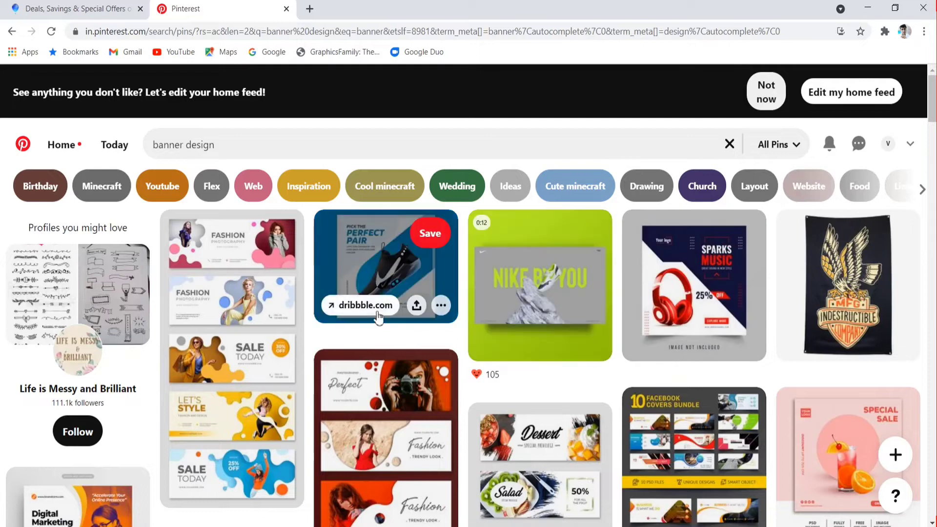
{"action": "scroll", "coordinate": [378, 318], "scroll_direction": "down", "scroll_amount": 2}
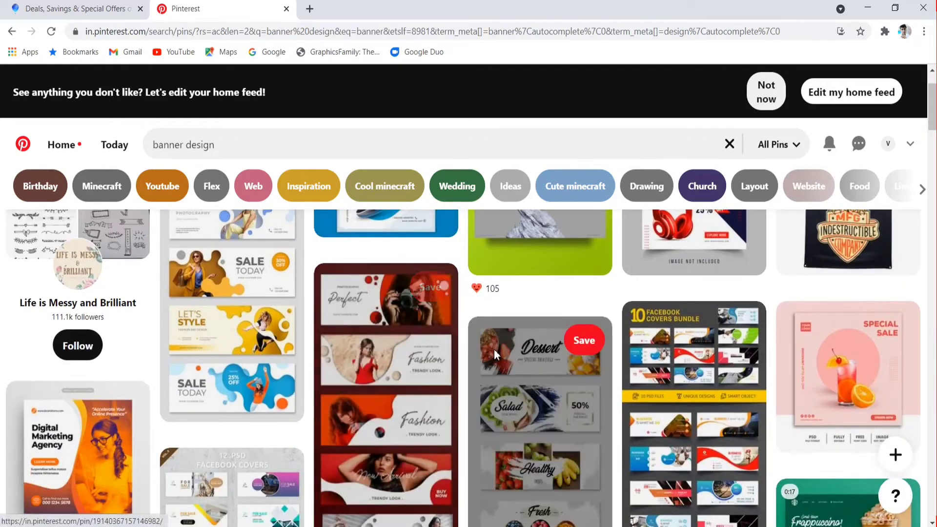
{"action": "scroll", "coordinate": [490, 357], "scroll_direction": "up", "scroll_amount": 1}
{"action": "scroll", "coordinate": [491, 356], "scroll_direction": "up", "scroll_amount": 1}
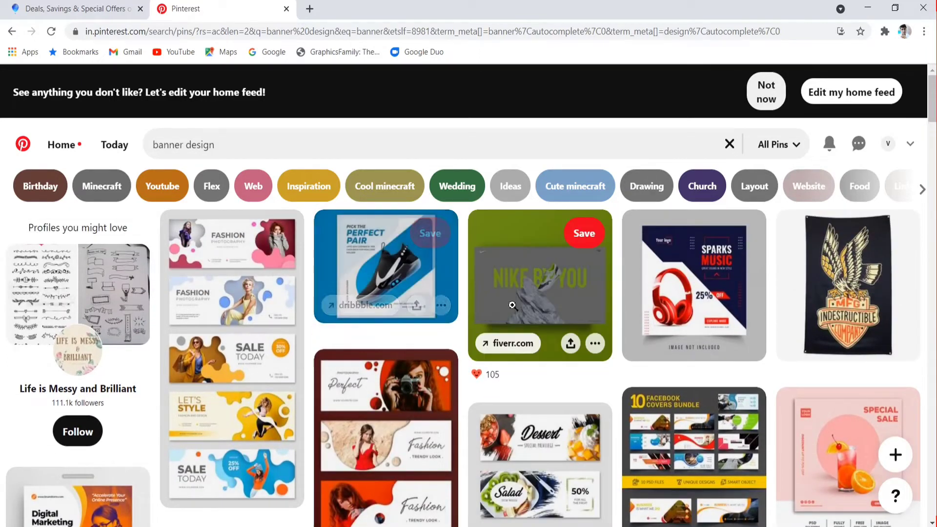
Open the blue shoe banner pin, block Pinterest's notifications and return to the banner design results
{"action": "left_click", "coordinate": [416, 305]}
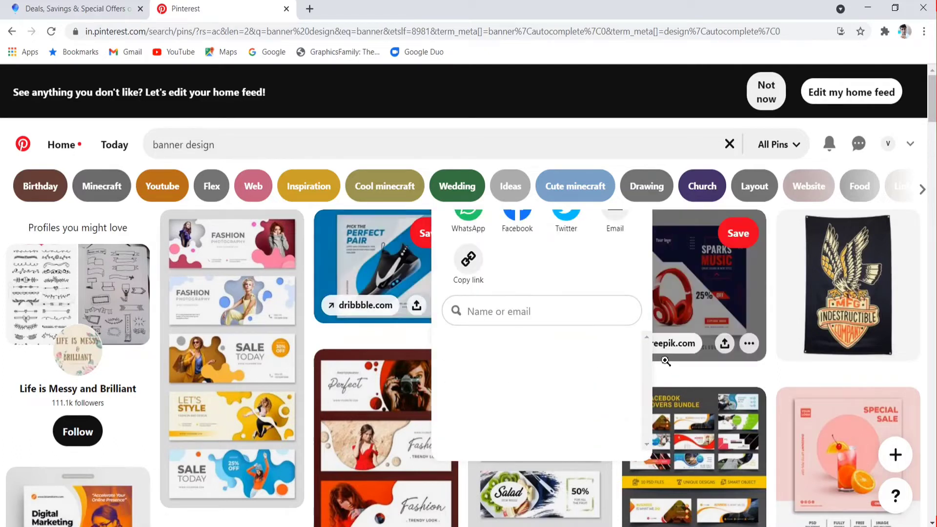
{"action": "left_click", "coordinate": [669, 377]}
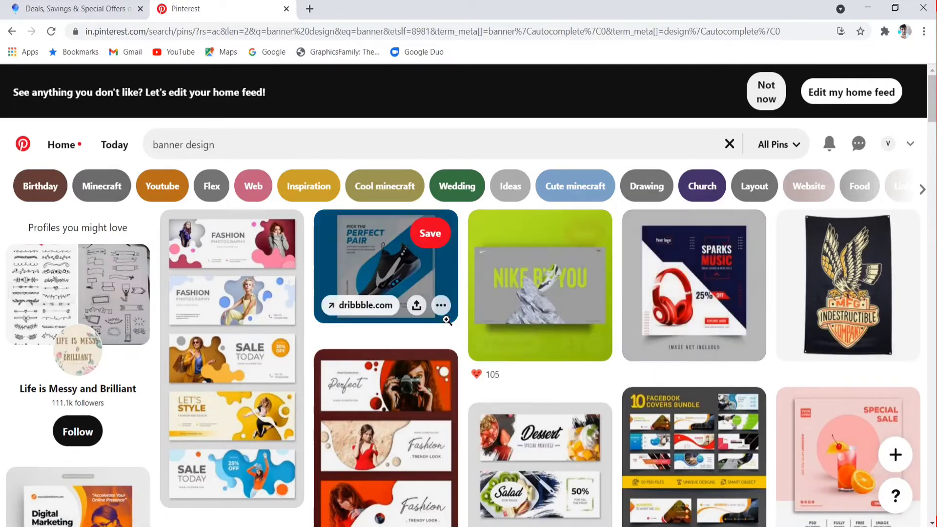
{"action": "left_click", "coordinate": [396, 256]}
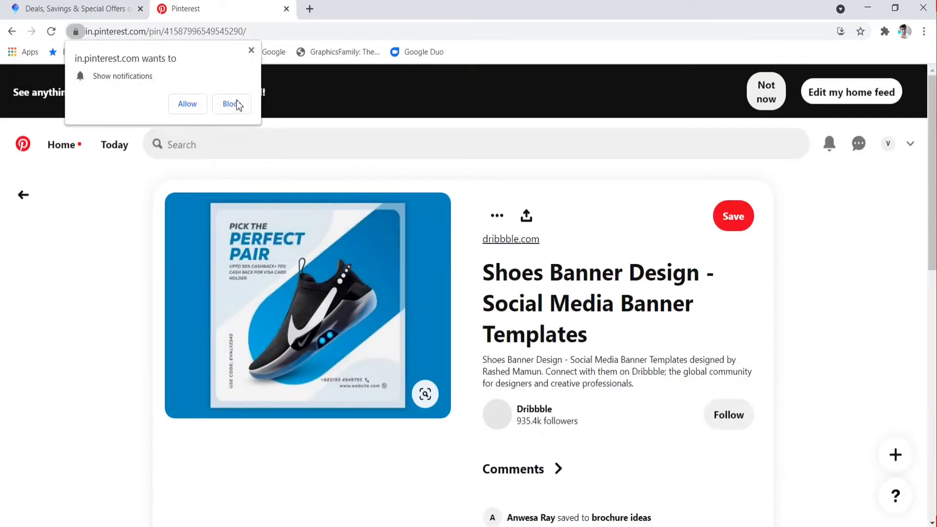
{"action": "left_click", "coordinate": [232, 104]}
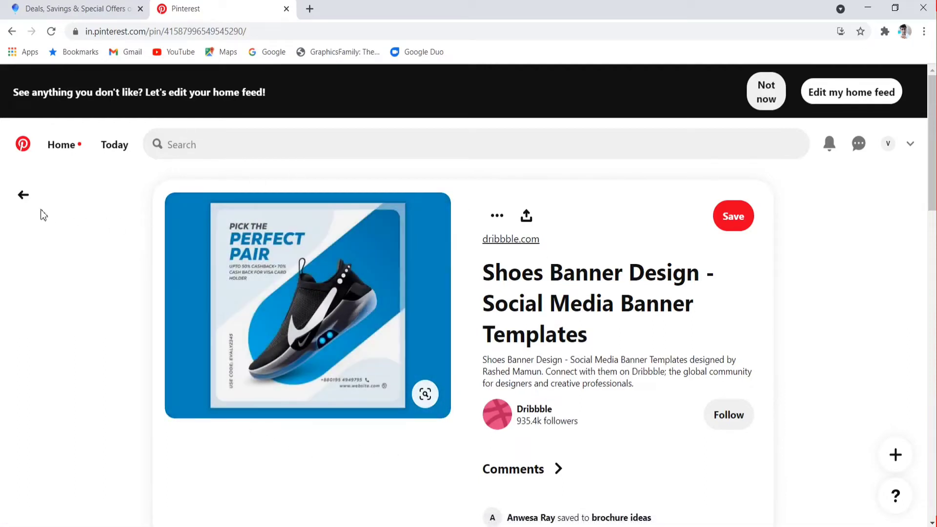
{"action": "left_click", "coordinate": [25, 196]}
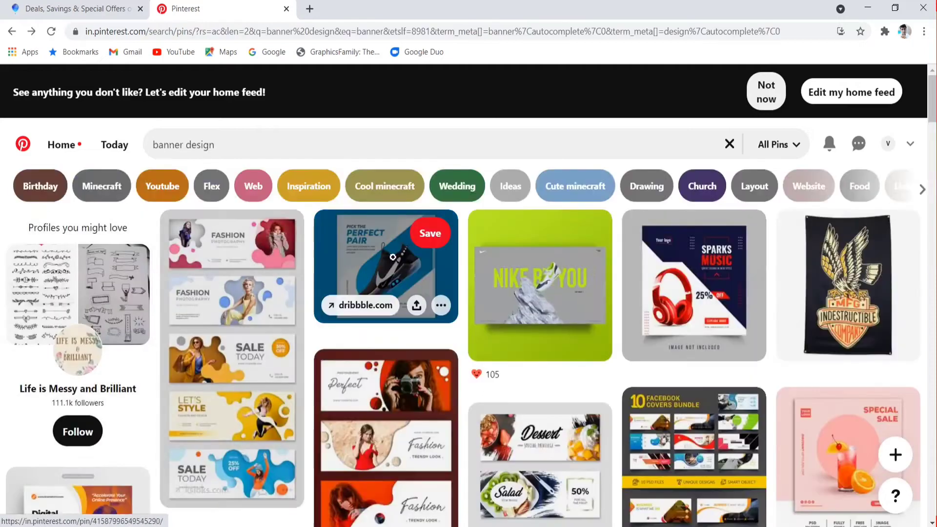
Open the multicoloured Fashion Facebook Cover Templates pin from ksioks.com, examine its banners and return to the search results
{"action": "scroll", "coordinate": [537, 346], "scroll_direction": "down", "scroll_amount": 2}
{"action": "left_click", "coordinate": [234, 312]}
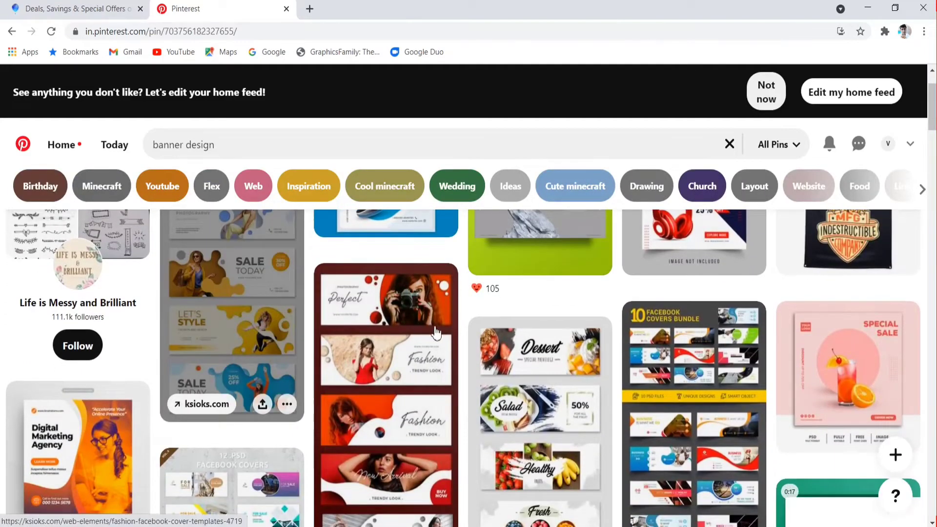
{"action": "scroll", "coordinate": [454, 299], "scroll_direction": "down", "scroll_amount": 1}
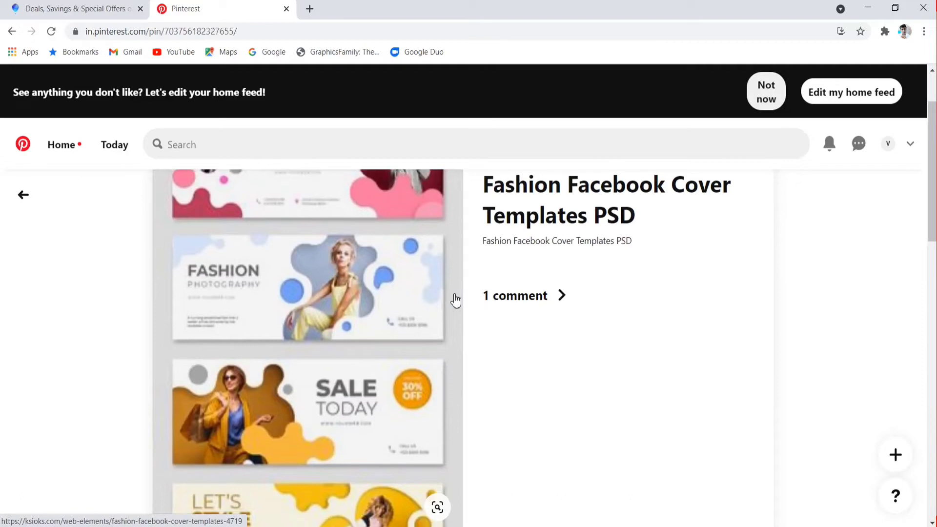
{"action": "scroll", "coordinate": [454, 299], "scroll_direction": "down", "scroll_amount": 2}
{"action": "scroll", "coordinate": [464, 349], "scroll_direction": "down", "scroll_amount": 4}
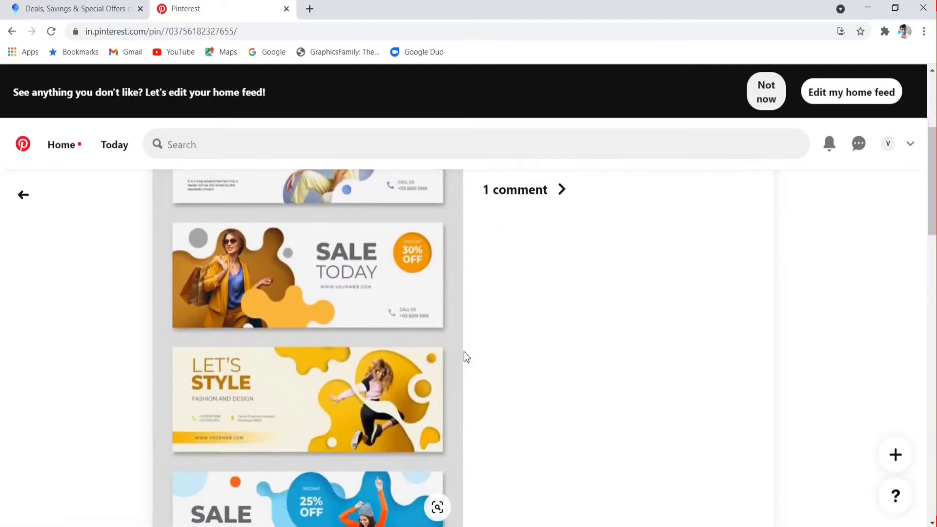
{"action": "scroll", "coordinate": [472, 356], "scroll_direction": "up", "scroll_amount": 5}
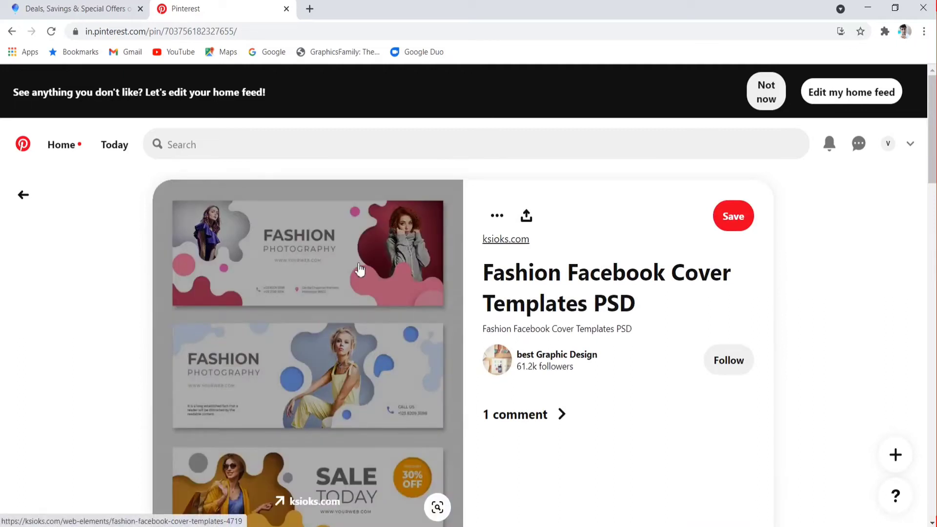
{"action": "left_click", "coordinate": [24, 196]}
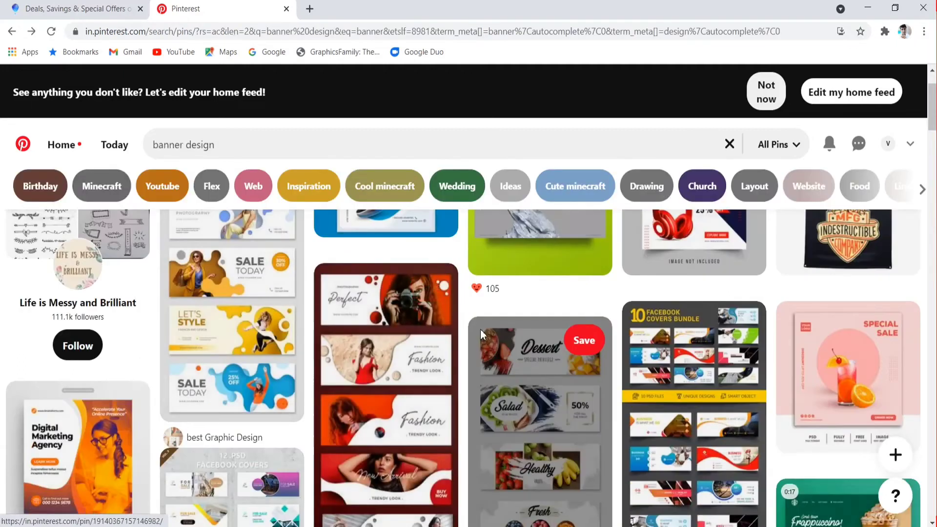
Examine the dark red Fashion Facebook Cover Templates pin and open its source page on designtemplateplace.com
{"action": "left_click", "coordinate": [423, 406]}
{"action": "scroll", "coordinate": [453, 303], "scroll_direction": "down", "scroll_amount": 1}
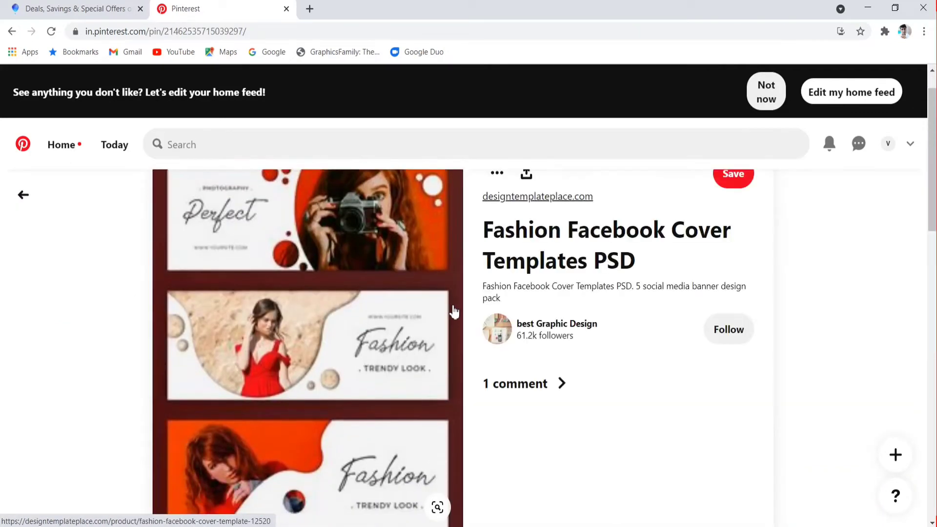
{"action": "scroll", "coordinate": [454, 310], "scroll_direction": "up", "scroll_amount": 1}
{"action": "scroll", "coordinate": [454, 315], "scroll_direction": "down", "scroll_amount": 2}
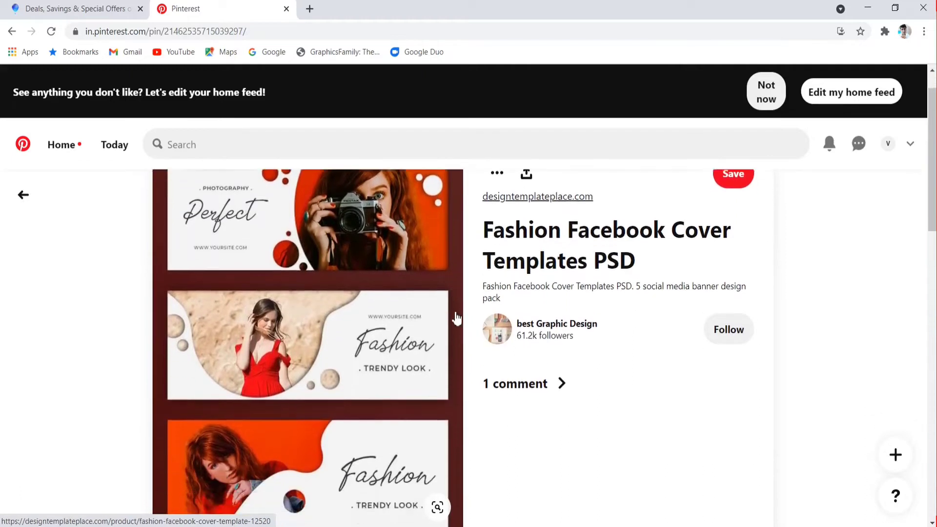
{"action": "left_click", "coordinate": [415, 311]}
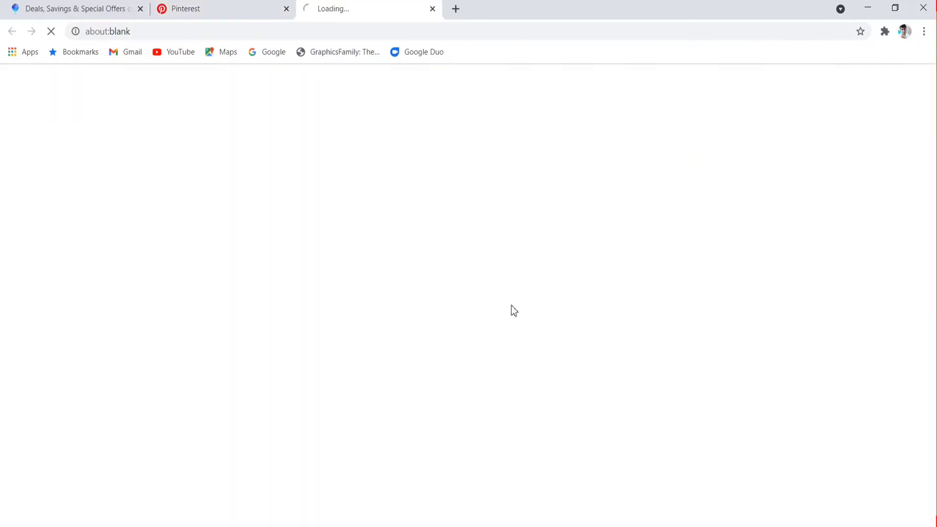
Return to Pinterest and look through the related banner and social media designs below the dark red fashion pin
{"action": "left_click", "coordinate": [277, 4]}
{"action": "scroll", "coordinate": [479, 276], "scroll_direction": "down", "scroll_amount": 12}
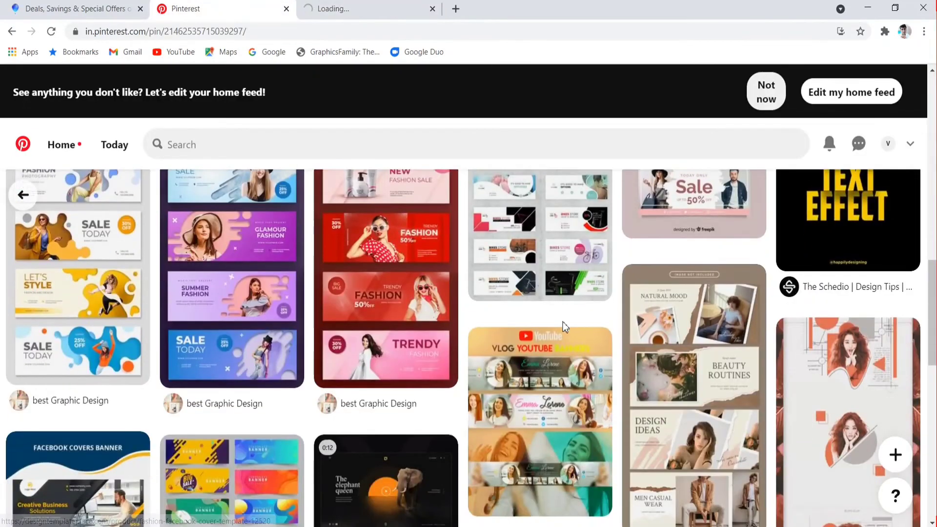
{"action": "scroll", "coordinate": [563, 321], "scroll_direction": "down", "scroll_amount": 3}
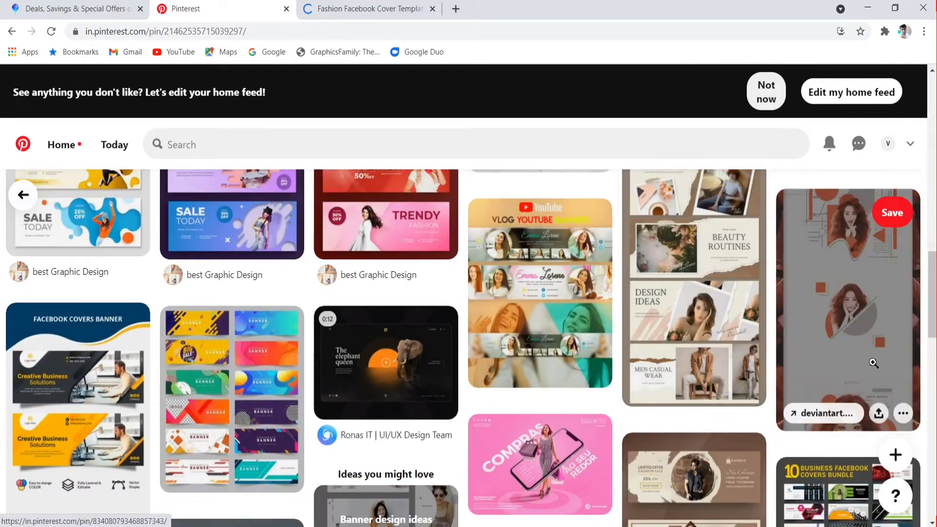
{"action": "scroll", "coordinate": [372, 325], "scroll_direction": "down", "scroll_amount": 5}
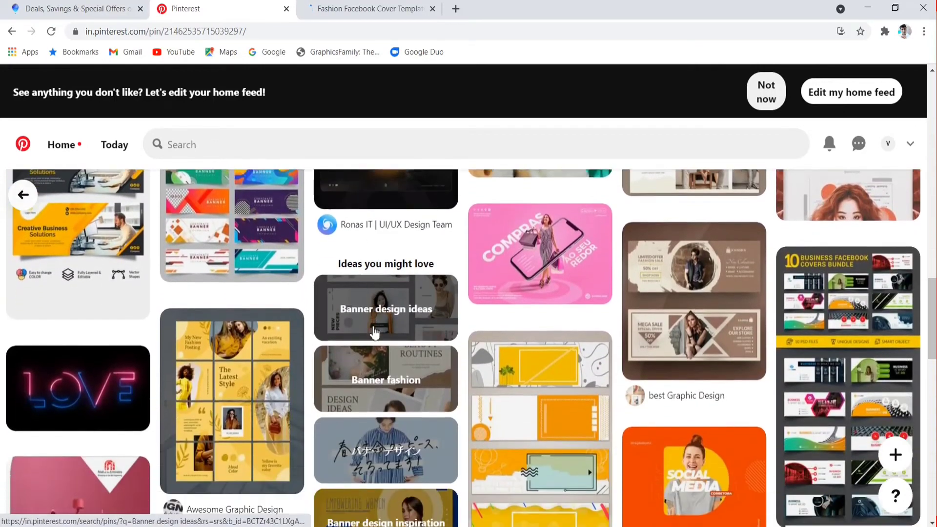
{"action": "scroll", "coordinate": [374, 332], "scroll_direction": "down", "scroll_amount": 2}
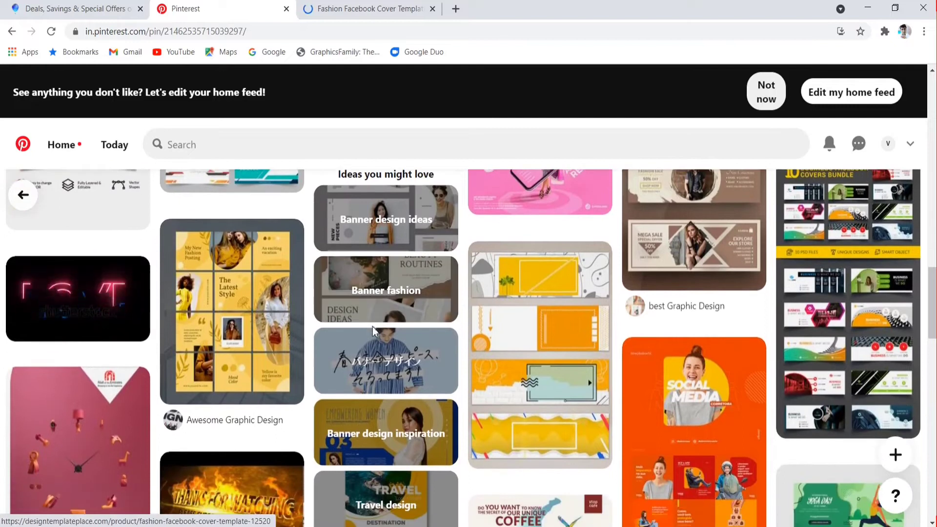
{"action": "scroll", "coordinate": [373, 330], "scroll_direction": "down", "scroll_amount": 1}
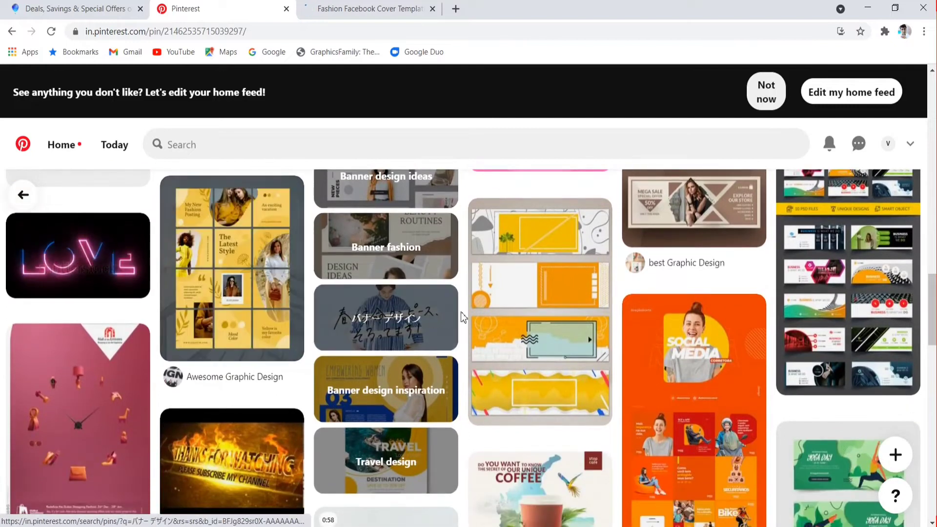
{"action": "scroll", "coordinate": [461, 313], "scroll_direction": "down", "scroll_amount": 4}
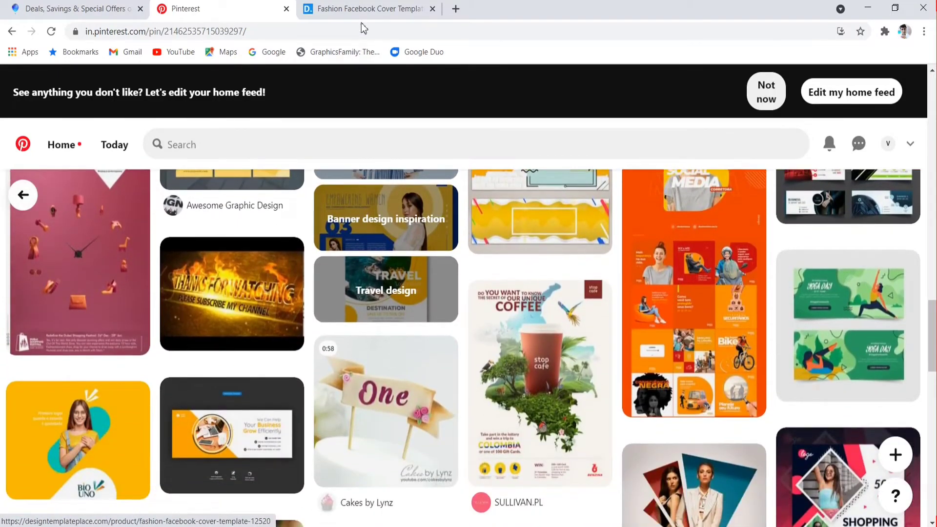
View the Fashion Facebook Cover Template page on Design Template Place, close it and browse further related pins on Pinterest
{"action": "left_click", "coordinate": [364, 11]}
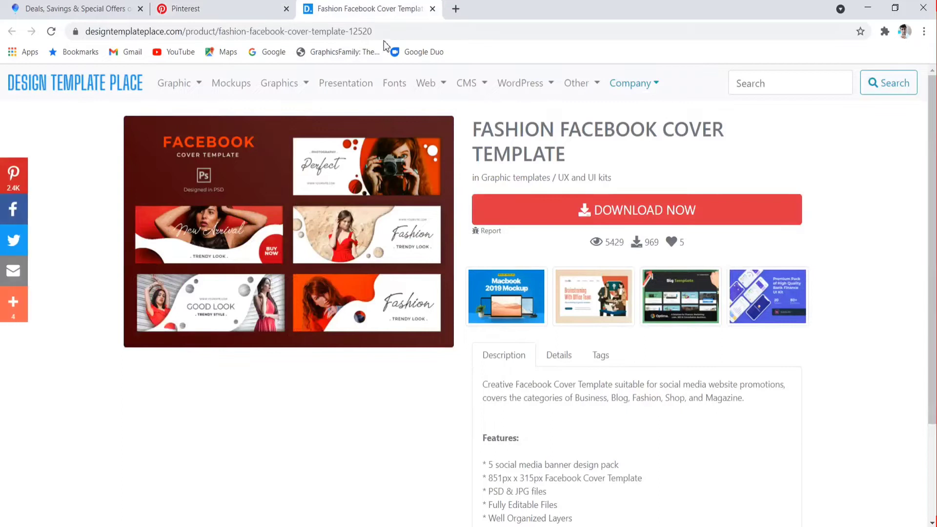
{"action": "left_click", "coordinate": [432, 9]}
{"action": "scroll", "coordinate": [558, 282], "scroll_direction": "down", "scroll_amount": 2}
{"action": "scroll", "coordinate": [558, 282], "scroll_direction": "down", "scroll_amount": 5}
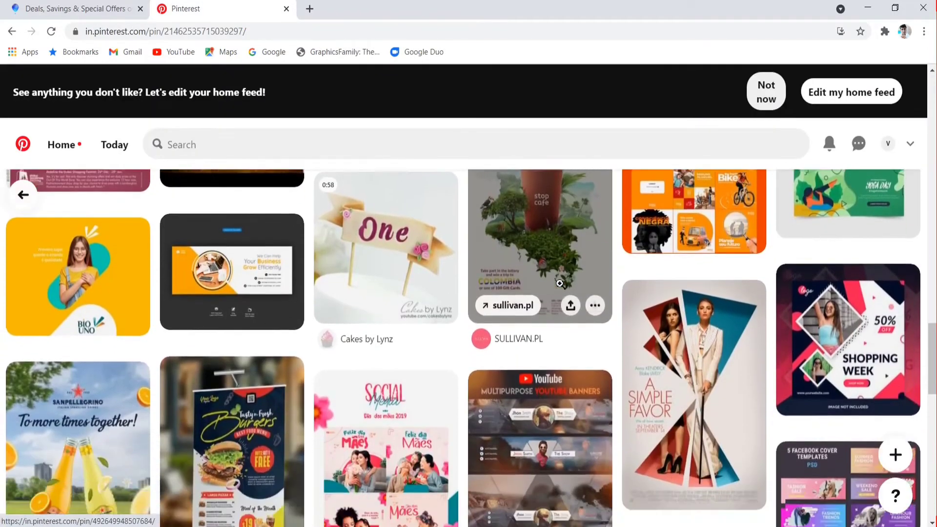
Browse further related pins, examine the Fashion Week 30% off pin from shopify.com and return to the related designs
{"action": "scroll", "coordinate": [559, 283], "scroll_direction": "down", "scroll_amount": 5}
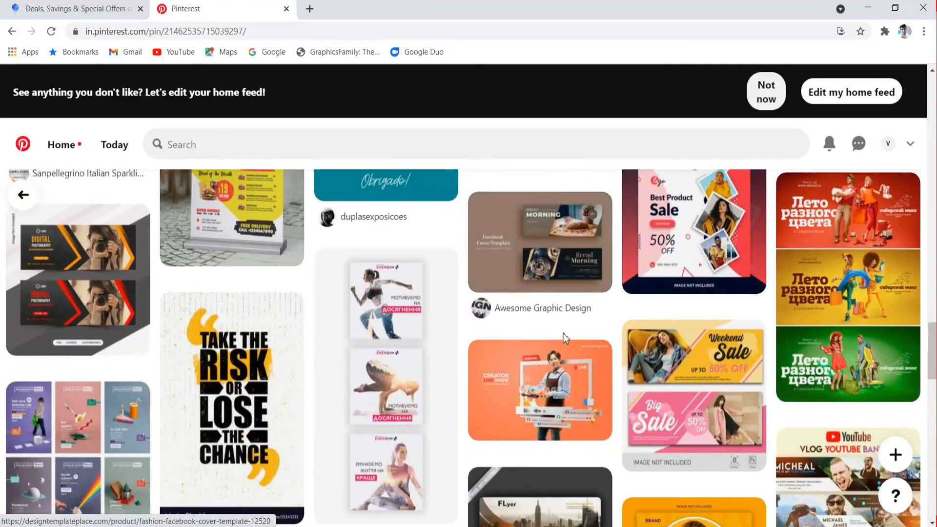
{"action": "scroll", "coordinate": [578, 325], "scroll_direction": "down", "scroll_amount": 2}
{"action": "scroll", "coordinate": [579, 326], "scroll_direction": "down", "scroll_amount": 4}
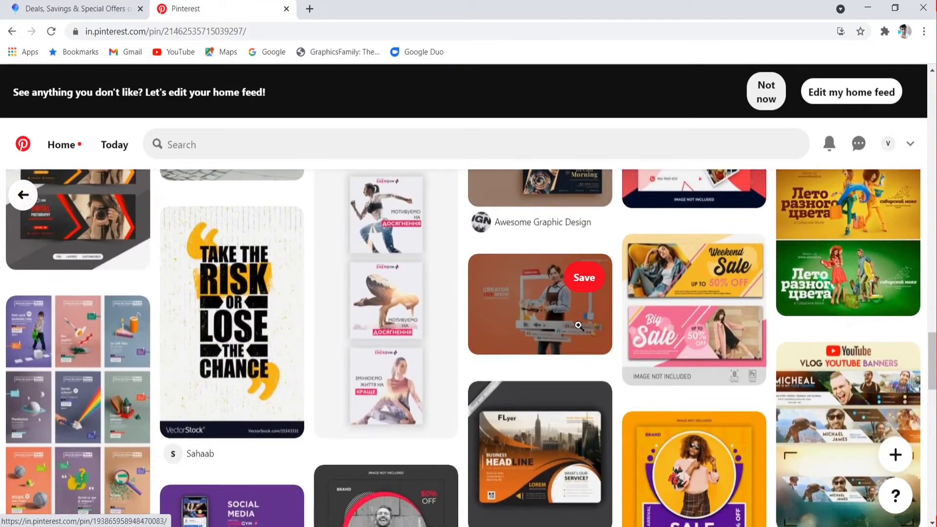
{"action": "scroll", "coordinate": [578, 325], "scroll_direction": "down", "scroll_amount": 7}
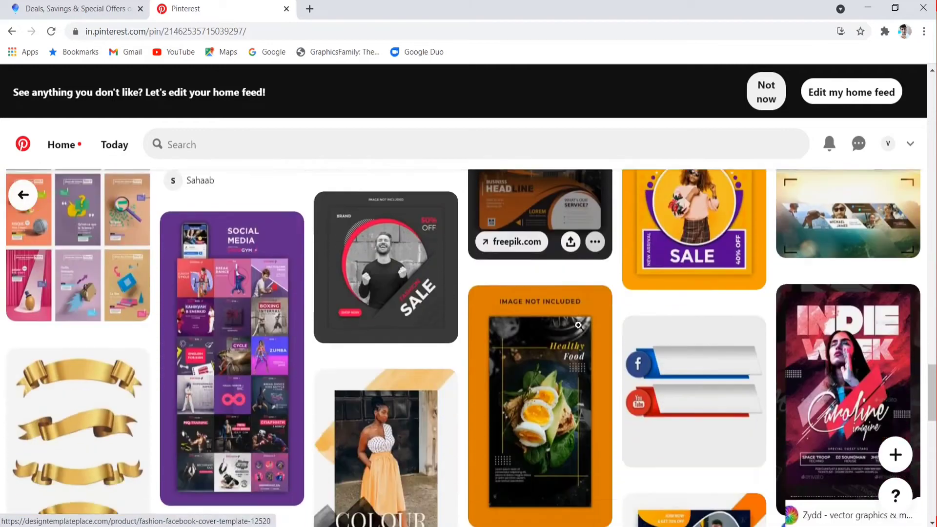
{"action": "scroll", "coordinate": [580, 331], "scroll_direction": "down", "scroll_amount": 3}
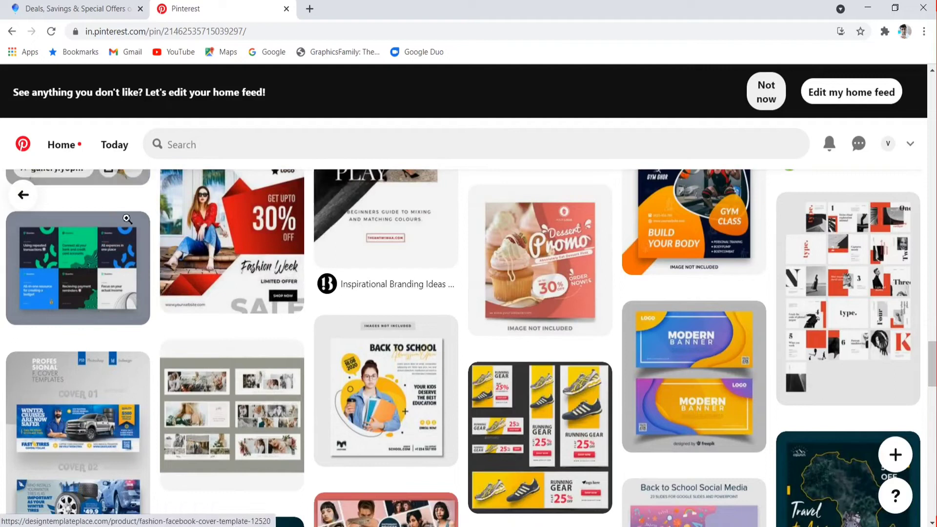
{"action": "left_click", "coordinate": [236, 254]}
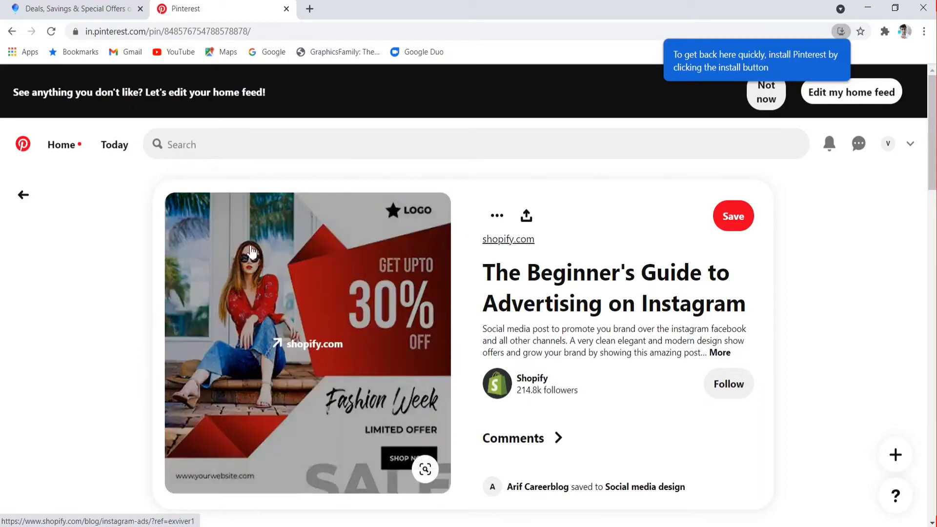
{"action": "left_click", "coordinate": [23, 194]}
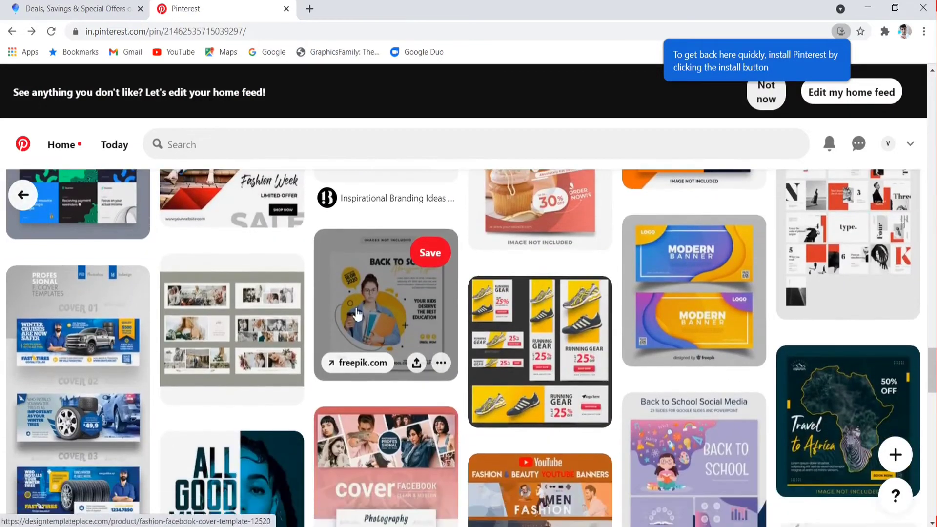
Open the dark red fashion pin's source page, return to Pinterest and look through the designs under More like this
{"action": "left_click", "coordinate": [362, 313]}
{"action": "left_click", "coordinate": [184, 9]}
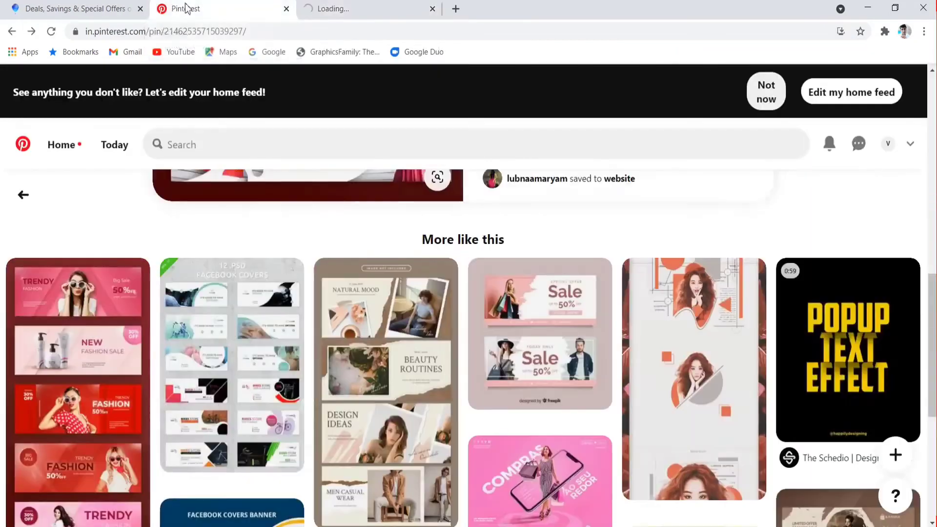
{"action": "scroll", "coordinate": [514, 419], "scroll_direction": "down", "scroll_amount": 2}
{"action": "scroll", "coordinate": [537, 410], "scroll_direction": "down", "scroll_amount": 3}
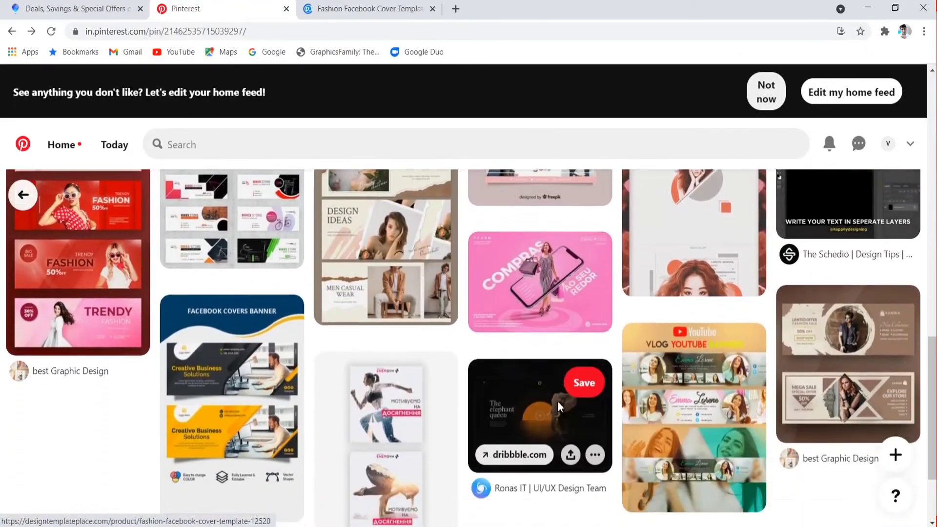
Open the Energym social media pin from Behance and examine its three fitness posts down to the related designs
{"action": "left_click", "coordinate": [366, 322]}
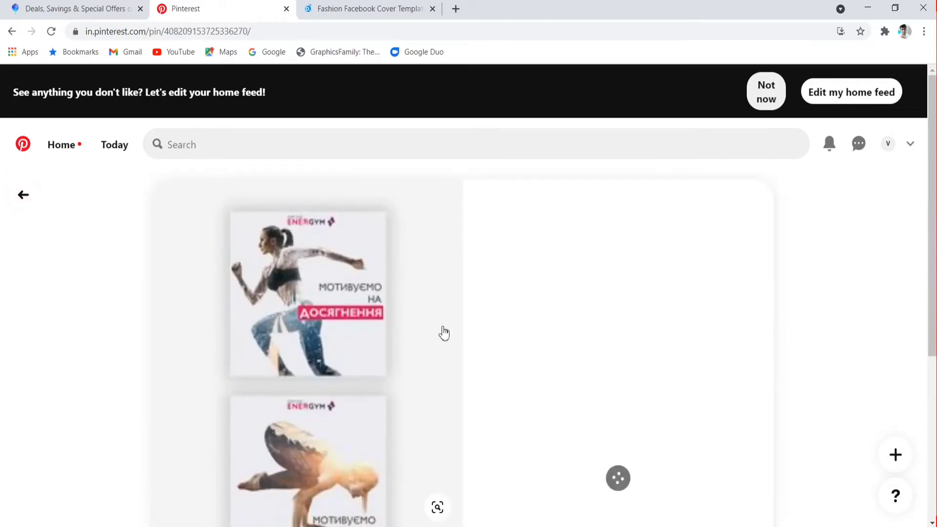
{"action": "scroll", "coordinate": [452, 335], "scroll_direction": "down", "scroll_amount": 2}
{"action": "scroll", "coordinate": [449, 346], "scroll_direction": "down", "scroll_amount": 1}
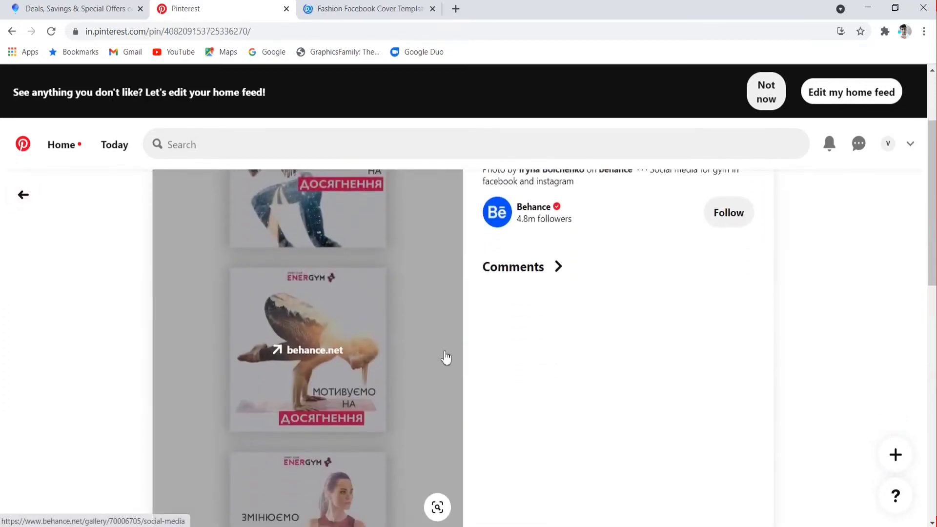
{"action": "scroll", "coordinate": [447, 360], "scroll_direction": "down", "scroll_amount": 1}
{"action": "scroll", "coordinate": [442, 344], "scroll_direction": "down", "scroll_amount": 4}
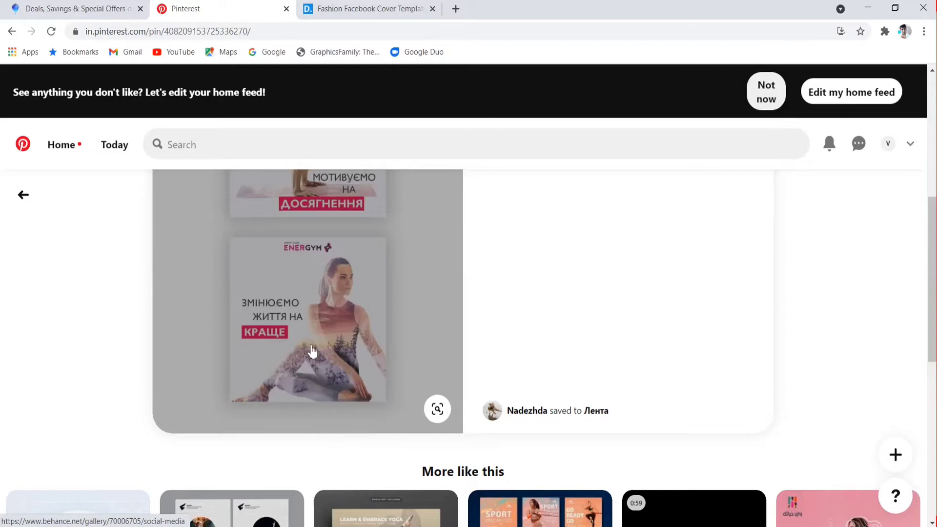
{"action": "scroll", "coordinate": [345, 395], "scroll_direction": "down", "scroll_amount": 2}
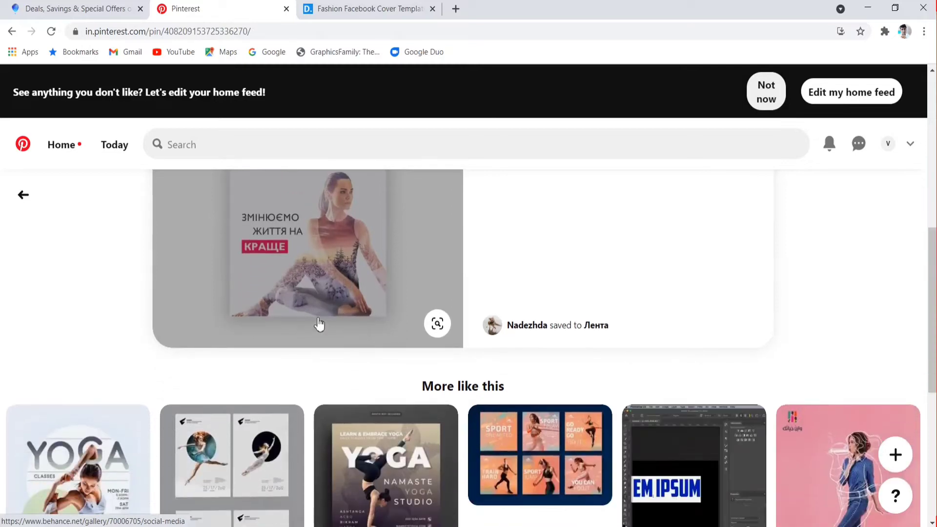
{"action": "scroll", "coordinate": [342, 361], "scroll_direction": "down", "scroll_amount": 2}
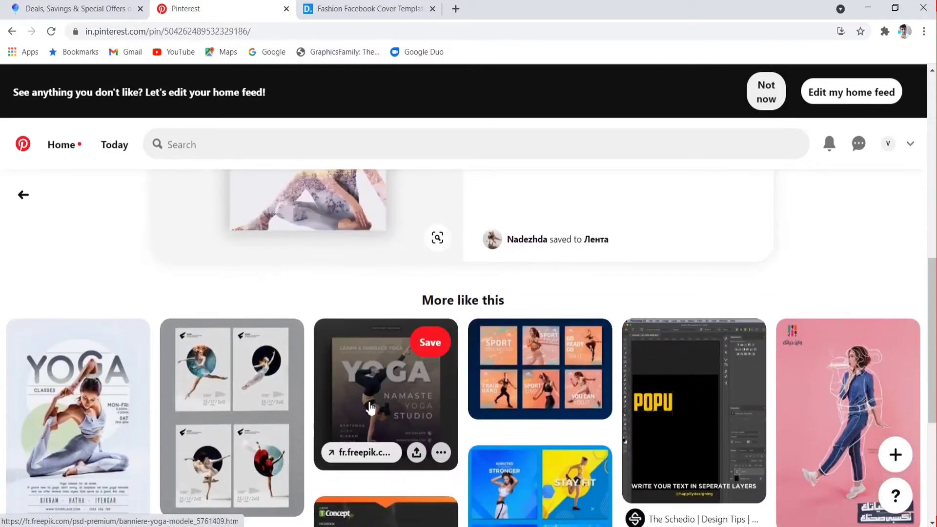
Open the Namaste Yoga Studio banner pin from Freepik, examine its layout and return to the Energym pin
{"action": "left_click", "coordinate": [370, 409]}
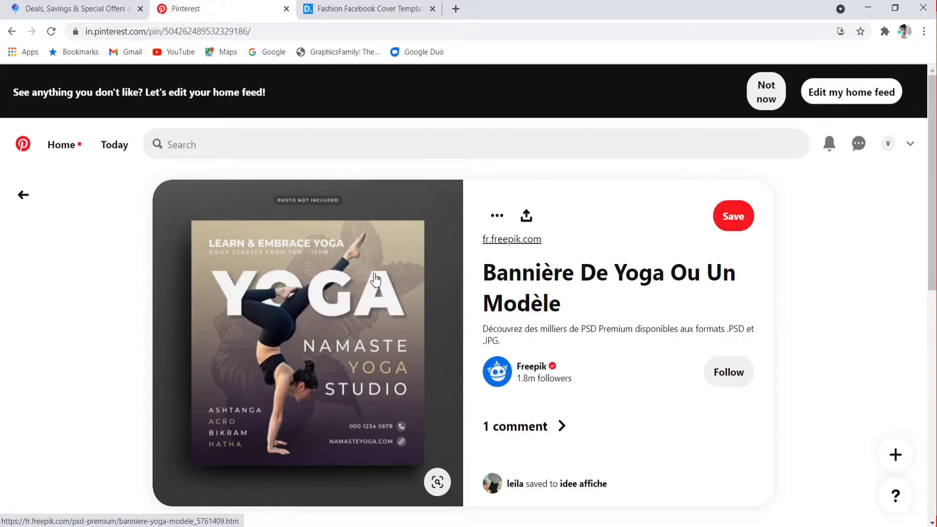
{"action": "scroll", "coordinate": [371, 307], "scroll_direction": "down", "scroll_amount": 2}
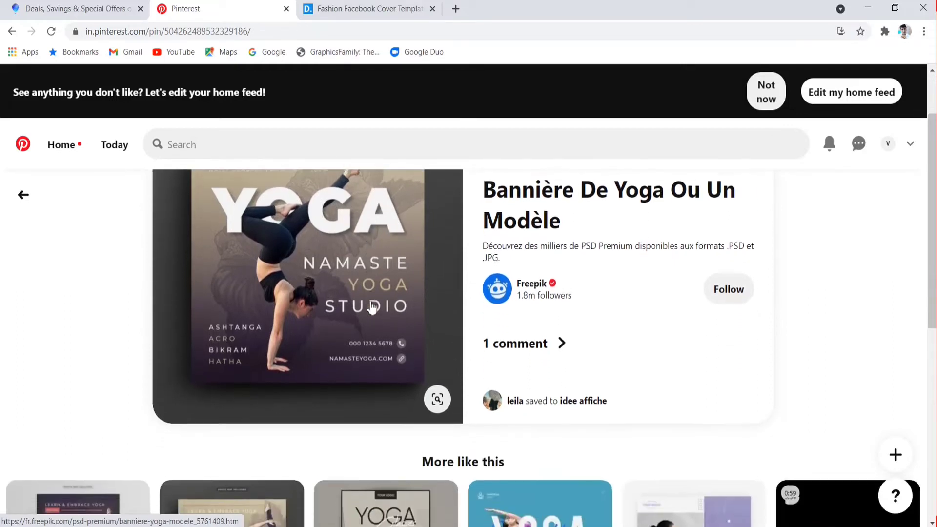
{"action": "scroll", "coordinate": [371, 306], "scroll_direction": "up", "scroll_amount": 2}
{"action": "left_click", "coordinate": [24, 196]}
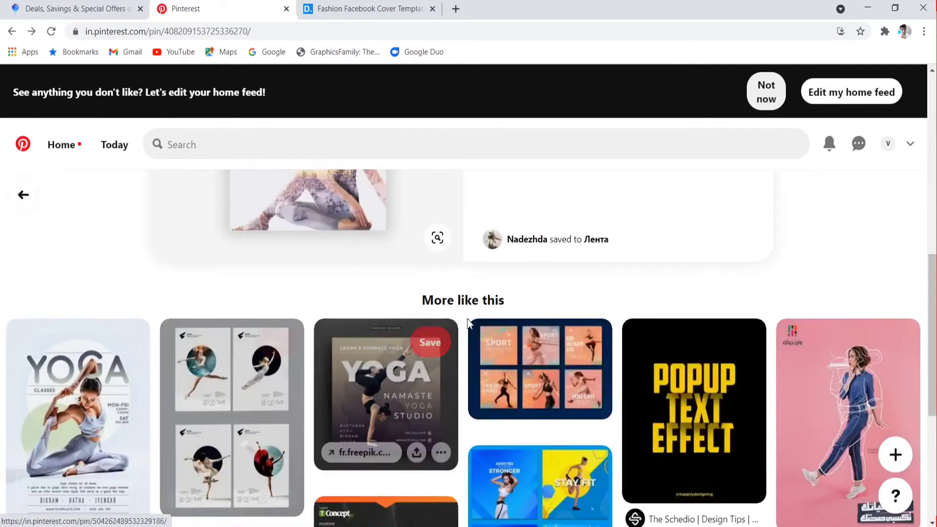
Browse the related fitness designs, open the blue and yellow Stay Fit pin by Colorpin, examine its posts and return
{"action": "scroll", "coordinate": [466, 357], "scroll_direction": "down", "scroll_amount": 2}
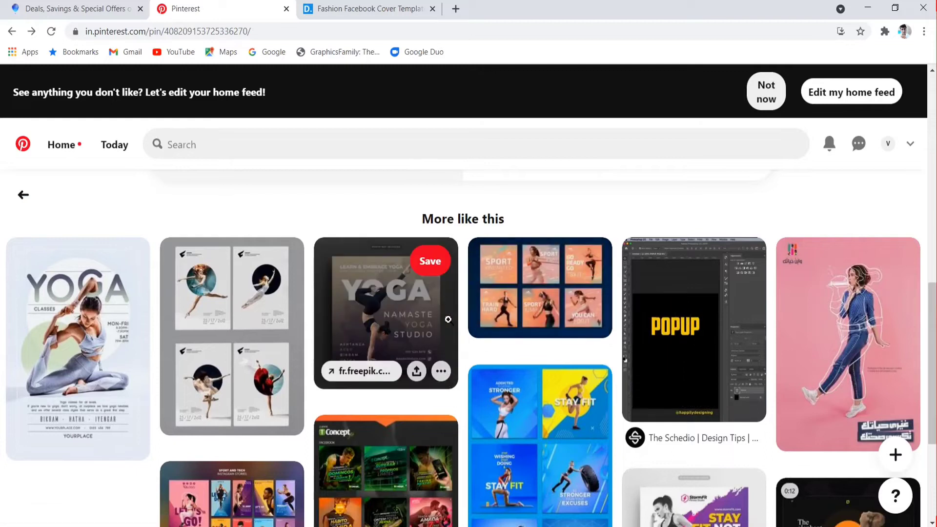
{"action": "scroll", "coordinate": [367, 316], "scroll_direction": "down", "scroll_amount": 3}
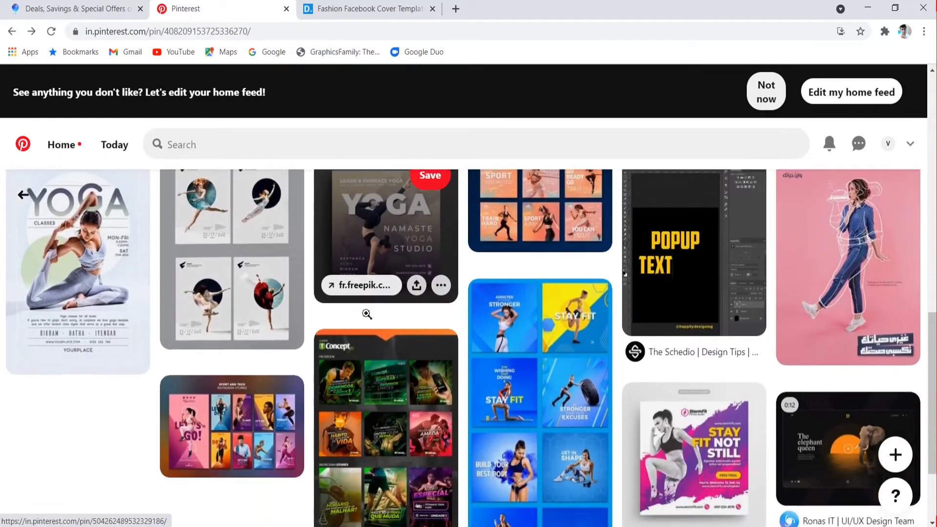
{"action": "scroll", "coordinate": [366, 314], "scroll_direction": "up", "scroll_amount": 2}
{"action": "scroll", "coordinate": [366, 312], "scroll_direction": "down", "scroll_amount": 3}
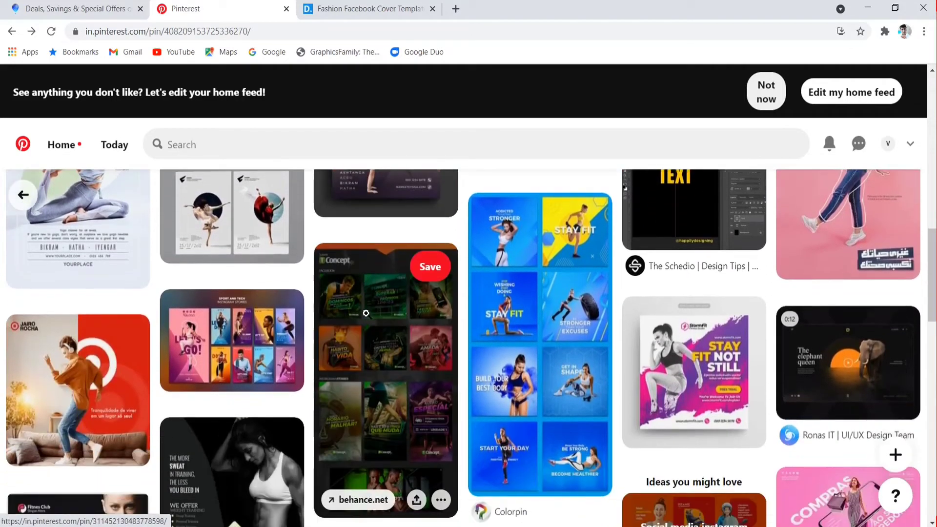
{"action": "scroll", "coordinate": [366, 313], "scroll_direction": "down", "scroll_amount": 3}
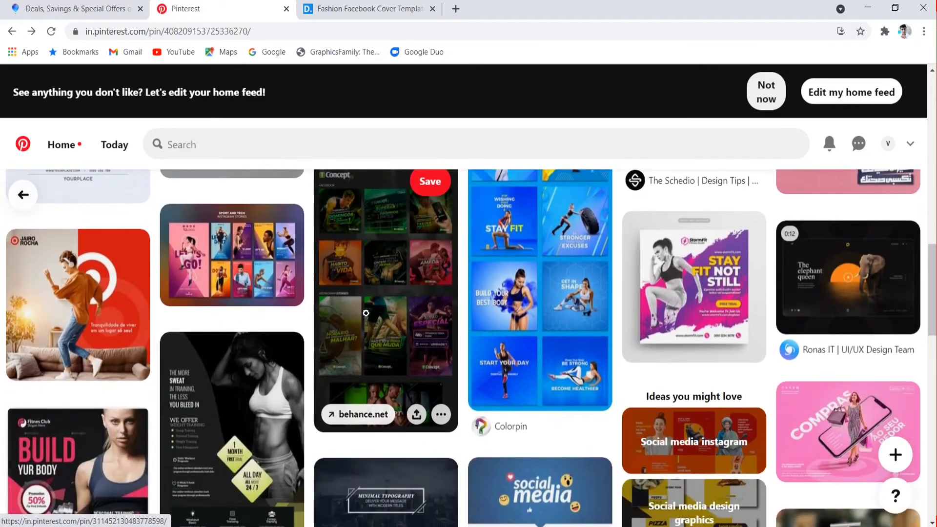
{"action": "left_click", "coordinate": [546, 294]}
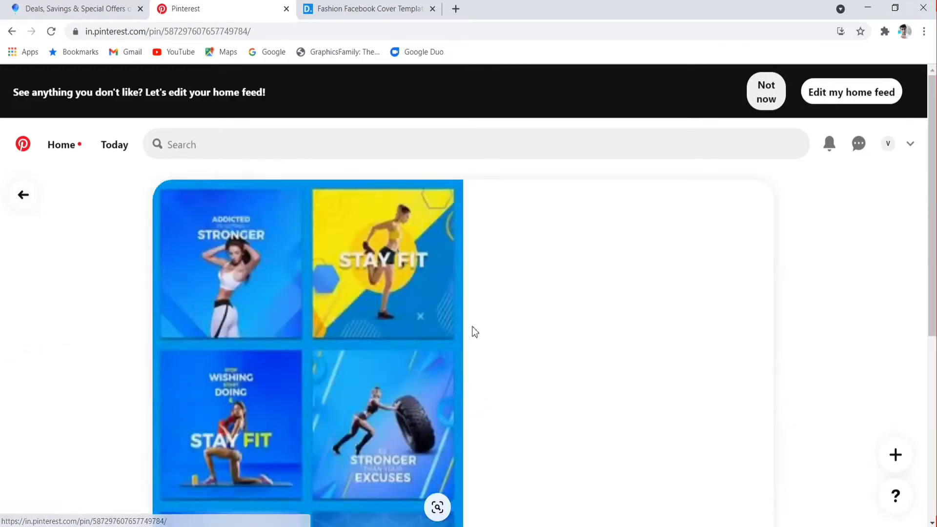
{"action": "scroll", "coordinate": [466, 336], "scroll_direction": "down", "scroll_amount": 3}
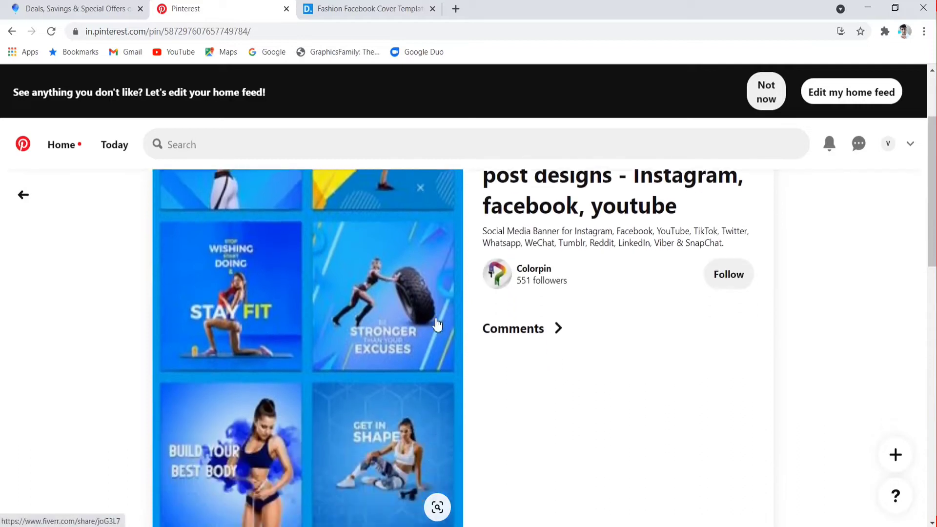
{"action": "scroll", "coordinate": [457, 337], "scroll_direction": "down", "scroll_amount": 3}
{"action": "left_click", "coordinate": [19, 196]}
Look through more related pins, close the Fashion Facebook Cover Template page and return to the banner design search results
{"action": "scroll", "coordinate": [554, 391], "scroll_direction": "down", "scroll_amount": 5}
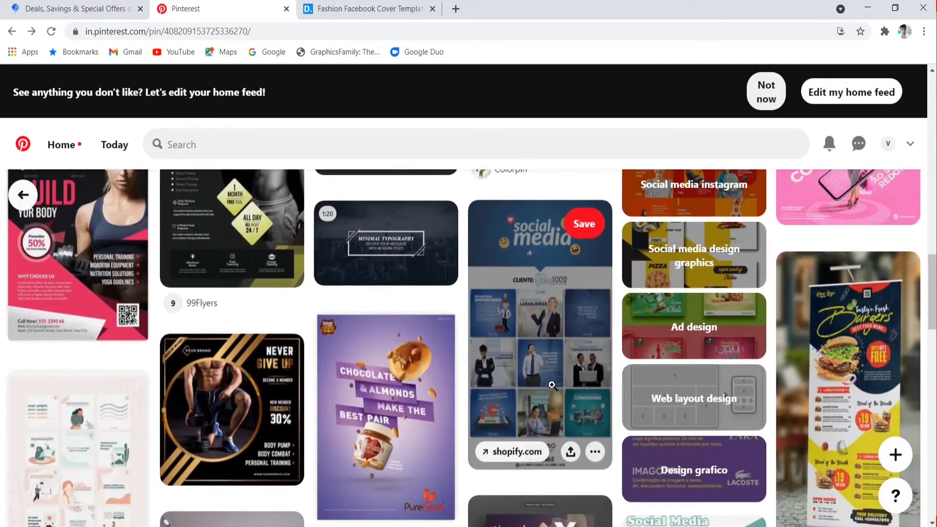
{"action": "scroll", "coordinate": [553, 389], "scroll_direction": "down", "scroll_amount": 2}
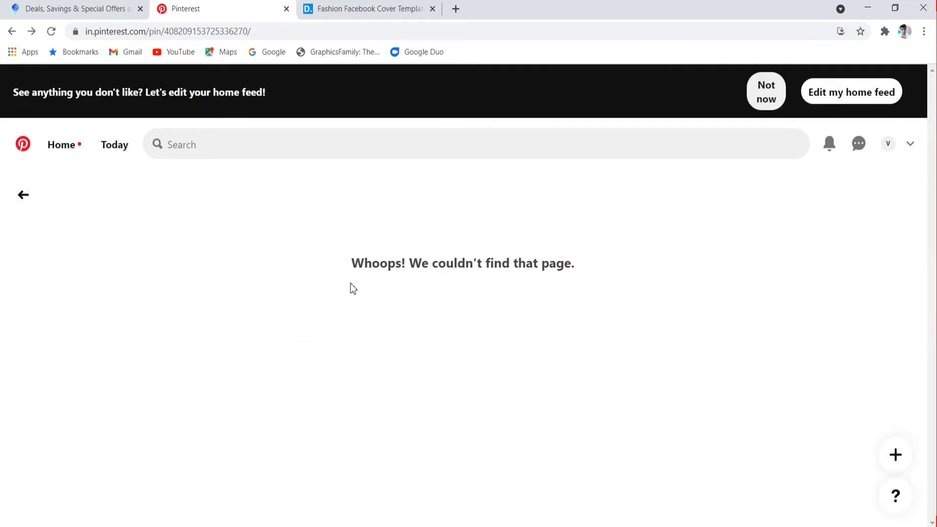
{"action": "left_click", "coordinate": [23, 195]}
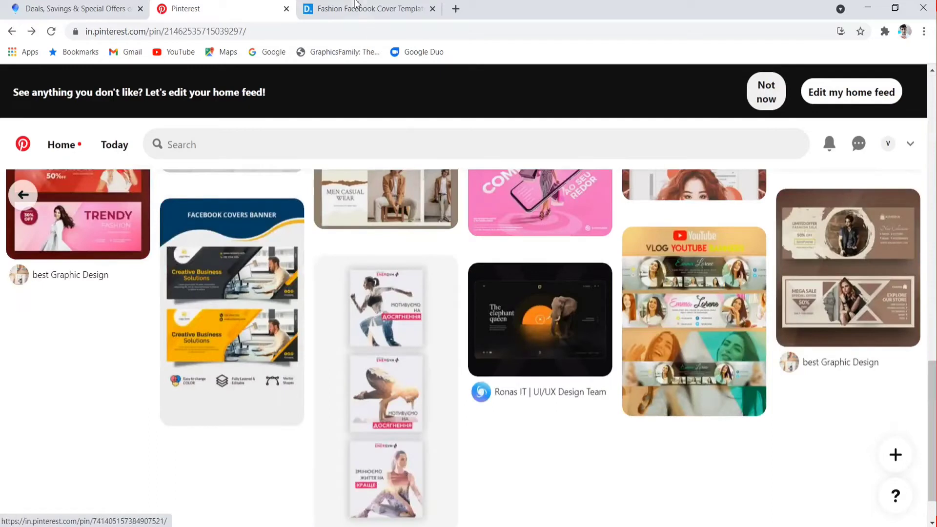
{"action": "left_click", "coordinate": [356, 7]}
{"action": "left_click", "coordinate": [432, 9]}
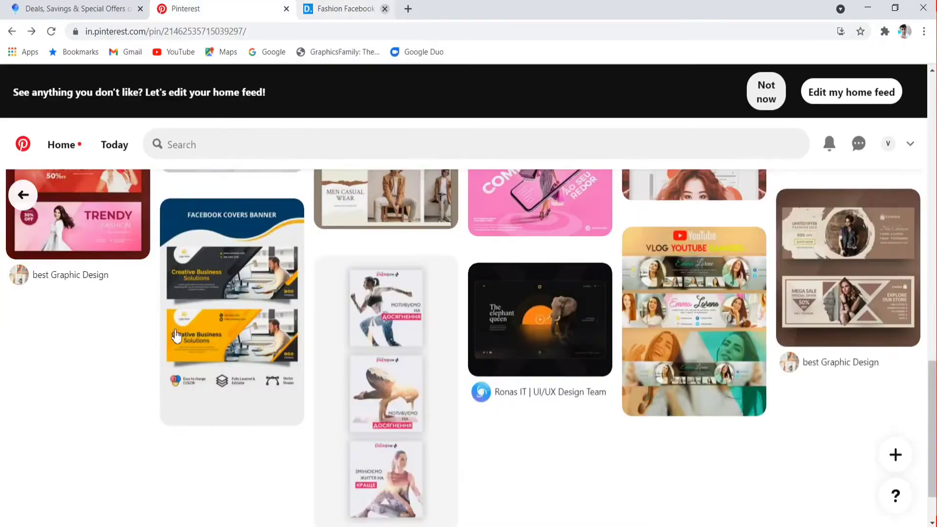
{"action": "left_click", "coordinate": [23, 196]}
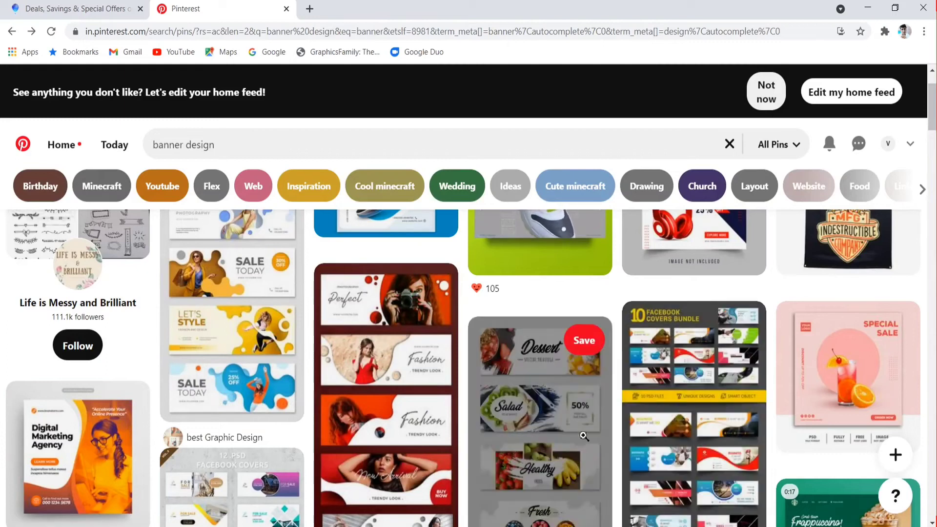
Open the Facebook Food Cover Templates PSD pin from ksioks.com and examine its Dessert, Salad, Healthy, Fresh and 30% banners
{"action": "scroll", "coordinate": [561, 351], "scroll_direction": "down", "scroll_amount": 2}
{"action": "left_click", "coordinate": [537, 353]}
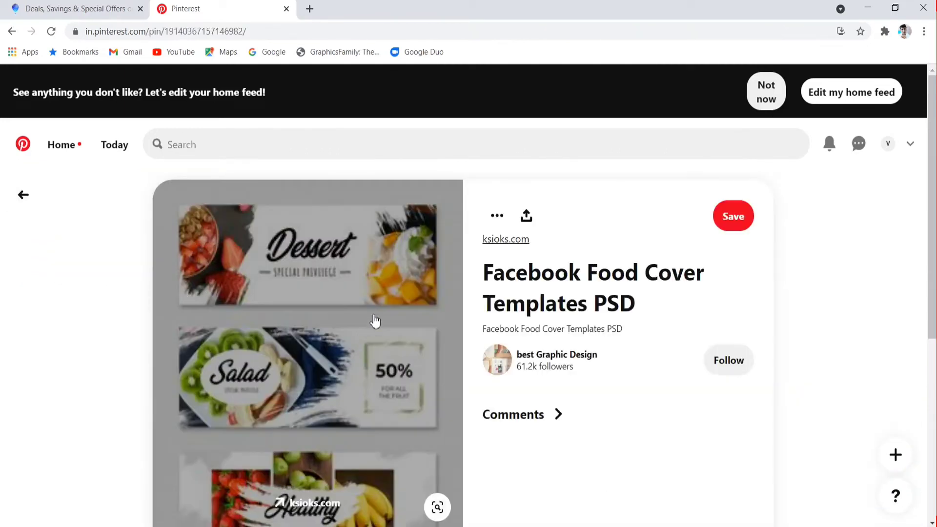
{"action": "scroll", "coordinate": [439, 309], "scroll_direction": "down", "scroll_amount": 1}
{"action": "scroll", "coordinate": [727, 373], "scroll_direction": "up", "scroll_amount": 1}
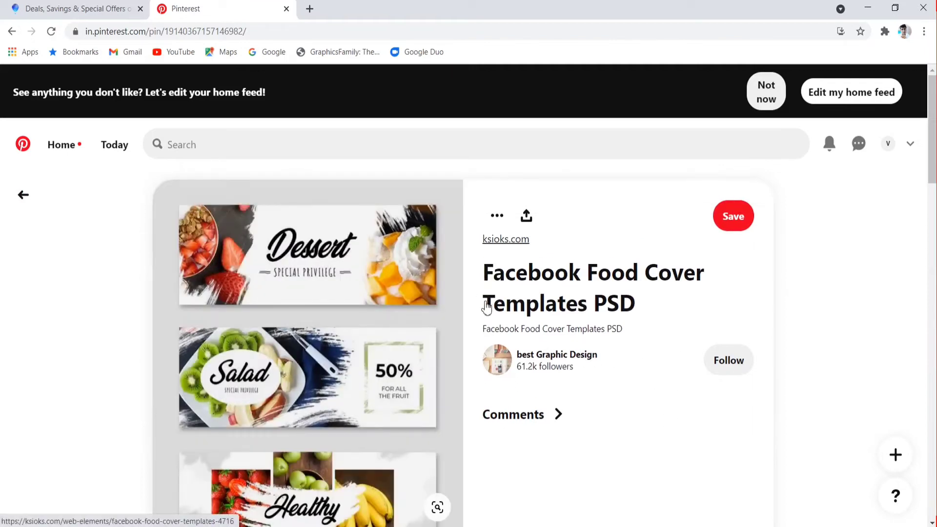
{"action": "scroll", "coordinate": [457, 336], "scroll_direction": "down", "scroll_amount": 1}
{"action": "scroll", "coordinate": [457, 336], "scroll_direction": "down", "scroll_amount": 2}
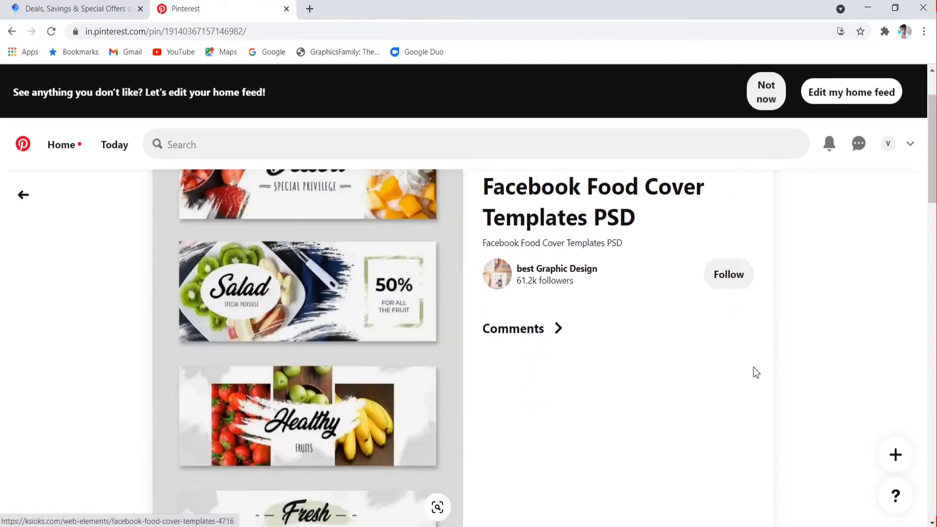
{"action": "scroll", "coordinate": [433, 366], "scroll_direction": "down", "scroll_amount": 6}
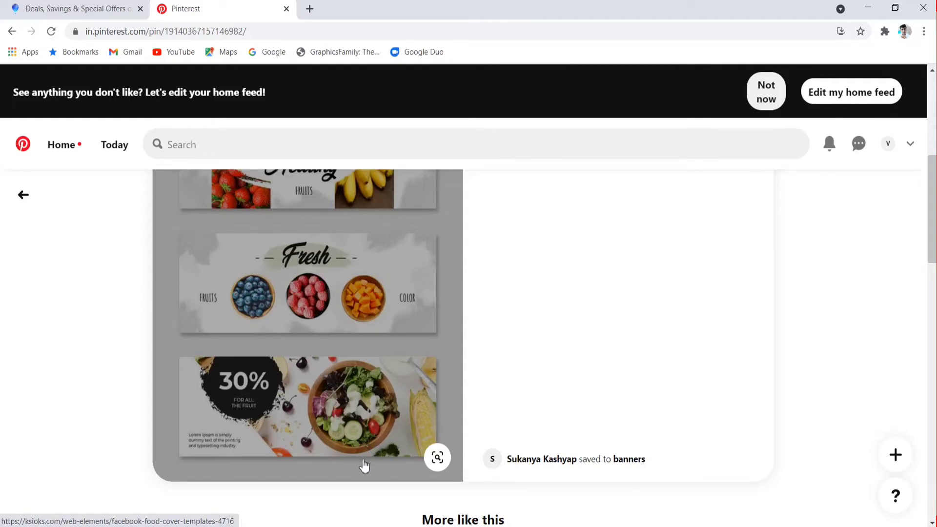
{"action": "scroll", "coordinate": [386, 391], "scroll_direction": "down", "scroll_amount": 3}
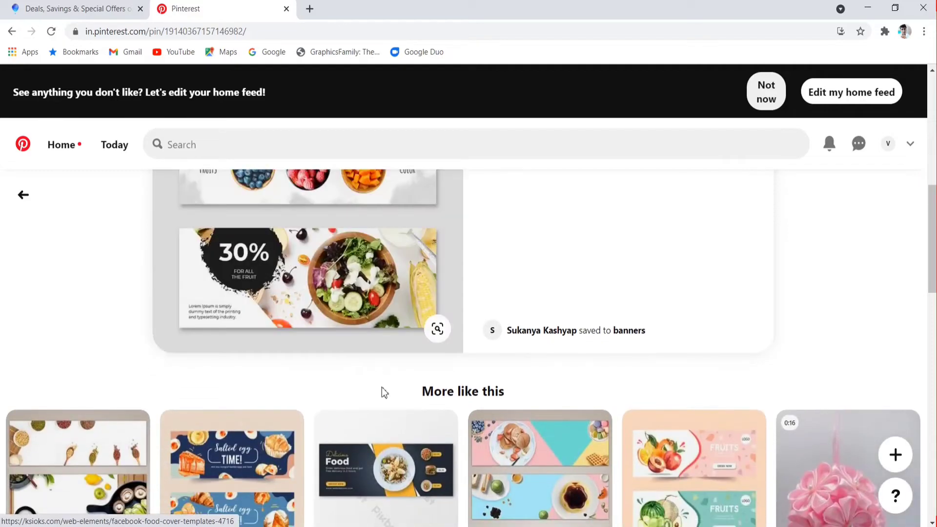
{"action": "scroll", "coordinate": [259, 273], "scroll_direction": "up", "scroll_amount": 10}
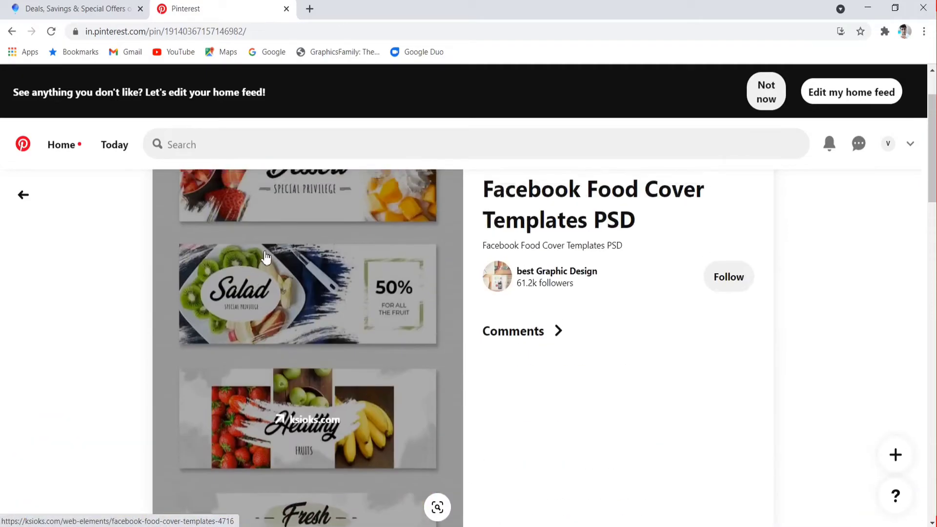
Switch to CorelDRAW and try the Letter and A3 page sizes on the untitled document
{"action": "left_click", "coordinate": [868, 7]}
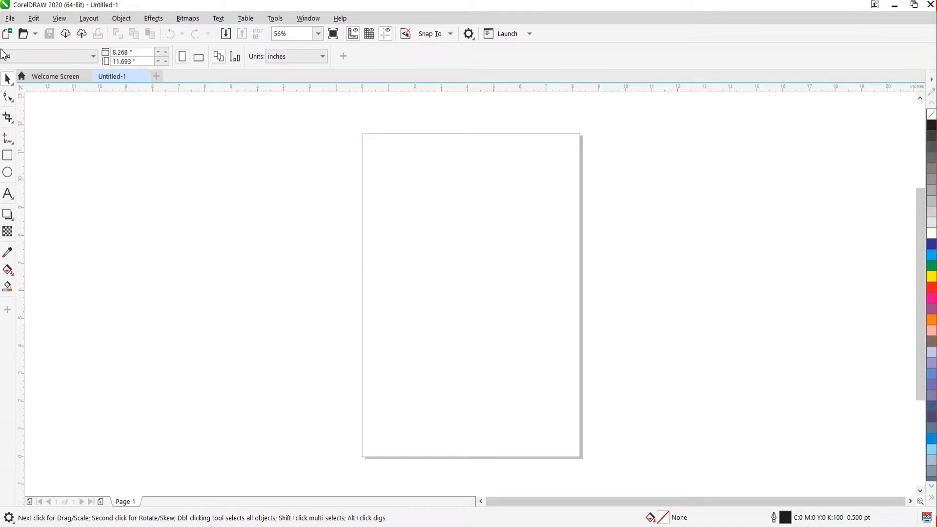
{"action": "left_click", "coordinate": [84, 60]}
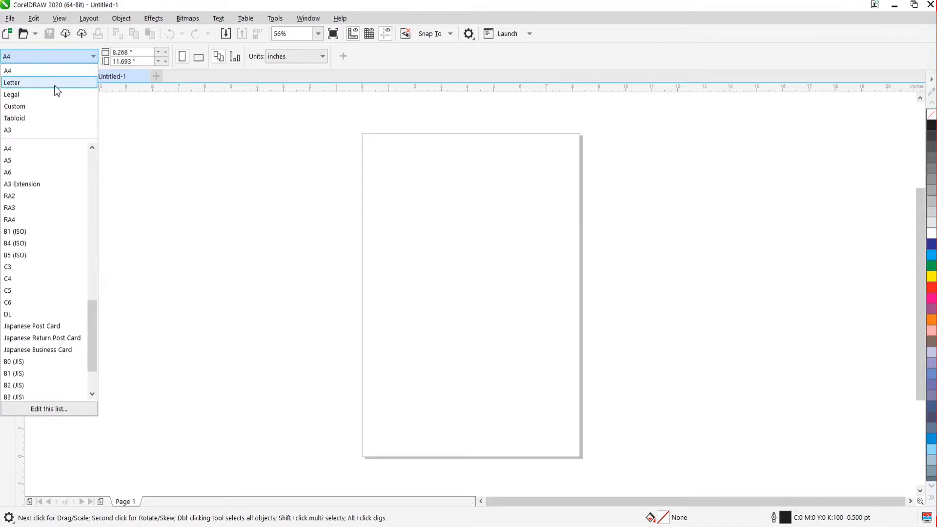
{"action": "left_click", "coordinate": [55, 87]}
{"action": "left_click", "coordinate": [68, 61]}
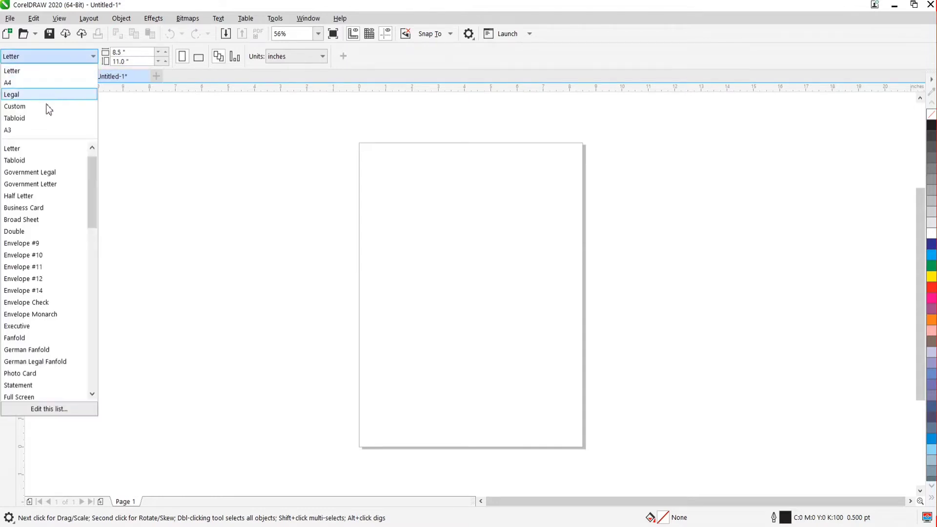
{"action": "left_click", "coordinate": [29, 131]}
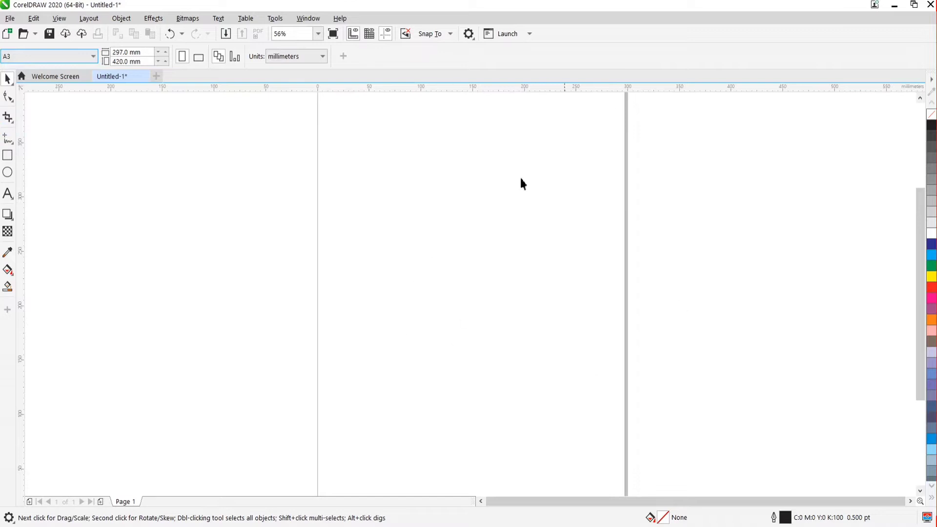
{"action": "scroll", "coordinate": [452, 226], "scroll_direction": "down", "scroll_amount": 3}
{"action": "scroll", "coordinate": [450, 219], "scroll_direction": "up", "scroll_amount": 1}
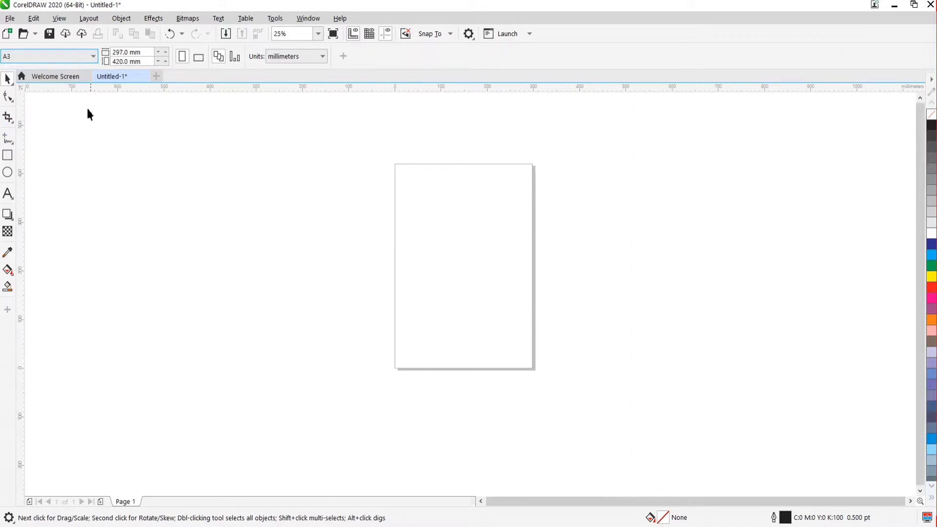
Set the page size back to A4
{"action": "left_click", "coordinate": [61, 57]}
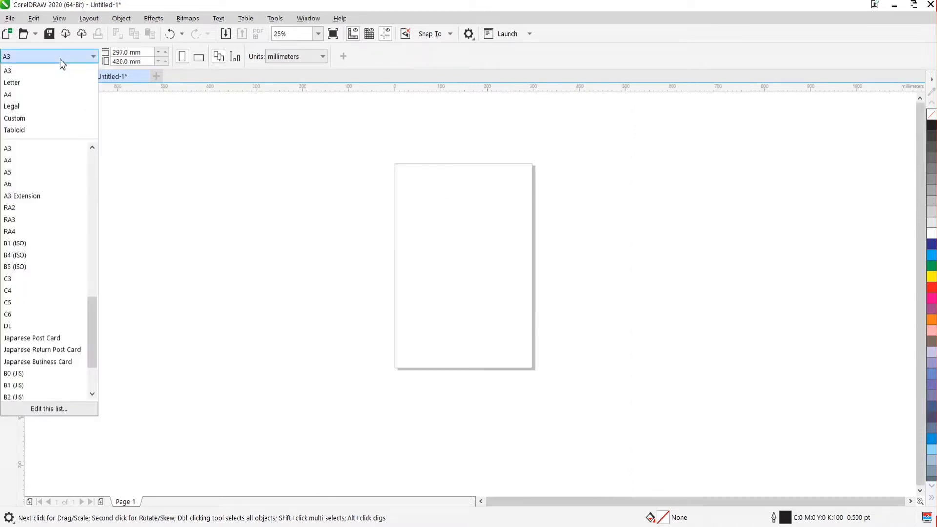
{"action": "left_click", "coordinate": [53, 94]}
{"action": "scroll", "coordinate": [493, 261], "scroll_direction": "up", "scroll_amount": 2}
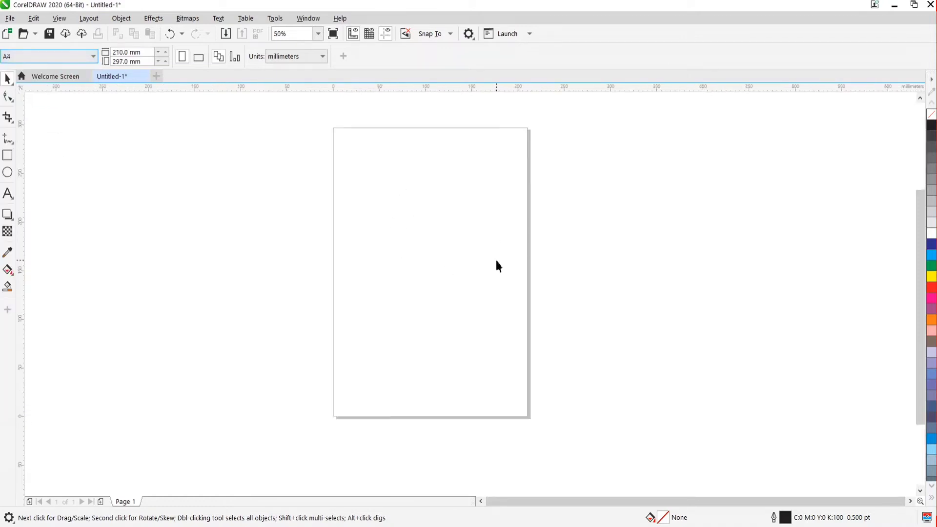
{"action": "scroll", "coordinate": [498, 265], "scroll_direction": "down", "scroll_amount": 1}
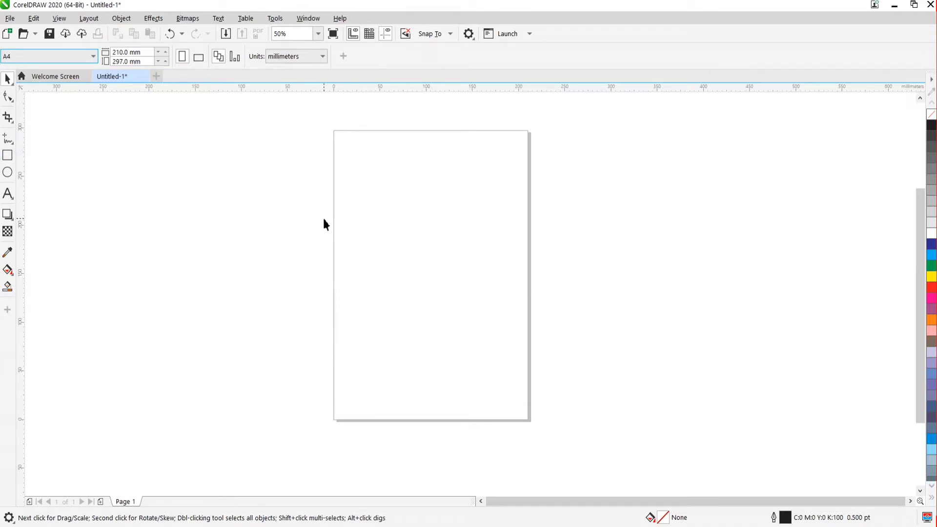
Draw a square about 138 mm wide with the Rectangle tool and centre it on the page
{"action": "key", "text": "F6"}
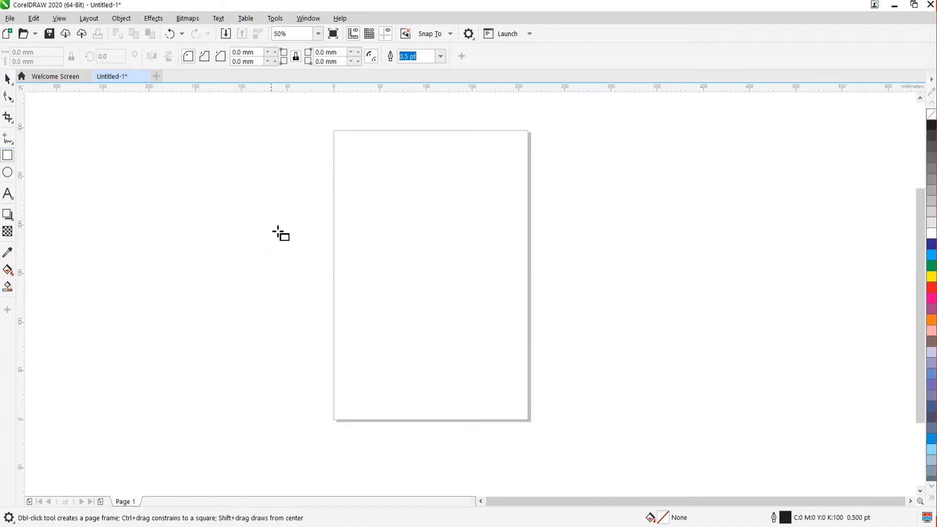
{"action": "key", "text": "space"}
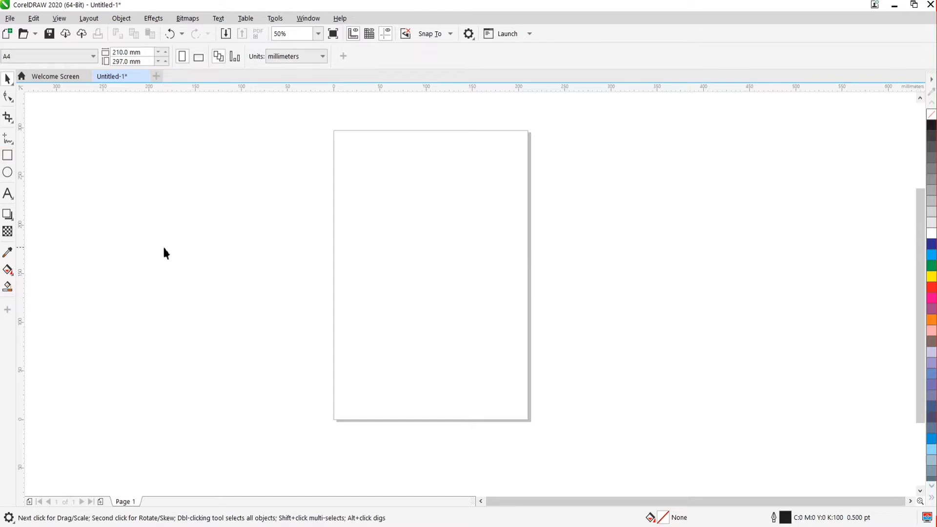
{"action": "key", "text": "space"}
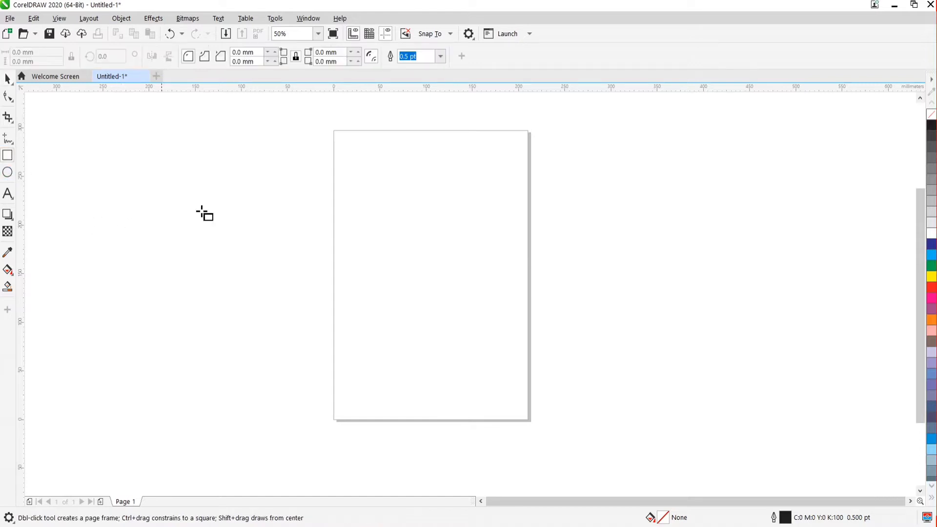
{"action": "mouse_move", "coordinate": [350, 180]}
{"action": "left_mouse_down"}
{"action": "mouse_move", "coordinate": [407, 250]}
{"action": "mouse_move", "coordinate": [452, 286]}
{"action": "mouse_move", "coordinate": [424, 241]}
{"action": "mouse_move", "coordinate": [449, 283]}
{"action": "mouse_move", "coordinate": [444, 239]}
{"action": "mouse_move", "coordinate": [451, 259]}
{"action": "mouse_move", "coordinate": [456, 231]}
{"action": "mouse_move", "coordinate": [461, 292]}
{"action": "mouse_move", "coordinate": [471, 258]}
{"action": "mouse_move", "coordinate": [461, 222]}
{"action": "mouse_move", "coordinate": [458, 235]}
{"action": "mouse_move", "coordinate": [386, 211]}
{"action": "mouse_move", "coordinate": [440, 199]}
{"action": "mouse_move", "coordinate": [502, 203]}
{"action": "mouse_move", "coordinate": [477, 305]}
{"action": "mouse_move", "coordinate": [429, 255]}
{"action": "mouse_move", "coordinate": [504, 199]}
{"action": "mouse_move", "coordinate": [511, 246]}
{"action": "mouse_move", "coordinate": [399, 233]}
{"action": "mouse_move", "coordinate": [477, 300]}
{"action": "mouse_move", "coordinate": [430, 239]}
{"action": "mouse_move", "coordinate": [424, 265]}
{"action": "mouse_move", "coordinate": [392, 200]}
{"action": "mouse_move", "coordinate": [479, 309]}
{"action": "left_mouse_up"}
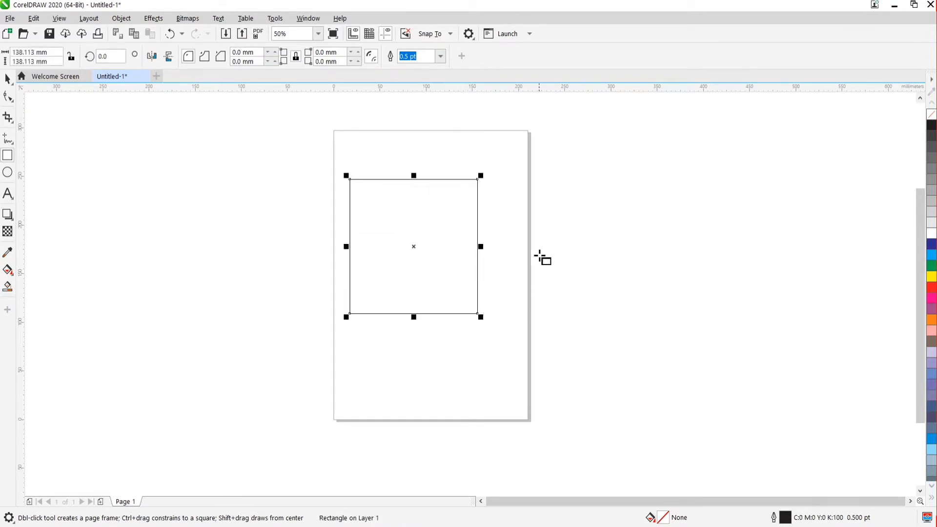
{"action": "key", "text": "space"}
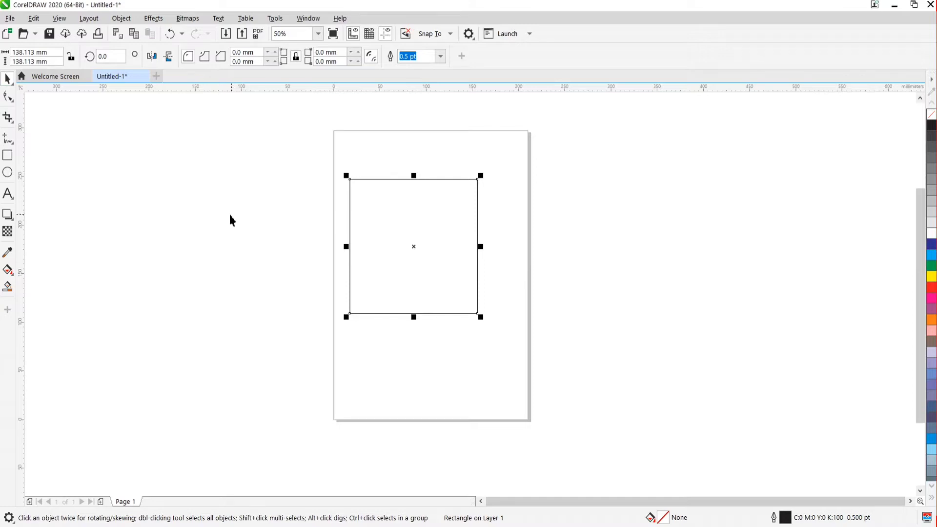
{"action": "key", "text": "p"}
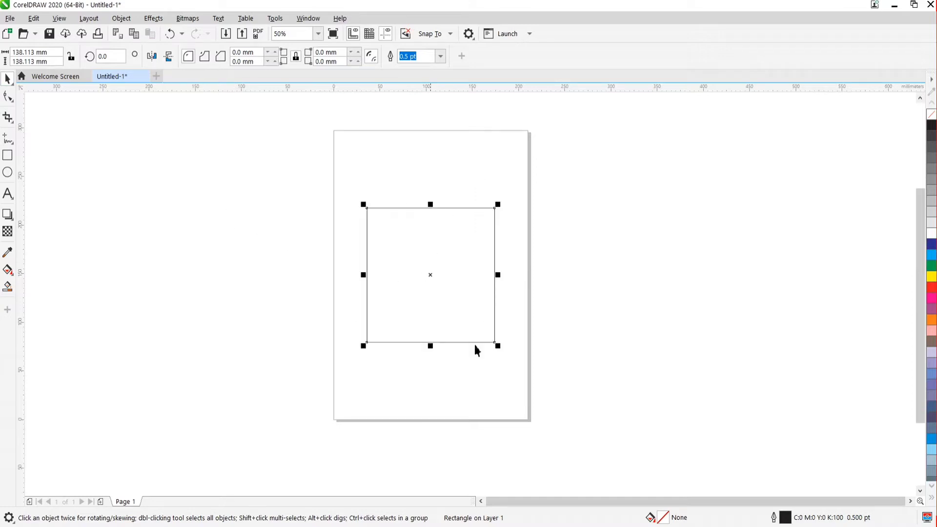
Move the square well outside the page and centre it on the page again
{"action": "left_click_drag", "start_coordinate": [415, 254], "coordinate": [758, 277]}
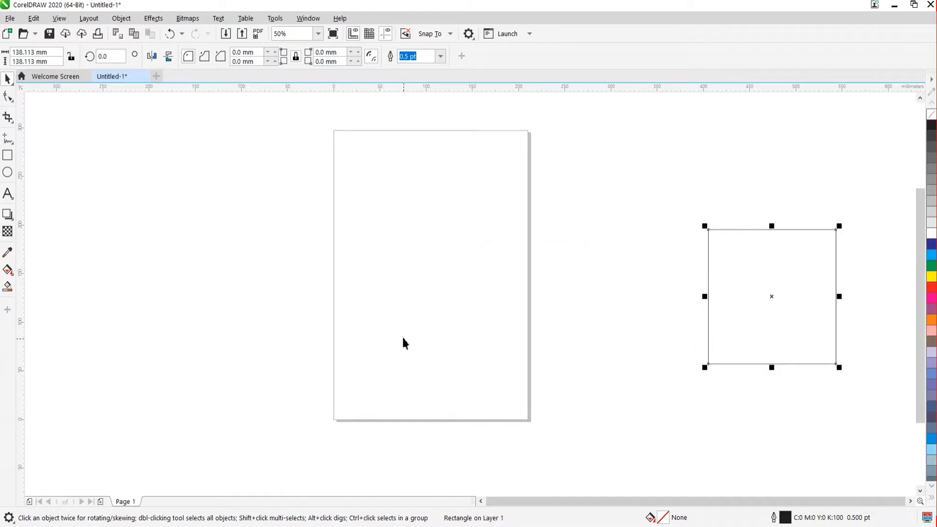
{"action": "scroll", "coordinate": [404, 339], "scroll_direction": "down", "scroll_amount": 2}
{"action": "scroll", "coordinate": [496, 340], "scroll_direction": "up", "scroll_amount": 1}
{"action": "left_click_drag", "start_coordinate": [515, 326], "coordinate": [703, 248]}
{"action": "left_click", "coordinate": [521, 293]}
{"action": "left_click", "coordinate": [700, 222]}
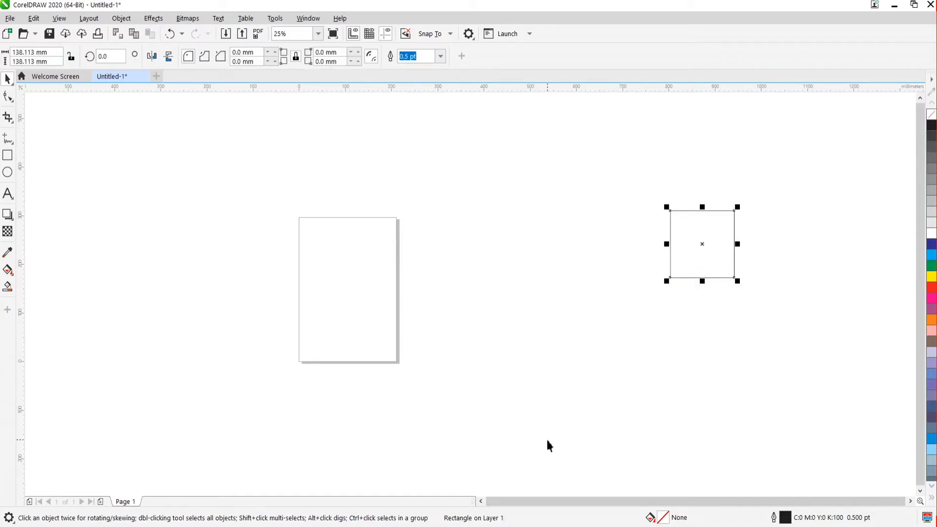
{"action": "key", "text": "p"}
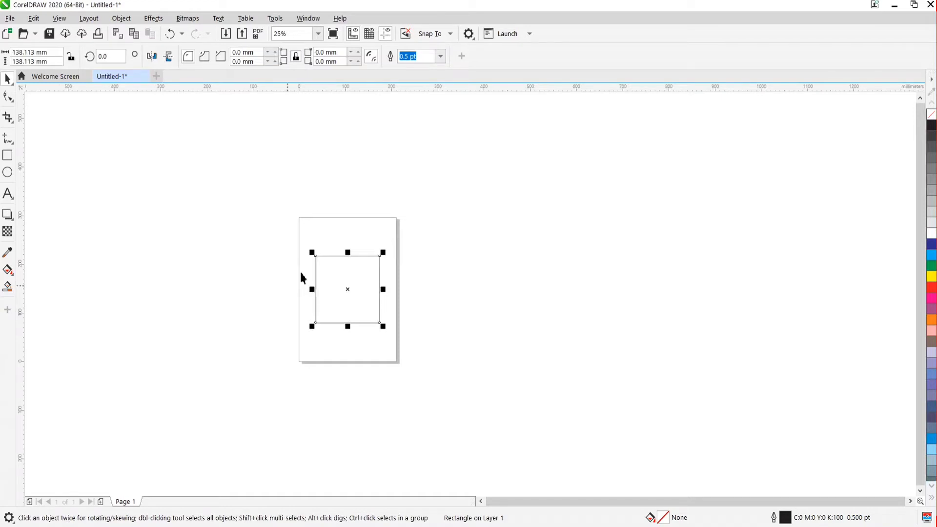
Fill the centred square with red (C:0 M:100 Y:100 K:0)
{"action": "scroll", "coordinate": [332, 308], "scroll_direction": "up", "scroll_amount": 2}
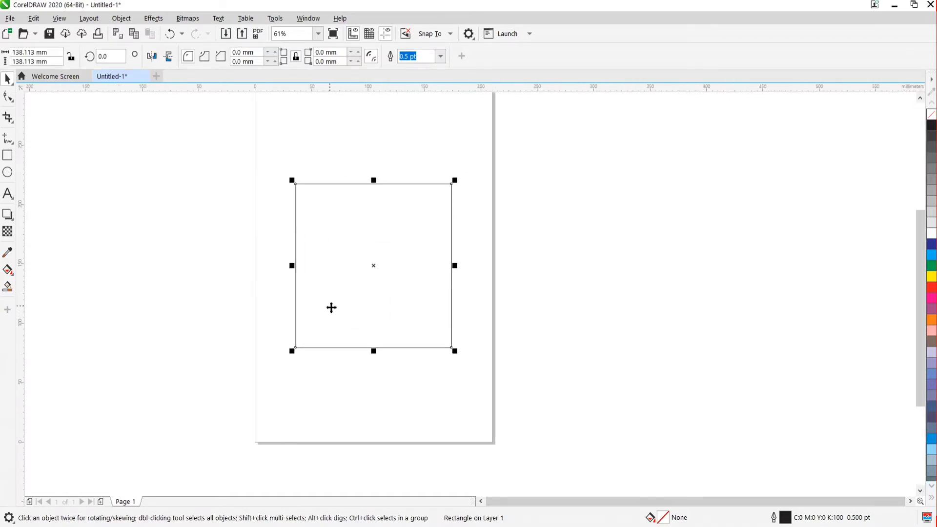
{"action": "scroll", "coordinate": [378, 282], "scroll_direction": "up", "scroll_amount": 2}
{"action": "scroll", "coordinate": [378, 276], "scroll_direction": "up", "scroll_amount": 1}
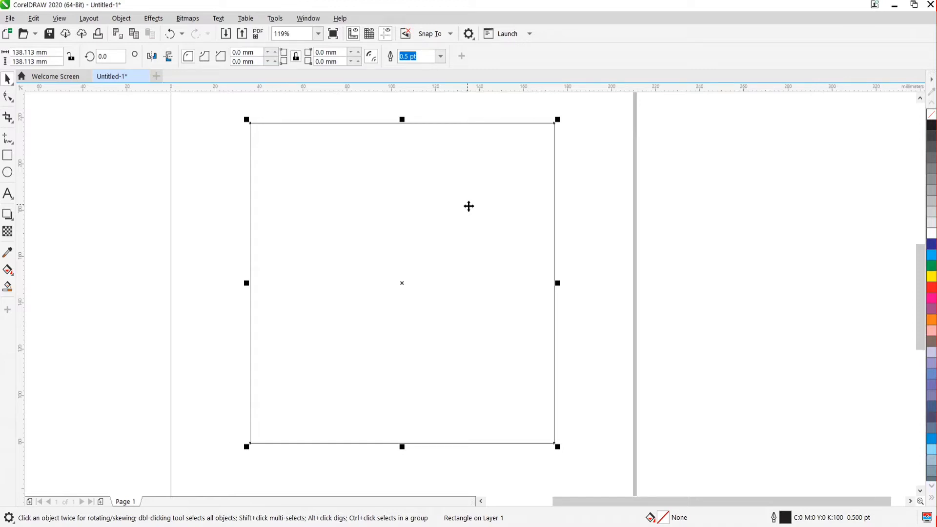
{"action": "left_click", "coordinate": [573, 222]}
{"action": "left_click", "coordinate": [504, 187]}
{"action": "left_click", "coordinate": [555, 251]}
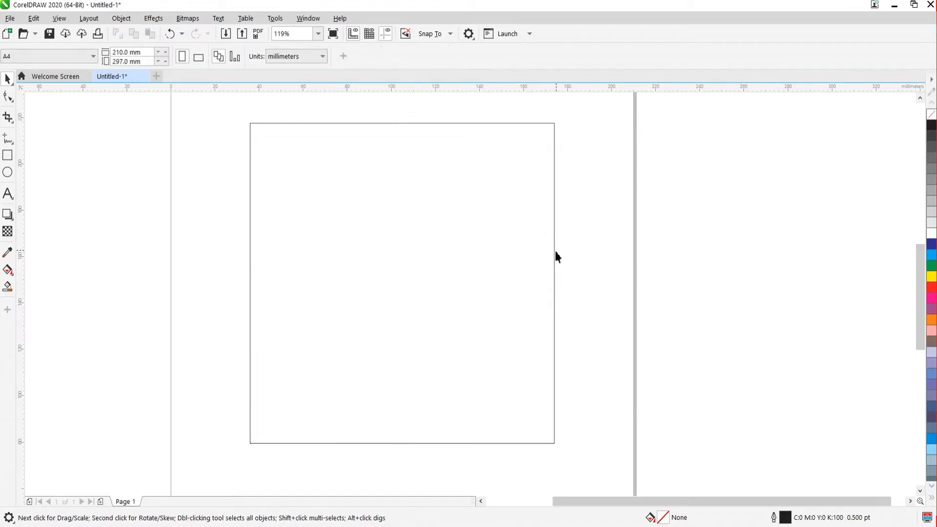
{"action": "left_click", "coordinate": [490, 200]}
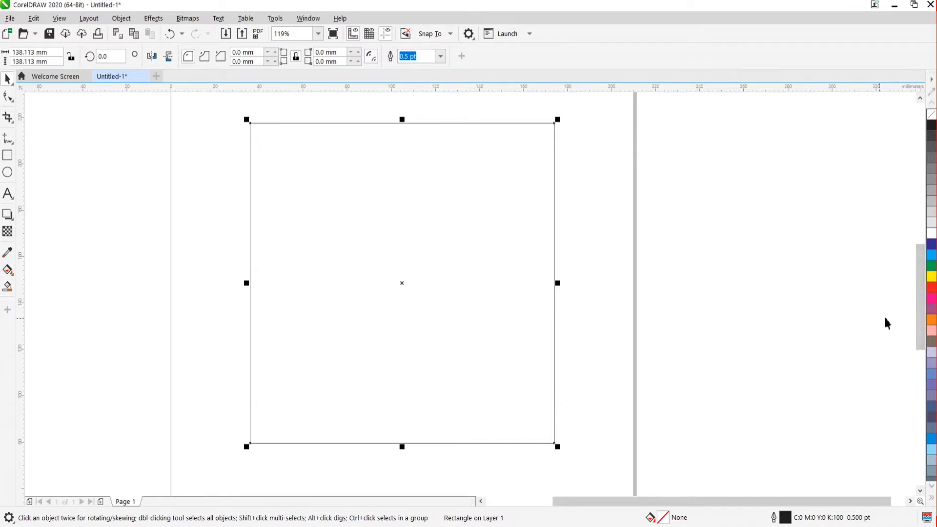
{"action": "left_click", "coordinate": [933, 292]}
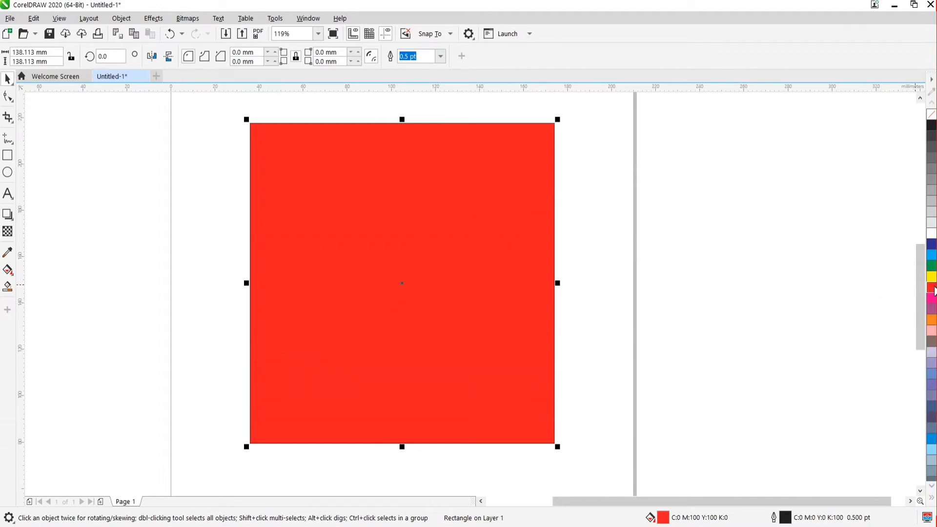
Try a blue fill on the red square, undo it and colour the square's outline blue (C:100 M:100 Y:0 K:0) instead
{"action": "scroll", "coordinate": [555, 226], "scroll_direction": "up", "scroll_amount": 5}
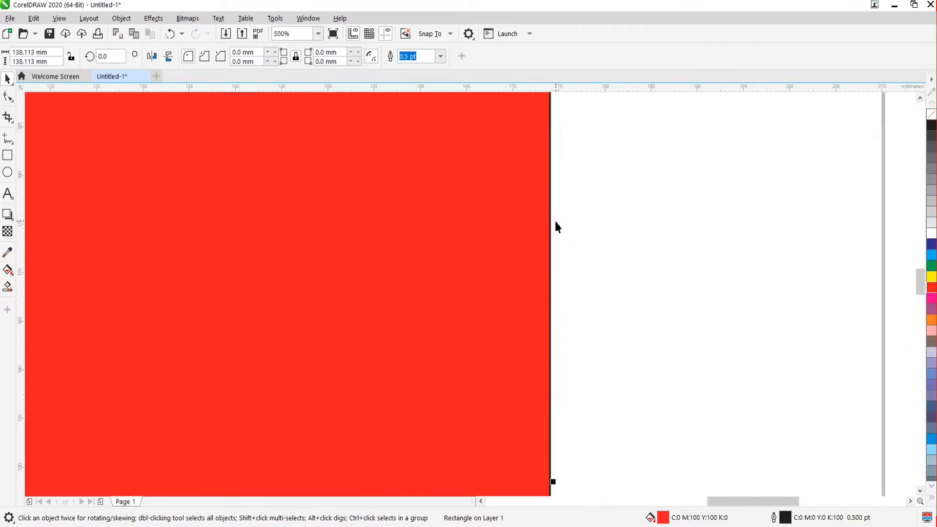
{"action": "scroll", "coordinate": [559, 299], "scroll_direction": "up", "scroll_amount": 5}
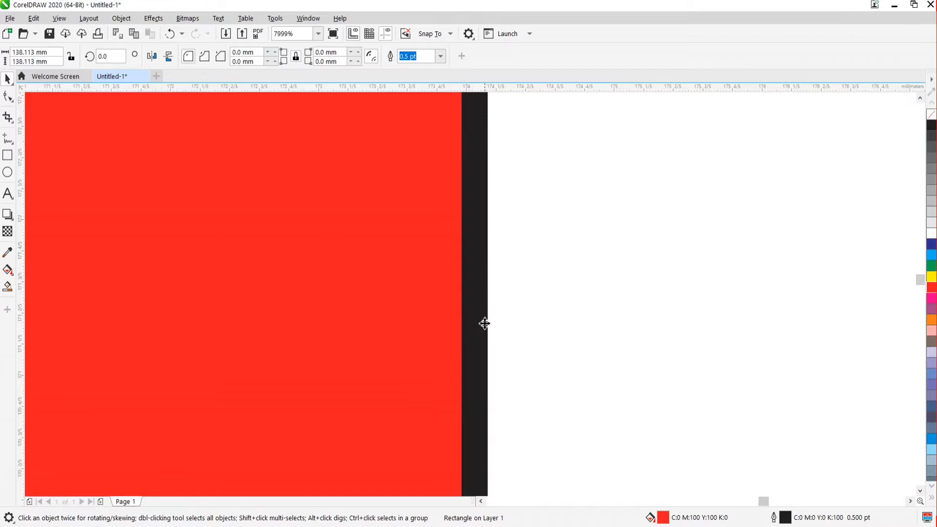
{"action": "scroll", "coordinate": [483, 315], "scroll_direction": "down", "scroll_amount": 3}
{"action": "scroll", "coordinate": [483, 315], "scroll_direction": "down", "scroll_amount": 8}
{"action": "scroll", "coordinate": [485, 293], "scroll_direction": "up", "scroll_amount": 8}
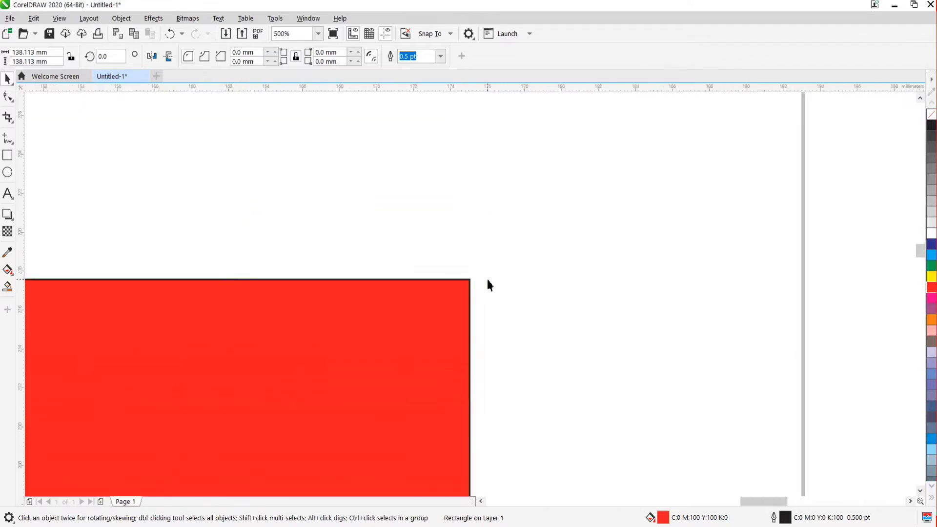
{"action": "scroll", "coordinate": [452, 292], "scroll_direction": "up", "scroll_amount": 2}
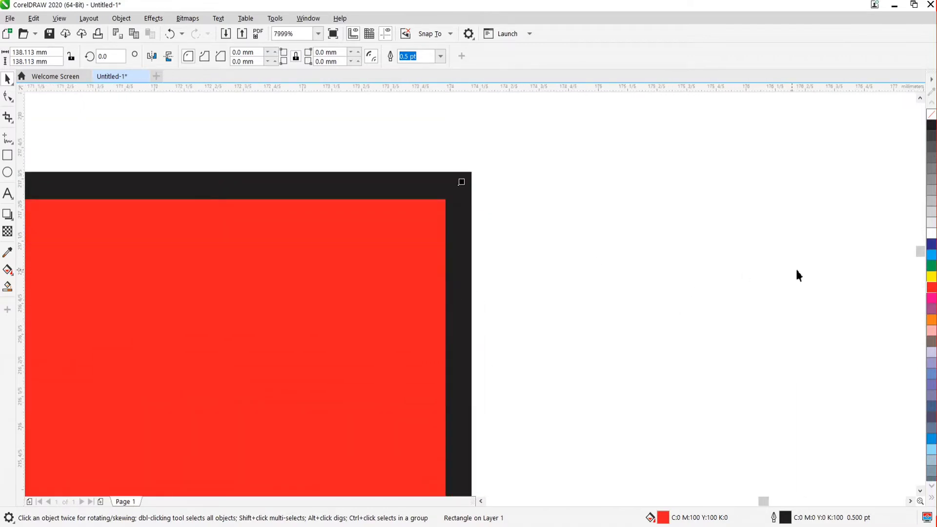
{"action": "left_click", "coordinate": [932, 245]}
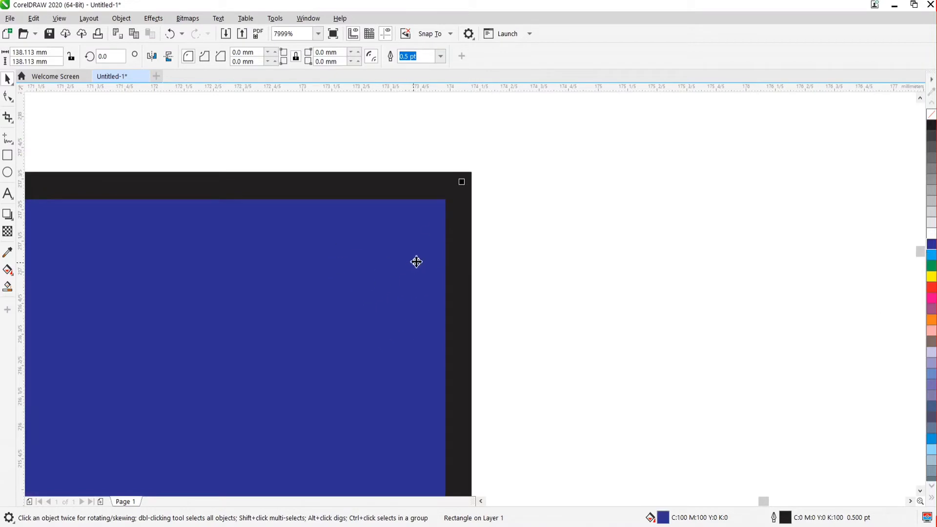
{"action": "key", "text": "ctrl+z"}
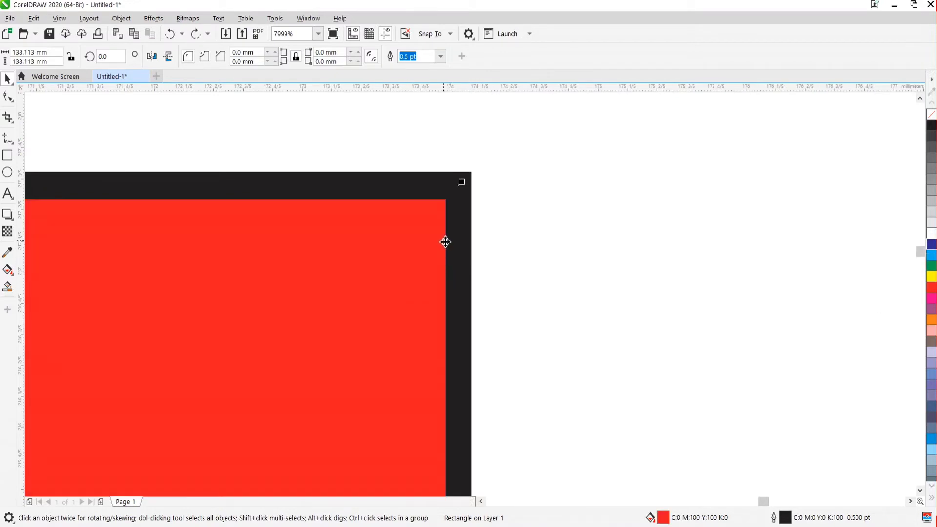
{"action": "right_click", "coordinate": [931, 248]}
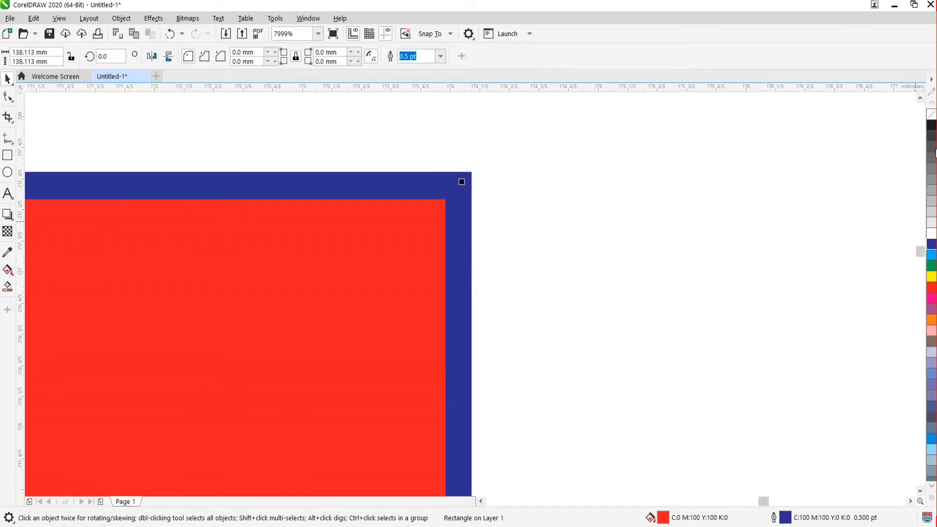
Examine the blue outline of the red square up close at its upper-right corner and along its right edge
{"action": "scroll", "coordinate": [677, 251], "scroll_direction": "down", "scroll_amount": 2}
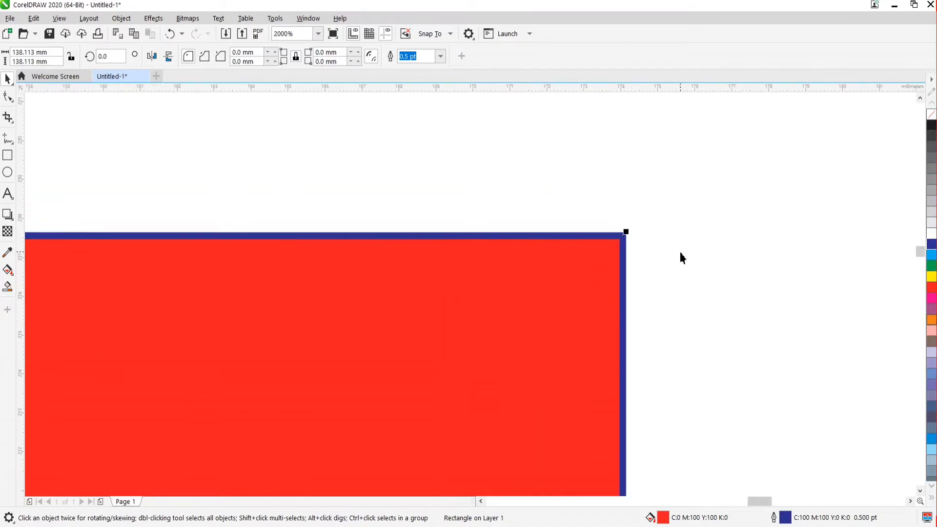
{"action": "scroll", "coordinate": [609, 263], "scroll_direction": "up", "scroll_amount": 2}
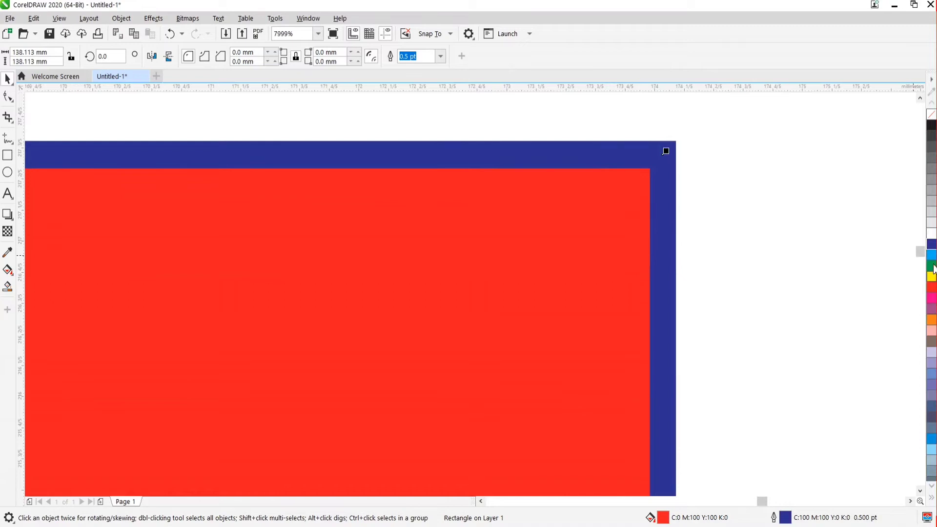
{"action": "scroll", "coordinate": [538, 261], "scroll_direction": "down", "scroll_amount": 1}
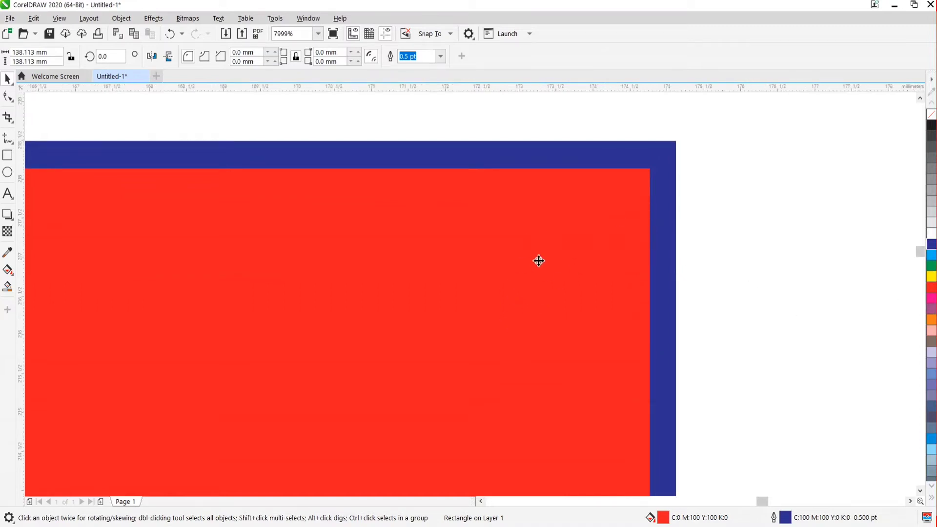
{"action": "scroll", "coordinate": [559, 232], "scroll_direction": "down", "scroll_amount": 1}
{"action": "scroll", "coordinate": [563, 244], "scroll_direction": "down", "scroll_amount": 2}
{"action": "scroll", "coordinate": [569, 247], "scroll_direction": "up", "scroll_amount": 4}
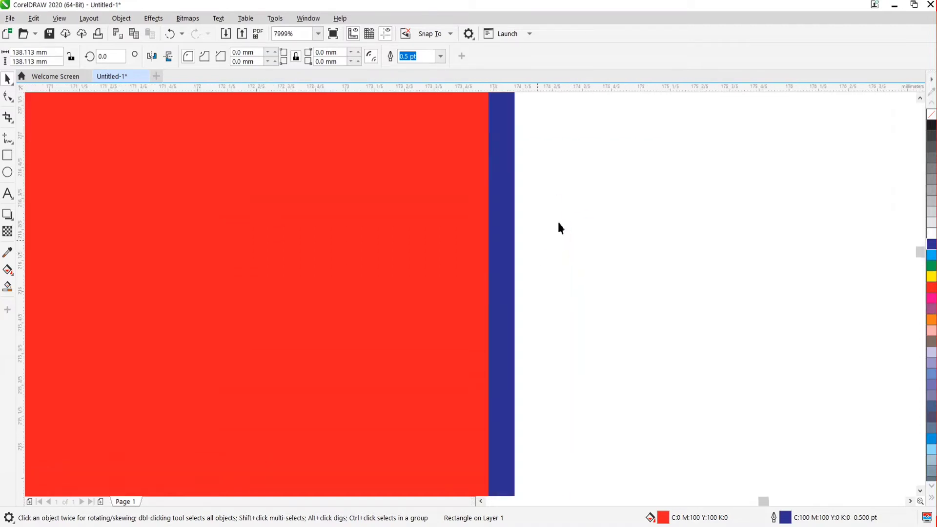
{"action": "scroll", "coordinate": [581, 249], "scroll_direction": "down", "scroll_amount": 5}
{"action": "scroll", "coordinate": [534, 264], "scroll_direction": "down", "scroll_amount": 2}
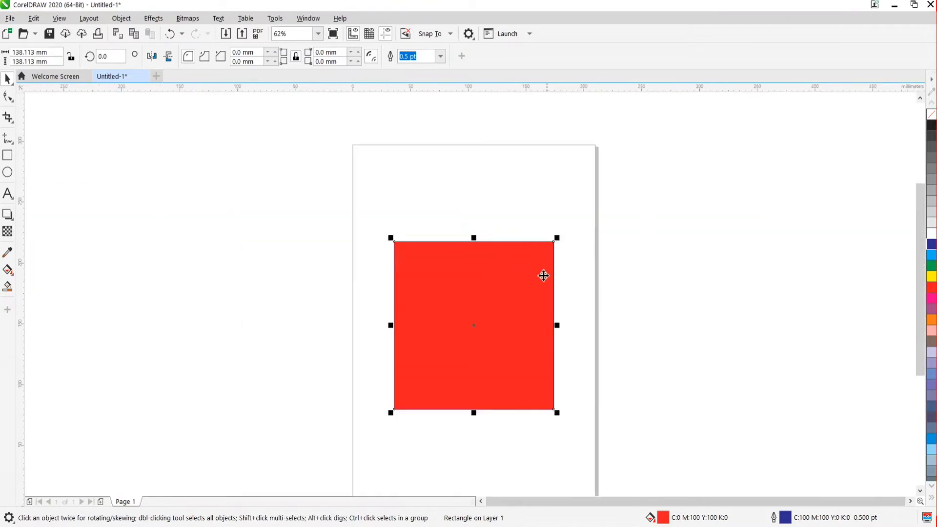
{"action": "scroll", "coordinate": [510, 298], "scroll_direction": "up", "scroll_amount": 2}
{"action": "scroll", "coordinate": [598, 319], "scroll_direction": "down", "scroll_amount": 1}
{"action": "scroll", "coordinate": [652, 188], "scroll_direction": "up", "scroll_amount": 1}
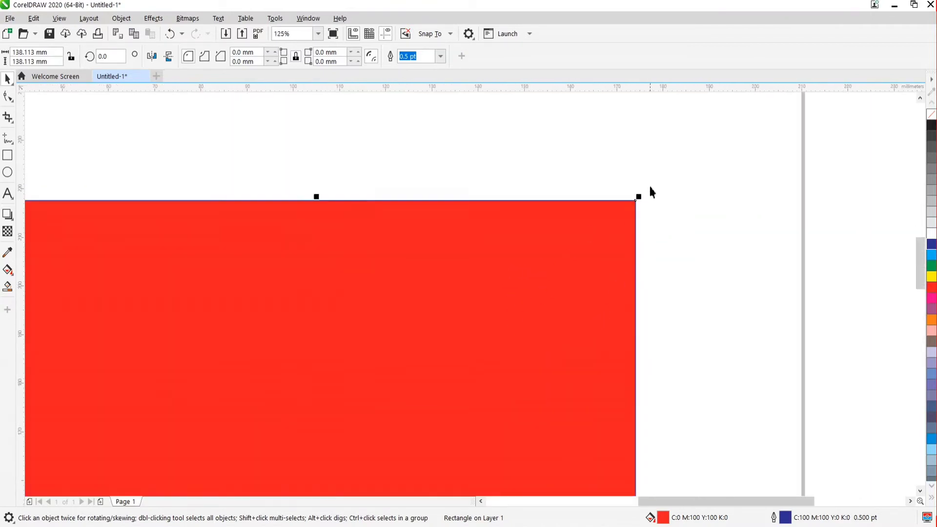
Remove the outline from the red square
{"action": "scroll", "coordinate": [596, 291], "scroll_direction": "up", "scroll_amount": 4}
{"action": "scroll", "coordinate": [545, 317], "scroll_direction": "up", "scroll_amount": 2}
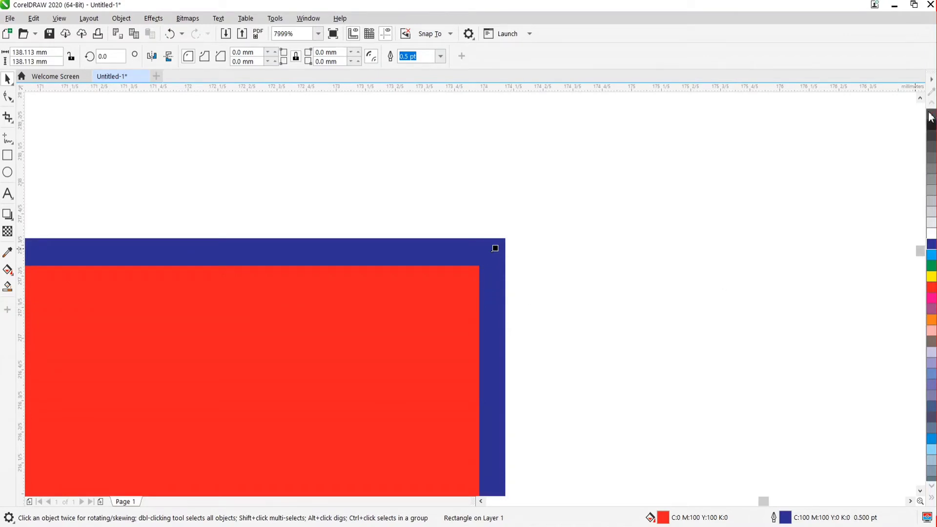
{"action": "right_click", "coordinate": [930, 115]}
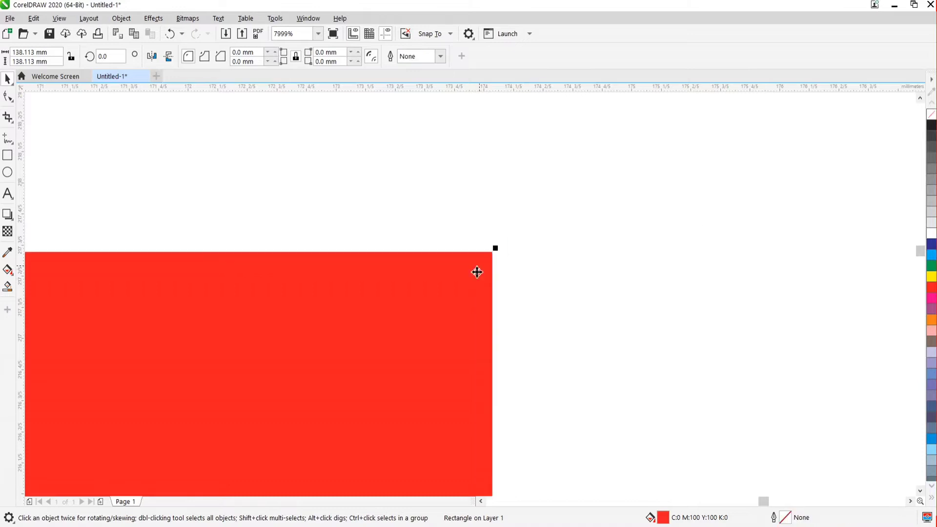
{"action": "left_click", "coordinate": [543, 265]}
{"action": "scroll", "coordinate": [544, 269], "scroll_direction": "down", "scroll_amount": 10}
{"action": "scroll", "coordinate": [488, 286], "scroll_direction": "up", "scroll_amount": 3}
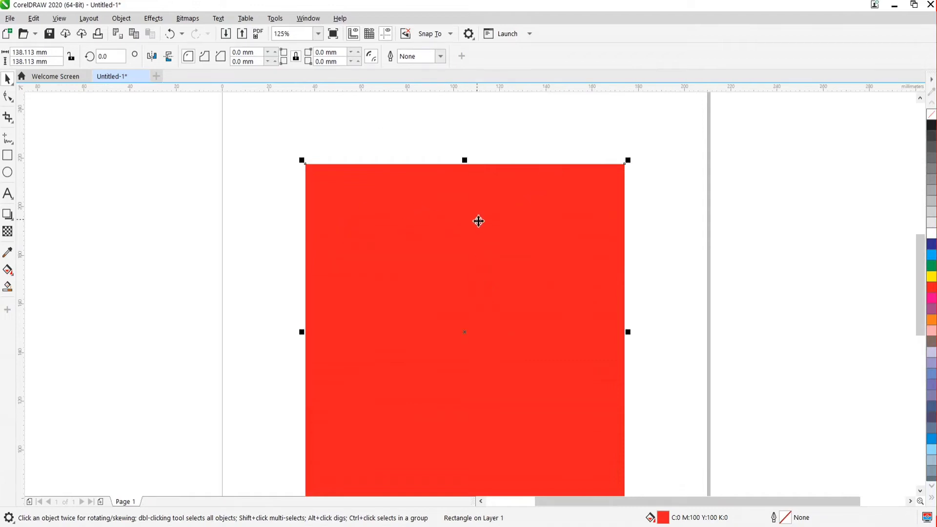
{"action": "scroll", "coordinate": [361, 214], "scroll_direction": "down", "scroll_amount": 3}
{"action": "scroll", "coordinate": [359, 210], "scroll_direction": "up", "scroll_amount": 3}
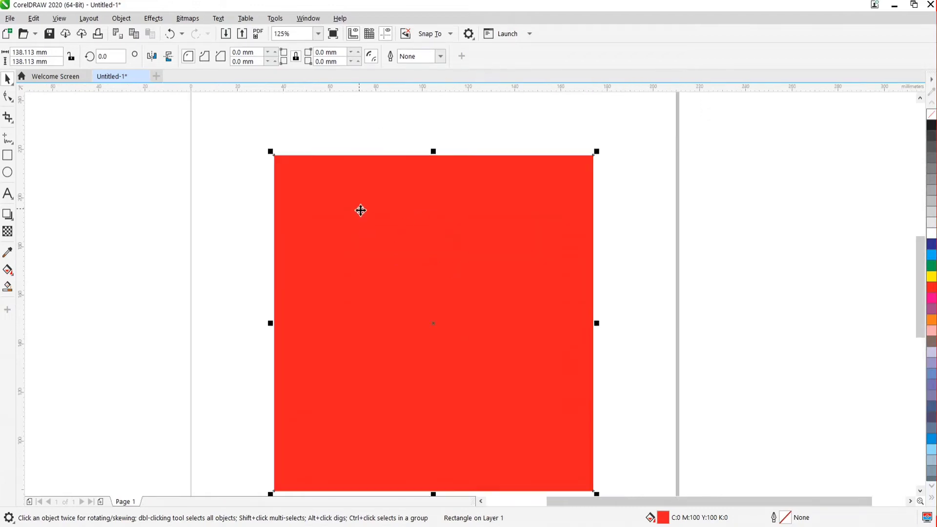
{"action": "scroll", "coordinate": [330, 195], "scroll_direction": "down", "scroll_amount": 3}
{"action": "scroll", "coordinate": [329, 189], "scroll_direction": "up", "scroll_amount": 3}
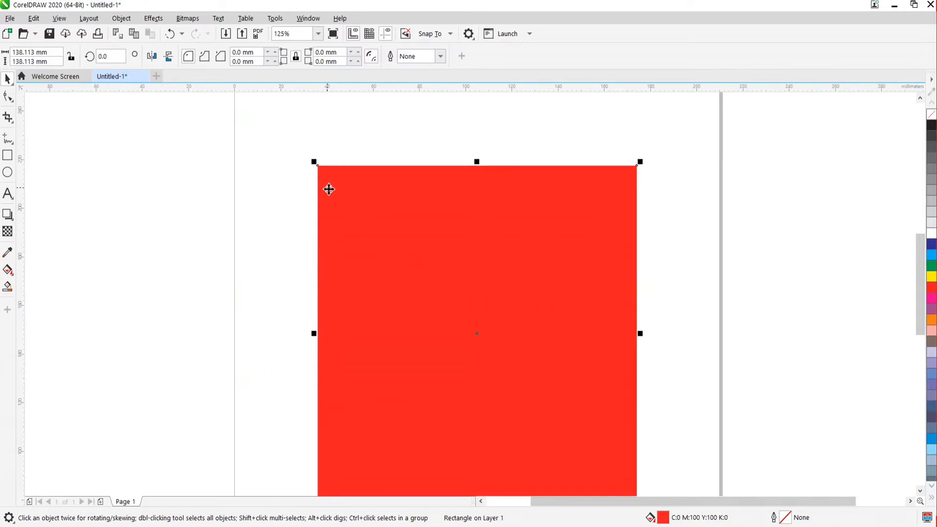
{"action": "scroll", "coordinate": [345, 239], "scroll_direction": "down", "scroll_amount": 3}
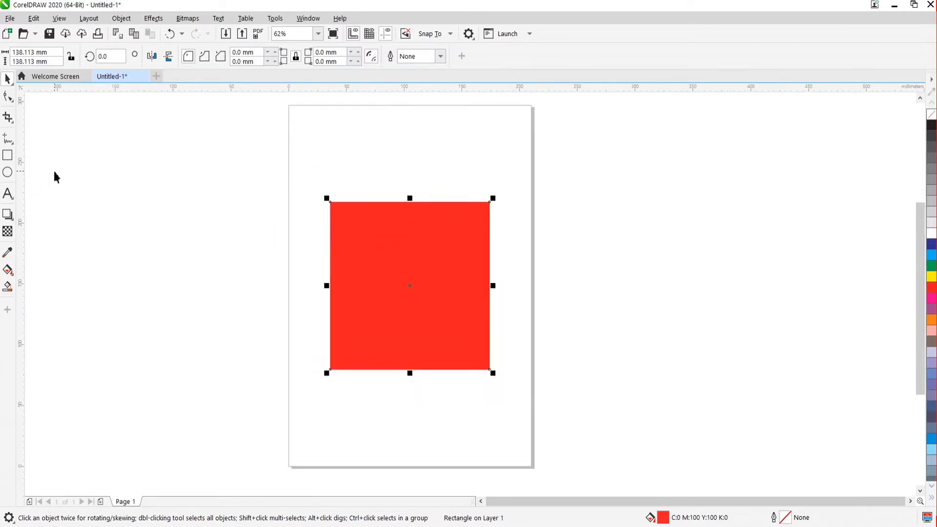
Draw a circle about 26 mm in diameter beside the page, level with the square's upper part, and fill it red (C:0 M:100 Y:100 K:0)
{"action": "left_click", "coordinate": [8, 172]}
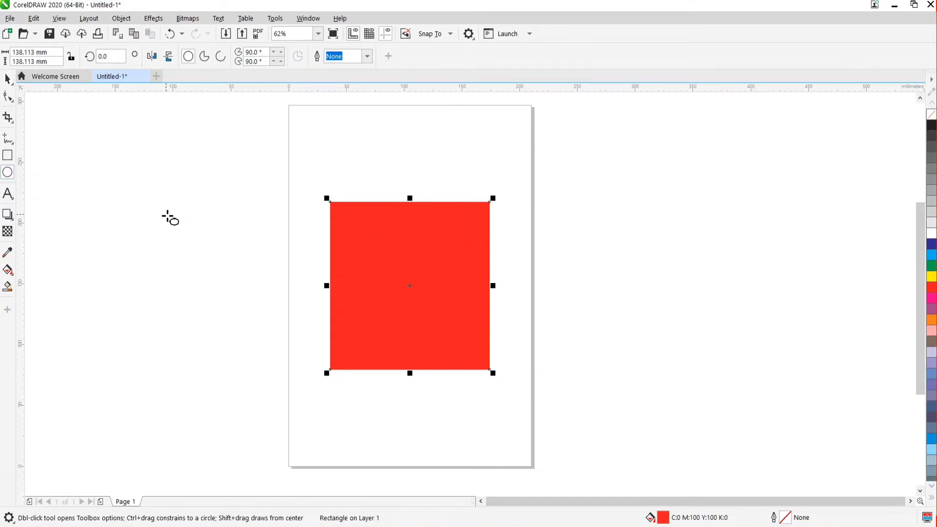
{"action": "key", "text": "space"}
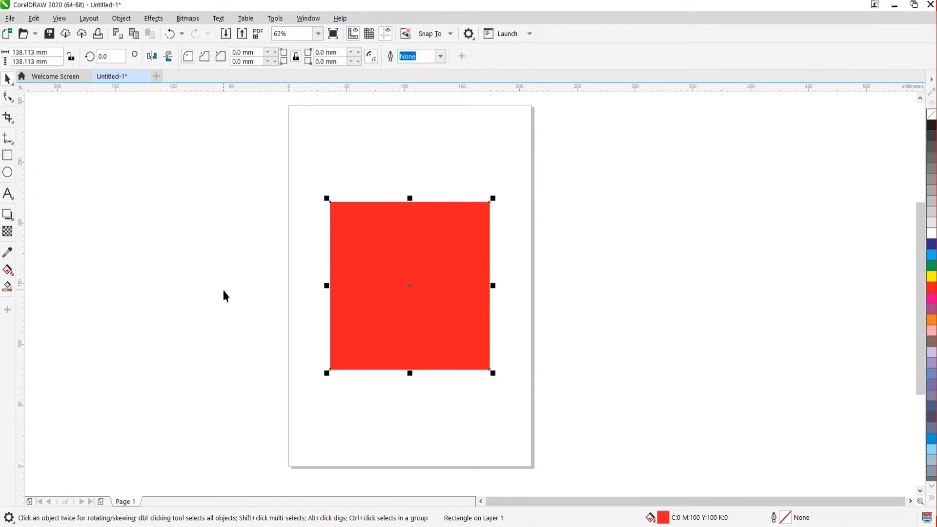
{"action": "scroll", "coordinate": [320, 207], "scroll_direction": "up", "scroll_amount": 2}
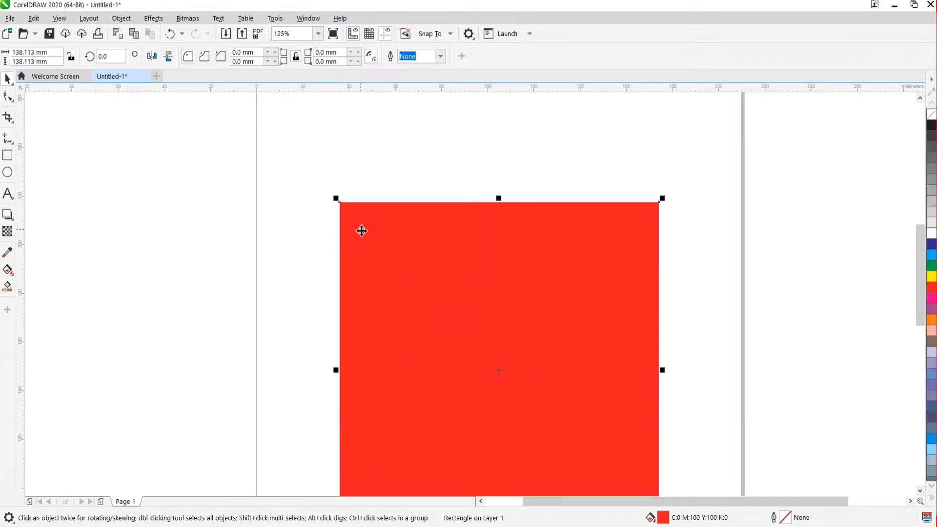
{"action": "key", "text": "space"}
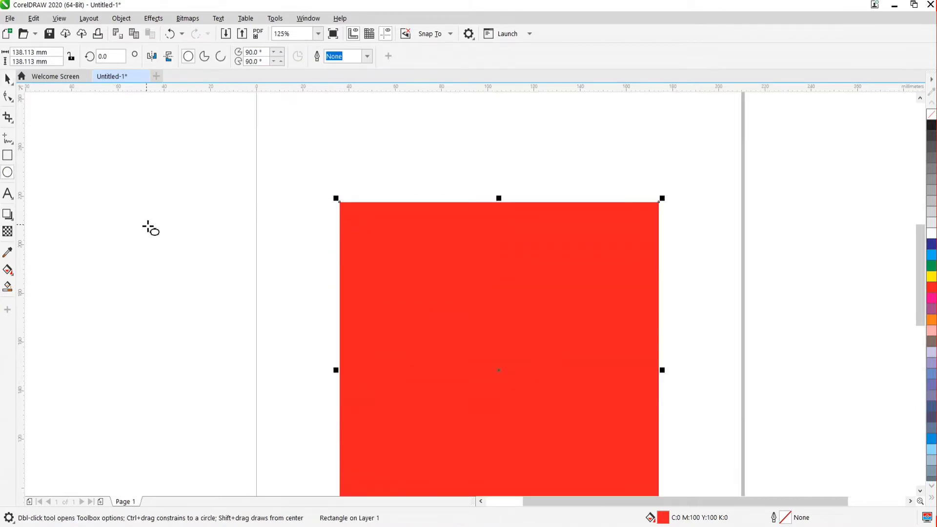
{"action": "left_click_drag", "start_coordinate": [108, 216], "coordinate": [175, 281]}
{"action": "key", "text": "space"}
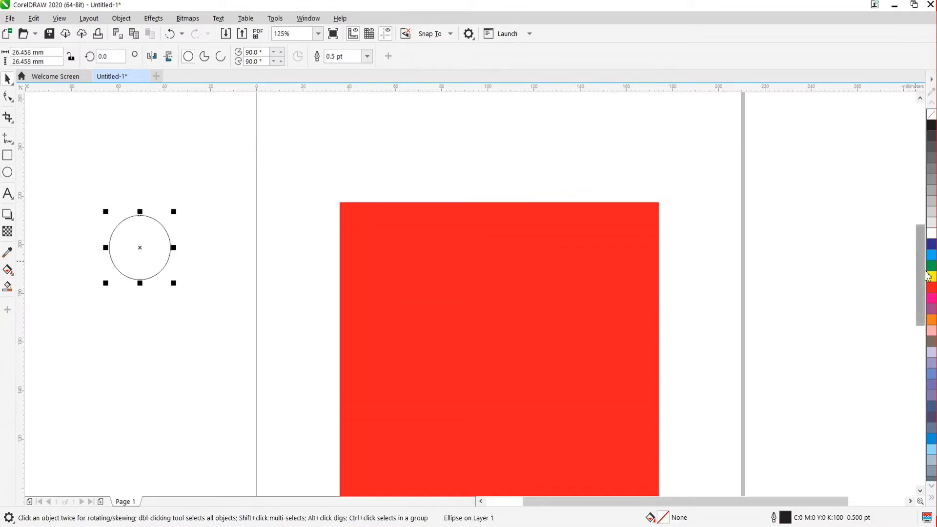
{"action": "left_click", "coordinate": [931, 287]}
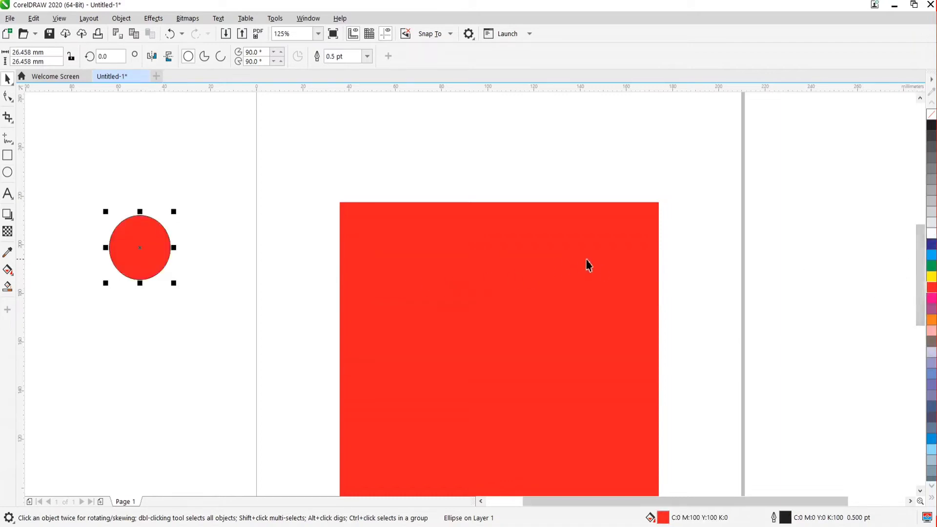
Change the square's fill to blue (C:100 M:100 Y:0 K:0) and deselect it
{"action": "left_click", "coordinate": [455, 225]}
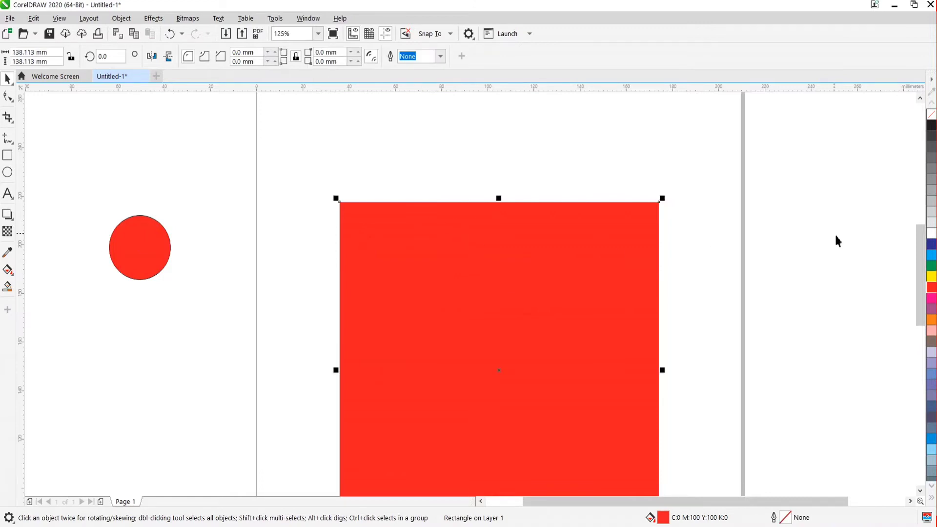
{"action": "left_click", "coordinate": [931, 244]}
{"action": "key", "text": "Escape"}
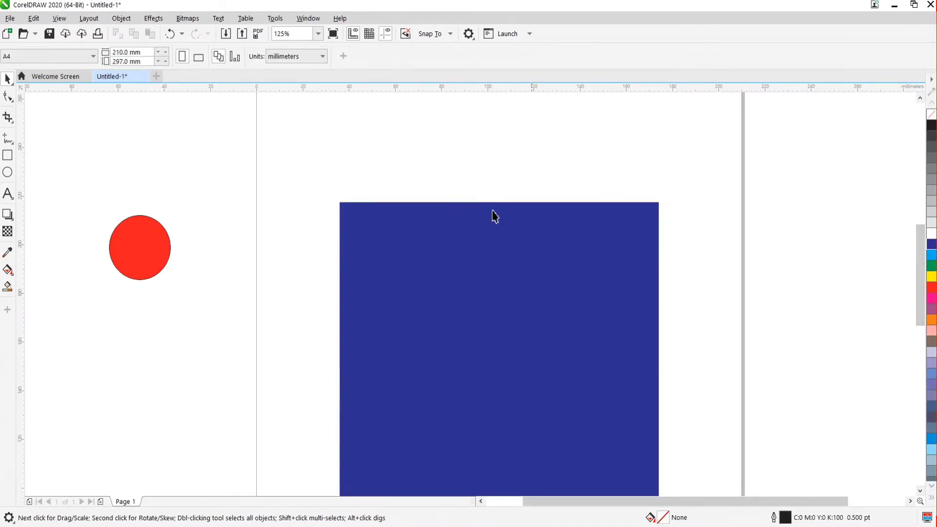
Change the small red circle's fill to white (C:0 M:0 Y:0 K:0)
{"action": "left_click", "coordinate": [134, 246]}
{"action": "scroll", "coordinate": [153, 222], "scroll_direction": "up", "scroll_amount": 2}
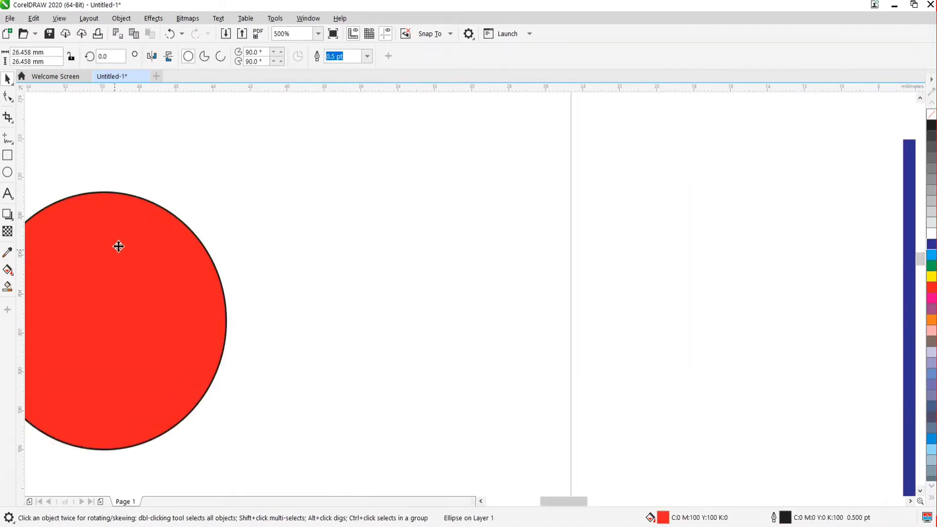
{"action": "scroll", "coordinate": [118, 246], "scroll_direction": "up", "scroll_amount": 2}
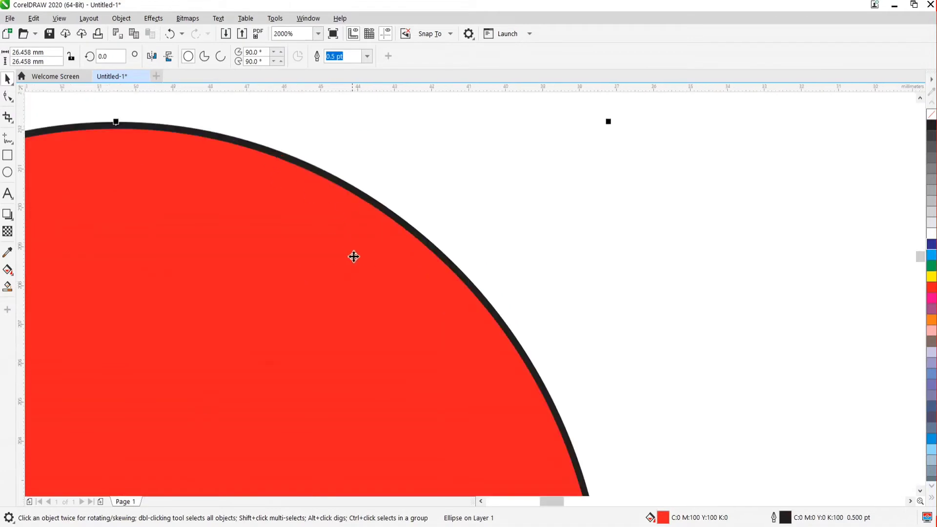
{"action": "scroll", "coordinate": [383, 153], "scroll_direction": "down", "scroll_amount": 1}
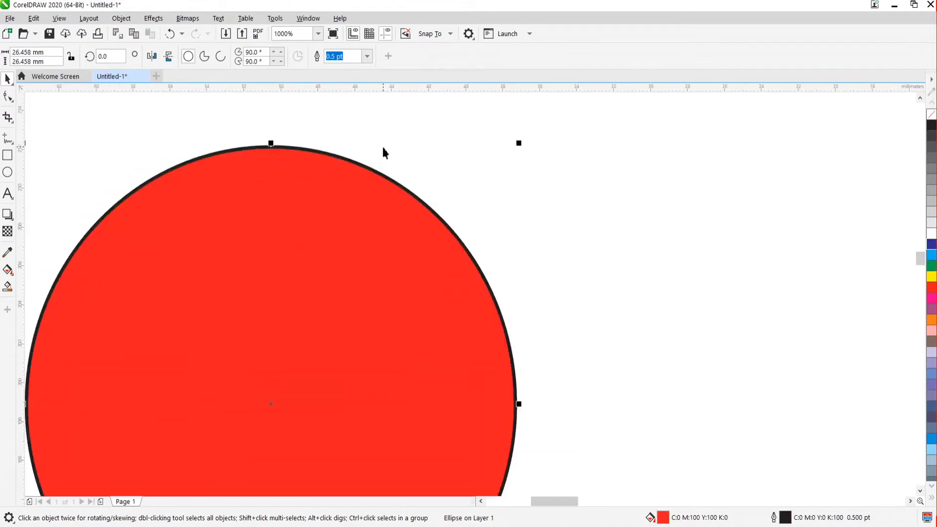
{"action": "scroll", "coordinate": [383, 152], "scroll_direction": "up", "scroll_amount": 1}
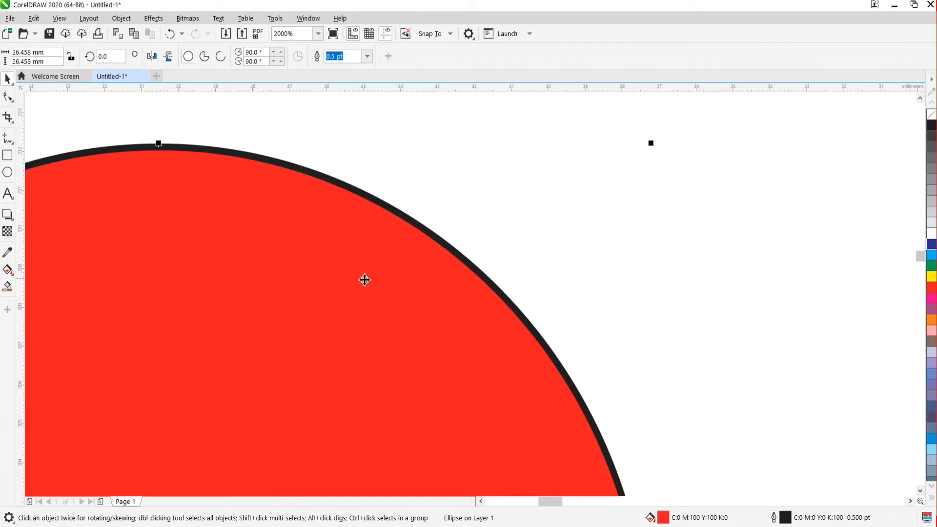
{"action": "left_click", "coordinate": [932, 251]}
{"action": "left_click", "coordinate": [930, 233]}
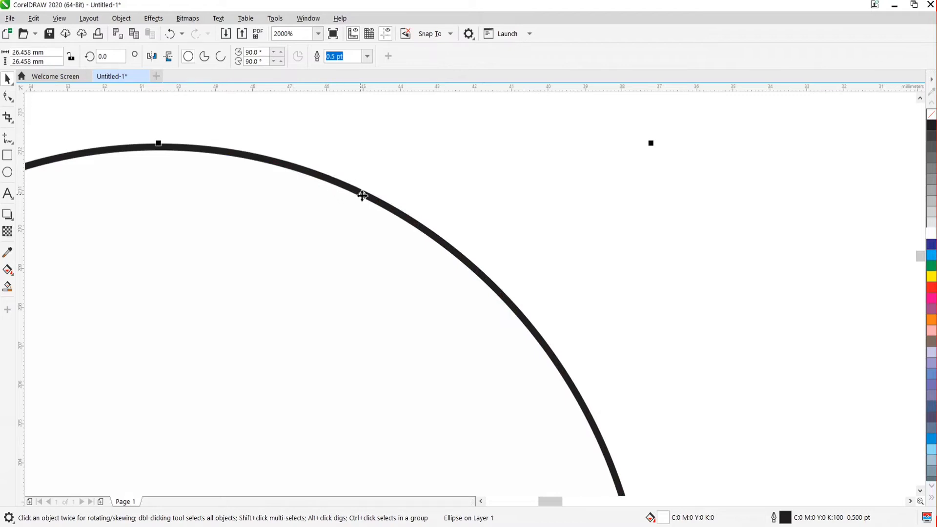
Colour the circle's outline white (C:0 M:0 Y:0 K:0) and deselect the circle
{"action": "scroll", "coordinate": [351, 193], "scroll_direction": "down", "scroll_amount": 2}
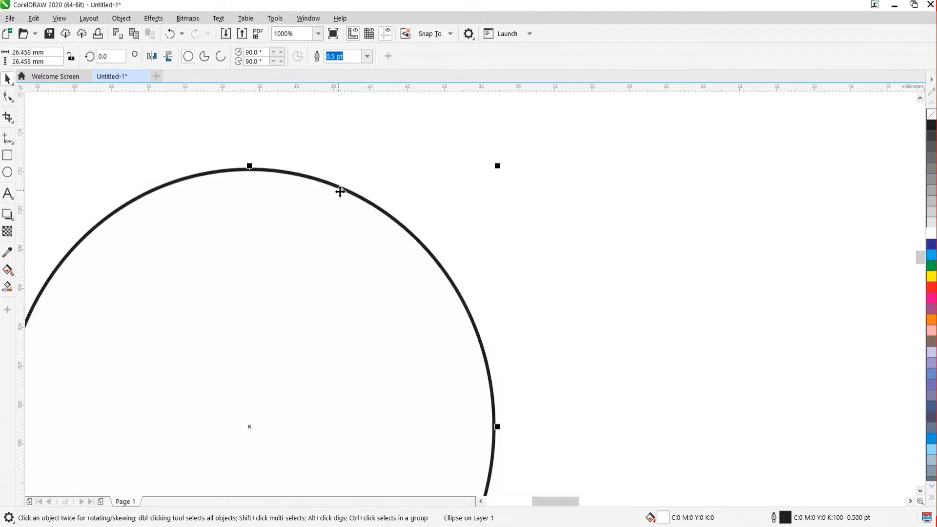
{"action": "right_click", "coordinate": [931, 233]}
{"action": "scroll", "coordinate": [313, 243], "scroll_direction": "down", "scroll_amount": 4}
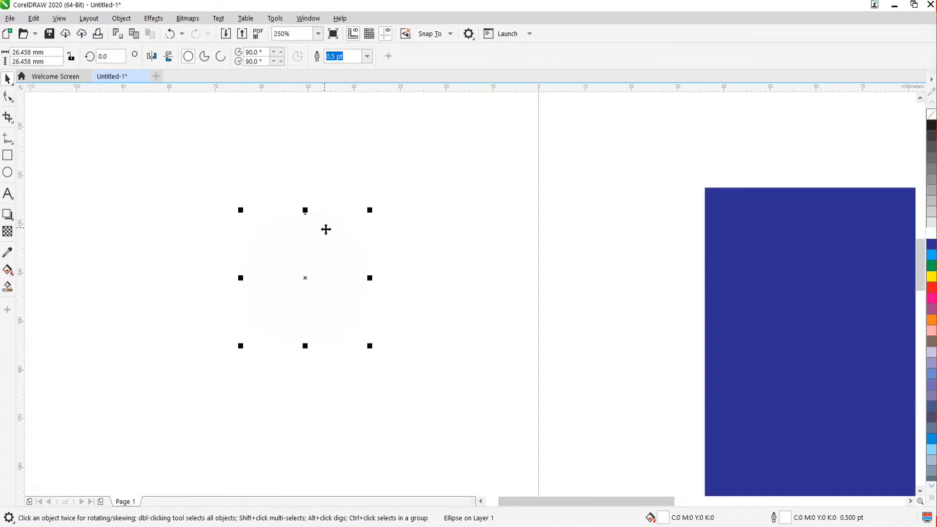
{"action": "scroll", "coordinate": [325, 231], "scroll_direction": "down", "scroll_amount": 2}
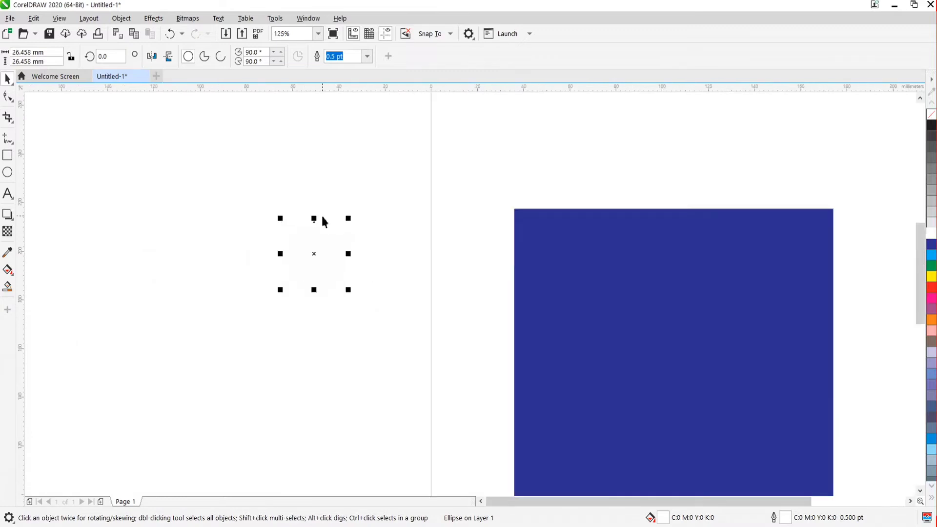
{"action": "left_click", "coordinate": [265, 353]}
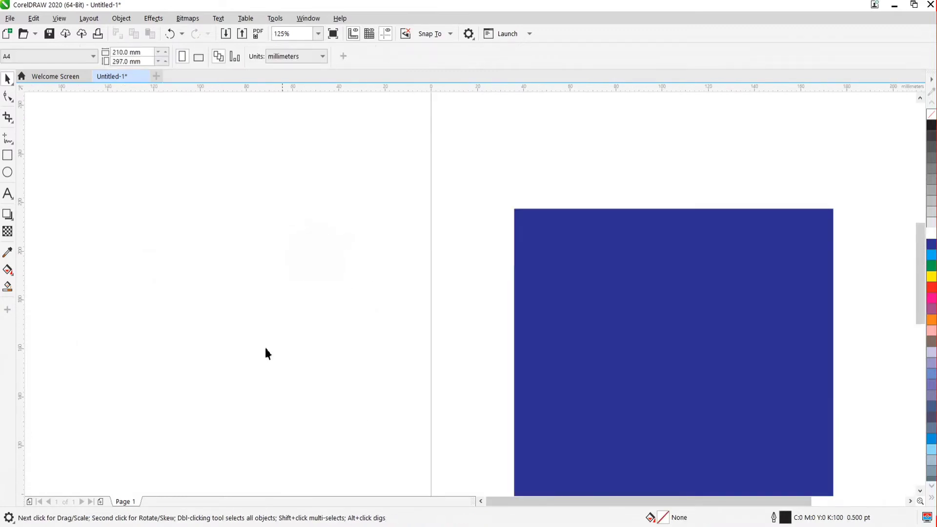
Examine the blue square and the seemingly empty area beside the page at different zoom levels
{"action": "scroll", "coordinate": [258, 234], "scroll_direction": "down", "scroll_amount": 2}
{"action": "scroll", "coordinate": [345, 203], "scroll_direction": "down", "scroll_amount": 2}
{"action": "scroll", "coordinate": [437, 253], "scroll_direction": "up", "scroll_amount": 4}
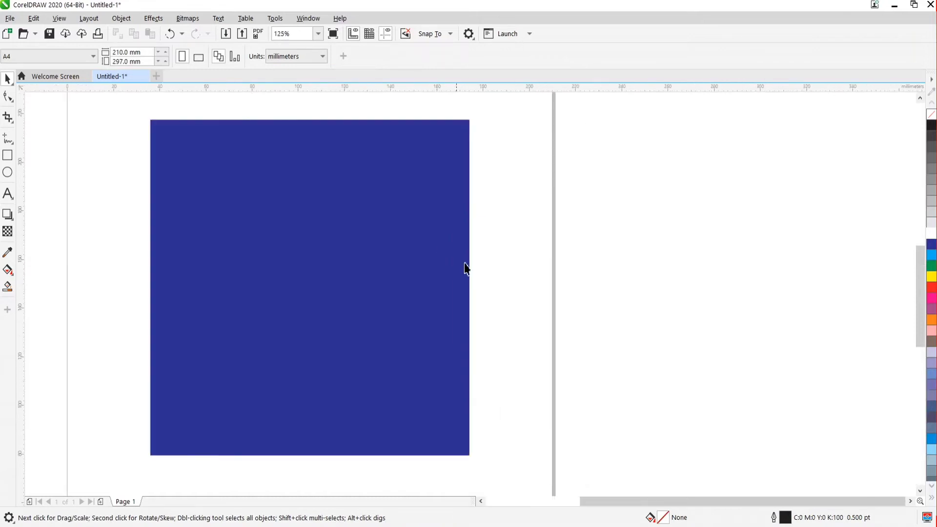
{"action": "scroll", "coordinate": [467, 268], "scroll_direction": "down", "scroll_amount": 4}
{"action": "scroll", "coordinate": [455, 269], "scroll_direction": "up", "scroll_amount": 4}
{"action": "scroll", "coordinate": [439, 224], "scroll_direction": "down", "scroll_amount": 4}
{"action": "scroll", "coordinate": [435, 226], "scroll_direction": "up", "scroll_amount": 6}
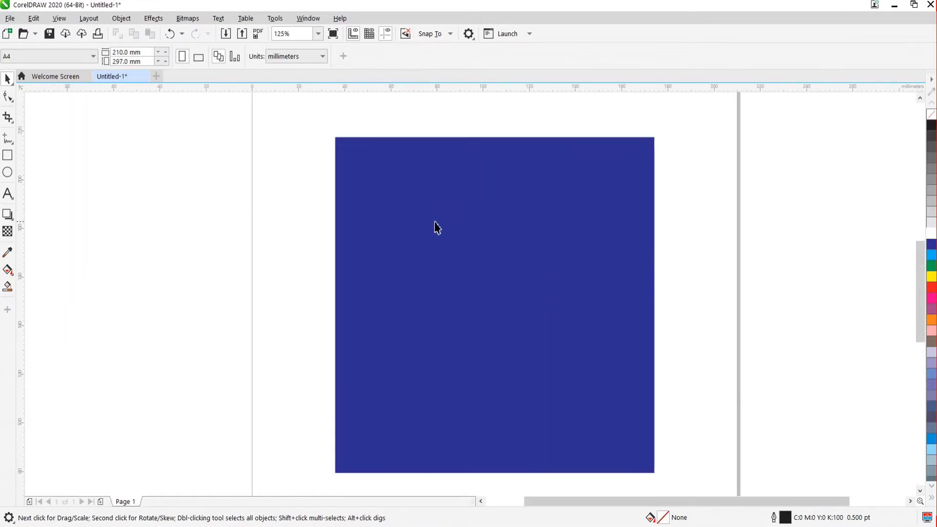
{"action": "scroll", "coordinate": [466, 270], "scroll_direction": "down", "scroll_amount": 4}
{"action": "scroll", "coordinate": [386, 234], "scroll_direction": "up", "scroll_amount": 2}
{"action": "scroll", "coordinate": [461, 273], "scroll_direction": "down", "scroll_amount": 2}
{"action": "scroll", "coordinate": [452, 269], "scroll_direction": "up", "scroll_amount": 2}
{"action": "scroll", "coordinate": [515, 287], "scroll_direction": "down", "scroll_amount": 2}
{"action": "scroll", "coordinate": [513, 289], "scroll_direction": "up", "scroll_amount": 2}
Locate the white circle beside the page with selection marquees and clear the selection
{"action": "left_click_drag", "start_coordinate": [79, 104], "coordinate": [703, 405]}
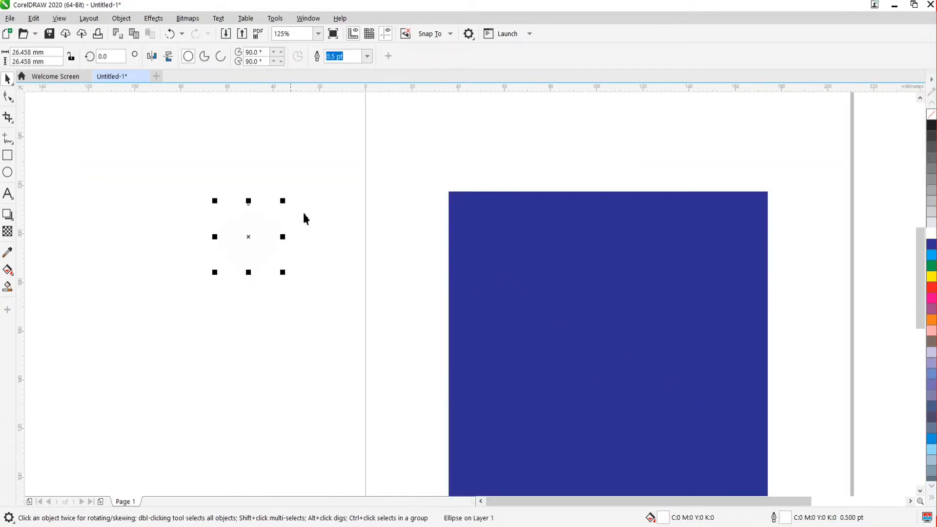
{"action": "left_click", "coordinate": [344, 344]}
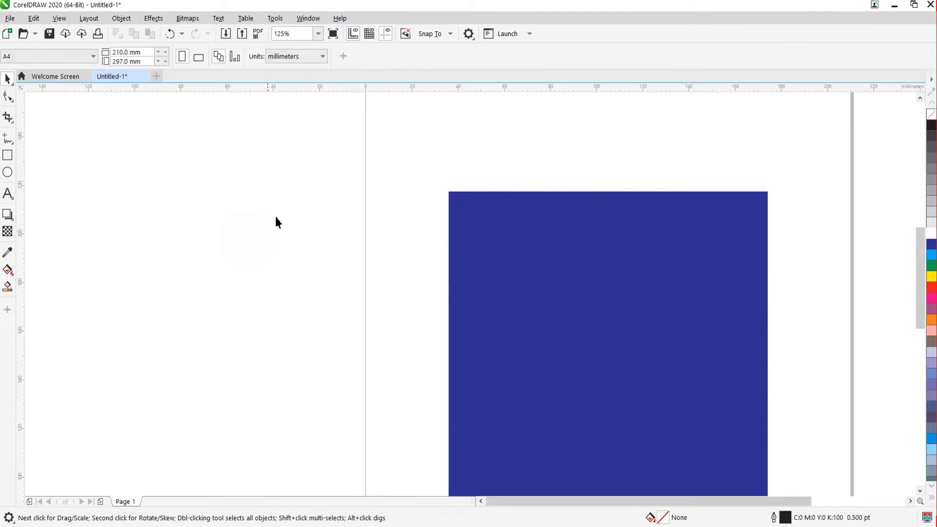
{"action": "left_click_drag", "start_coordinate": [356, 148], "coordinate": [152, 403]}
{"action": "left_click_drag", "start_coordinate": [147, 168], "coordinate": [369, 397]}
{"action": "left_click", "coordinate": [369, 398]}
Look up the Wireframe view mode, try it on the drawing and return to Enhanced view
{"action": "left_click", "coordinate": [59, 19]}
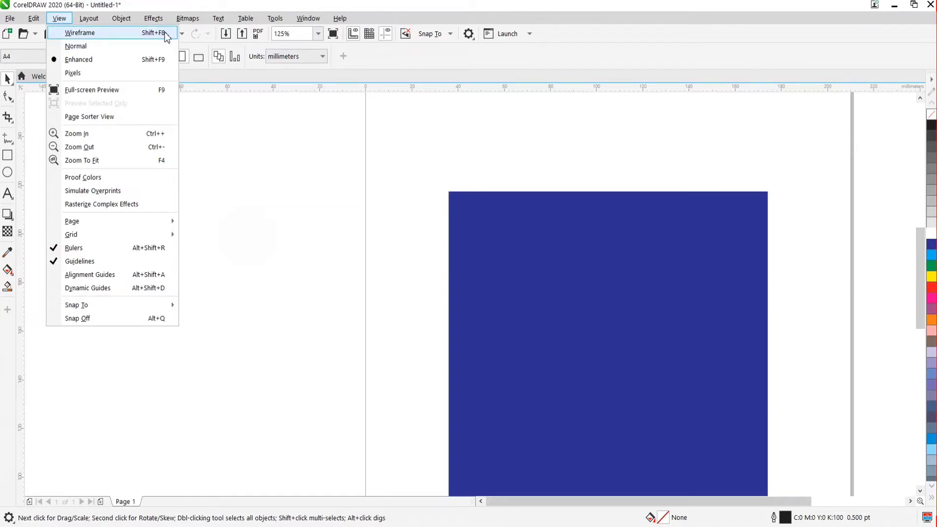
{"action": "left_click", "coordinate": [284, 167]}
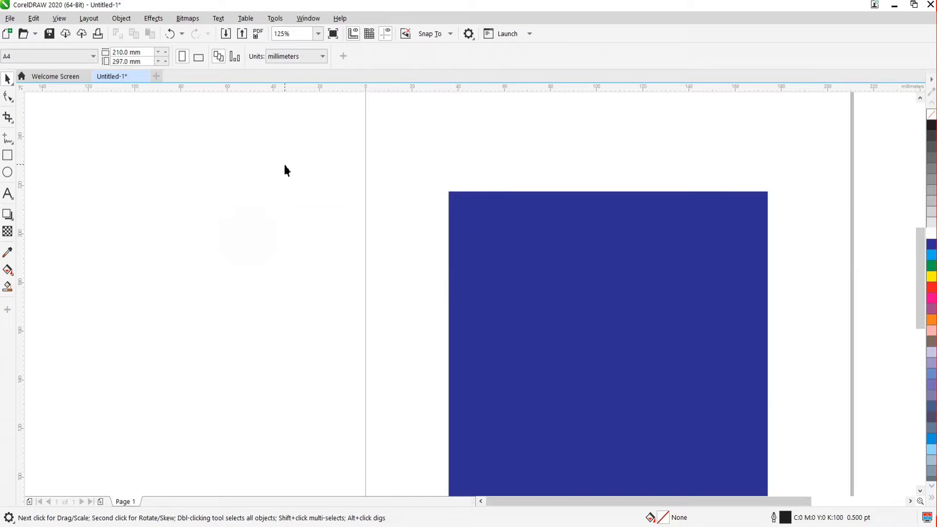
{"action": "left_click", "coordinate": [59, 18]}
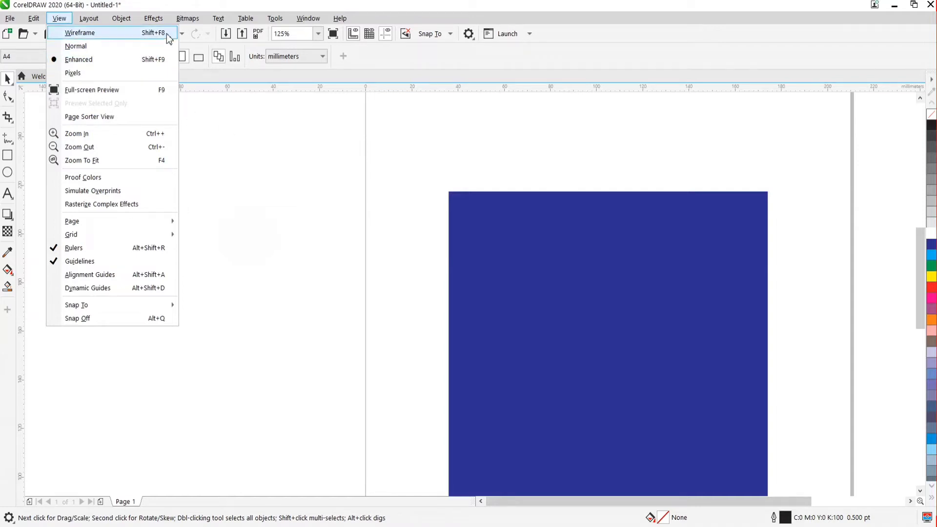
{"action": "left_click", "coordinate": [232, 137]}
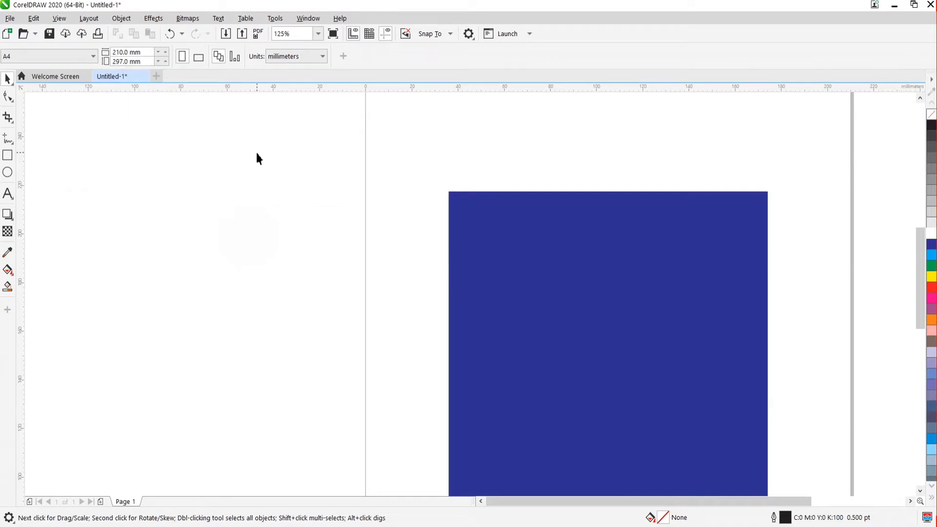
{"action": "key", "text": "shift+F9"}
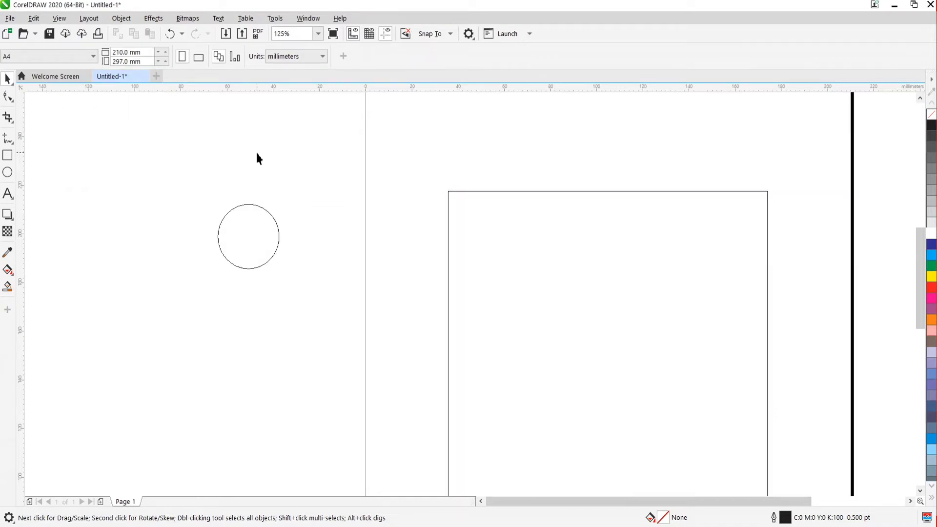
{"action": "key", "text": "shift+F9"}
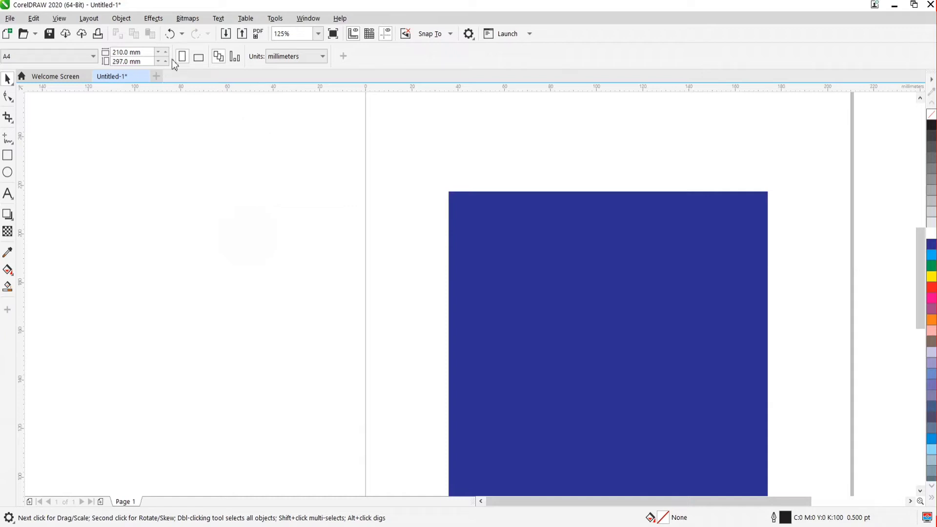
Switch the drawing to Wireframe view and select the large square to inspect its fill and outline
{"action": "left_click", "coordinate": [62, 19]}
{"action": "left_click", "coordinate": [78, 32]}
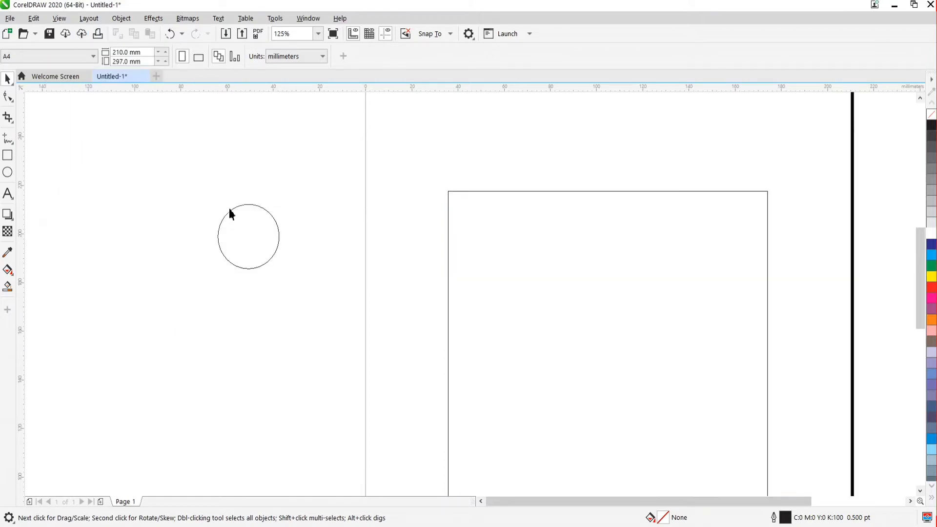
{"action": "left_click", "coordinate": [238, 226]}
{"action": "left_click", "coordinate": [558, 283]}
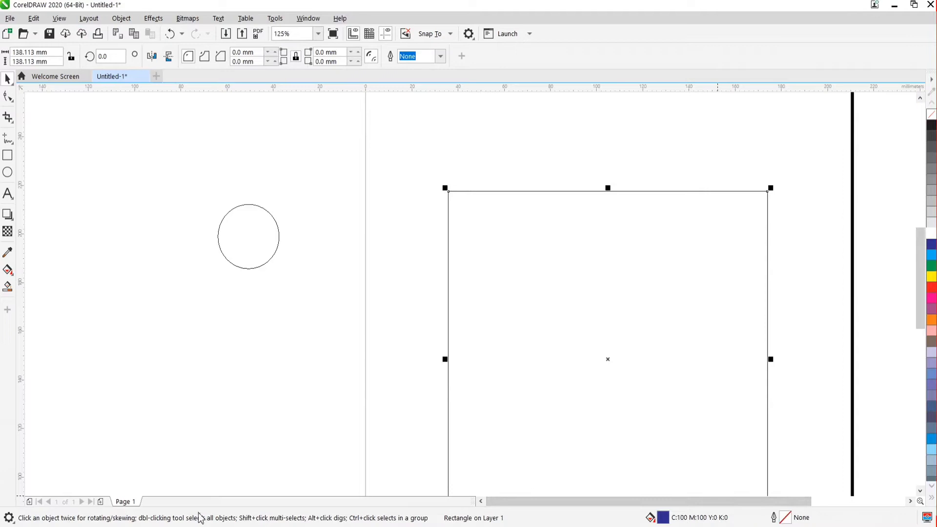
Clear the selection and return the drawing from Wireframe to Enhanced view
{"action": "left_click", "coordinate": [219, 116]}
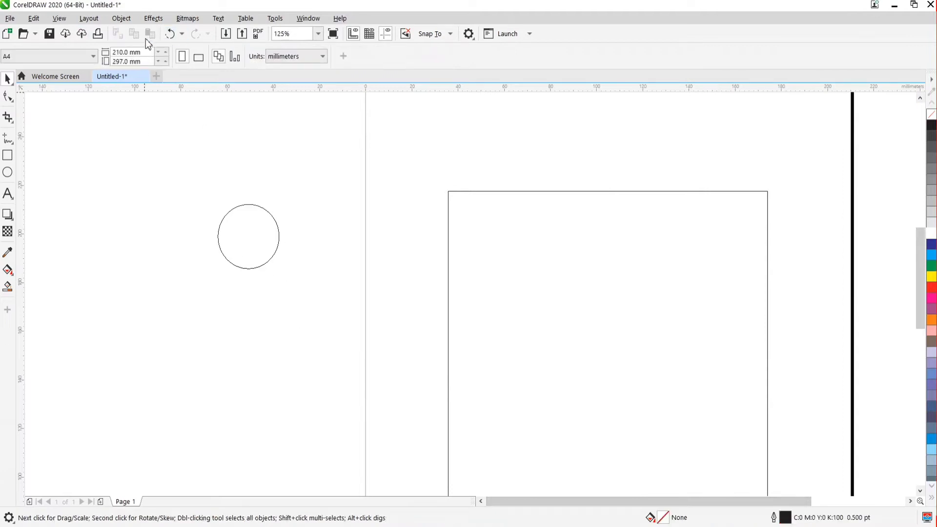
{"action": "left_click", "coordinate": [59, 18]}
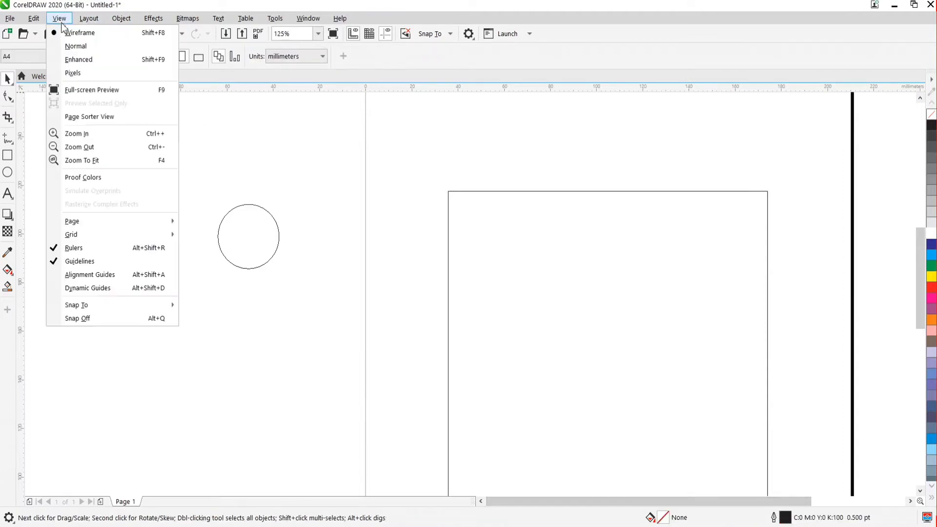
{"action": "left_click", "coordinate": [73, 61]}
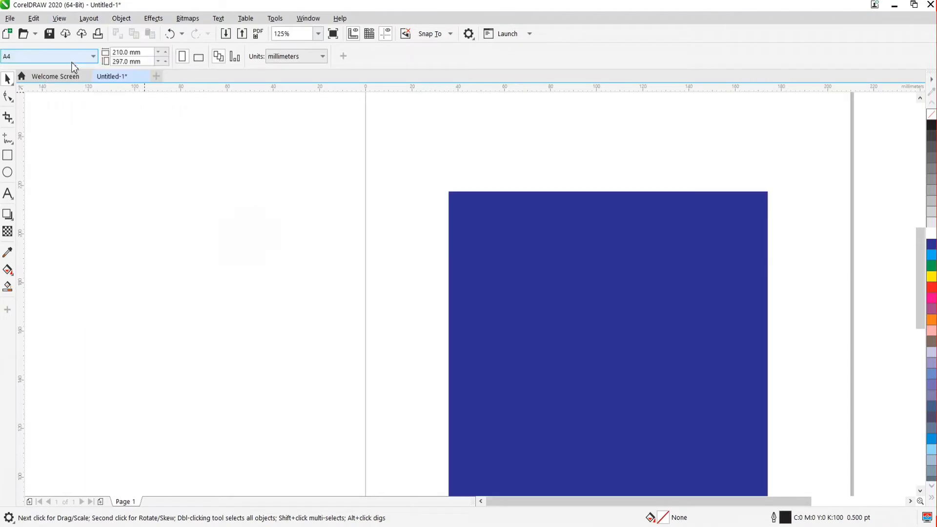
Give the white circle beside the page a black outline and move it onto the upper-left part of the blue square
{"action": "left_click", "coordinate": [230, 241]}
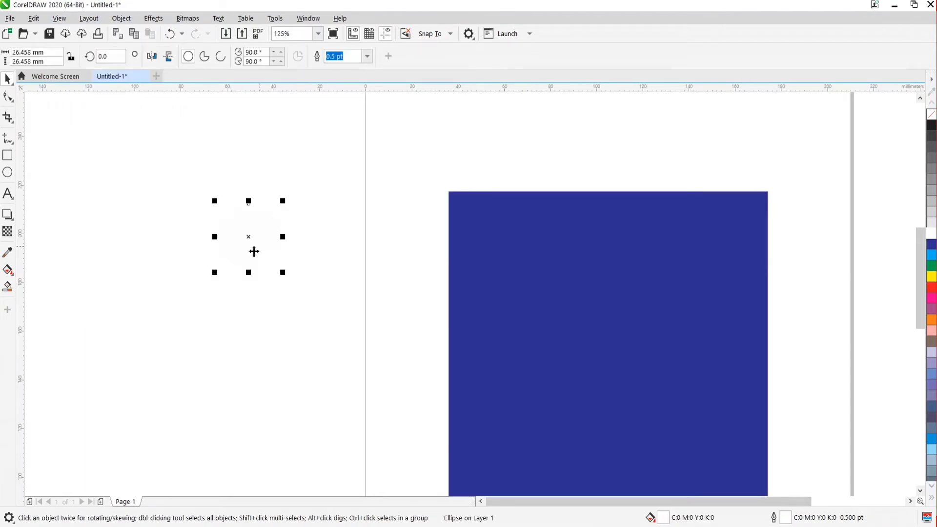
{"action": "right_click", "coordinate": [931, 130]}
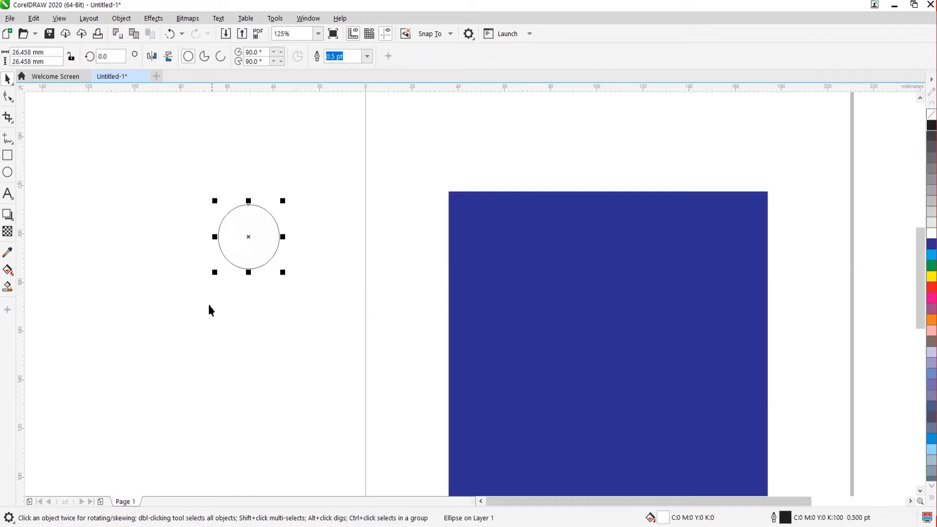
{"action": "left_click_drag", "start_coordinate": [220, 233], "coordinate": [495, 249]}
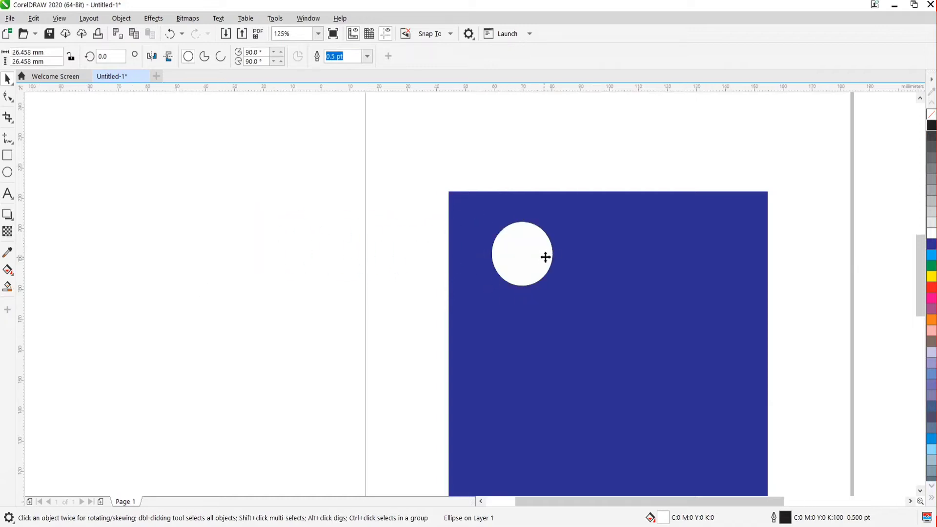
Inspect the white circle's black outline against the blue square up close and remove the outline
{"action": "scroll", "coordinate": [357, 260], "scroll_direction": "up", "scroll_amount": 2}
{"action": "scroll", "coordinate": [356, 260], "scroll_direction": "up", "scroll_amount": 3}
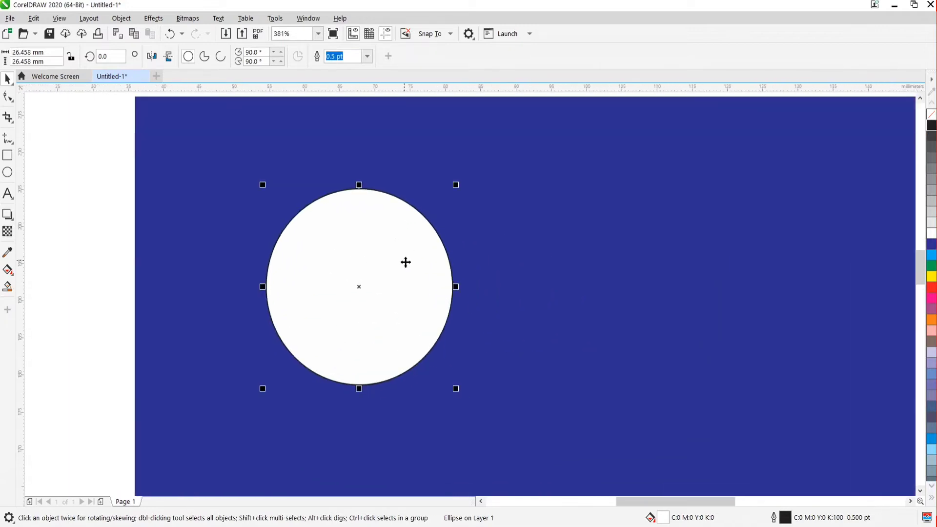
{"action": "scroll", "coordinate": [457, 285], "scroll_direction": "up", "scroll_amount": 5}
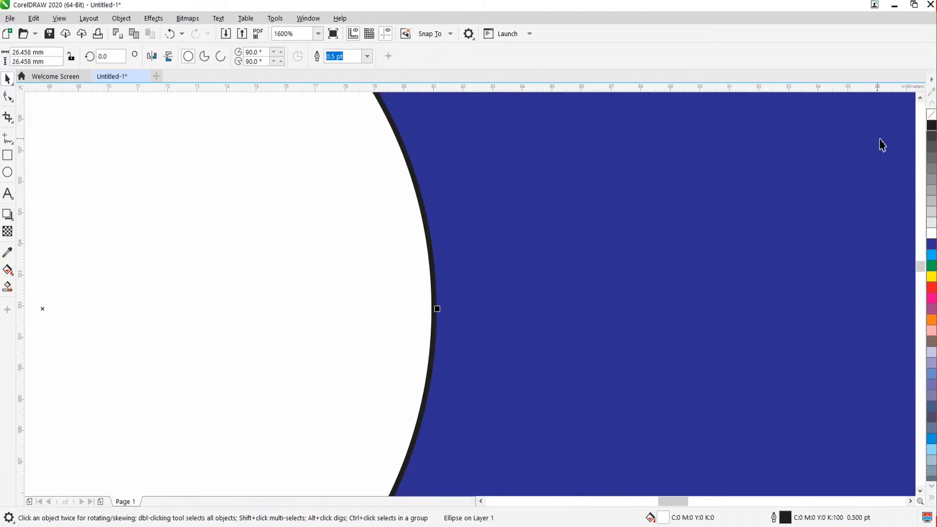
{"action": "right_click", "coordinate": [931, 114]}
{"action": "scroll", "coordinate": [460, 278], "scroll_direction": "down", "scroll_amount": 6}
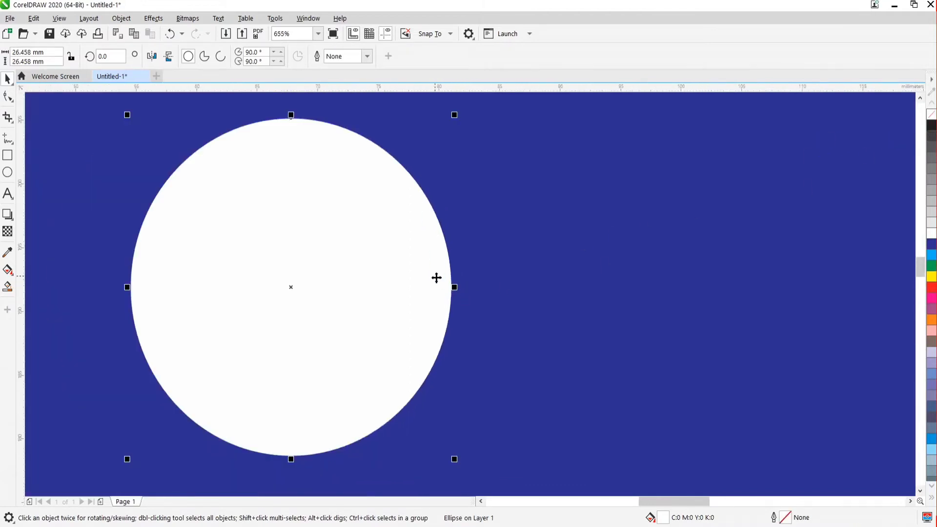
Shrink the white circle to about 8 mm across and place it near the blue square's upper-left corner
{"action": "scroll", "coordinate": [375, 245], "scroll_direction": "down", "scroll_amount": 1}
{"action": "left_click_drag", "start_coordinate": [378, 280], "coordinate": [321, 251]}
{"action": "scroll", "coordinate": [331, 230], "scroll_direction": "down", "scroll_amount": 2}
{"action": "scroll", "coordinate": [331, 230], "scroll_direction": "up", "scroll_amount": 2}
{"action": "left_click_drag", "start_coordinate": [399, 363], "coordinate": [279, 267]}
{"action": "scroll", "coordinate": [215, 207], "scroll_direction": "down", "scroll_amount": 3}
{"action": "scroll", "coordinate": [241, 230], "scroll_direction": "up", "scroll_amount": 4}
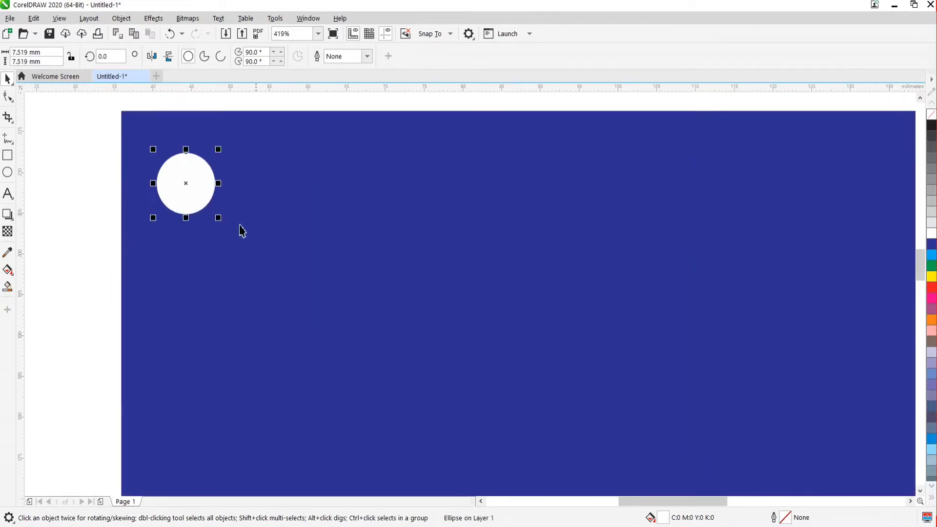
{"action": "left_click_drag", "start_coordinate": [218, 218], "coordinate": [243, 236]}
{"action": "scroll", "coordinate": [233, 242], "scroll_direction": "down", "scroll_amount": 1}
{"action": "scroll", "coordinate": [239, 247], "scroll_direction": "up", "scroll_amount": 1}
{"action": "scroll", "coordinate": [243, 236], "scroll_direction": "down", "scroll_amount": 2}
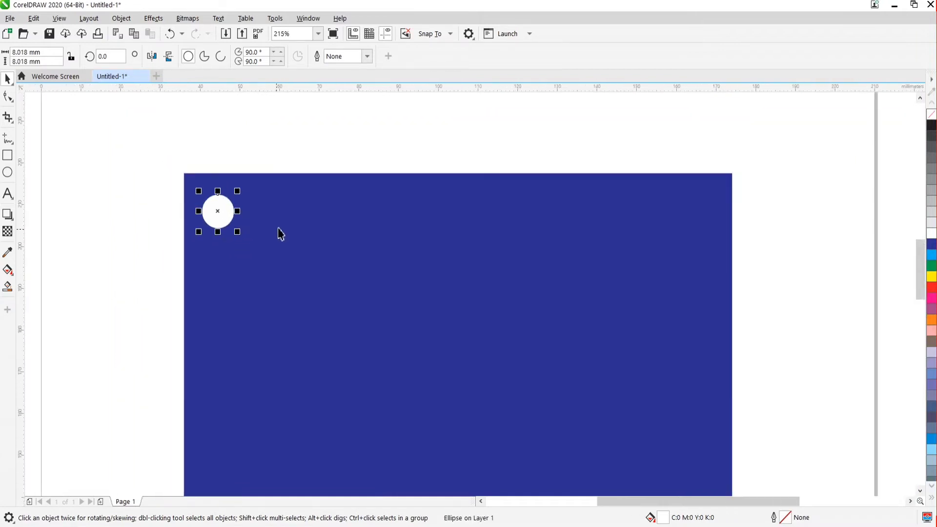
{"action": "left_click", "coordinate": [296, 118]}
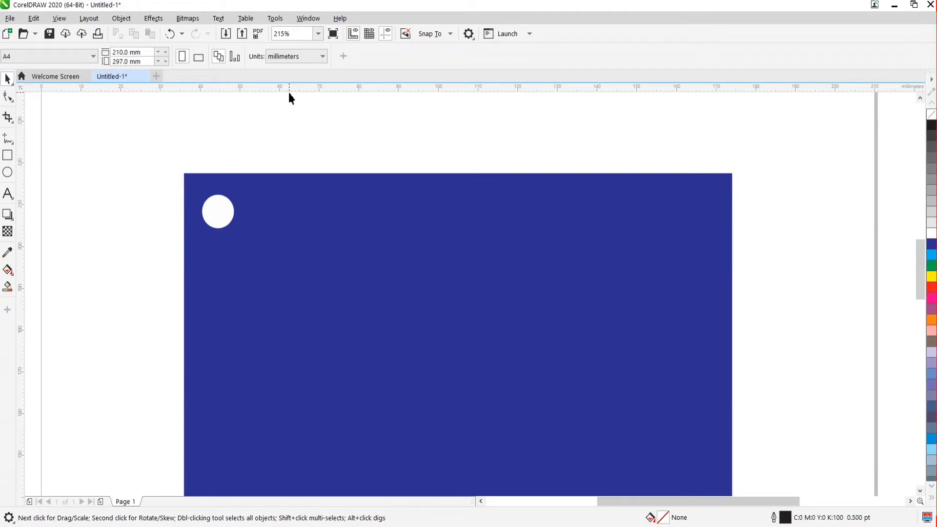
Move the small white circle off the blue square to just inside the page's right edge and fill it with black
{"action": "scroll", "coordinate": [274, 175], "scroll_direction": "down", "scroll_amount": 4}
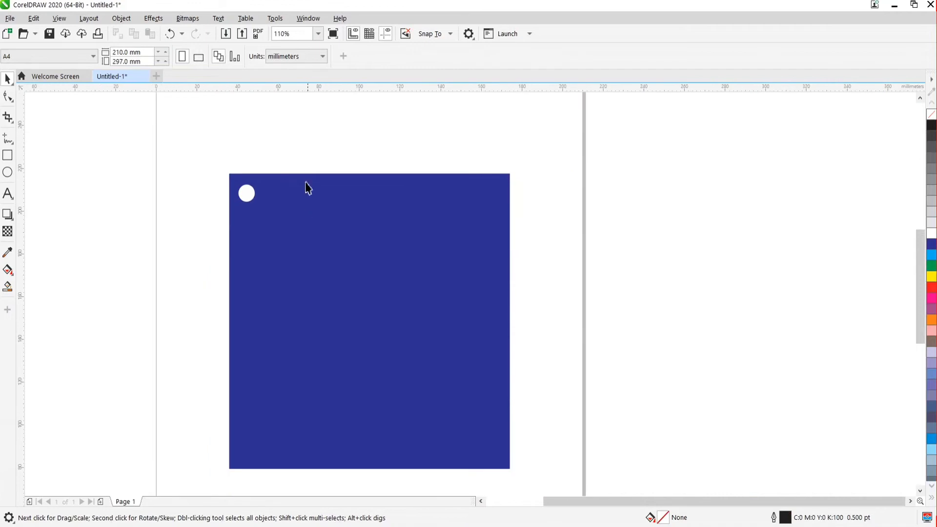
{"action": "scroll", "coordinate": [316, 180], "scroll_direction": "up", "scroll_amount": 3}
{"action": "left_click_drag", "start_coordinate": [276, 240], "coordinate": [303, 260]}
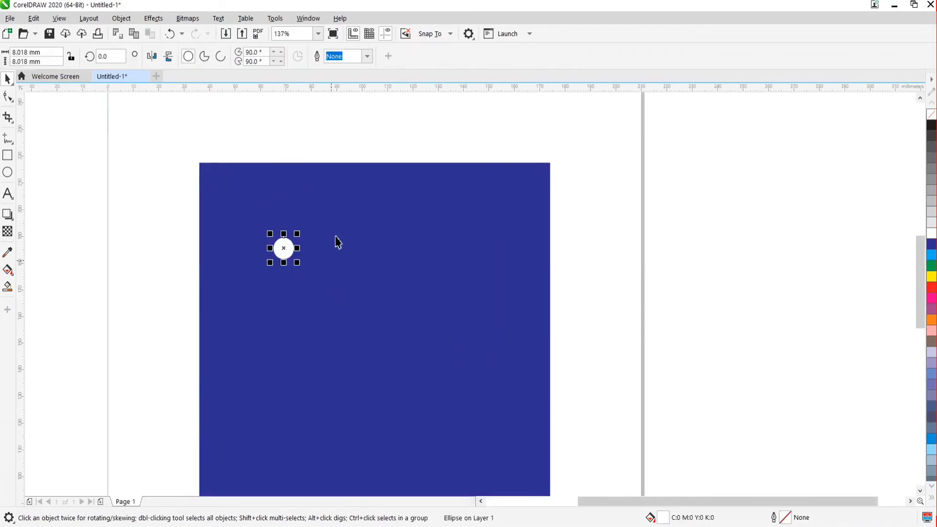
{"action": "scroll", "coordinate": [322, 265], "scroll_direction": "down", "scroll_amount": 2}
{"action": "scroll", "coordinate": [319, 263], "scroll_direction": "up", "scroll_amount": 2}
{"action": "left_click_drag", "start_coordinate": [349, 187], "coordinate": [685, 233]}
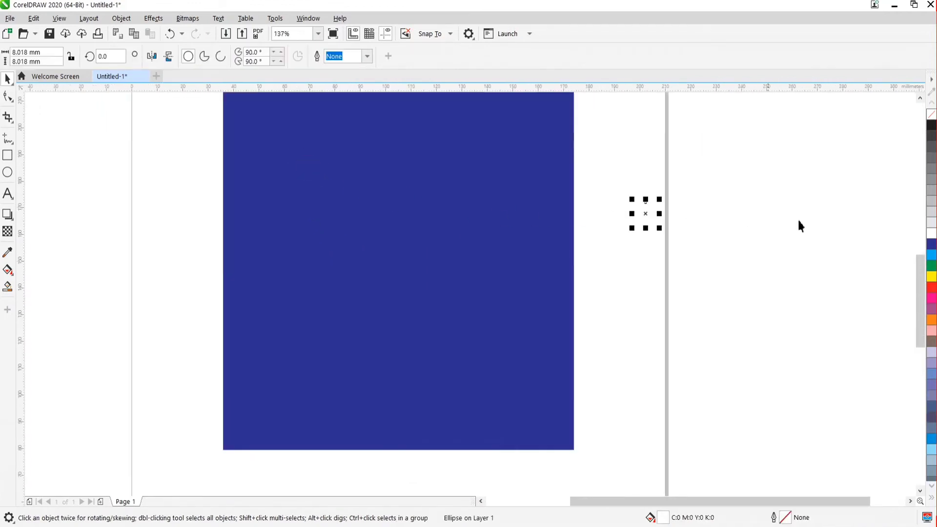
{"action": "left_click", "coordinate": [928, 125]}
{"action": "left_click", "coordinate": [701, 268]}
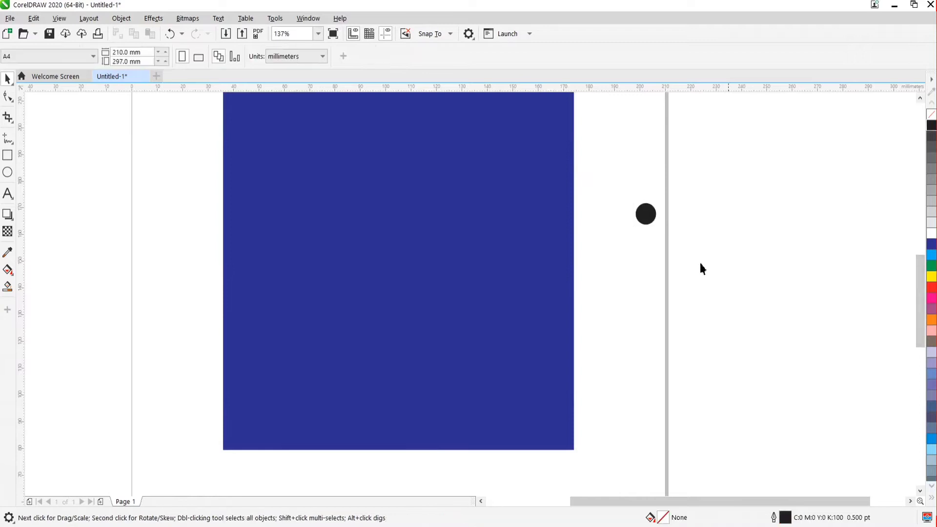
Enlarge the black circle proportionally to about 25 mm across and clear the selection
{"action": "left_click", "coordinate": [647, 214]}
{"action": "left_click_drag", "start_coordinate": [658, 229], "coordinate": [702, 274]}
{"action": "left_click", "coordinate": [737, 327]}
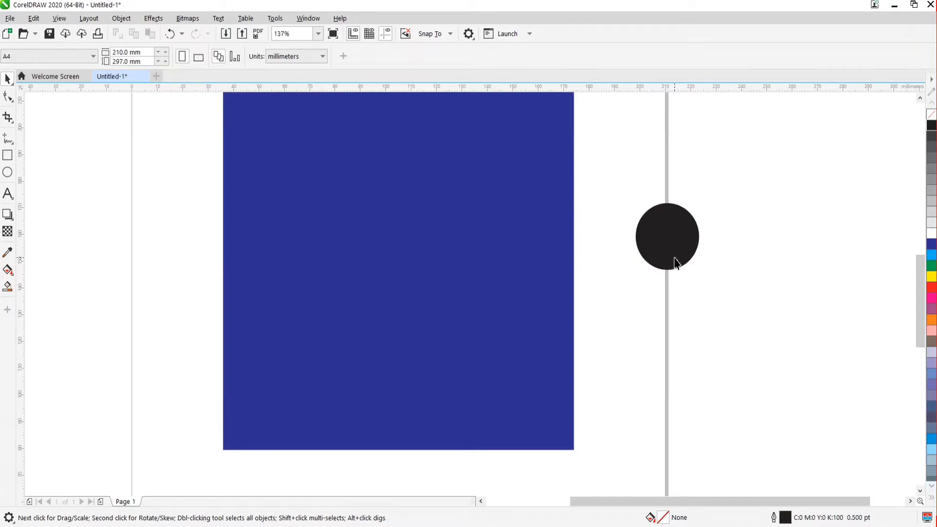
{"action": "left_click", "coordinate": [678, 240]}
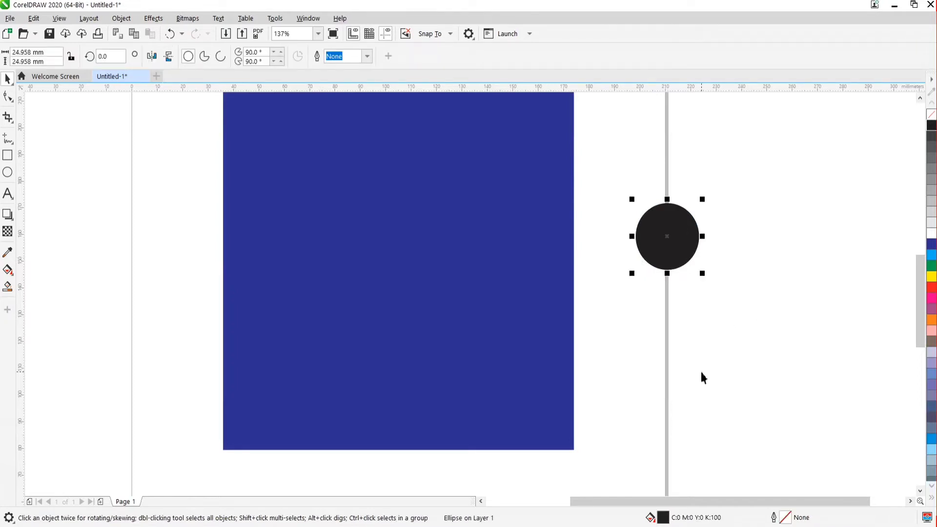
{"action": "left_click", "coordinate": [412, 245], "text": "shift"}
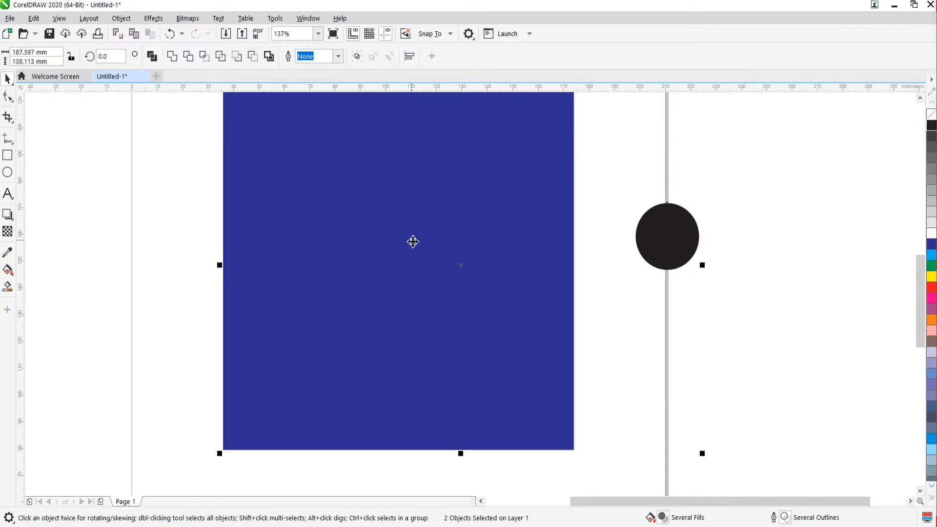
{"action": "key", "text": "Escape"}
{"action": "scroll", "coordinate": [551, 351], "scroll_direction": "down", "scroll_amount": 2}
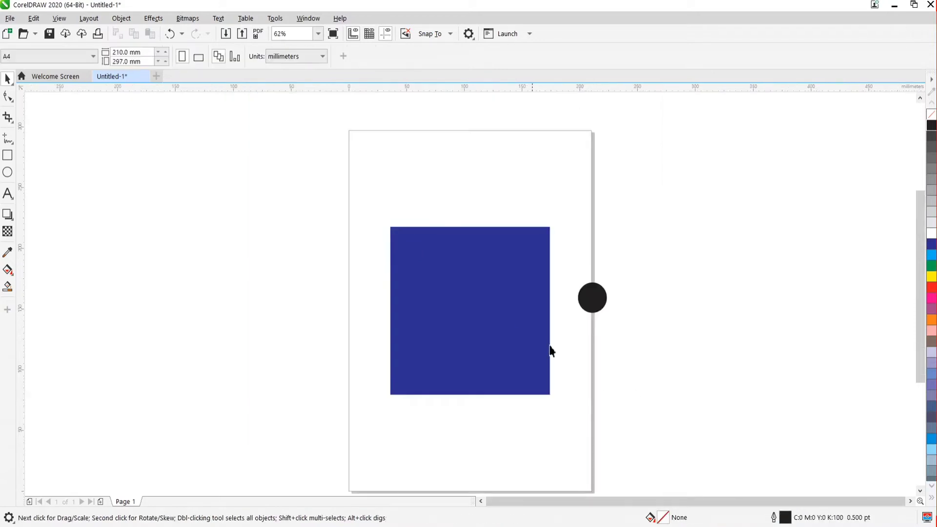
Select the black circle, then the blue square, align the circle to the square's vertical centre line, and undo the alignment
{"action": "left_click", "coordinate": [604, 294]}
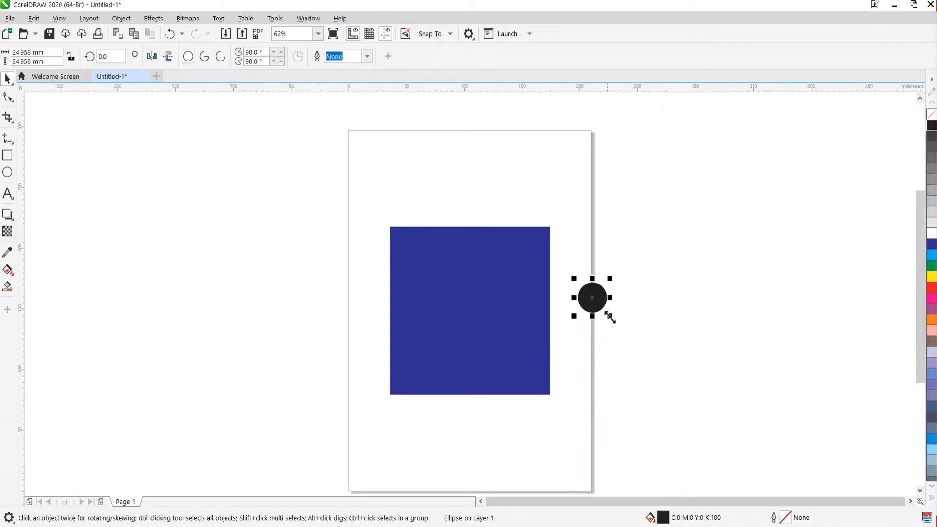
{"action": "scroll", "coordinate": [609, 323], "scroll_direction": "up", "scroll_amount": 2}
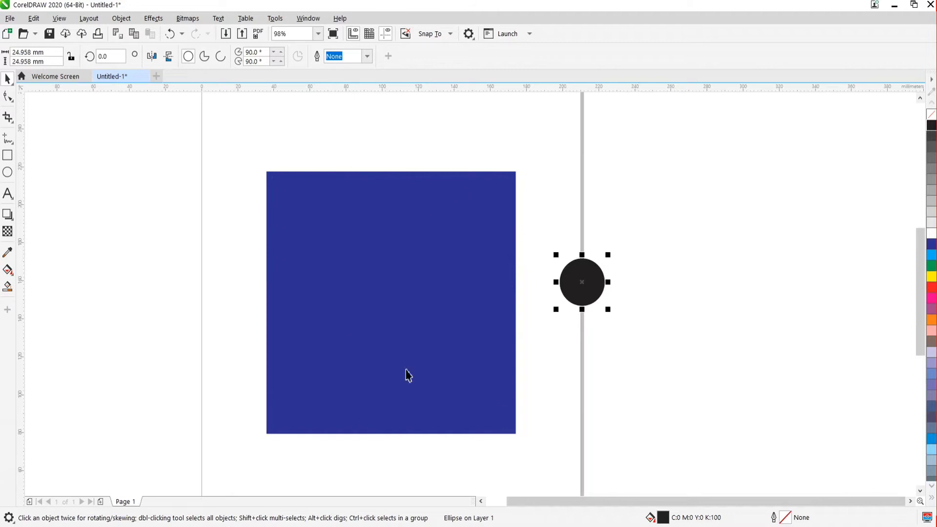
{"action": "left_click", "coordinate": [393, 266], "text": "shift"}
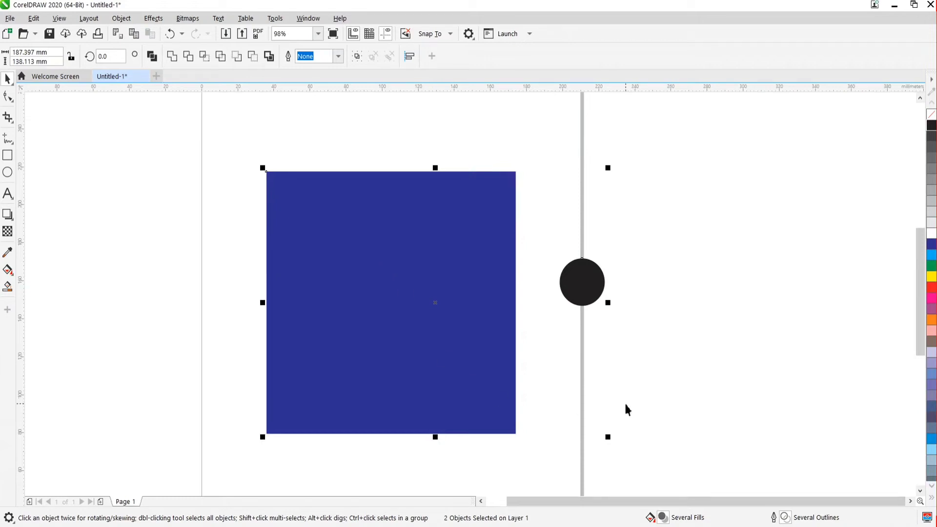
{"action": "key", "text": "c"}
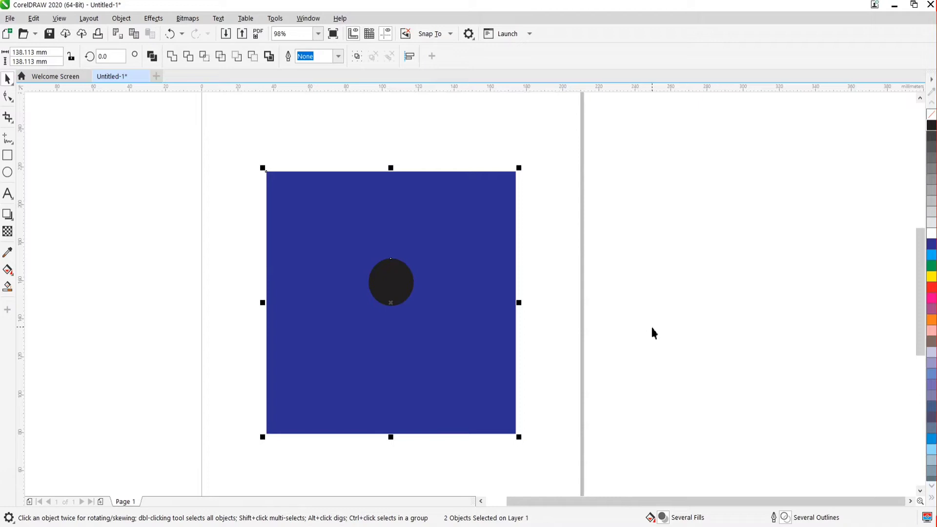
{"action": "key", "text": "ctrl+z"}
{"action": "key", "text": "Escape"}
Align the black circle to the blue square's left and top edges, selecting the square last, and undo both alignments
{"action": "left_click", "coordinate": [600, 277]}
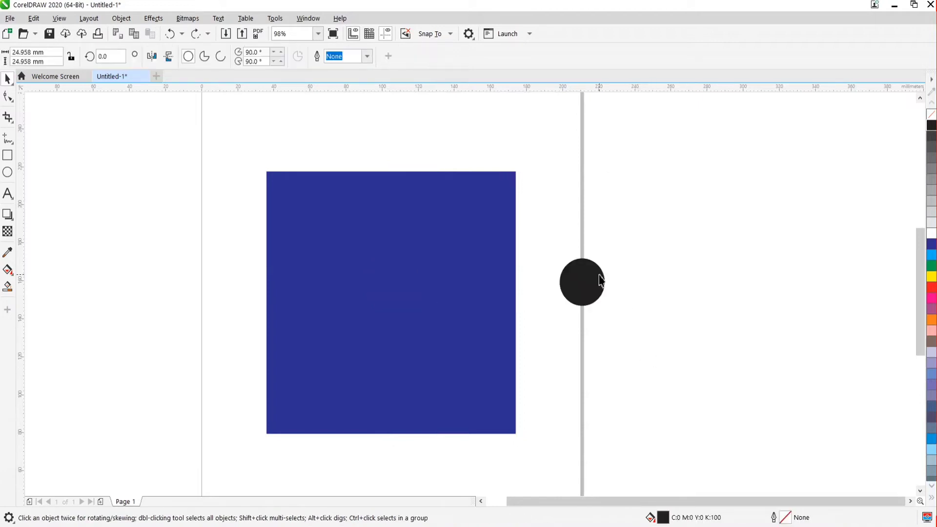
{"action": "left_click", "coordinate": [509, 247], "text": "shift"}
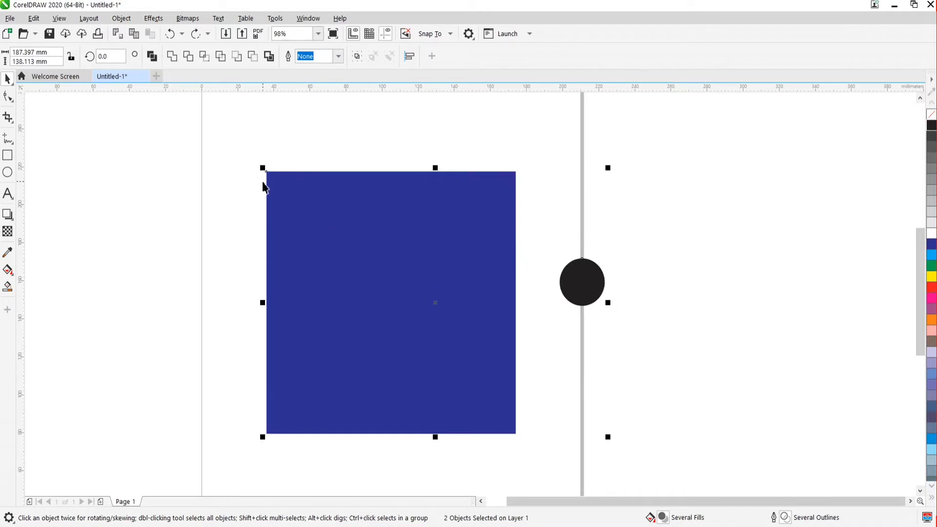
{"action": "key", "text": "l"}
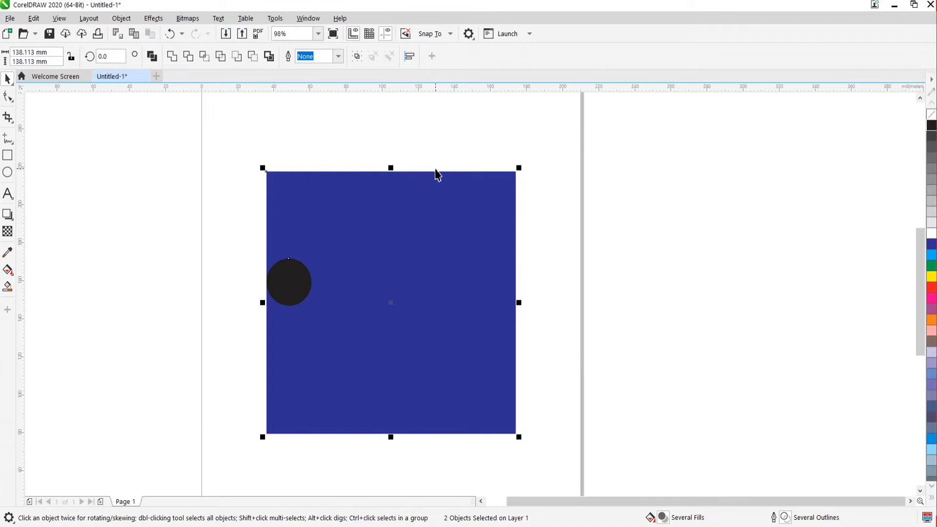
{"action": "key", "text": "t"}
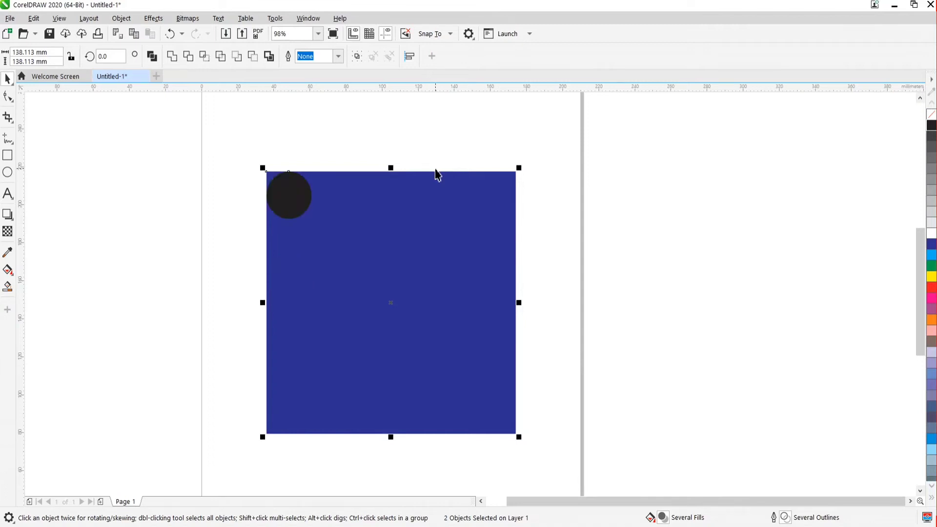
{"action": "left_click", "coordinate": [319, 145]}
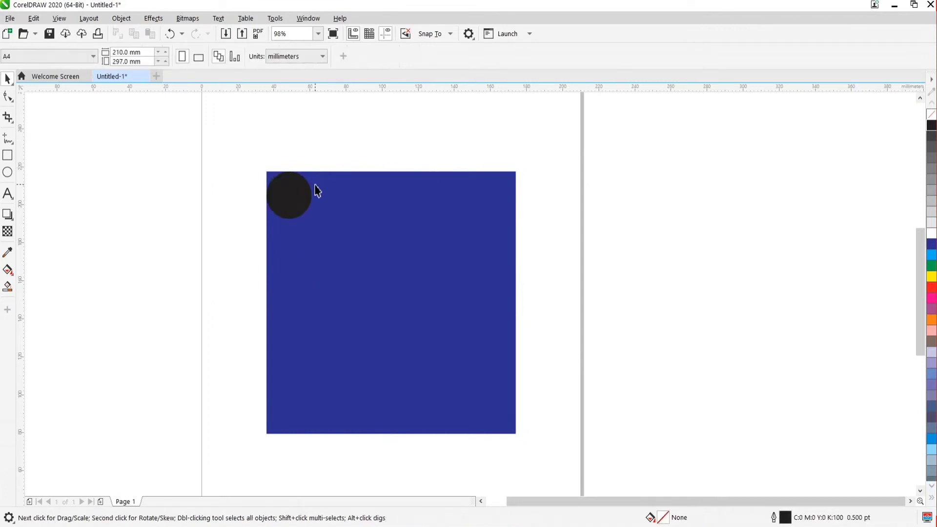
{"action": "key", "text": "ctrl+z"}
{"action": "key", "text": "ctrl+z"}
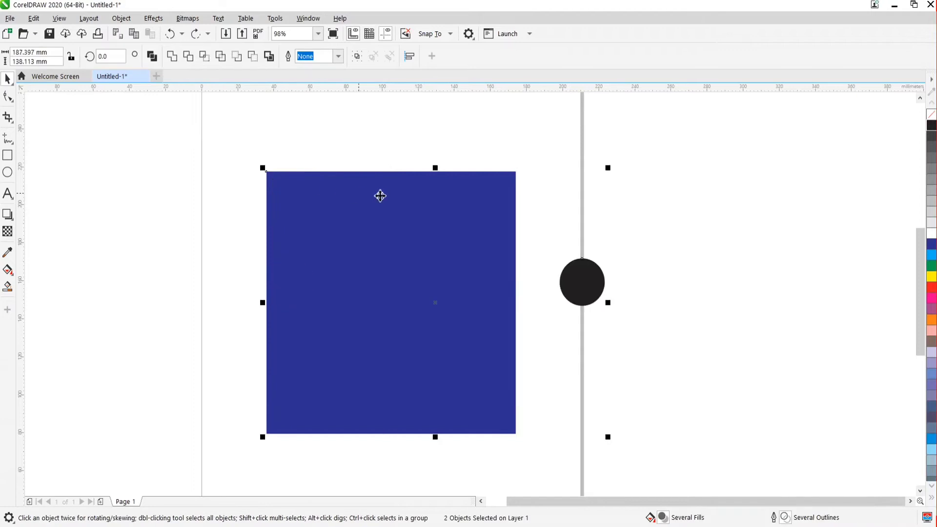
{"action": "left_click", "coordinate": [620, 420]}
{"action": "left_click", "coordinate": [585, 267]}
{"action": "left_click", "coordinate": [478, 266], "text": "shift"}
{"action": "left_click", "coordinate": [549, 375]}
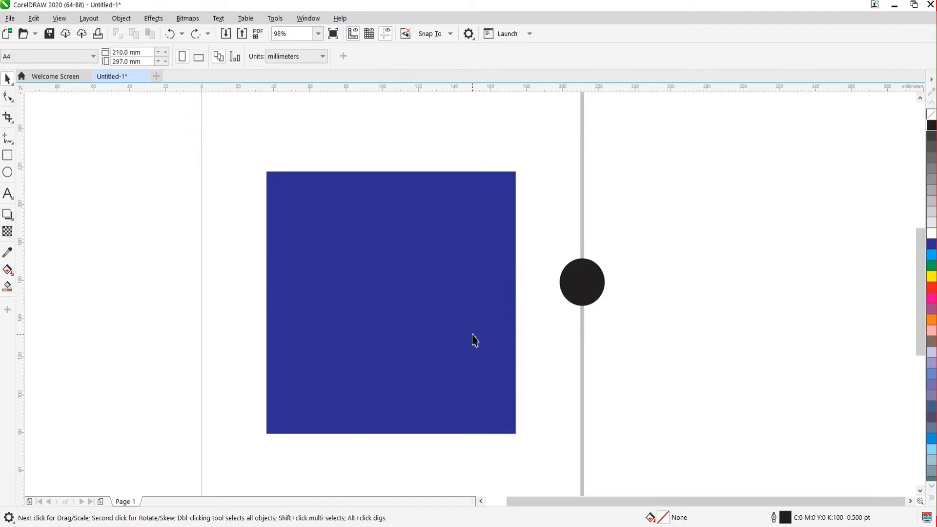
Select the blue square first and the black circle last, align the square to the circle's vertical centre line, and undo it
{"action": "left_click", "coordinate": [425, 253]}
{"action": "left_click", "coordinate": [598, 281], "text": "shift"}
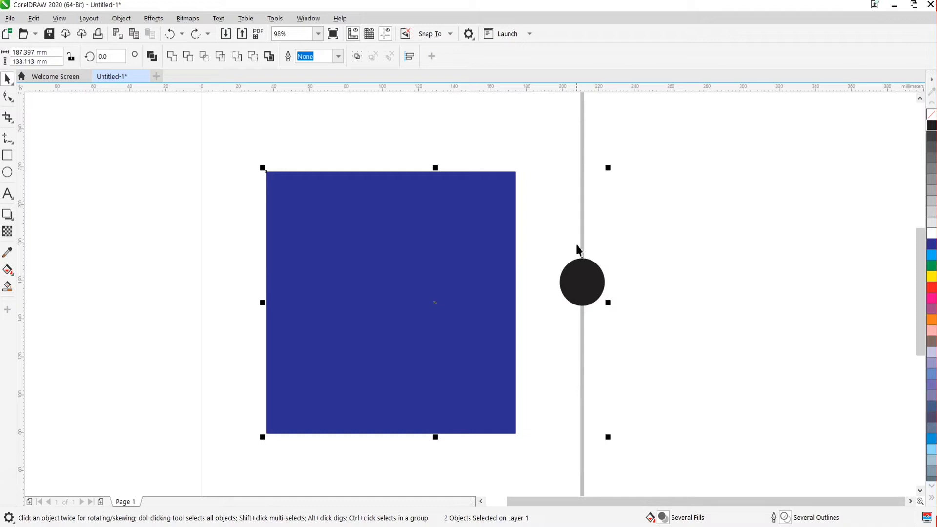
{"action": "key", "text": "c"}
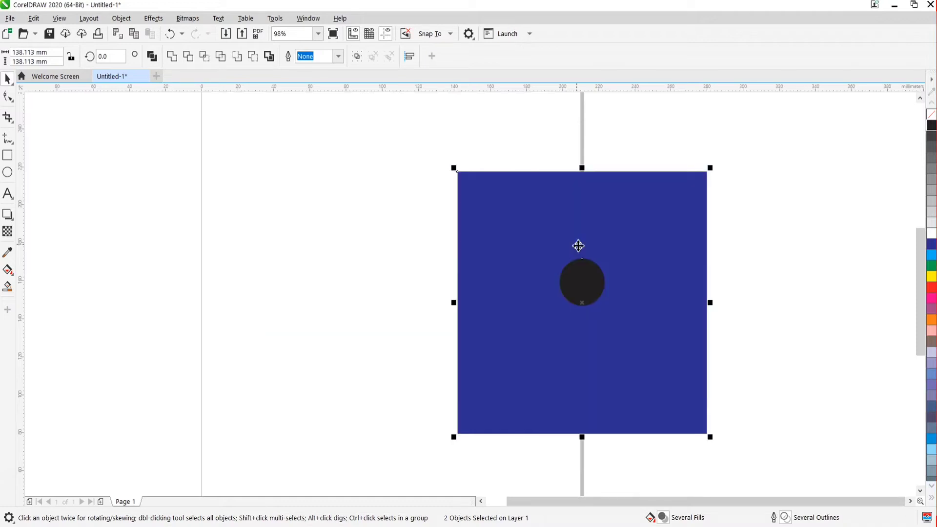
{"action": "key", "text": "ctrl+z"}
{"action": "left_click", "coordinate": [683, 324]}
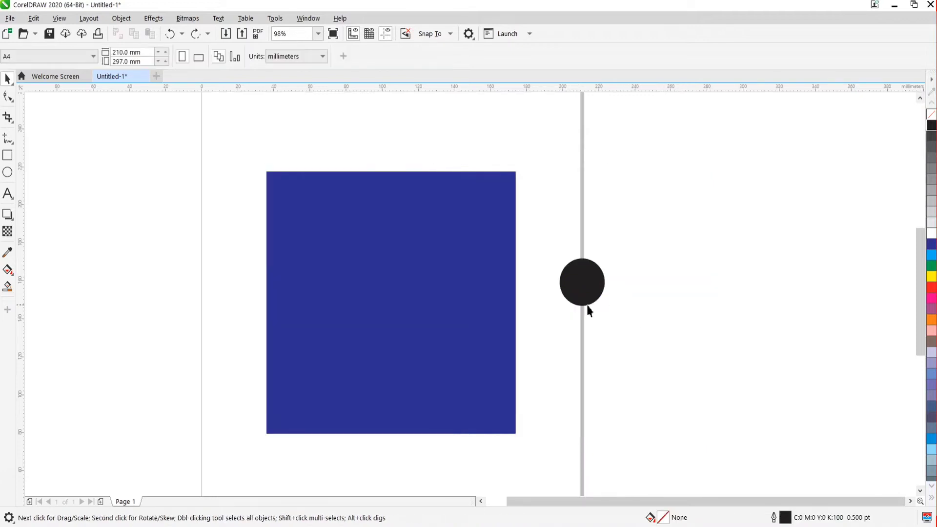
Select the black circle and then the blue square, align the circle to the square's top and left edges, and clear the selection
{"action": "left_click", "coordinate": [416, 267]}
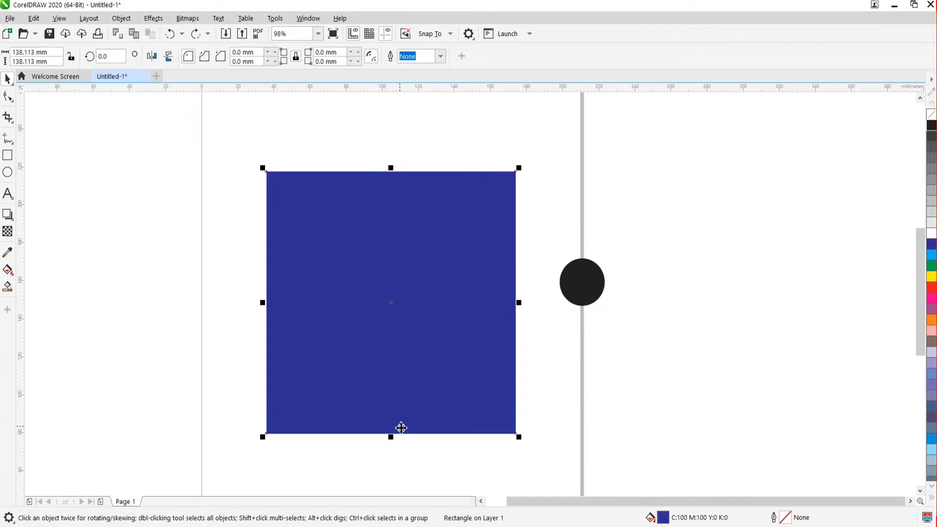
{"action": "left_click", "coordinate": [545, 398]}
{"action": "left_click", "coordinate": [589, 288]}
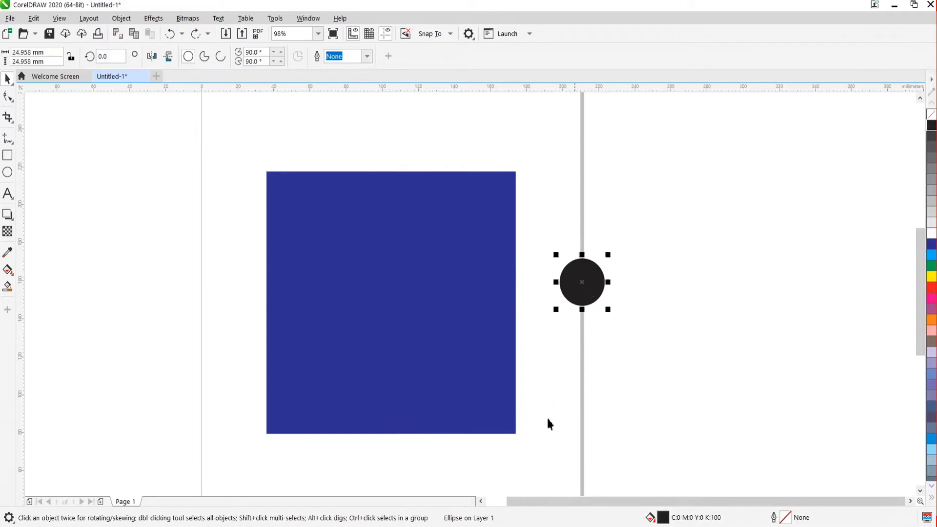
{"action": "left_click", "coordinate": [612, 417]}
{"action": "left_click", "coordinate": [584, 290]}
{"action": "left_click", "coordinate": [403, 236], "text": "shift"}
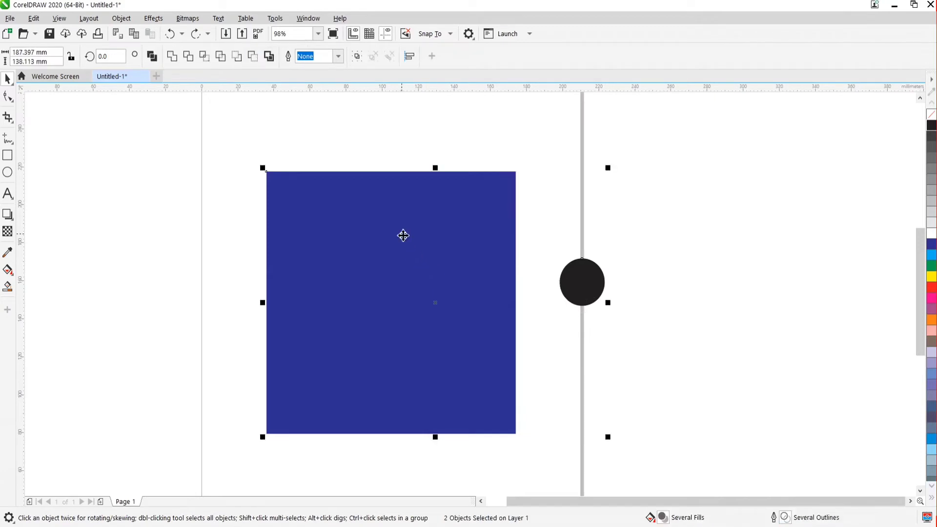
{"action": "key", "text": "t"}
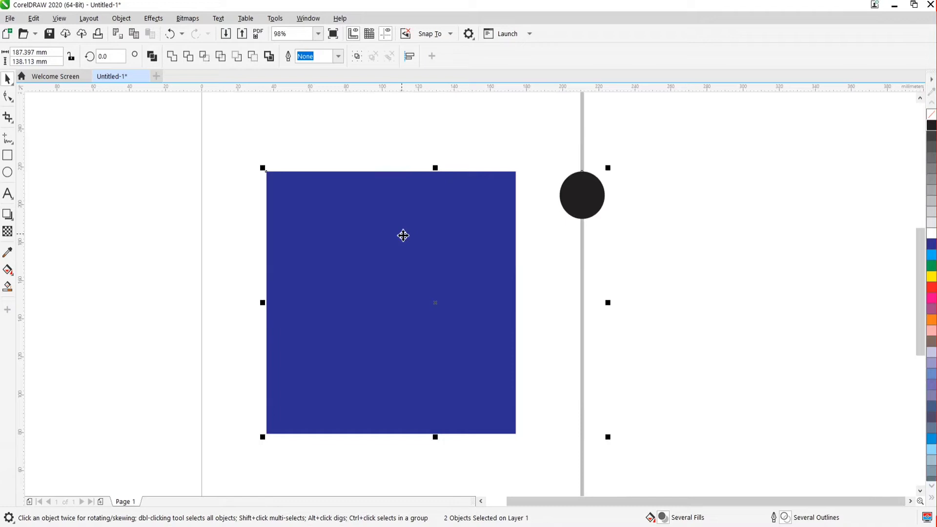
{"action": "key", "text": "l"}
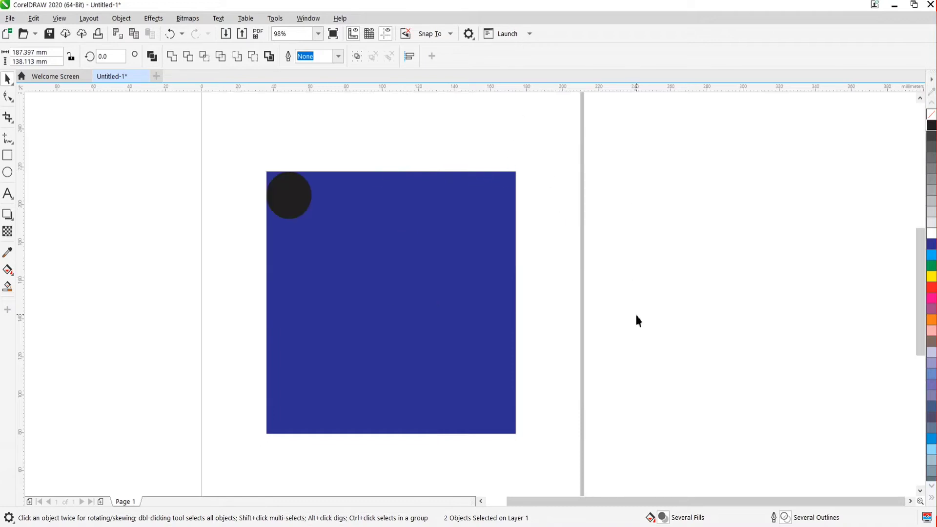
{"action": "left_click", "coordinate": [684, 283]}
Select the circle and then the square again, and align the circle to the square's vertical centre line, followed by its right edge
{"action": "left_click", "coordinate": [299, 211]}
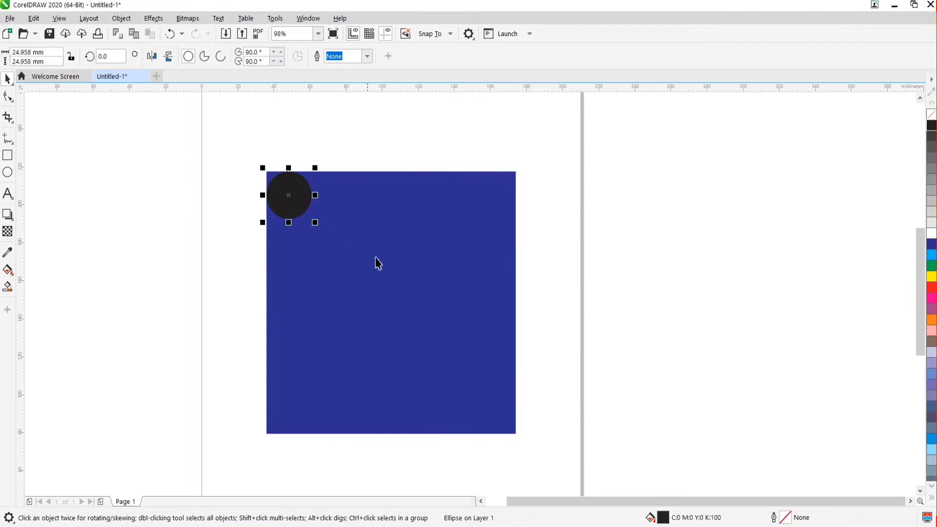
{"action": "left_click", "coordinate": [401, 278], "text": "shift"}
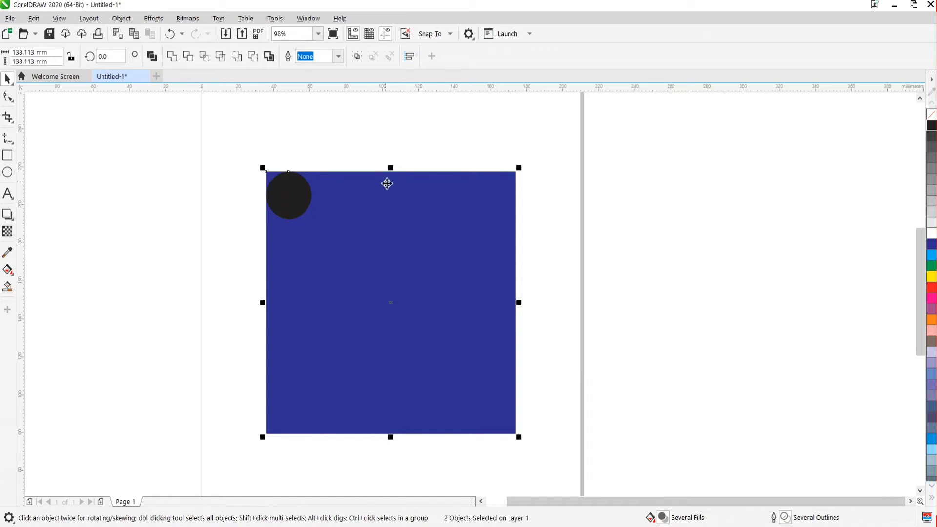
{"action": "key", "text": "c"}
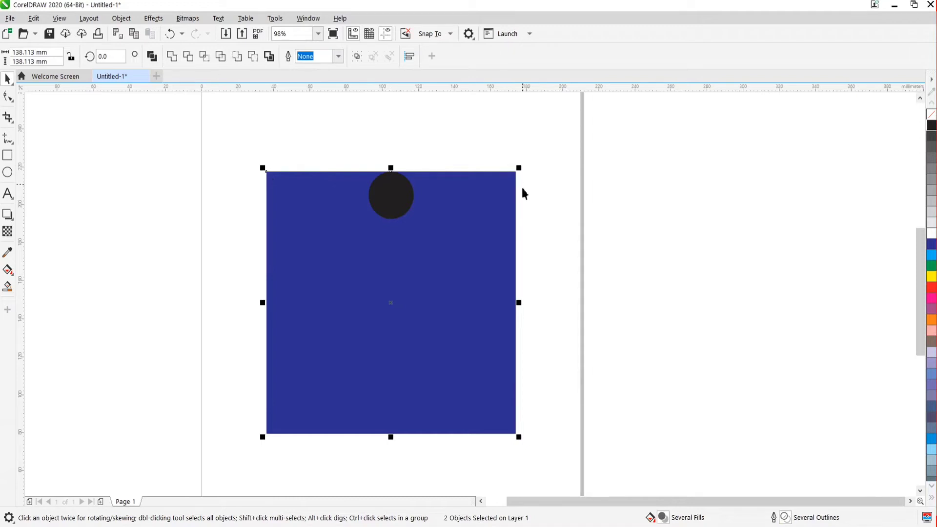
{"action": "key", "text": "r"}
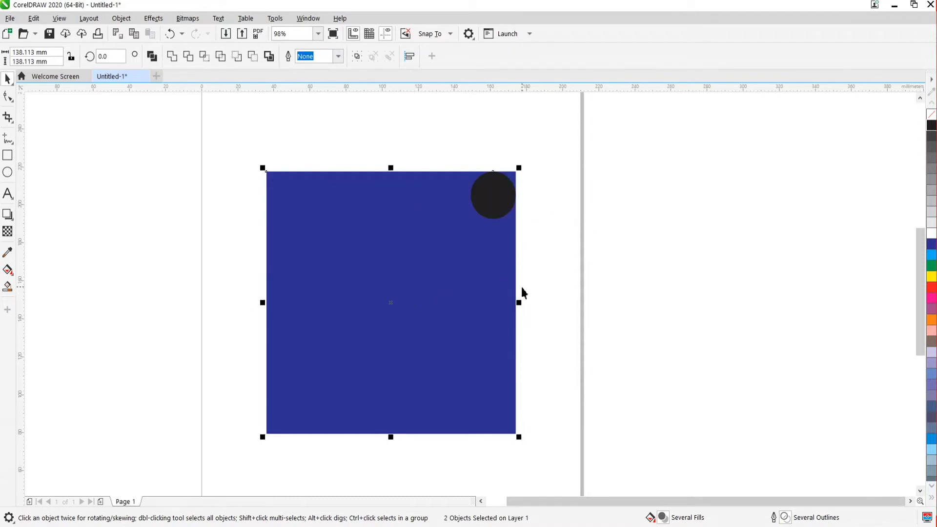
Align the circle to the square's horizontal centre line, shifting it from the right edge to the exact centre and on to the left edge
{"action": "key", "text": "e"}
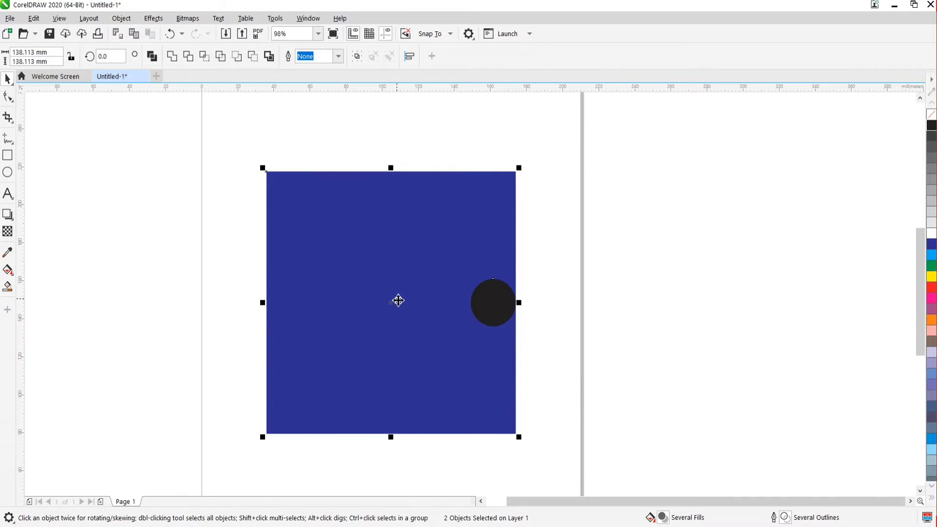
{"action": "key", "text": "c"}
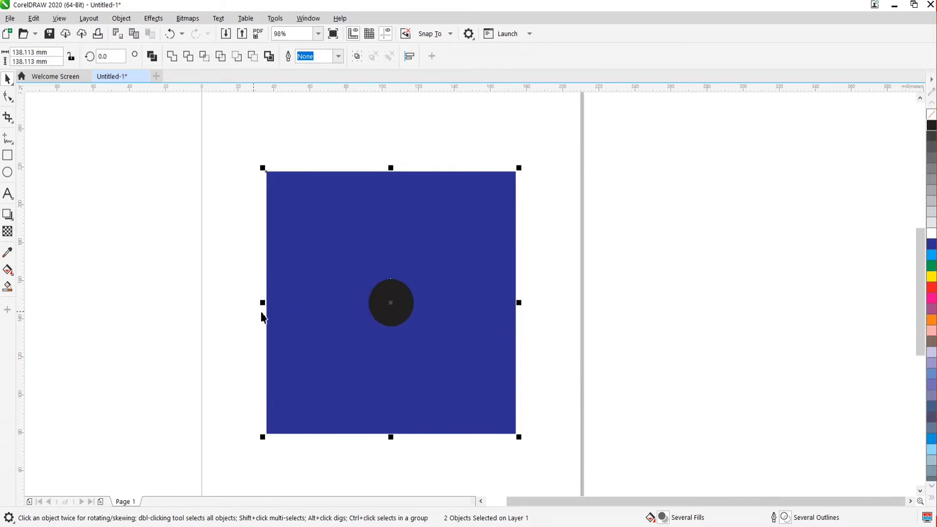
{"action": "key", "text": "l"}
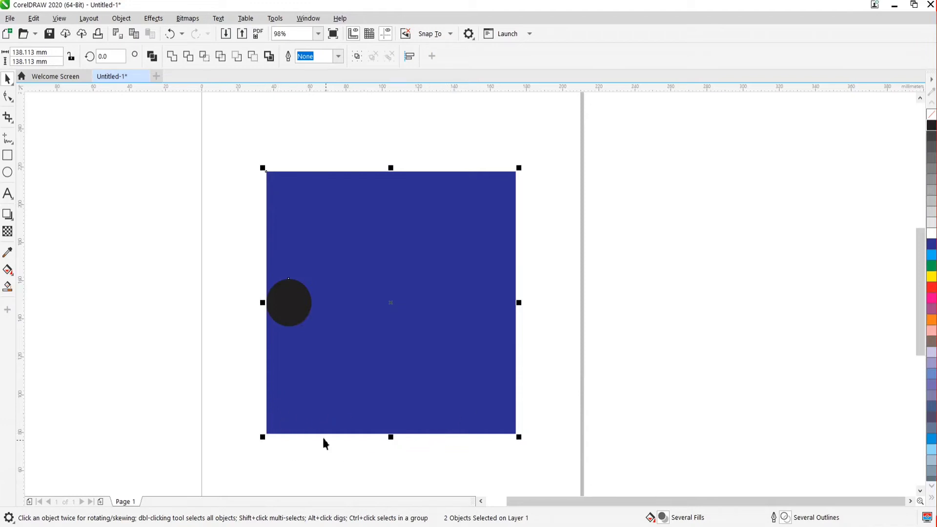
Align the circle to the square's bottom edge, shifting it from the left corner to the middle and on to the right corner
{"action": "key", "text": "b"}
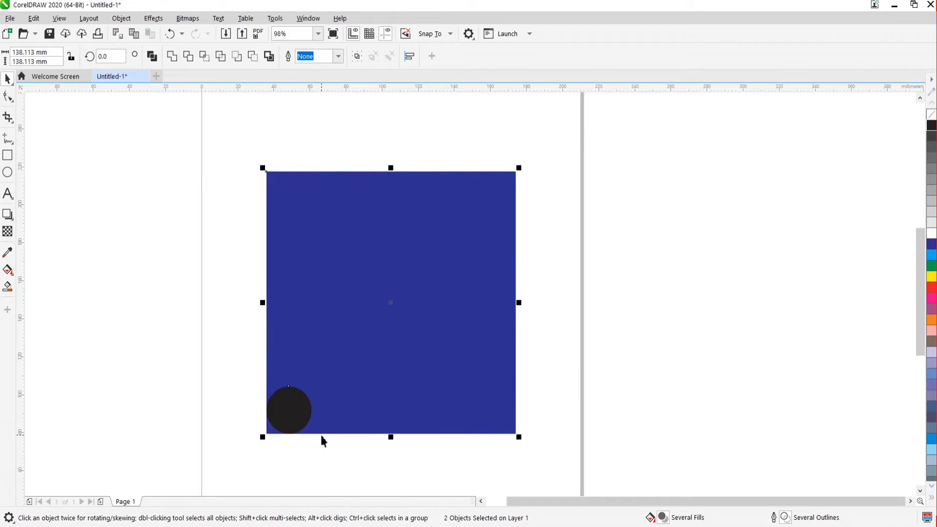
{"action": "key", "text": "c"}
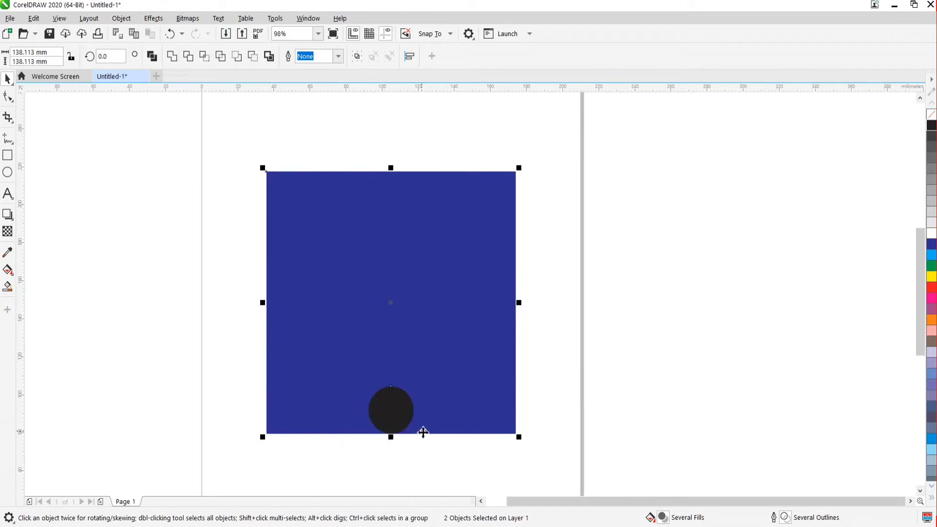
{"action": "key", "text": "r"}
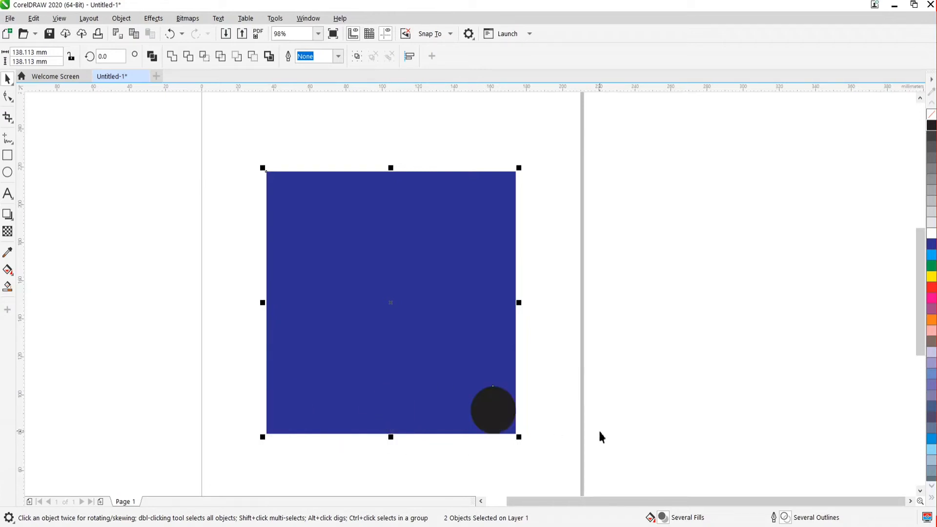
Select only the black circle and move it off the square to the blank area beside the page's upper right
{"action": "left_click", "coordinate": [559, 413]}
{"action": "left_click", "coordinate": [490, 416]}
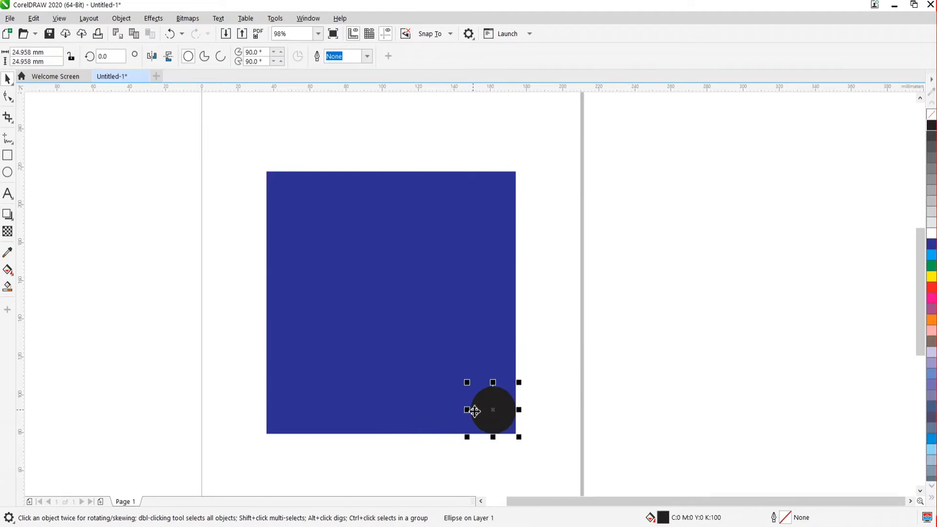
{"action": "left_click_drag", "start_coordinate": [485, 411], "coordinate": [652, 171]}
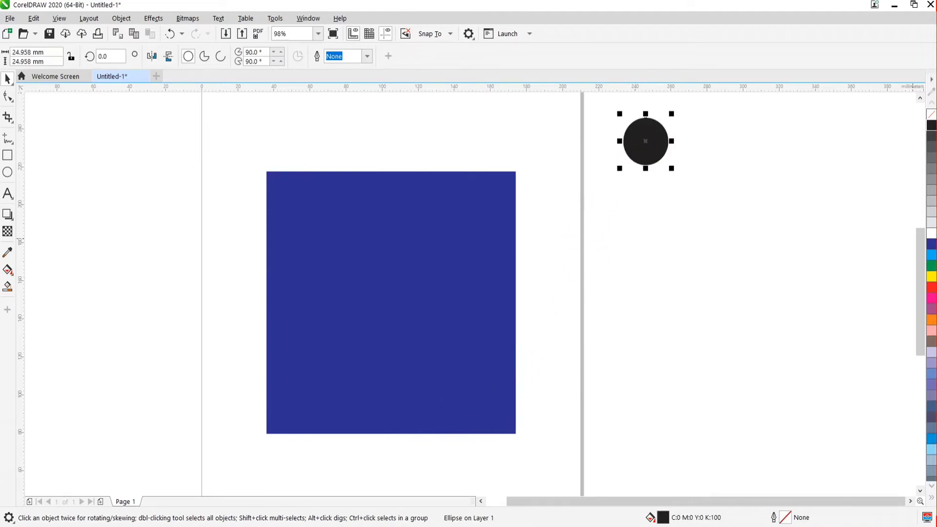
Fill the circle with white and shrink it proportionally to about 7.3 mm across
{"action": "left_click", "coordinate": [931, 234]}
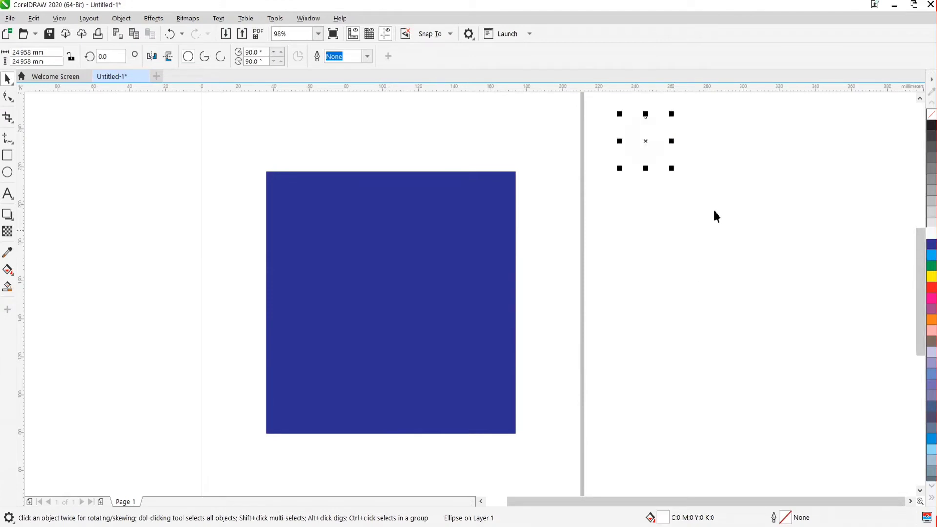
{"action": "left_click_drag", "start_coordinate": [672, 169], "coordinate": [641, 148]}
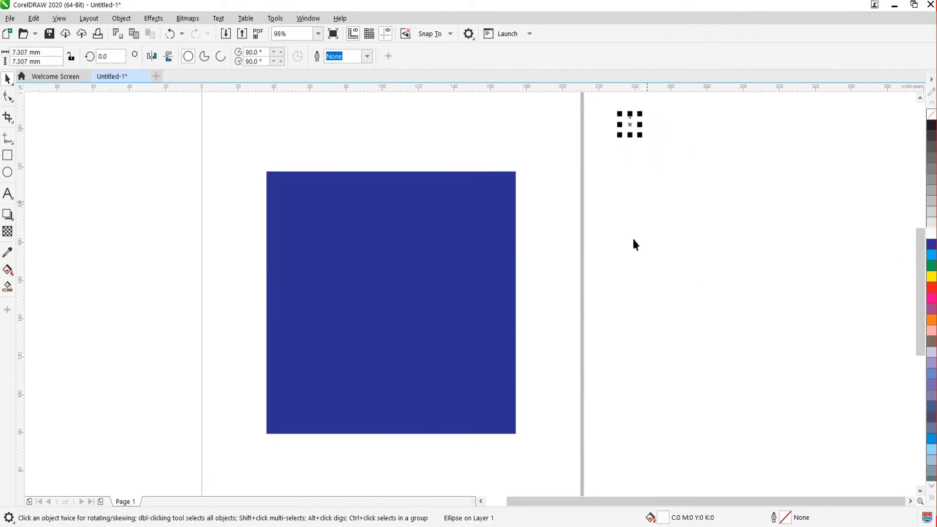
Add the blue square to the selection last and align the white circle to its top centre, then to its left edge
{"action": "left_click", "coordinate": [332, 230], "text": "shift"}
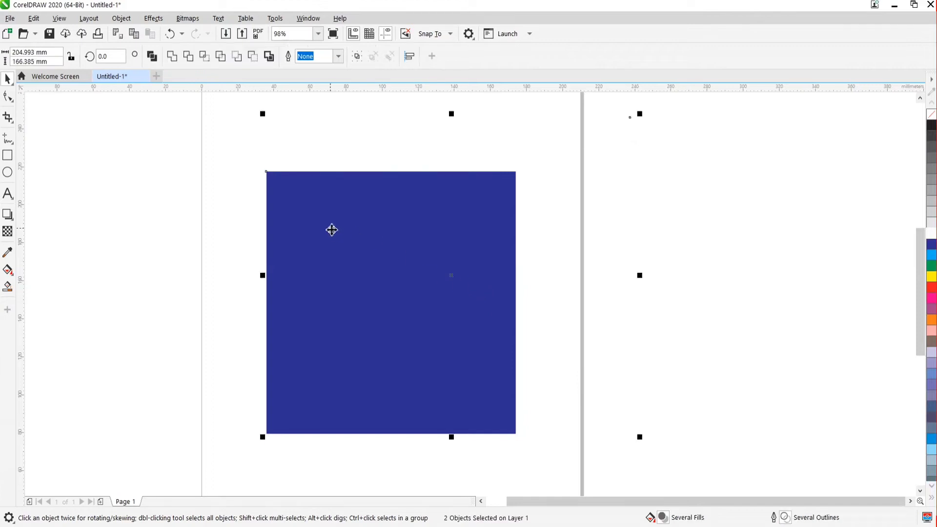
{"action": "key", "text": "c"}
{"action": "key", "text": "t"}
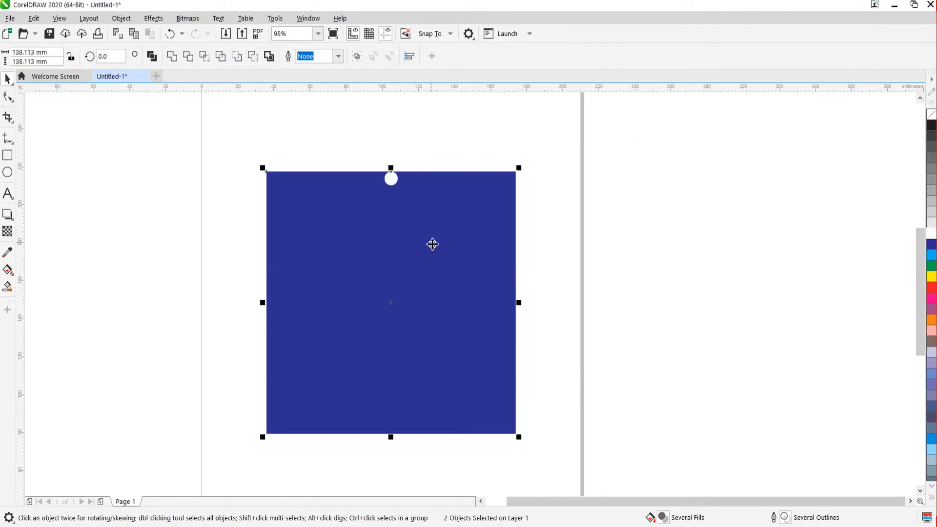
{"action": "key", "text": "l"}
{"action": "left_click", "coordinate": [538, 299]}
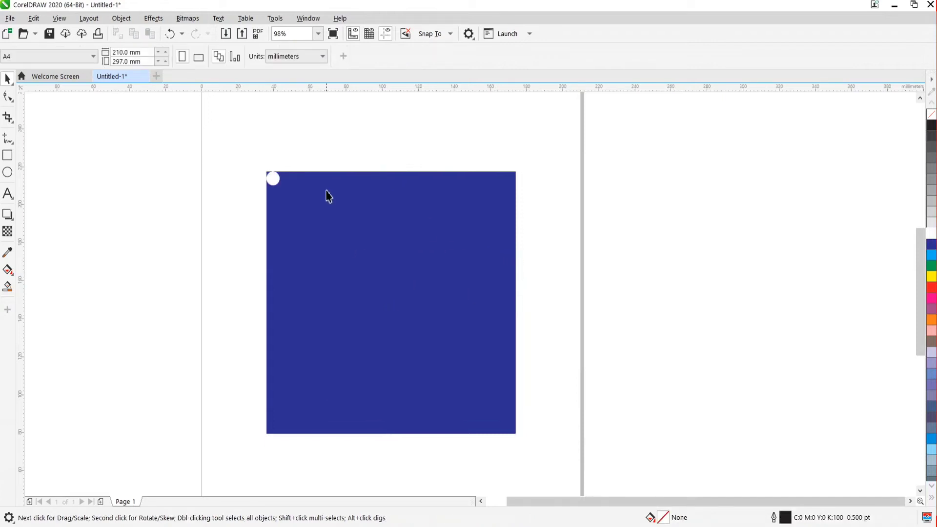
Move the white circle inward from the blue square's upper-left corner, leaving about 5 mm to both edges
{"action": "scroll", "coordinate": [267, 182], "scroll_direction": "up", "scroll_amount": 2}
{"action": "scroll", "coordinate": [310, 180], "scroll_direction": "up", "scroll_amount": 4}
{"action": "left_click_drag", "start_coordinate": [267, 174], "coordinate": [314, 232]}
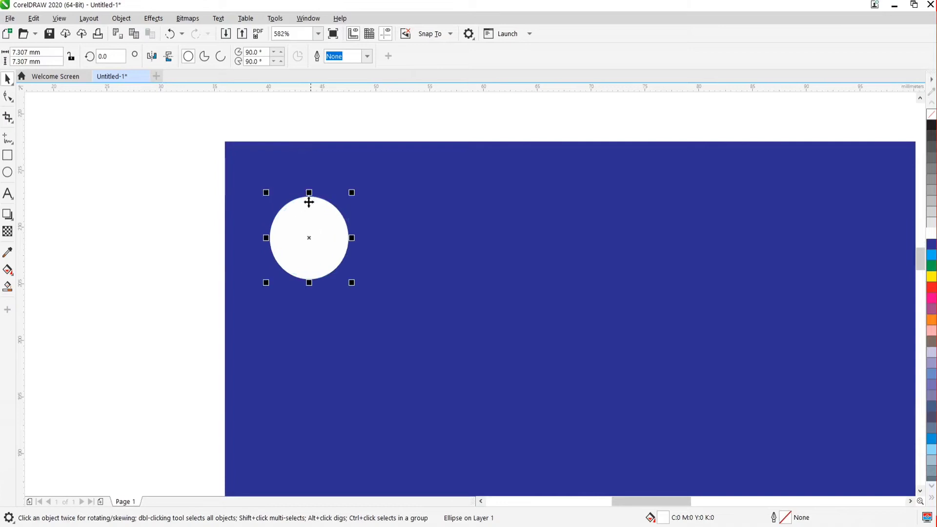
{"action": "scroll", "coordinate": [309, 200], "scroll_direction": "down", "scroll_amount": 4}
{"action": "scroll", "coordinate": [308, 196], "scroll_direction": "up", "scroll_amount": 3}
{"action": "left_click_drag", "start_coordinate": [306, 184], "coordinate": [309, 208]}
{"action": "scroll", "coordinate": [317, 198], "scroll_direction": "down", "scroll_amount": 3}
{"action": "scroll", "coordinate": [323, 190], "scroll_direction": "up", "scroll_amount": 2}
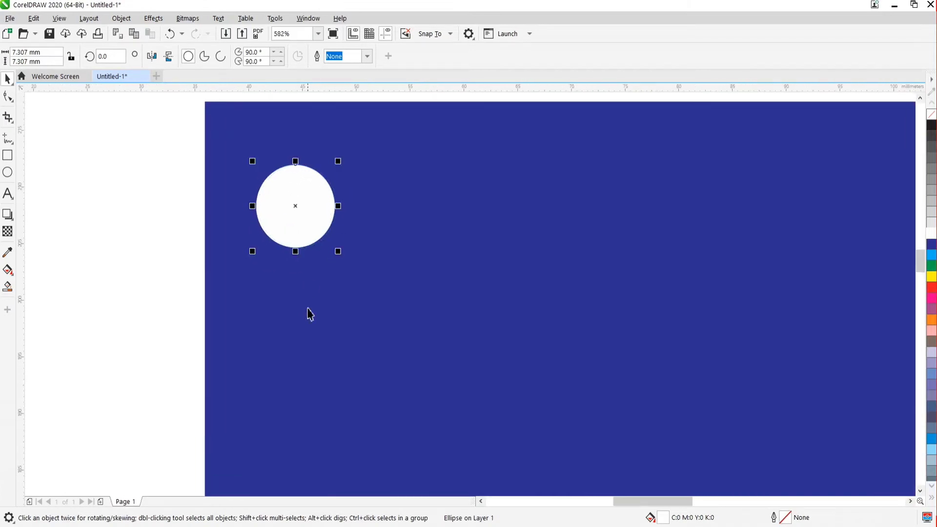
Shrink the white circle proportionally to about 4.7 mm across
{"action": "left_click_drag", "start_coordinate": [340, 253], "coordinate": [321, 247]}
{"action": "scroll", "coordinate": [286, 155], "scroll_direction": "down", "scroll_amount": 1}
{"action": "scroll", "coordinate": [301, 151], "scroll_direction": "up", "scroll_amount": 1}
Try duplicating the white circle straight down twice by hand, and undo both copies
{"action": "left_click_drag", "start_coordinate": [279, 153], "coordinate": [273, 235]}
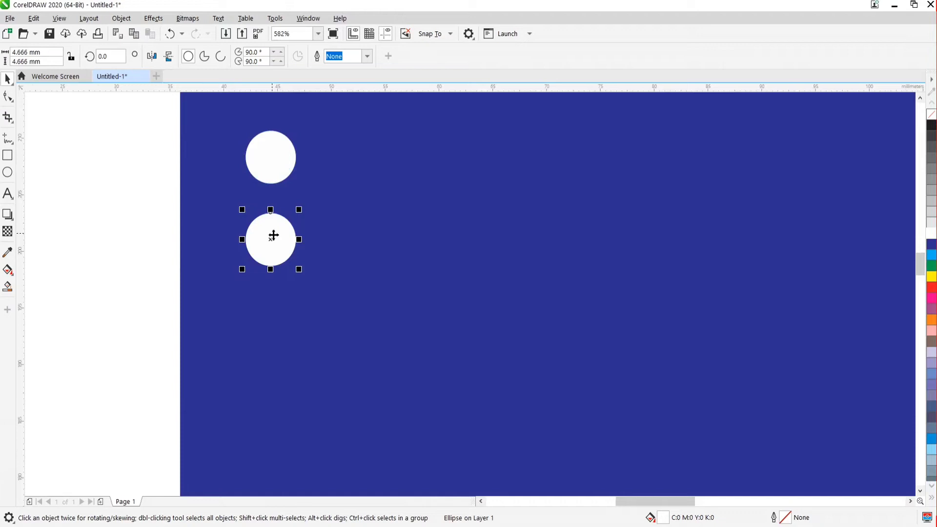
{"action": "left_click_drag", "start_coordinate": [274, 235], "coordinate": [273, 330]}
{"action": "key", "text": "ctrl+z"}
{"action": "key", "text": "ctrl+z"}
Clear the selection and reselect the white circle near the blue square's upper-left corner
{"action": "left_click", "coordinate": [464, 297]}
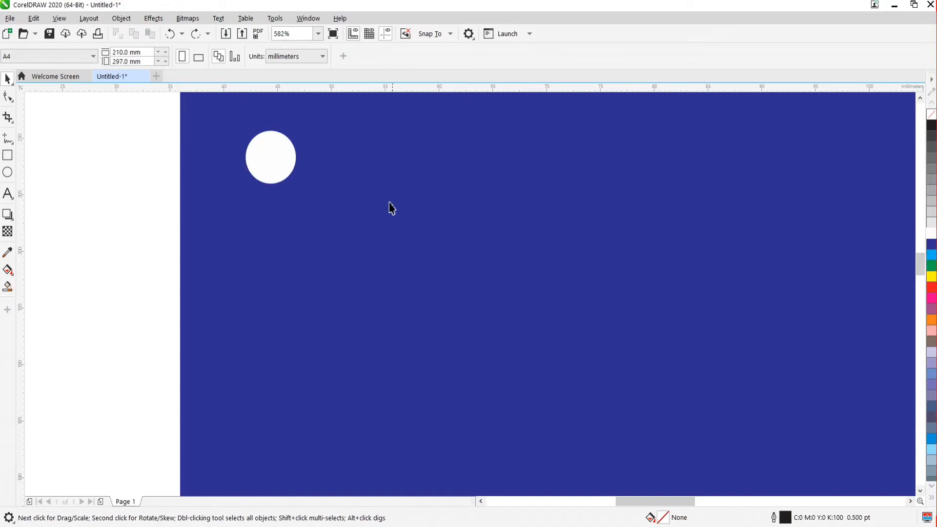
{"action": "left_click", "coordinate": [264, 160]}
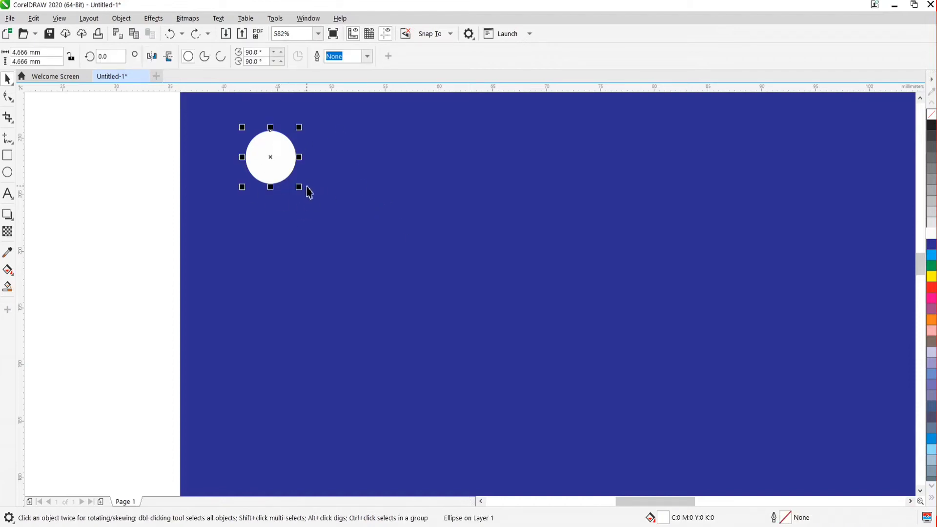
Try duplicating the white circle at freely chosen spots on the blue square, and undo each copy
{"action": "left_click_drag", "start_coordinate": [286, 149], "coordinate": [351, 218]}
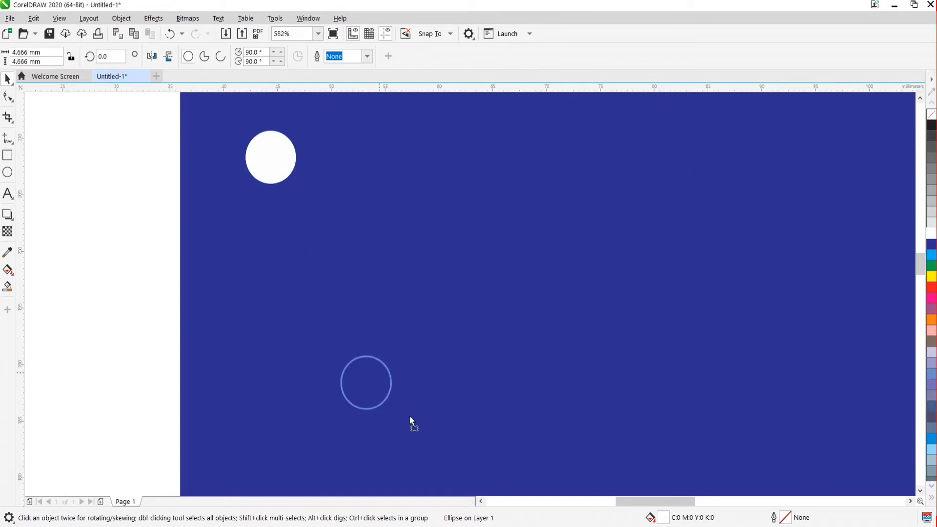
{"action": "left_click_drag", "start_coordinate": [514, 290], "coordinate": [514, 291]}
{"action": "right_click", "coordinate": [514, 291]}
{"action": "key", "text": "ctrl+z"}
{"action": "left_click_drag", "start_coordinate": [283, 155], "coordinate": [276, 232]}
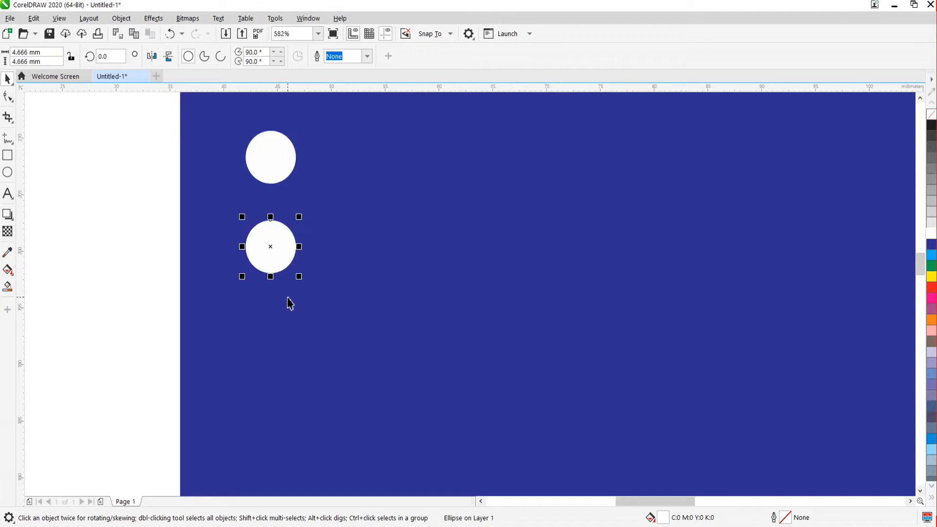
{"action": "key", "text": "ctrl+z"}
{"action": "left_click", "coordinate": [270, 167]}
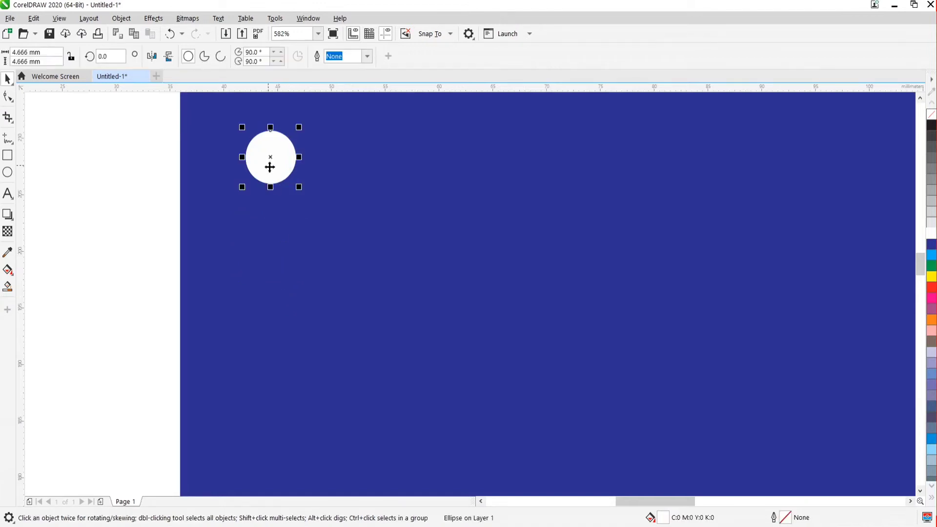
{"action": "left_click_drag", "start_coordinate": [277, 164], "coordinate": [332, 294]}
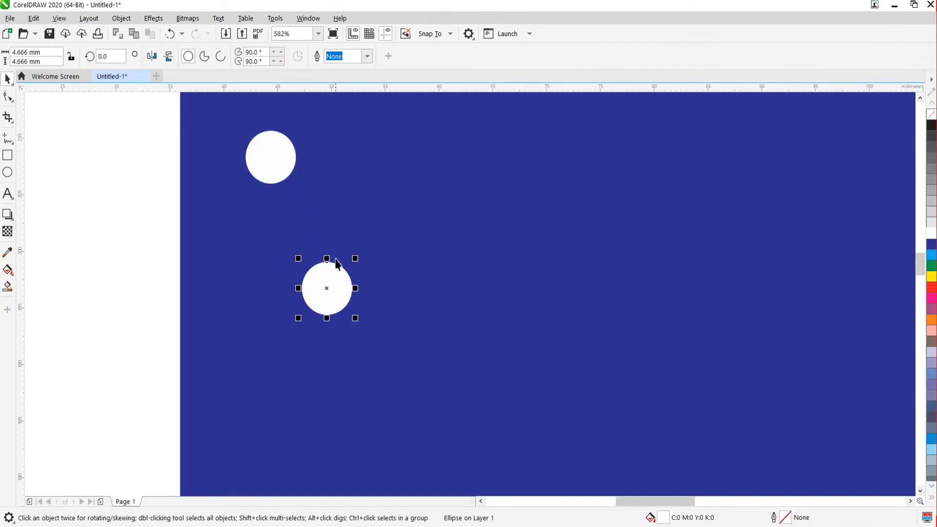
{"action": "key", "text": "ctrl+z"}
Try placing a copy of the white circle straight below the original, and undo the copy
{"action": "left_click", "coordinate": [276, 158]}
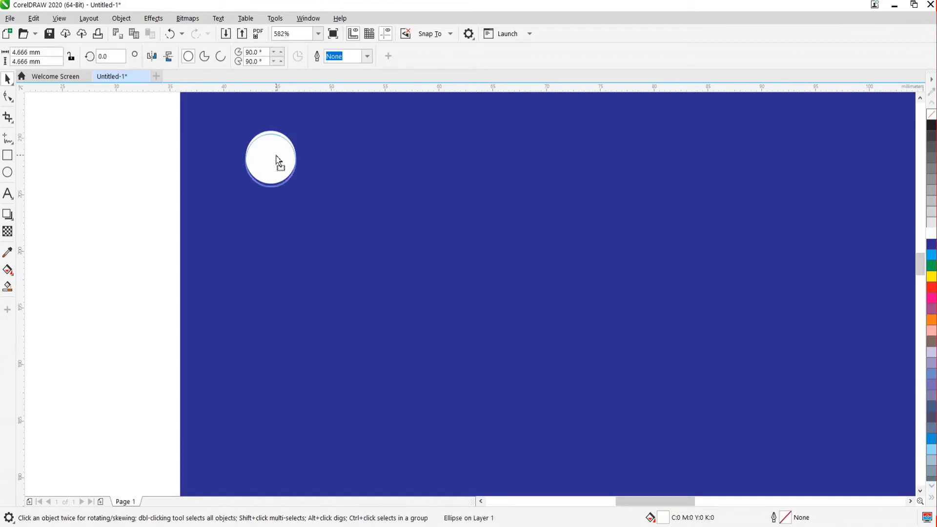
{"action": "left_click_drag", "start_coordinate": [276, 160], "coordinate": [279, 183]}
{"action": "key", "text": "ctrl+z"}
{"action": "left_click_drag", "start_coordinate": [282, 150], "coordinate": [279, 206]}
{"action": "left_click_drag", "start_coordinate": [265, 288], "coordinate": [264, 341]}
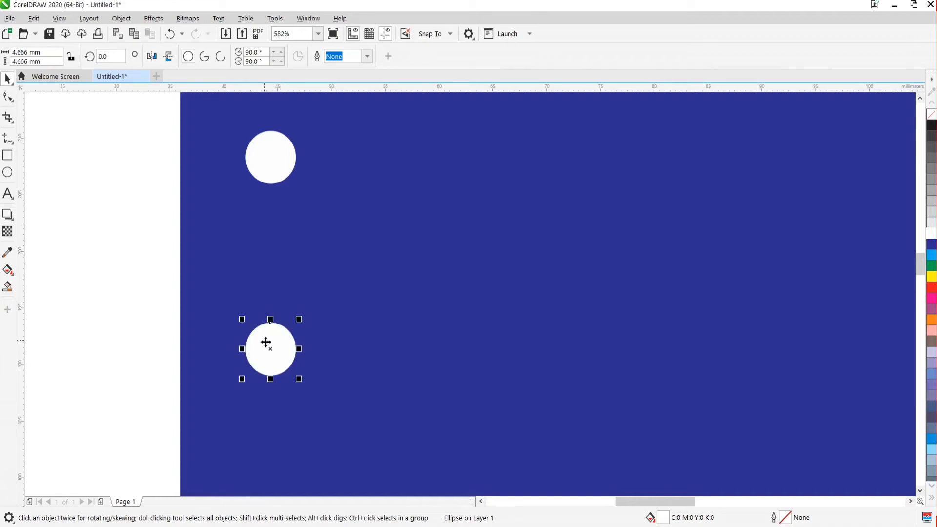
{"action": "key", "text": "ctrl+z"}
Place a copy of the white circle straight below the original, leaving a small gap between them
{"action": "left_click_drag", "start_coordinate": [282, 161], "coordinate": [280, 238]}
{"action": "scroll", "coordinate": [247, 244], "scroll_direction": "down", "scroll_amount": 1}
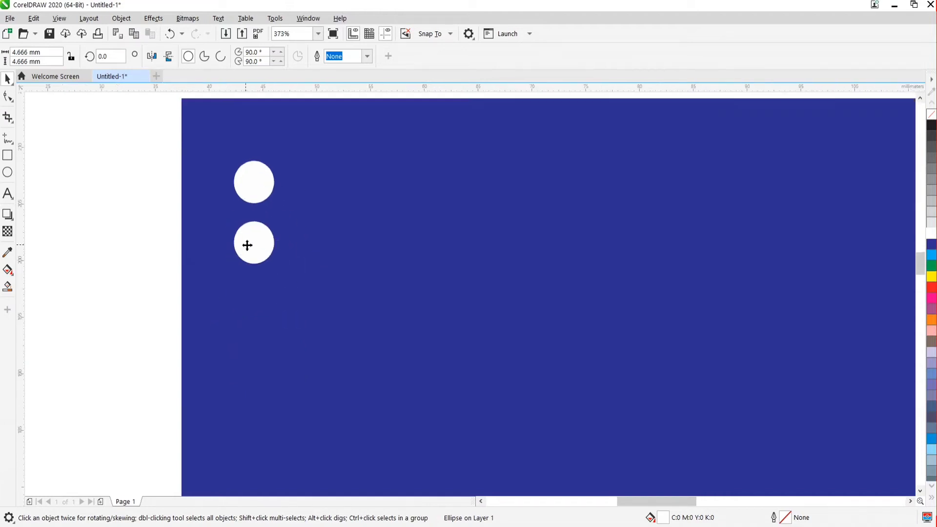
{"action": "scroll", "coordinate": [249, 242], "scroll_direction": "up", "scroll_amount": 2}
{"action": "scroll", "coordinate": [263, 192], "scroll_direction": "down", "scroll_amount": 4}
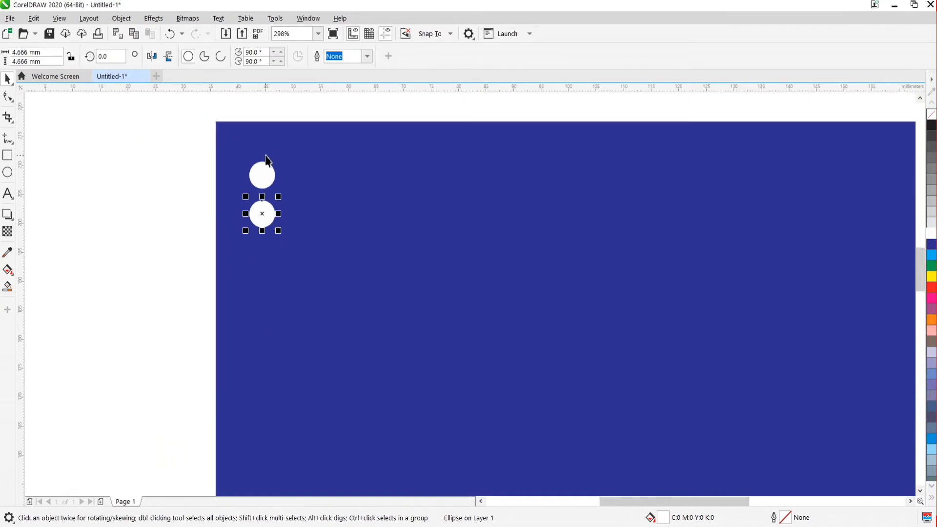
{"action": "scroll", "coordinate": [267, 210], "scroll_direction": "up", "scroll_amount": 4}
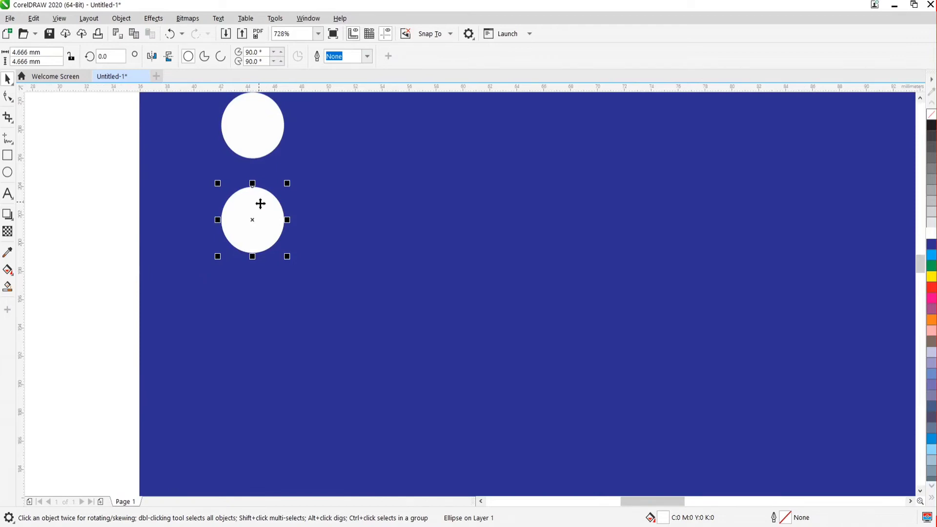
Repeat the duplication downward to form an evenly spaced vertical column of nine circles
{"action": "scroll", "coordinate": [260, 203], "scroll_direction": "down", "scroll_amount": 4}
{"action": "key", "text": "ctrl+d"}
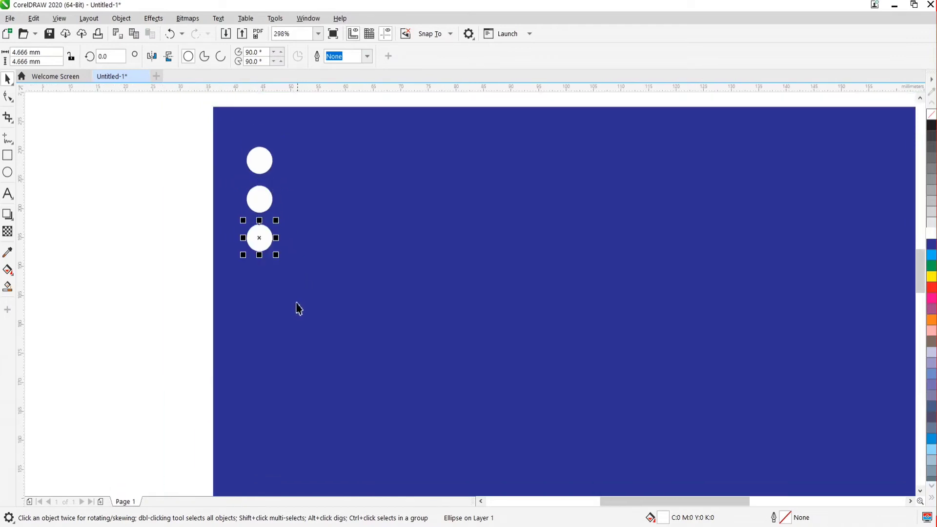
{"action": "key", "text": "ctrl+d"}
{"action": "key", "text": "ctrl+d"}
{"action": "key", "text": "ctrl+d"}
{"action": "key", "text": "ctrl+d"}
{"action": "key", "text": "ctrl+d"}
{"action": "scroll", "coordinate": [280, 254], "scroll_direction": "down", "scroll_amount": 4}
{"action": "scroll", "coordinate": [280, 239], "scroll_direction": "down", "scroll_amount": 1}
{"action": "key", "text": "ctrl+d"}
Scale the column of nine circles down proportionally to about 1.1 mm wide and 13.7 mm tall
{"action": "scroll", "coordinate": [284, 263], "scroll_direction": "up", "scroll_amount": 1}
{"action": "left_click_drag", "start_coordinate": [221, 181], "coordinate": [320, 379]}
{"action": "left_click_drag", "start_coordinate": [279, 332], "coordinate": [264, 235]}
Delete the eight circles below the top one in the column
{"action": "scroll", "coordinate": [288, 219], "scroll_direction": "up", "scroll_amount": 2}
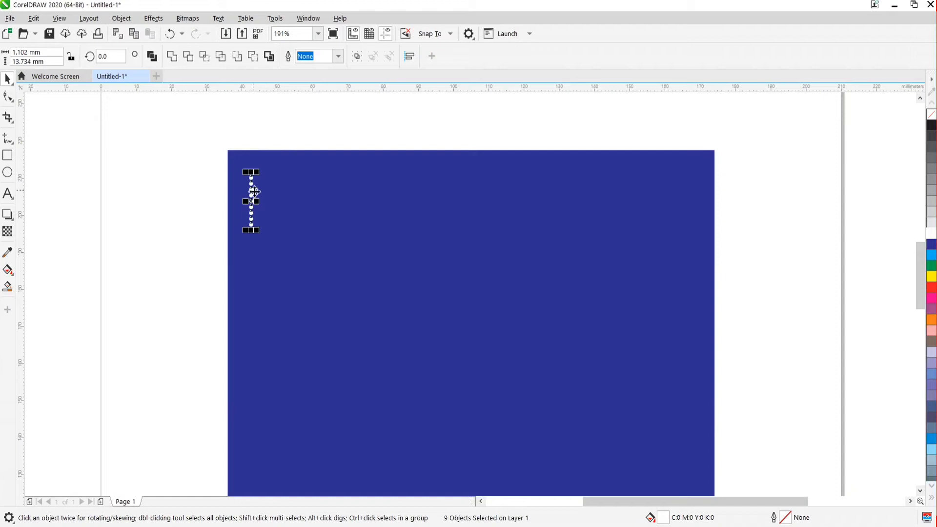
{"action": "scroll", "coordinate": [251, 178], "scroll_direction": "up", "scroll_amount": 2}
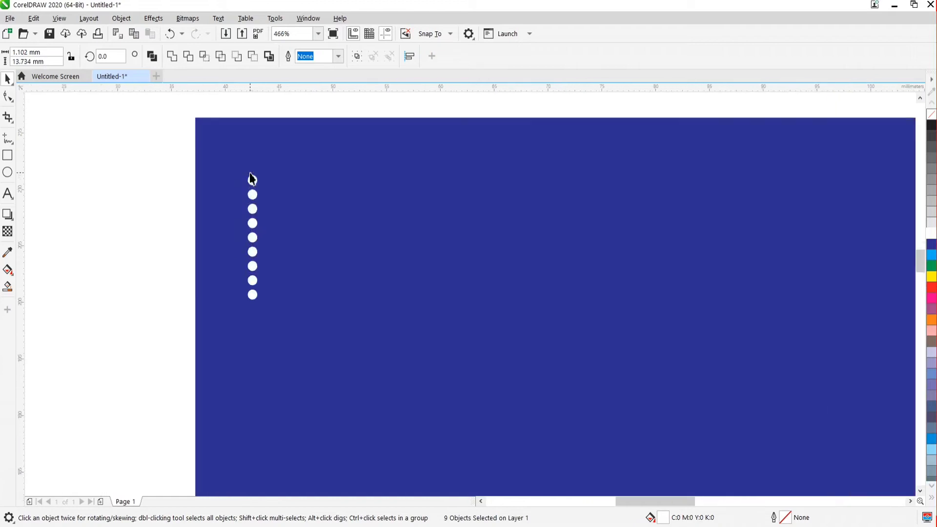
{"action": "scroll", "coordinate": [252, 179], "scroll_direction": "up", "scroll_amount": 1}
{"action": "left_click_drag", "start_coordinate": [165, 182], "coordinate": [322, 378]}
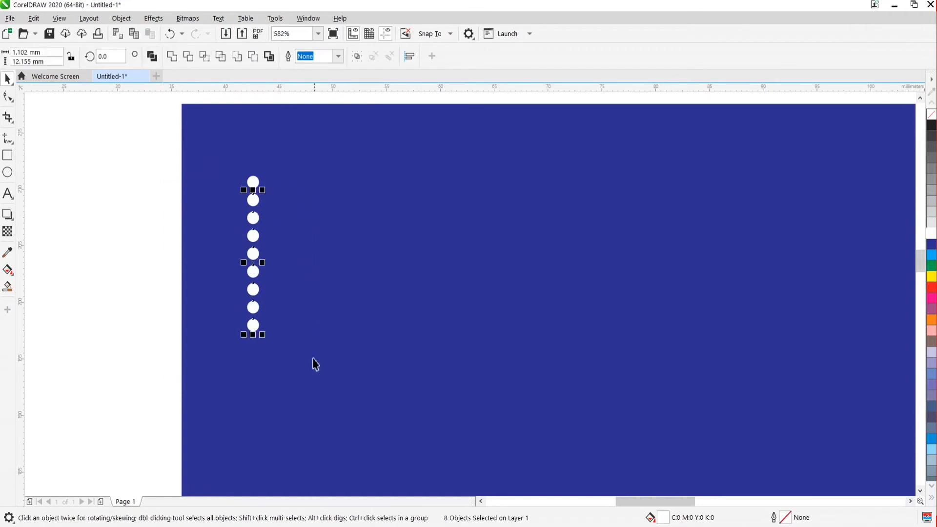
{"action": "key", "text": "Delete"}
Copy the small circle straight below itself and repeat the duplication to build an evenly spaced column of 17 circles
{"action": "scroll", "coordinate": [258, 186], "scroll_direction": "up", "scroll_amount": 4}
{"action": "left_click_drag", "start_coordinate": [256, 175], "coordinate": [256, 226]}
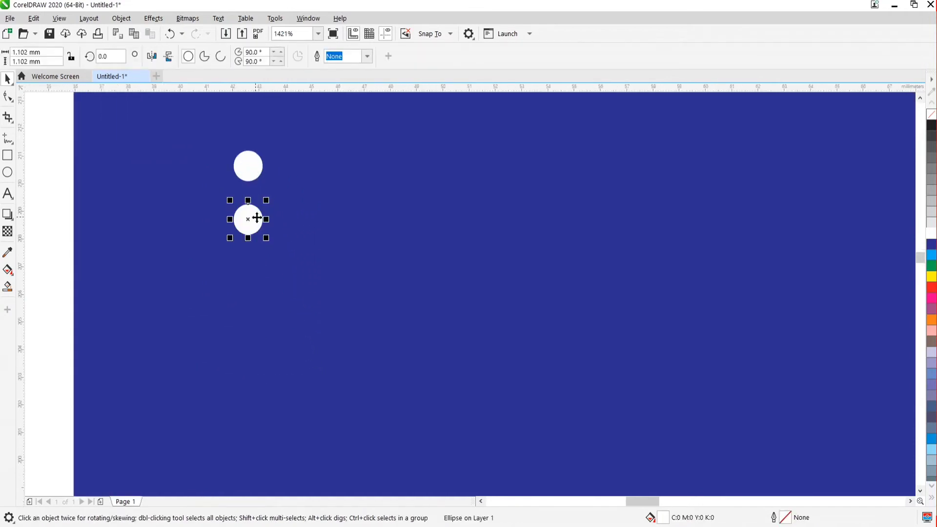
{"action": "scroll", "coordinate": [262, 192], "scroll_direction": "down", "scroll_amount": 4}
{"action": "key", "text": "ctrl+r"}
{"action": "key", "text": "ctrl+r"}
{"action": "key", "text": "ctrl+r"}
{"action": "key", "text": "ctrl+r"}
{"action": "key", "text": "ctrl+r"}
{"action": "key", "text": "ctrl+r"}
{"action": "key", "text": "ctrl+r"}
{"action": "key", "text": "ctrl+r"}
{"action": "key", "text": "ctrl+r"}
{"action": "key", "text": "ctrl+r"}
{"action": "key", "text": "ctrl+r"}
{"action": "key", "text": "ctrl+r"}
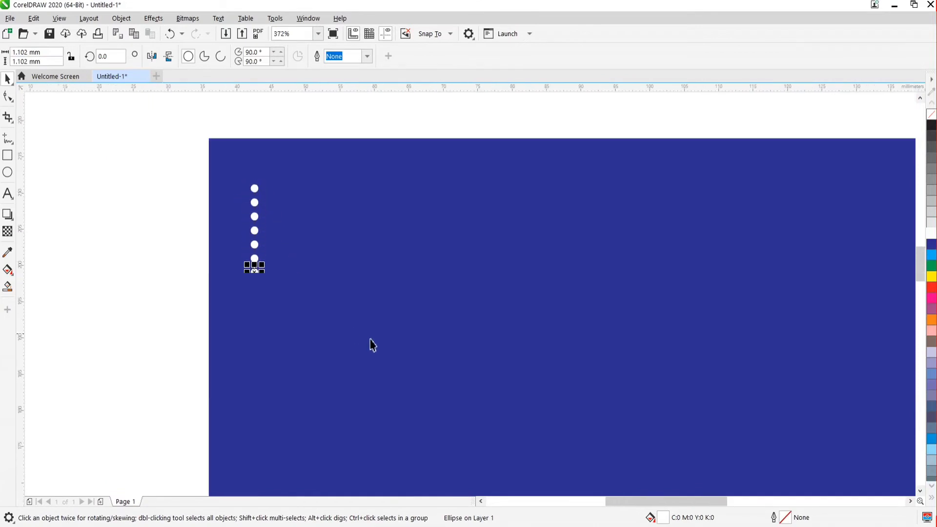
{"action": "key", "text": "ctrl+r"}
{"action": "key", "text": "ctrl+r"}
{"action": "key", "text": "ctrl+r"}
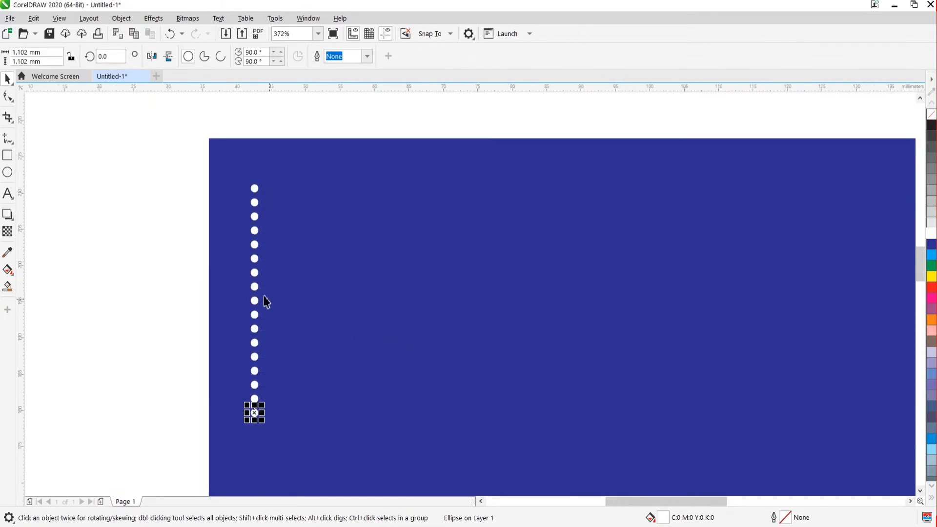
Copy the whole column of 17 circles horizontally to form a second column just right of the first
{"action": "scroll", "coordinate": [234, 202], "scroll_direction": "down", "scroll_amount": 4}
{"action": "scroll", "coordinate": [249, 210], "scroll_direction": "up", "scroll_amount": 4}
{"action": "left_click_drag", "start_coordinate": [190, 122], "coordinate": [281, 319]}
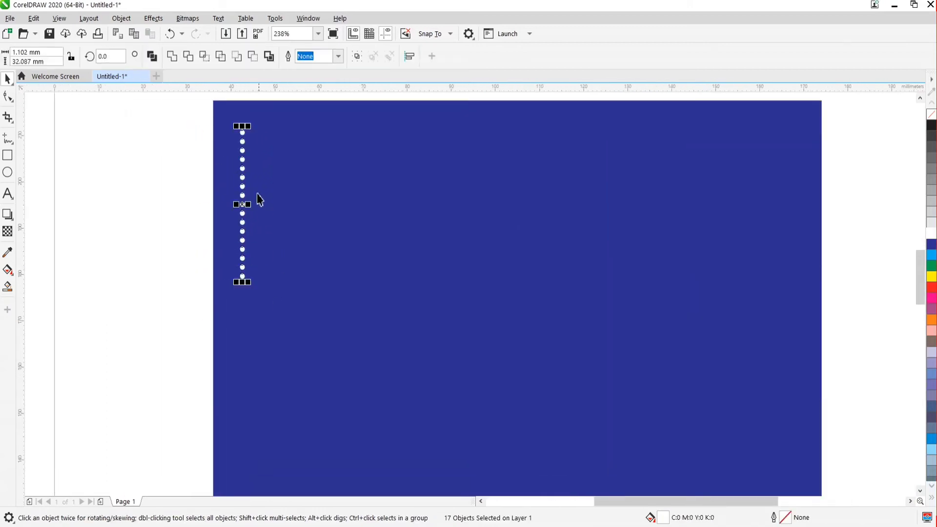
{"action": "scroll", "coordinate": [241, 149], "scroll_direction": "up", "scroll_amount": 5}
{"action": "scroll", "coordinate": [235, 163], "scroll_direction": "up", "scroll_amount": 2}
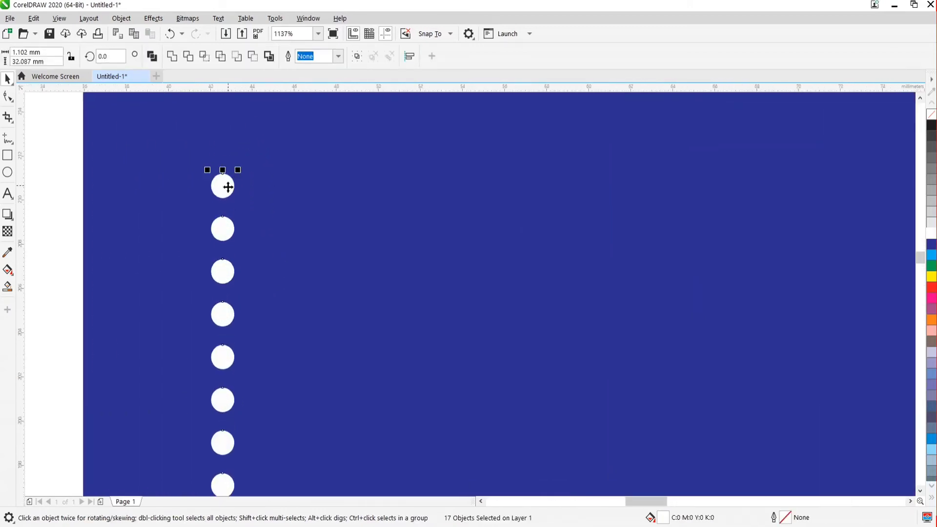
{"action": "left_click_drag", "start_coordinate": [217, 191], "coordinate": [259, 191]}
Group all 34 circles of the two dotted columns into one object
{"action": "scroll", "coordinate": [260, 191], "scroll_direction": "down", "scroll_amount": 3}
{"action": "scroll", "coordinate": [242, 179], "scroll_direction": "down", "scroll_amount": 2}
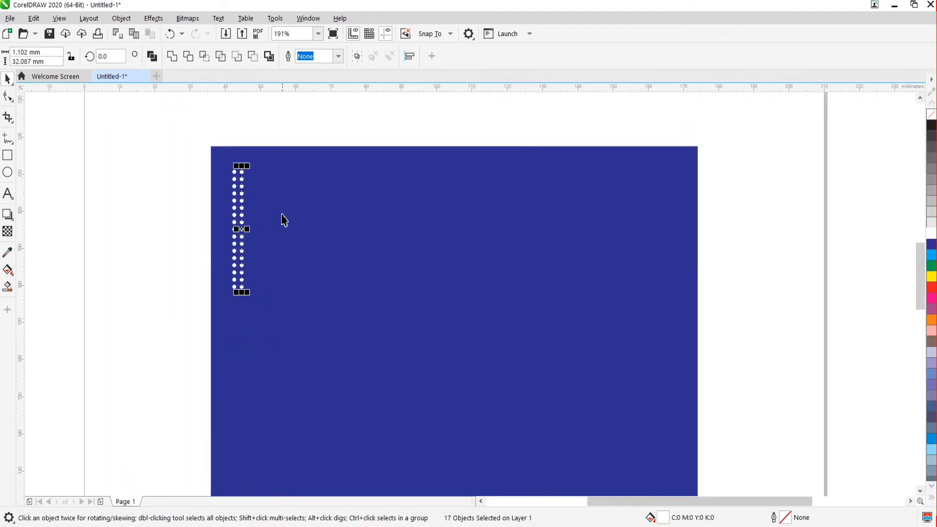
{"action": "left_click_drag", "start_coordinate": [185, 156], "coordinate": [288, 355]}
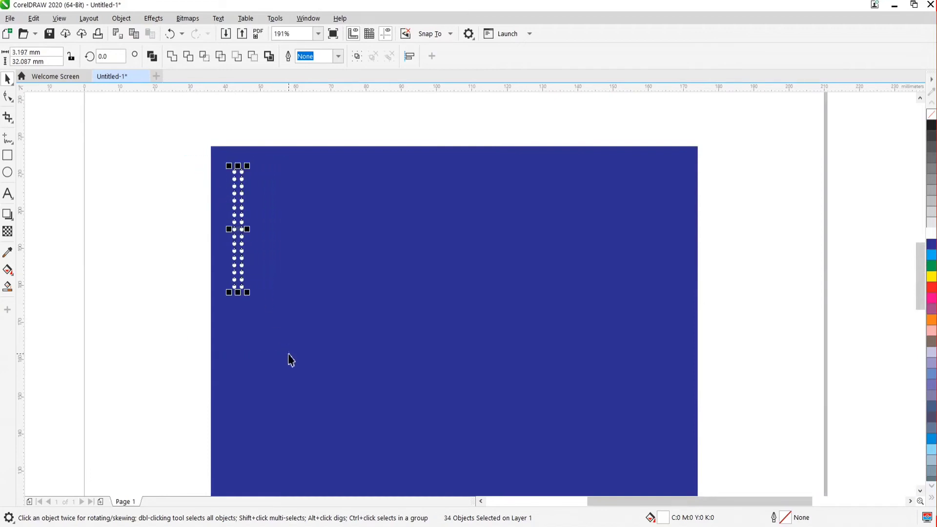
{"action": "key", "text": "ctrl+g"}
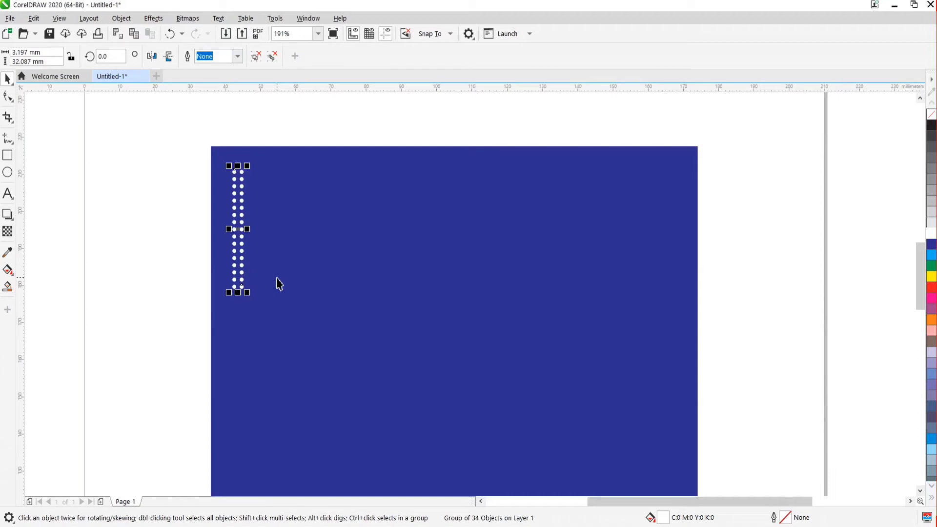
Try pasting copies of the dotted group and moving them toward the middle of the blue square, and delete each copy
{"action": "scroll", "coordinate": [361, 244], "scroll_direction": "down", "scroll_amount": 2}
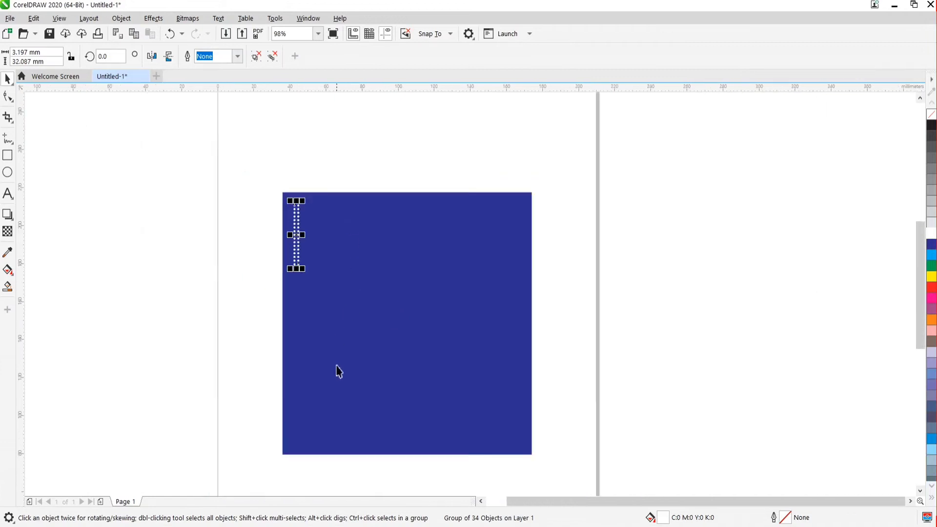
{"action": "scroll", "coordinate": [338, 372], "scroll_direction": "up", "scroll_amount": 2}
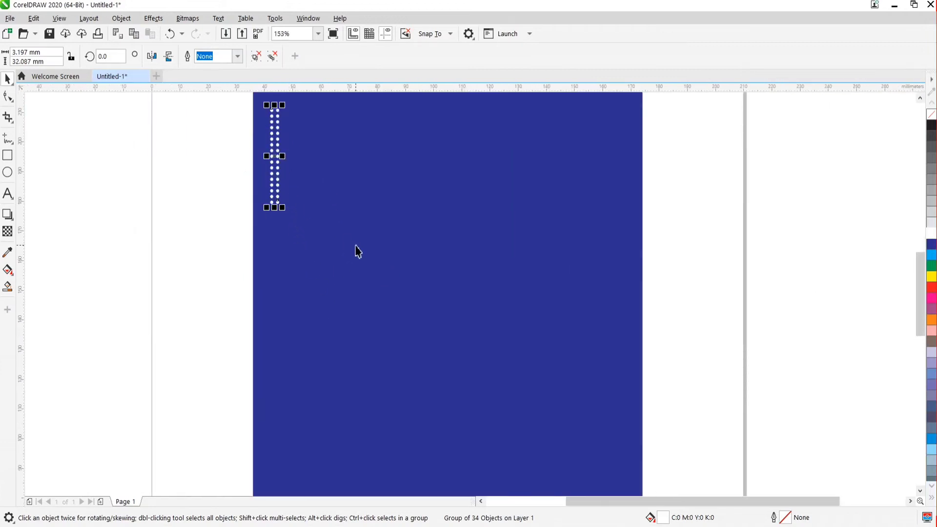
{"action": "key", "text": "ctrl+c"}
{"action": "key", "text": "ctrl+v"}
{"action": "left_click_drag", "start_coordinate": [274, 157], "coordinate": [412, 255]}
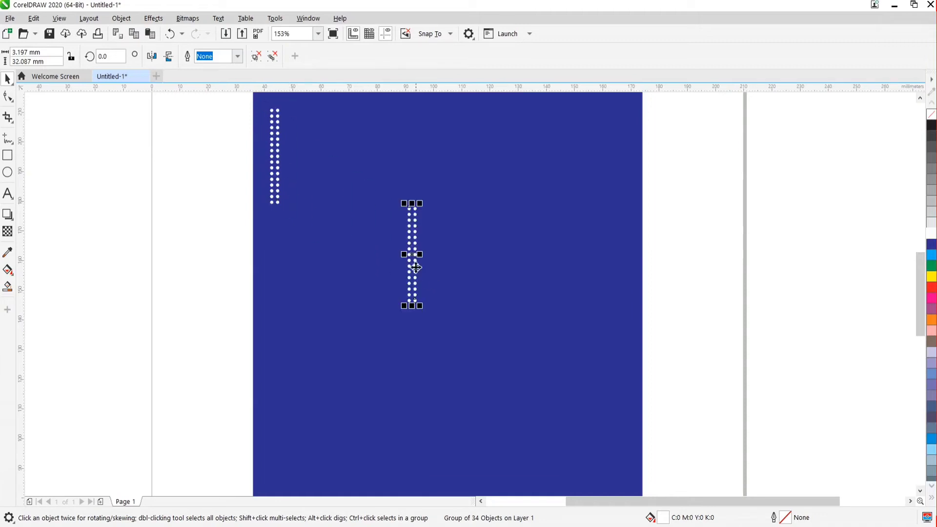
{"action": "key", "text": "Delete"}
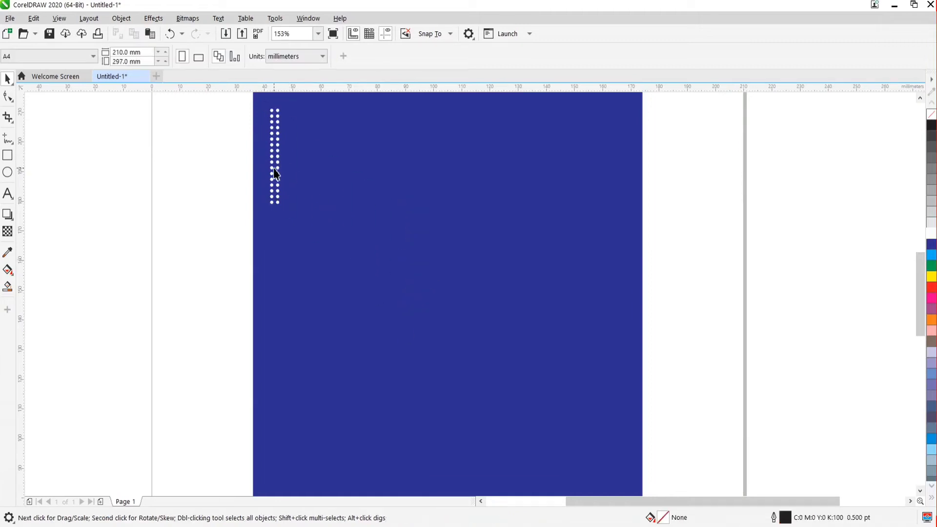
{"action": "left_click", "coordinate": [276, 169]}
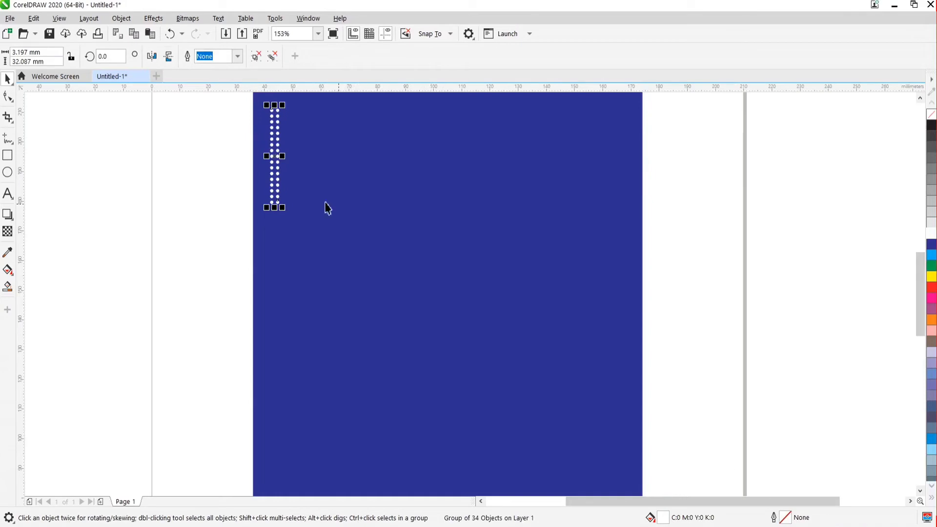
{"action": "key", "text": "ctrl+v"}
{"action": "left_click_drag", "start_coordinate": [276, 157], "coordinate": [353, 252]}
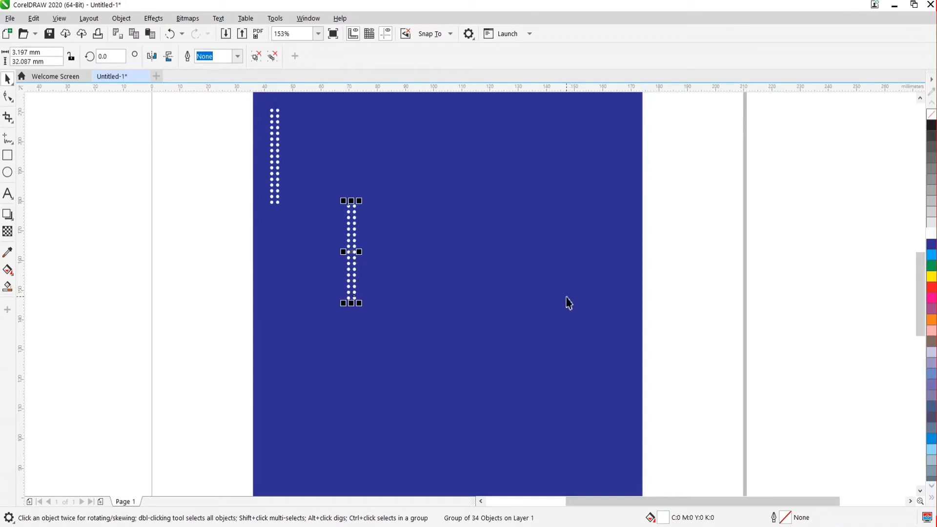
{"action": "key", "text": "Delete"}
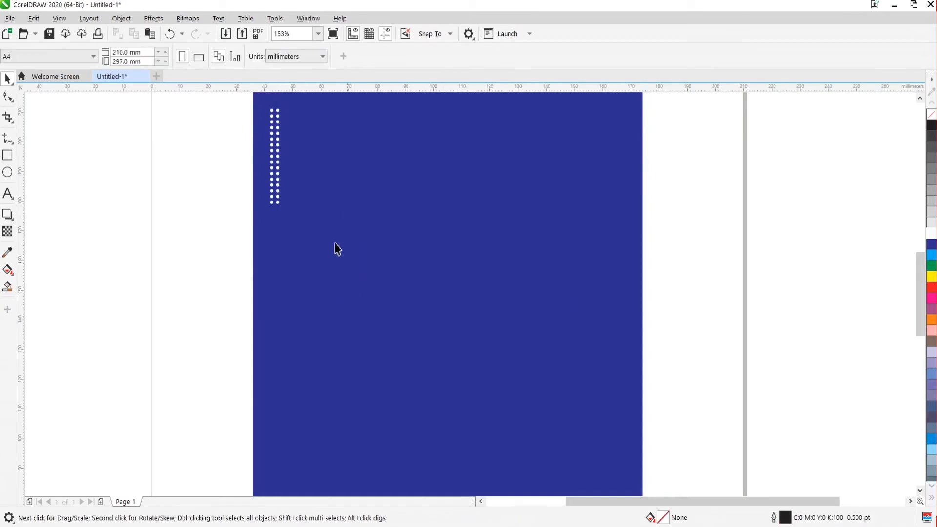
Place a copy of the dotted group near the lower-right corner of the blue square
{"action": "left_click", "coordinate": [276, 168]}
{"action": "left_click_drag", "start_coordinate": [275, 163], "coordinate": [604, 428]}
{"action": "scroll", "coordinate": [540, 319], "scroll_direction": "down", "scroll_amount": 2}
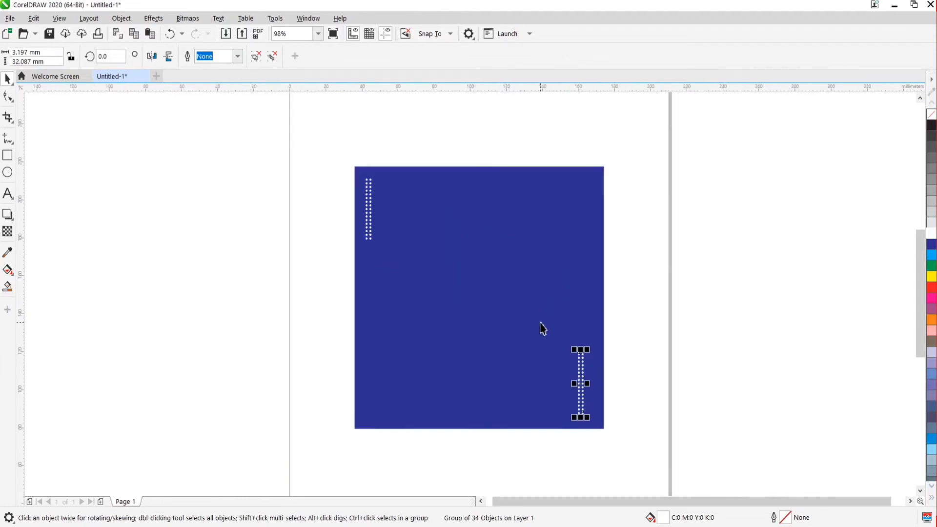
{"action": "scroll", "coordinate": [542, 328], "scroll_direction": "up", "scroll_amount": 1}
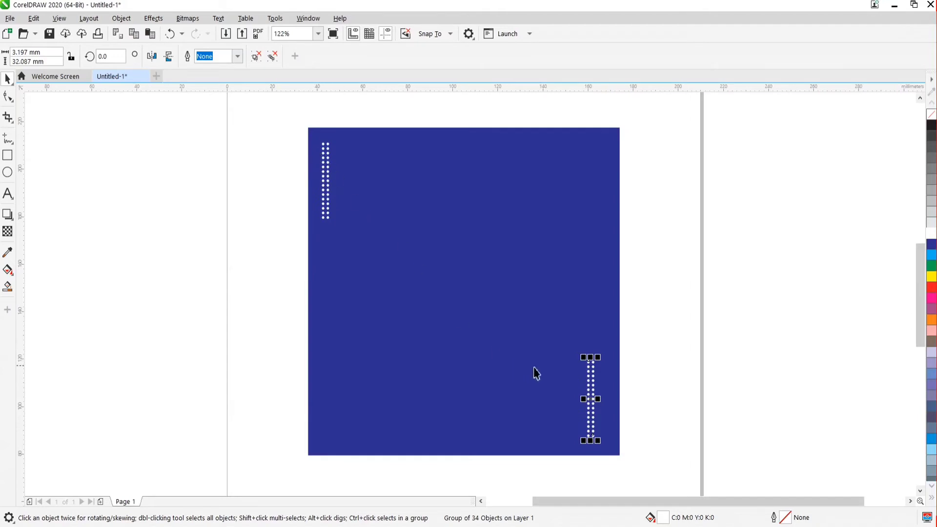
Group the two dotted strips and center the group horizontally and vertically on the blue square
{"action": "left_click", "coordinate": [327, 188], "text": "shift"}
{"action": "key", "text": "ctrl+g"}
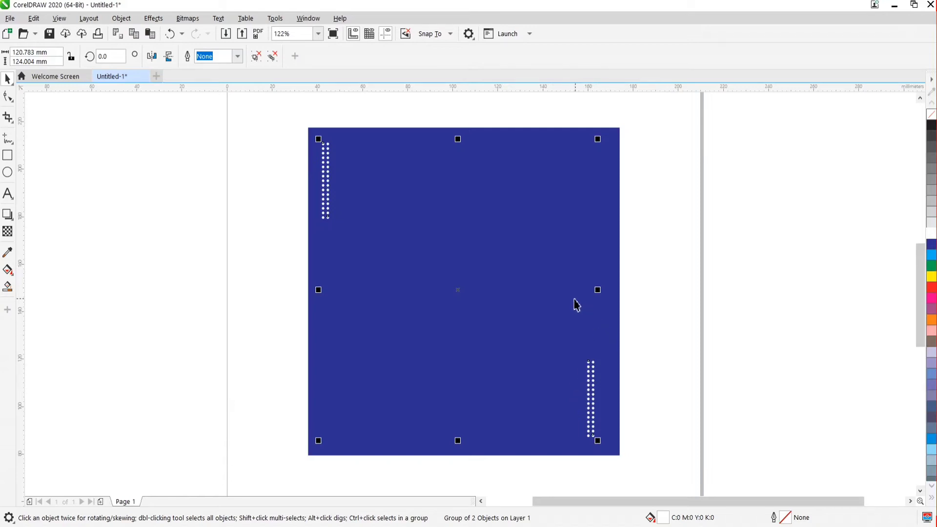
{"action": "left_click", "coordinate": [609, 350], "text": "shift"}
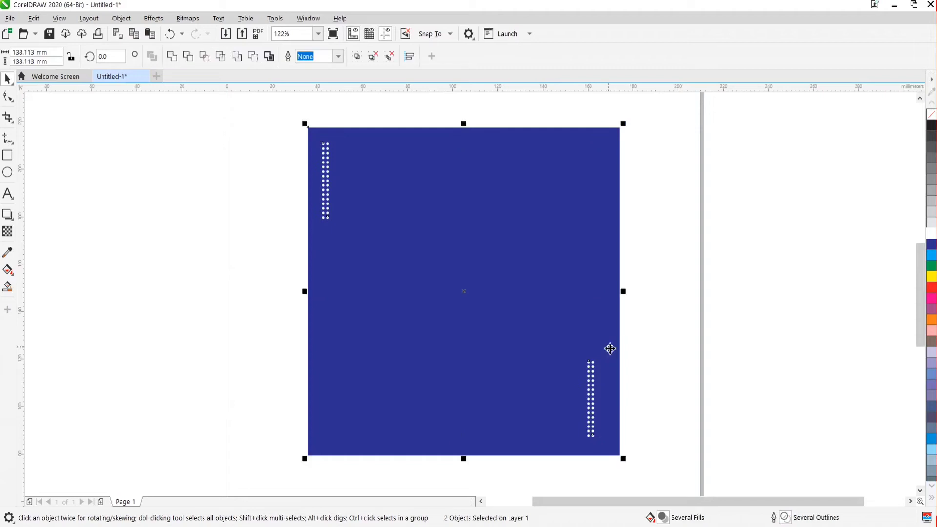
{"action": "key", "text": "c"}
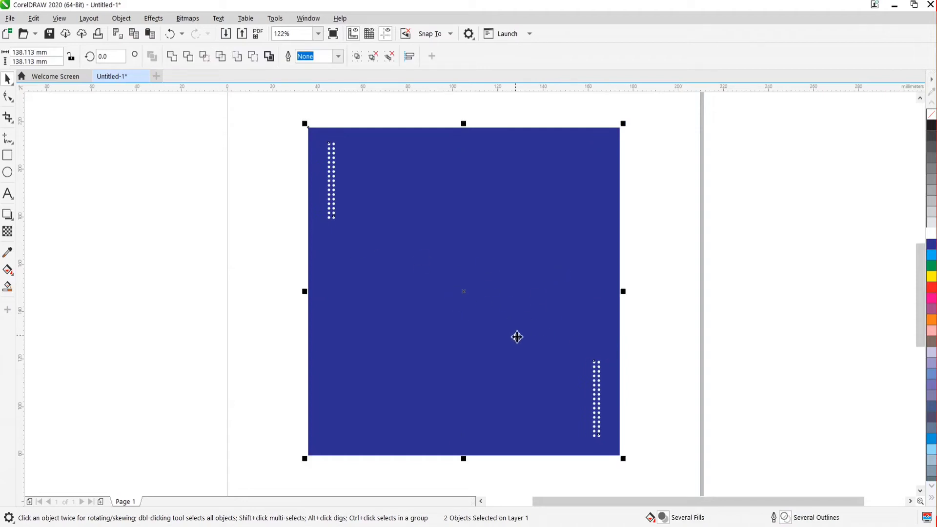
{"action": "key", "text": "e"}
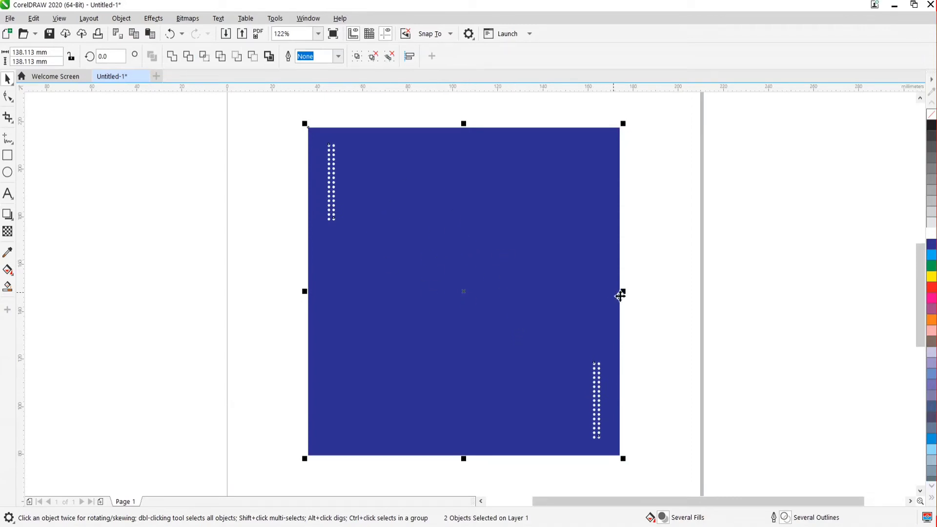
{"action": "left_click", "coordinate": [653, 375]}
{"action": "scroll", "coordinate": [326, 143], "scroll_direction": "up", "scroll_amount": 5}
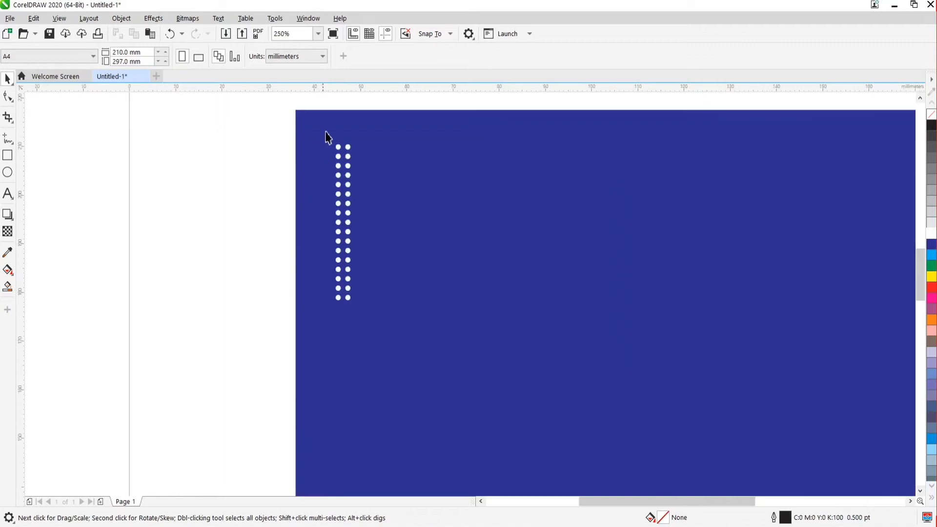
Try moving the grouped dotted strips off to the side of the blue square, and undo the move
{"action": "scroll", "coordinate": [326, 187], "scroll_direction": "down", "scroll_amount": 5}
{"action": "left_click", "coordinate": [333, 198]}
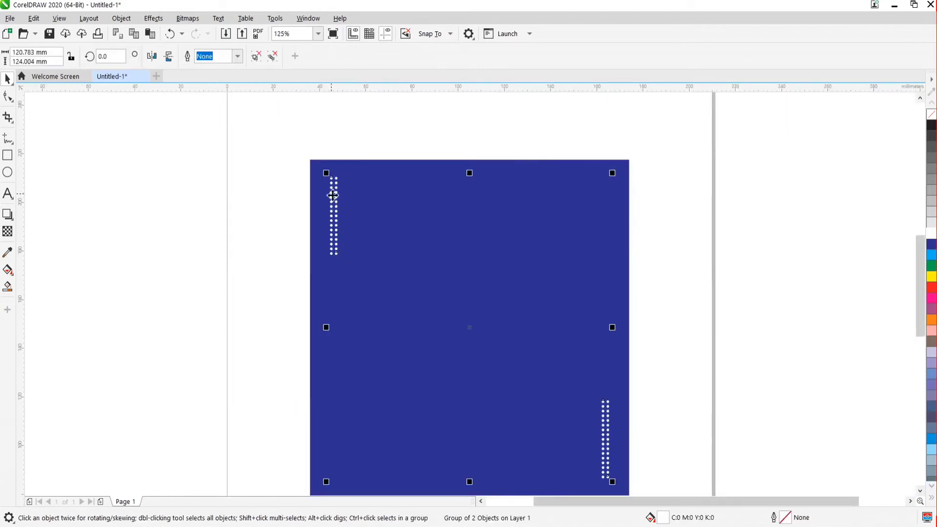
{"action": "left_click_drag", "start_coordinate": [333, 195], "coordinate": [722, 191]}
{"action": "key", "text": "ctrl+z"}
{"action": "left_click", "coordinate": [437, 177]}
{"action": "left_click", "coordinate": [380, 134]}
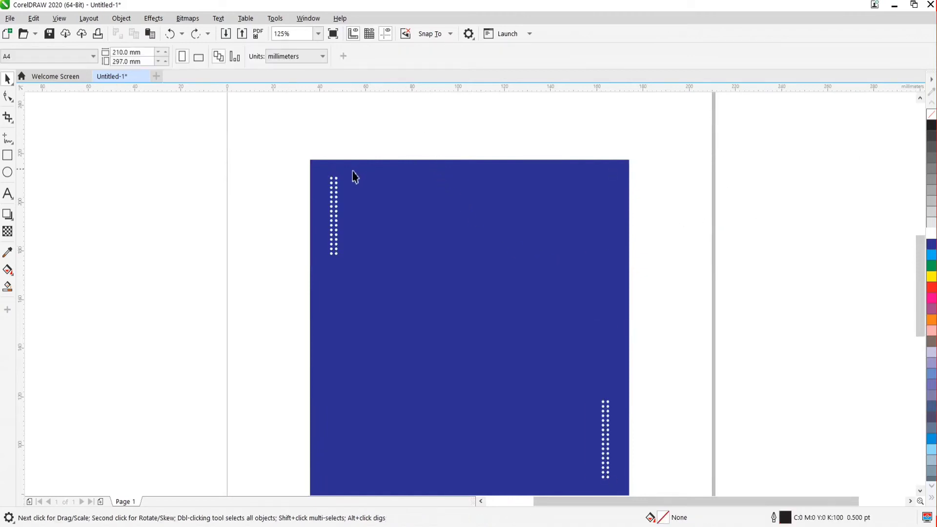
Try aligning the dotted strips to the blue square's left, right, top and bottom edges, and return them to the square's center
{"action": "scroll", "coordinate": [351, 177], "scroll_direction": "up", "scroll_amount": 4}
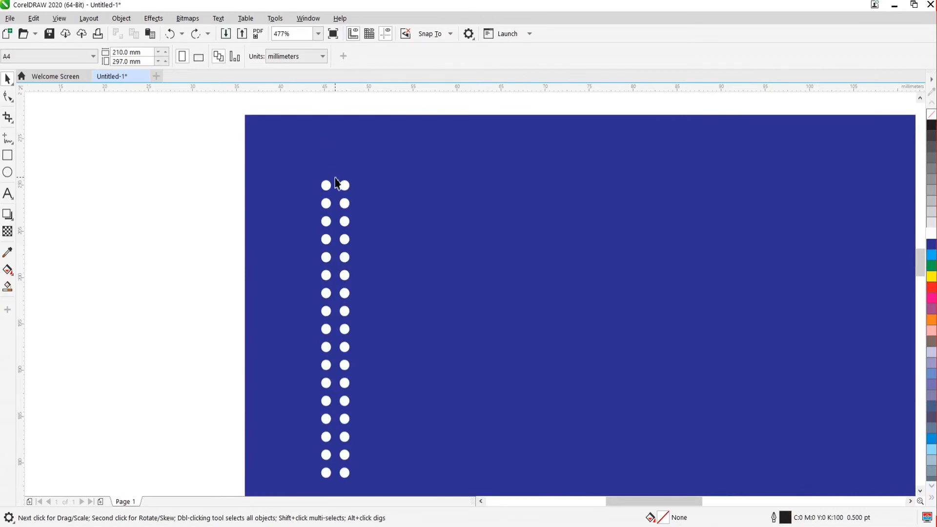
{"action": "scroll", "coordinate": [336, 183], "scroll_direction": "down", "scroll_amount": 6}
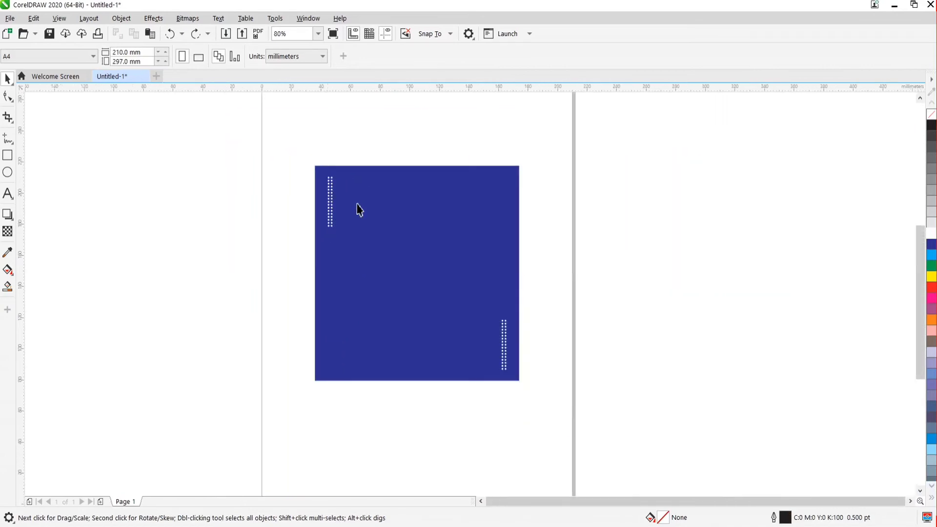
{"action": "scroll", "coordinate": [374, 227], "scroll_direction": "up", "scroll_amount": 2}
{"action": "left_click", "coordinate": [308, 193]}
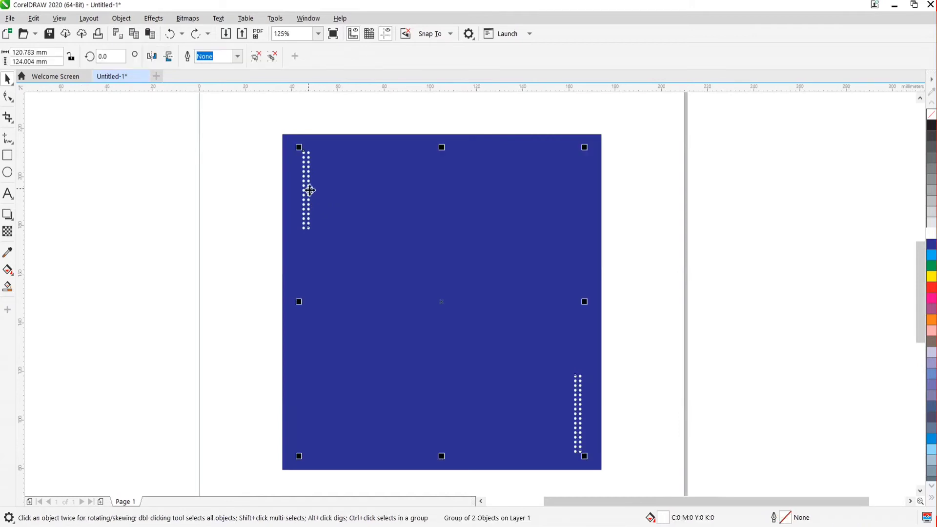
{"action": "left_click", "coordinate": [337, 144], "text": "shift"}
{"action": "key", "text": "l"}
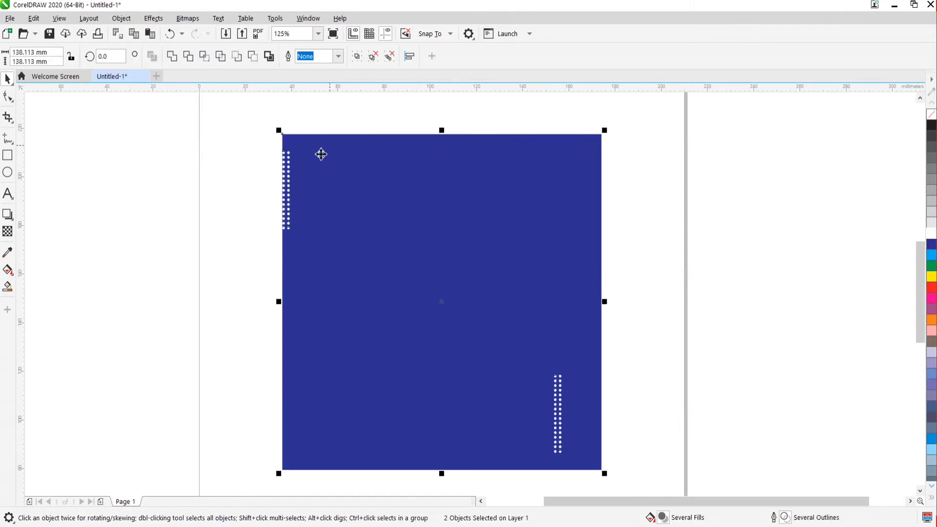
{"action": "key", "text": "r"}
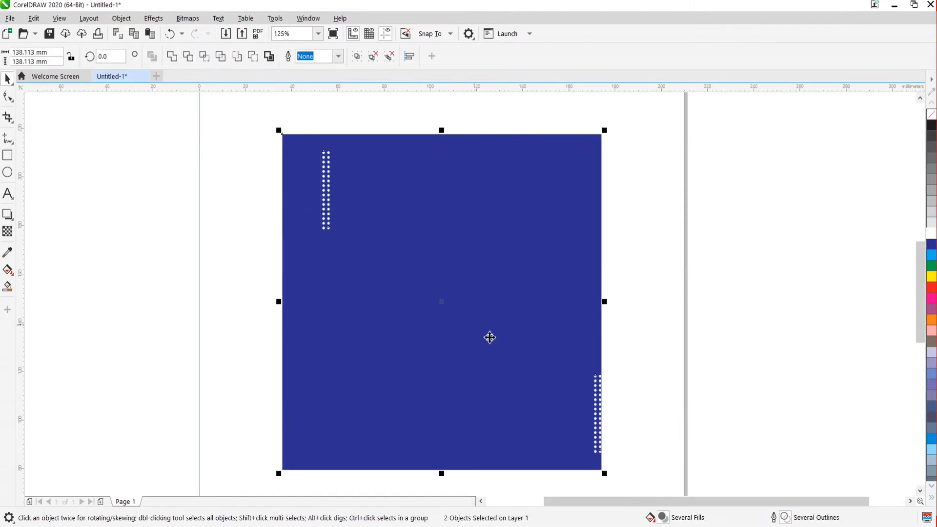
{"action": "key", "text": "t"}
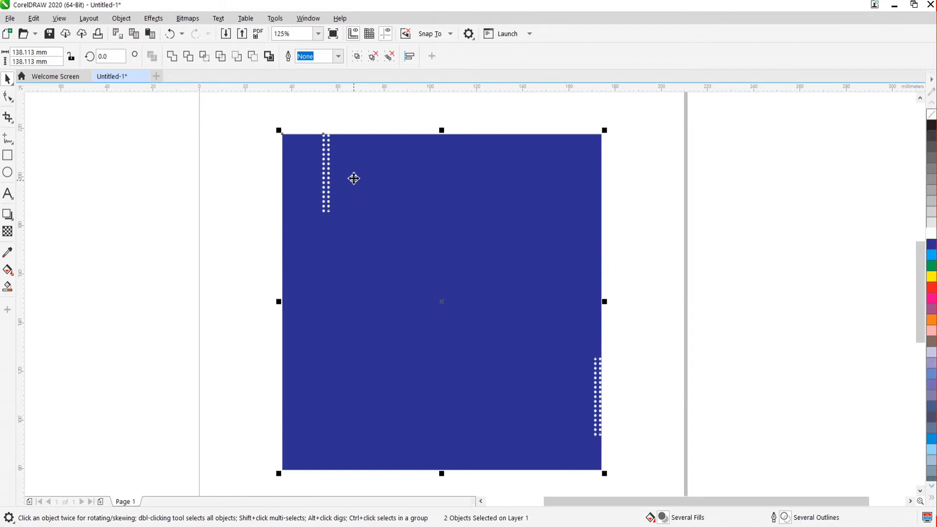
{"action": "key", "text": "b"}
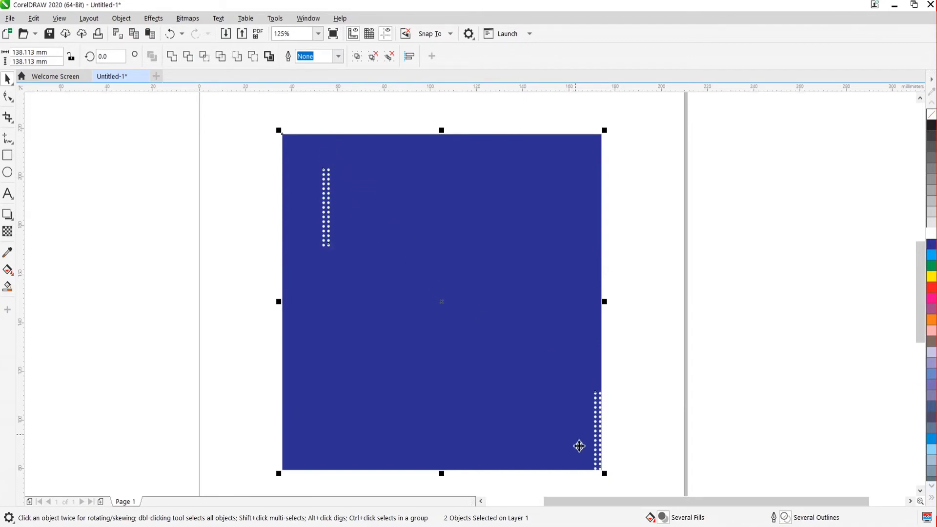
{"action": "key", "text": "ctrl+z"}
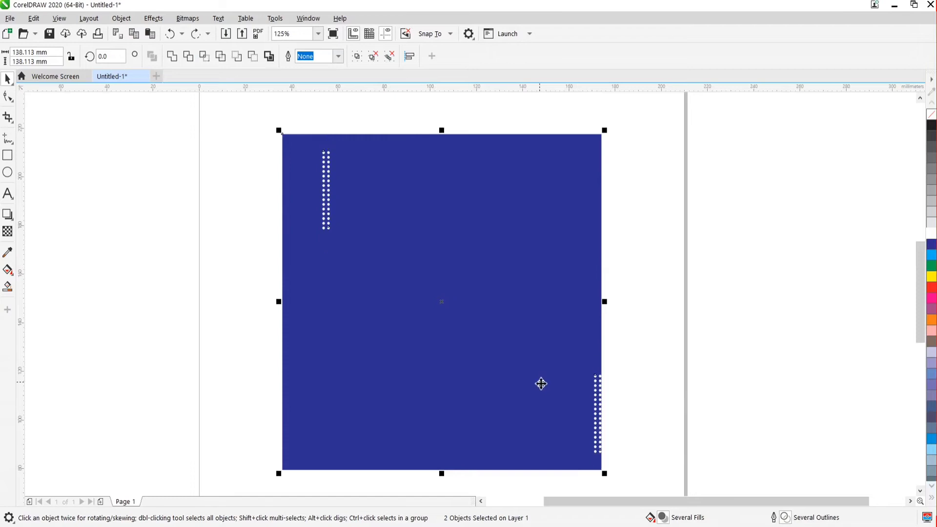
{"action": "key", "text": "l"}
{"action": "key", "text": "c"}
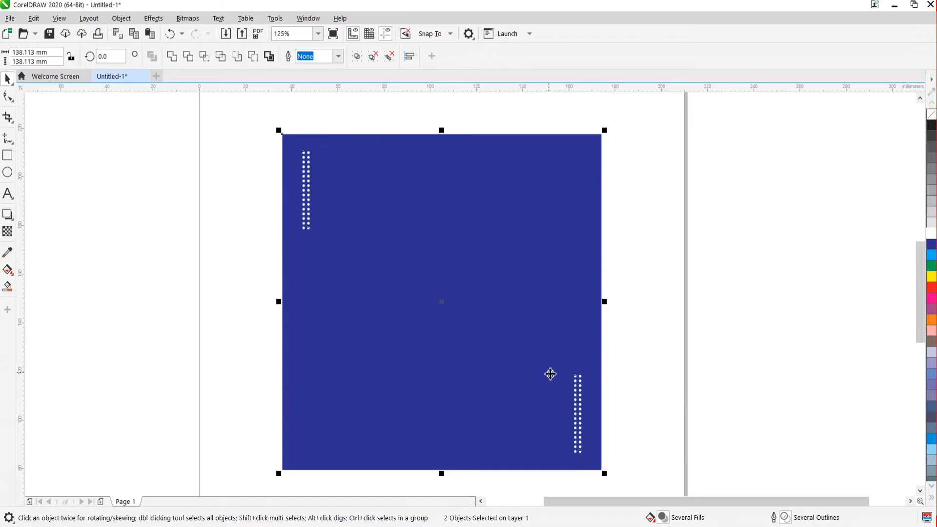
{"action": "left_click", "coordinate": [608, 365]}
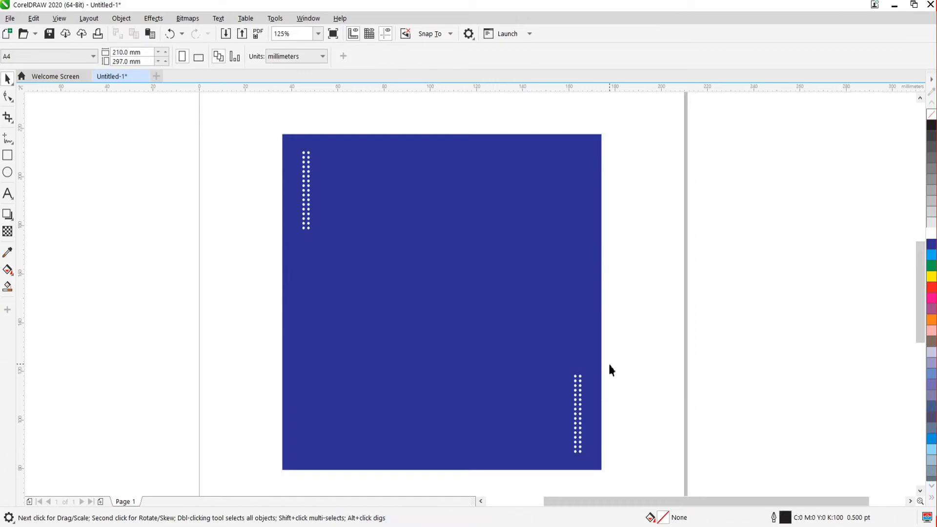
{"action": "left_click", "coordinate": [593, 304]}
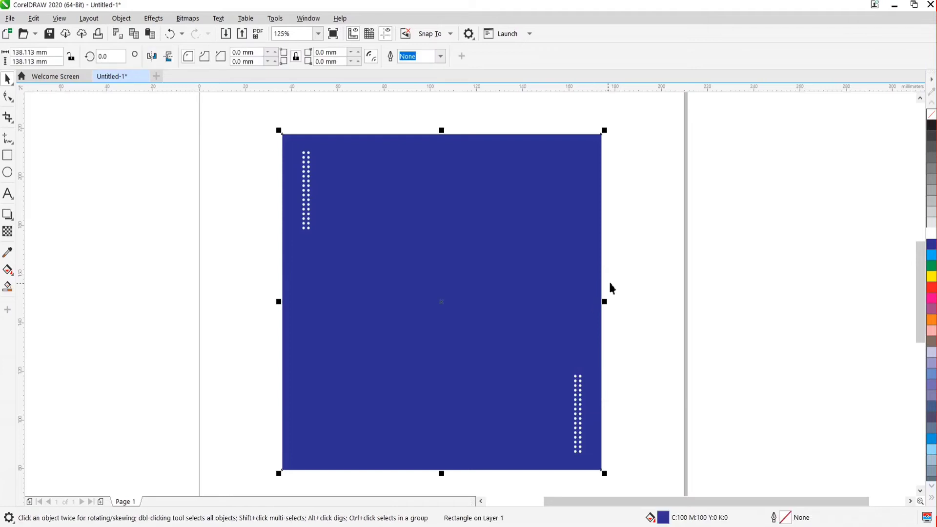
{"action": "left_click", "coordinate": [629, 298]}
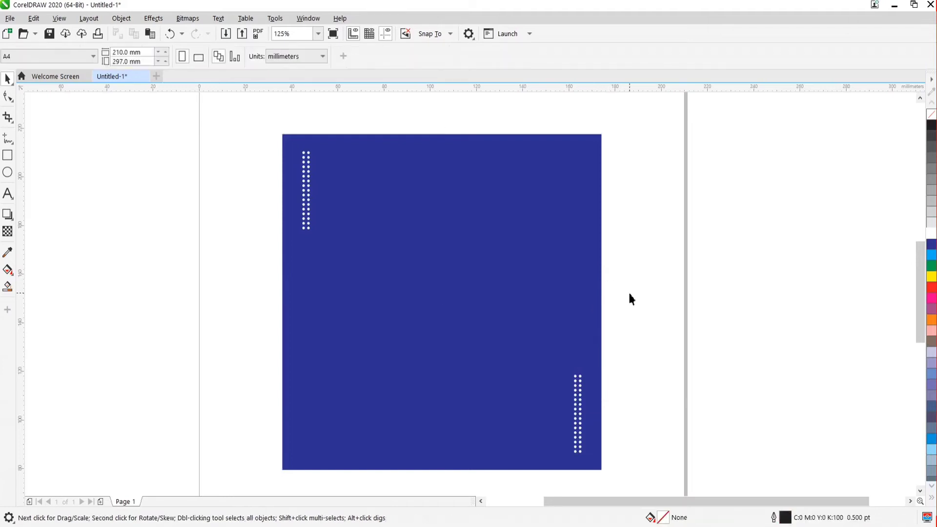
{"action": "left_click", "coordinate": [419, 287]}
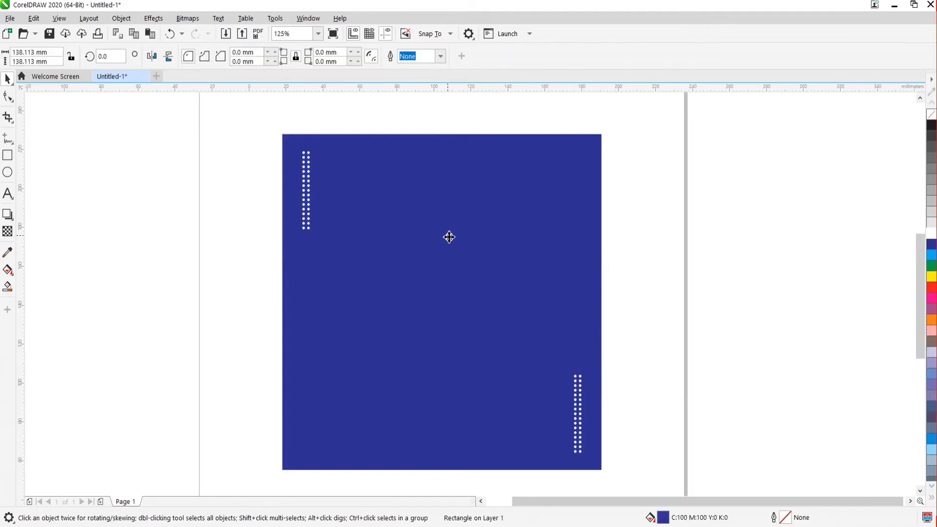
{"action": "scroll", "coordinate": [498, 244], "scroll_direction": "down", "scroll_amount": 1}
{"action": "scroll", "coordinate": [498, 245], "scroll_direction": "up", "scroll_amount": 1}
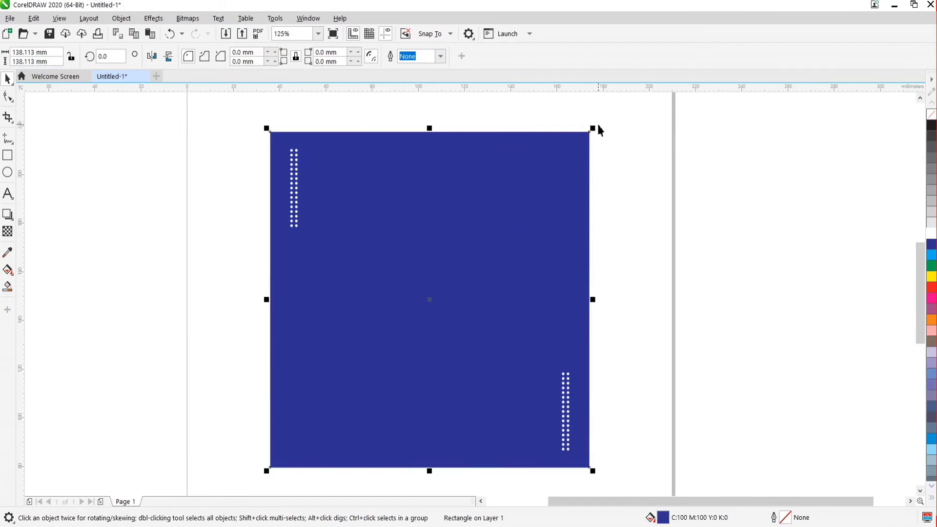
{"action": "left_click", "coordinate": [192, 288]}
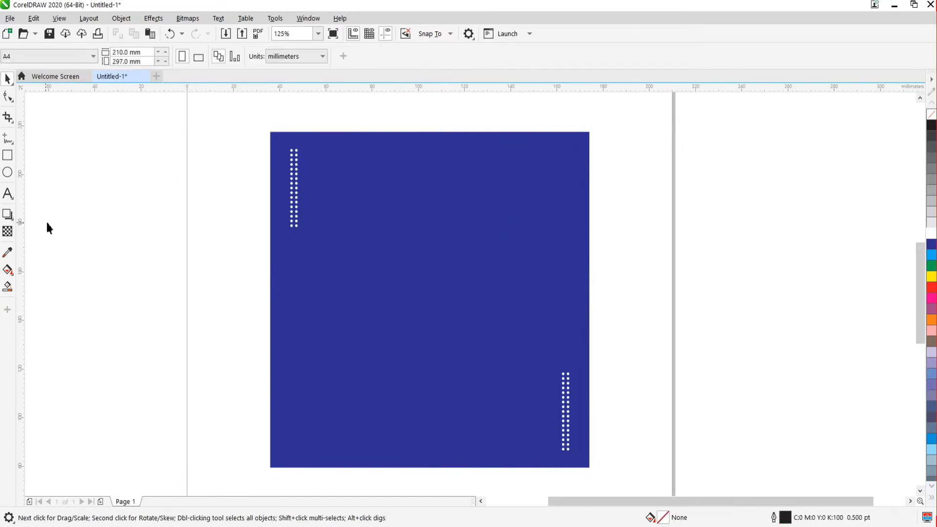
Draw a circle about 36 mm in diameter beside the page, fill it white and remove its outline
{"action": "key", "text": "F7"}
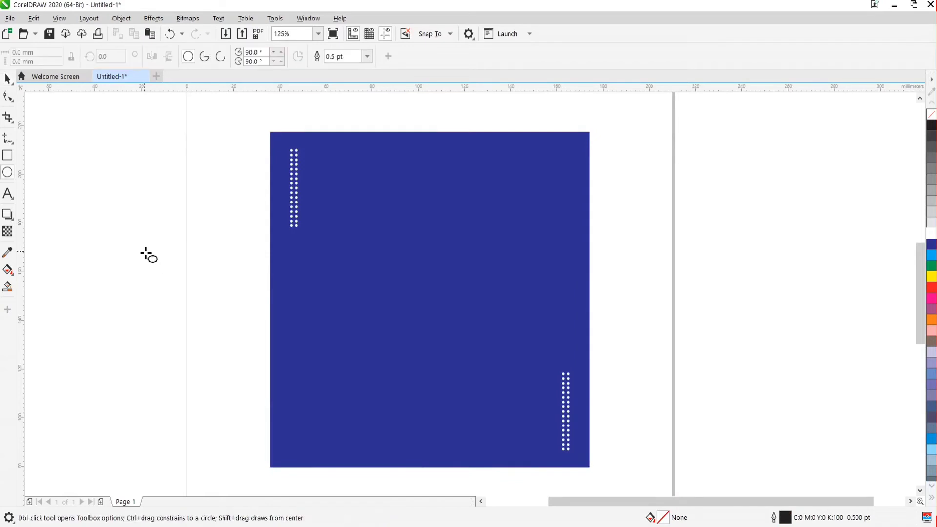
{"action": "left_click_drag", "start_coordinate": [116, 261], "coordinate": [160, 303]}
{"action": "key", "text": "space"}
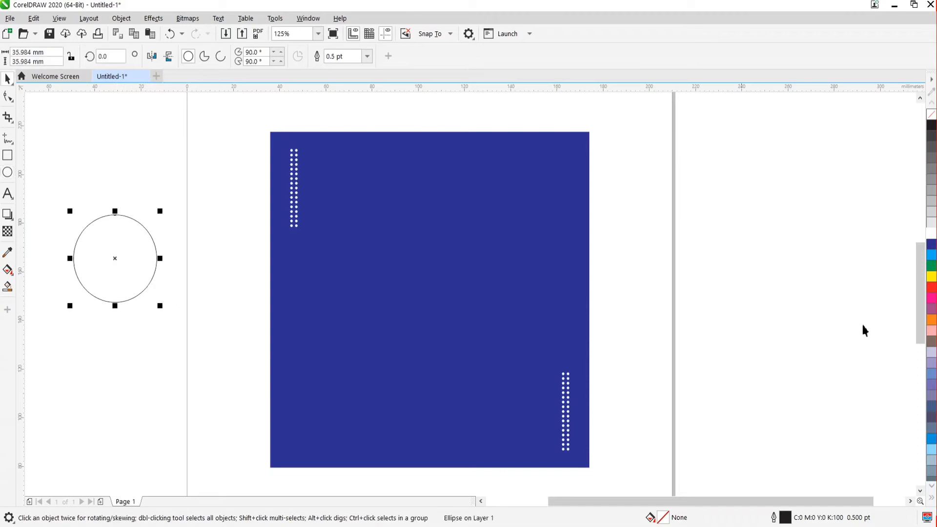
{"action": "left_click", "coordinate": [931, 232]}
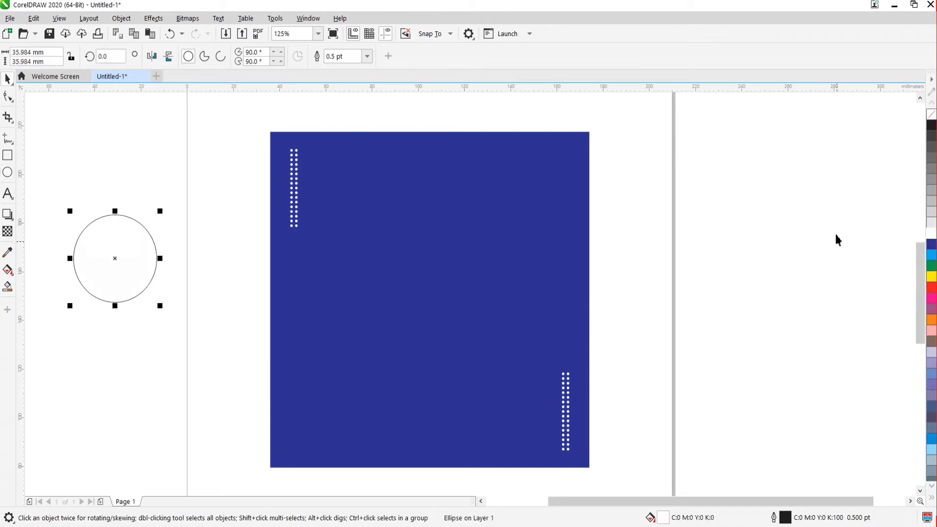
{"action": "right_click", "coordinate": [930, 116]}
Move the circle over the blue square's lower-left corner, enlarged to about 72 mm, and fill it yellow
{"action": "left_click_drag", "start_coordinate": [115, 257], "coordinate": [276, 471]}
{"action": "left_click_drag", "start_coordinate": [313, 419], "coordinate": [415, 330]}
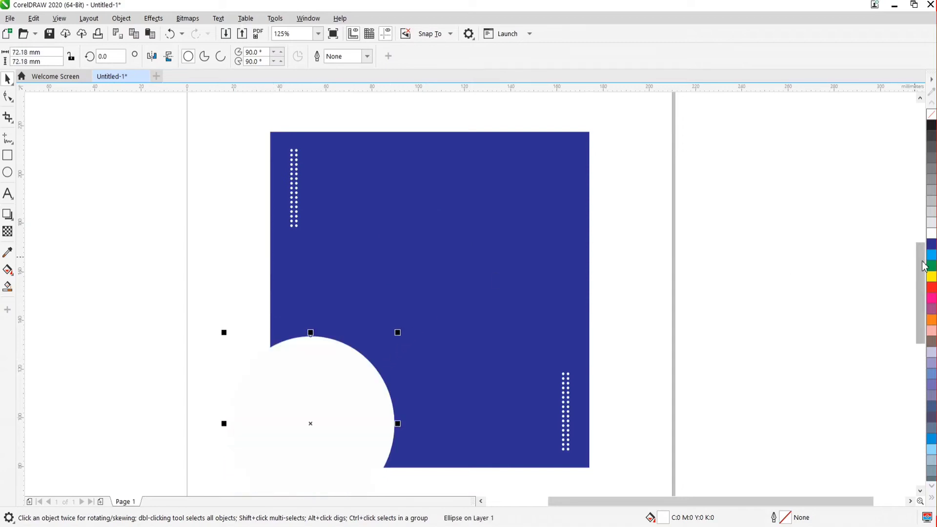
{"action": "left_click", "coordinate": [931, 277]}
{"action": "scroll", "coordinate": [371, 292], "scroll_direction": "down", "scroll_amount": 1}
{"action": "scroll", "coordinate": [371, 307], "scroll_direction": "up", "scroll_amount": 1}
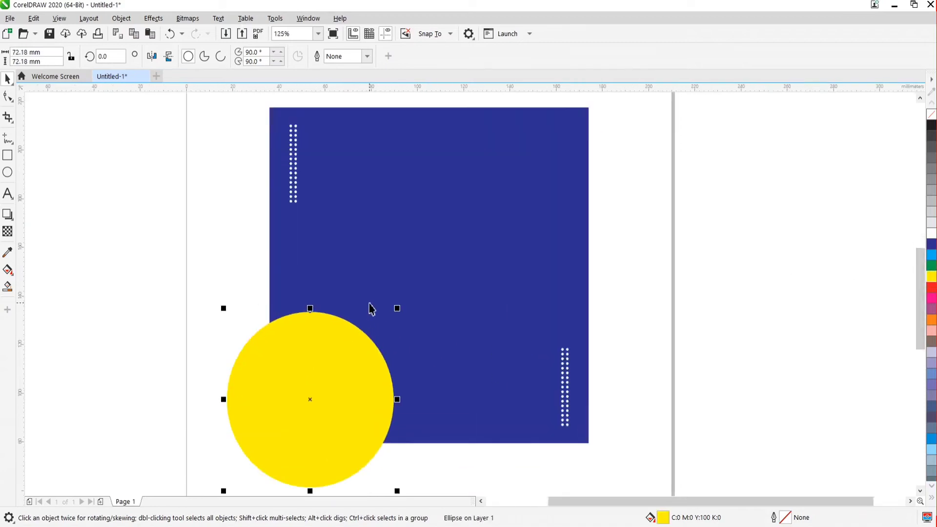
Move the yellow circle so that its center sits on the blue square's lower-left corner
{"action": "scroll", "coordinate": [328, 394], "scroll_direction": "down", "scroll_amount": 2}
{"action": "scroll", "coordinate": [328, 383], "scroll_direction": "up", "scroll_amount": 3}
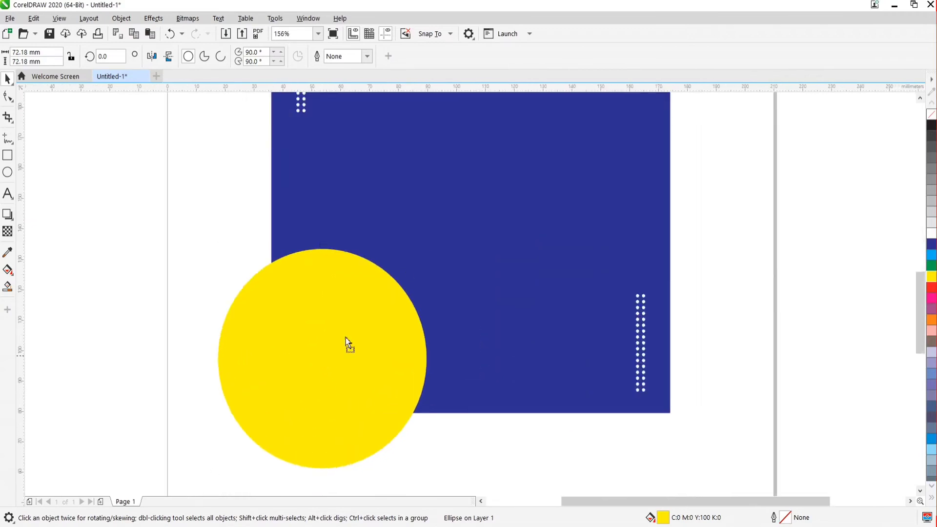
{"action": "left_click_drag", "start_coordinate": [509, 293], "coordinate": [505, 269]}
{"action": "left_click_drag", "start_coordinate": [495, 235], "coordinate": [277, 418]}
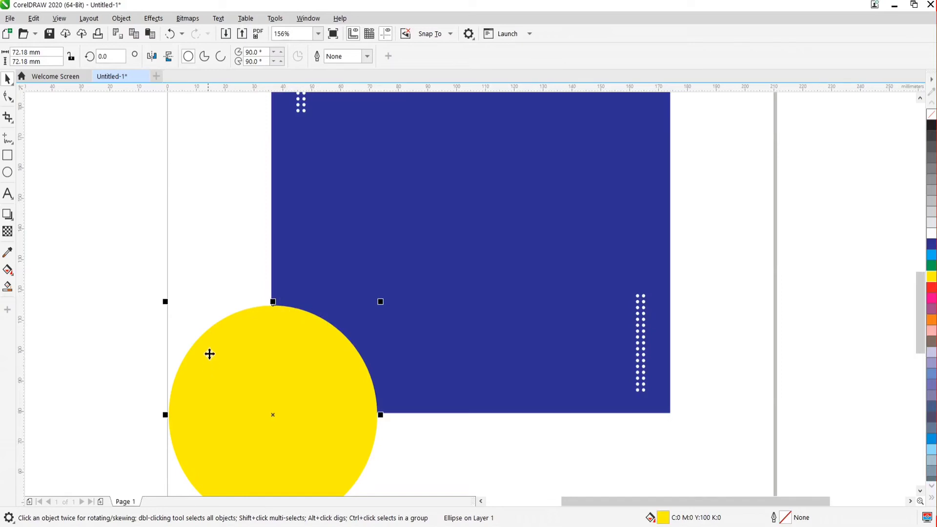
{"action": "left_click", "coordinate": [217, 321]}
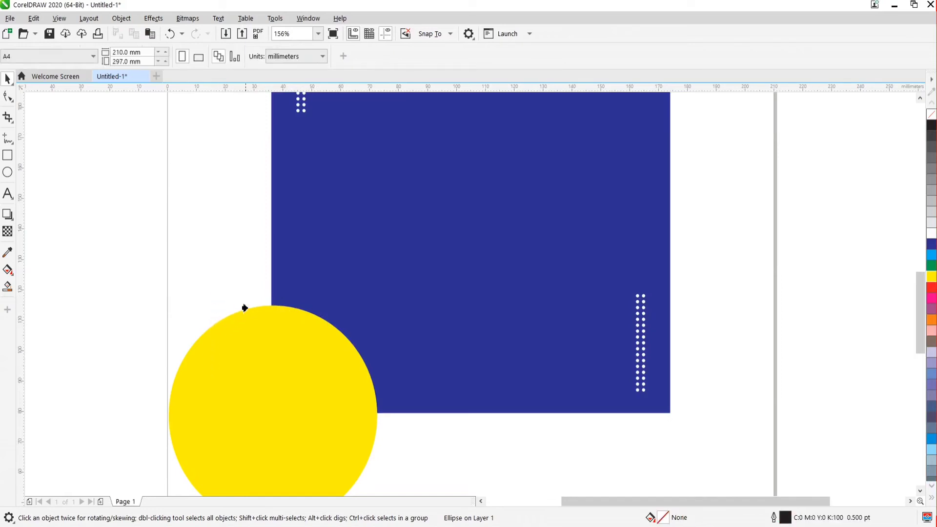
{"action": "key", "text": "space"}
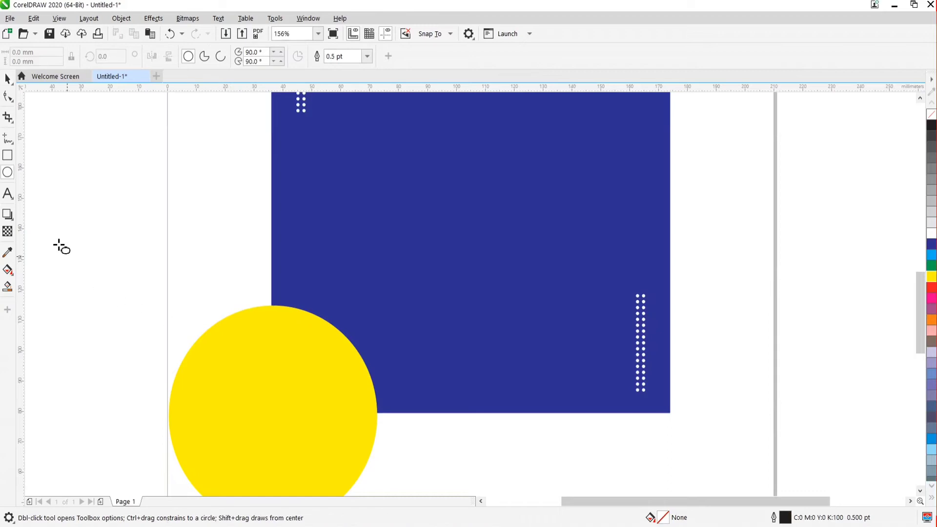
{"action": "key", "text": "space"}
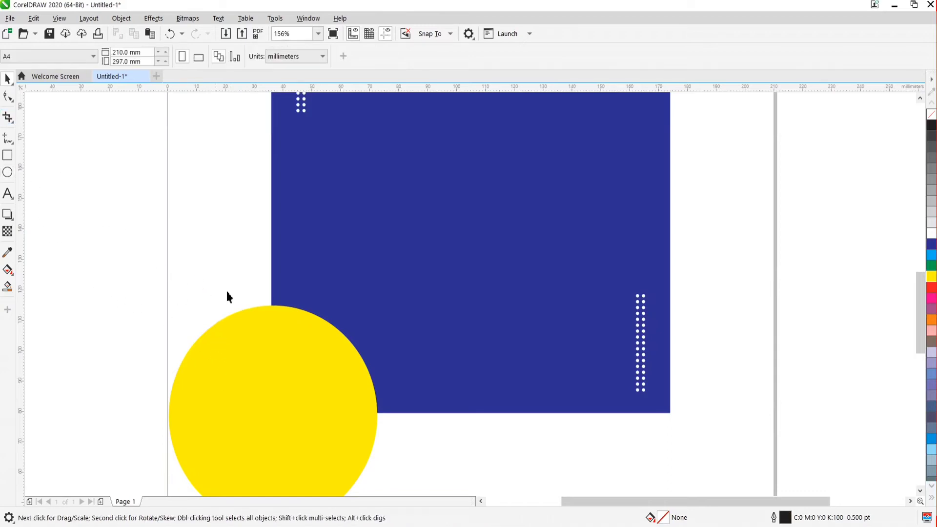
PowerClip the yellow circle inside the blue square so that only the part within the square shows
{"action": "left_click", "coordinate": [236, 349]}
{"action": "right_click", "coordinate": [229, 345]}
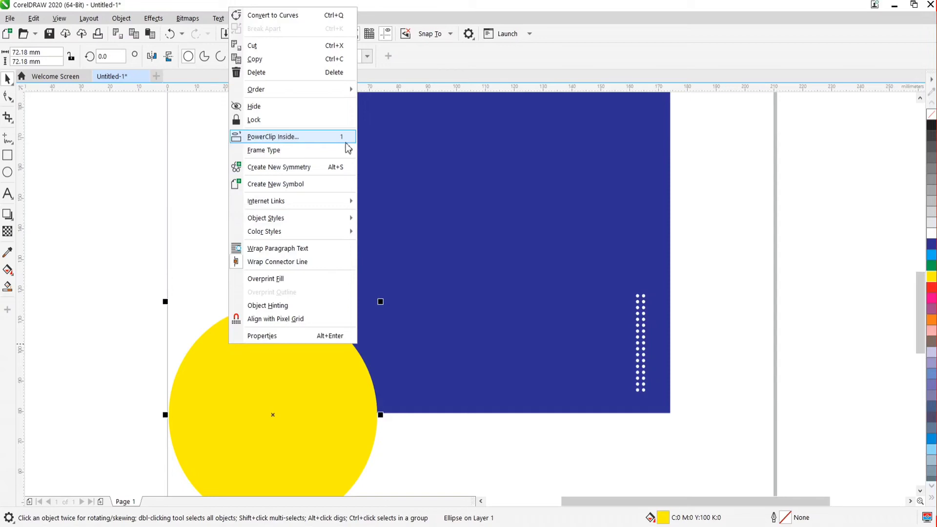
{"action": "left_click", "coordinate": [291, 137]}
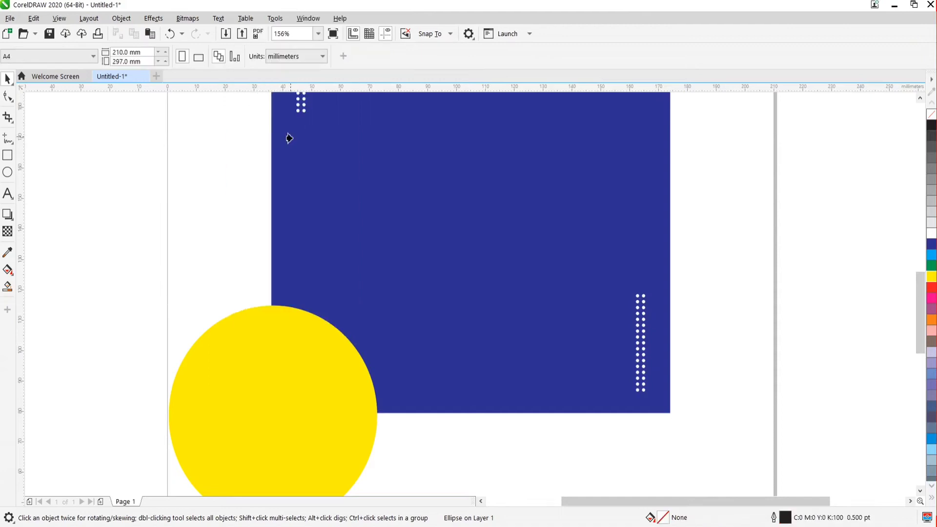
{"action": "left_click", "coordinate": [291, 223]}
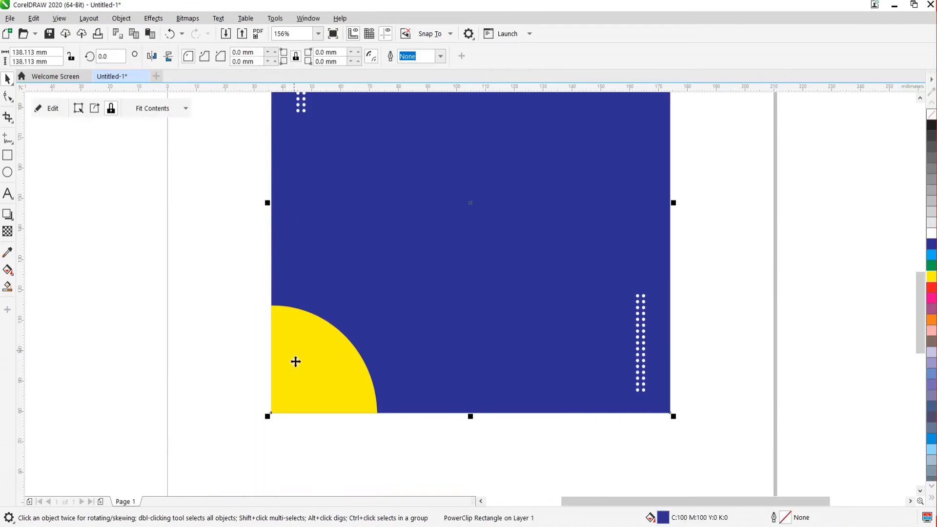
Open the contents of the blue square's PowerClip for editing
{"action": "scroll", "coordinate": [272, 355], "scroll_direction": "down", "scroll_amount": 2}
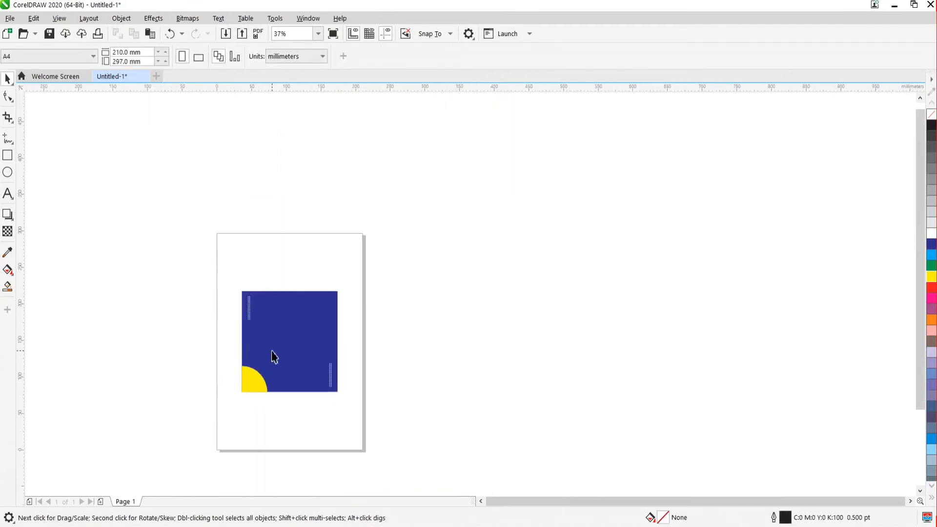
{"action": "scroll", "coordinate": [251, 368], "scroll_direction": "up", "scroll_amount": 1}
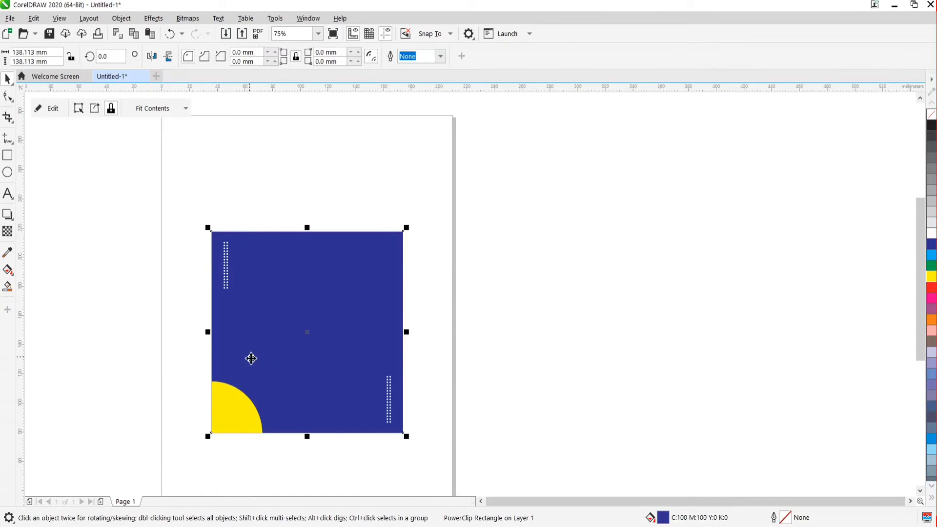
{"action": "right_click", "coordinate": [251, 359]}
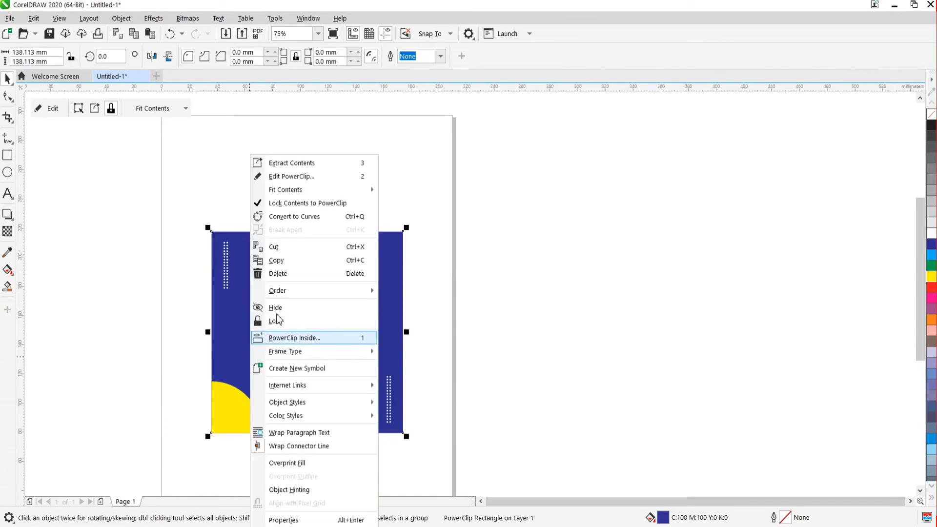
{"action": "left_click", "coordinate": [191, 341]}
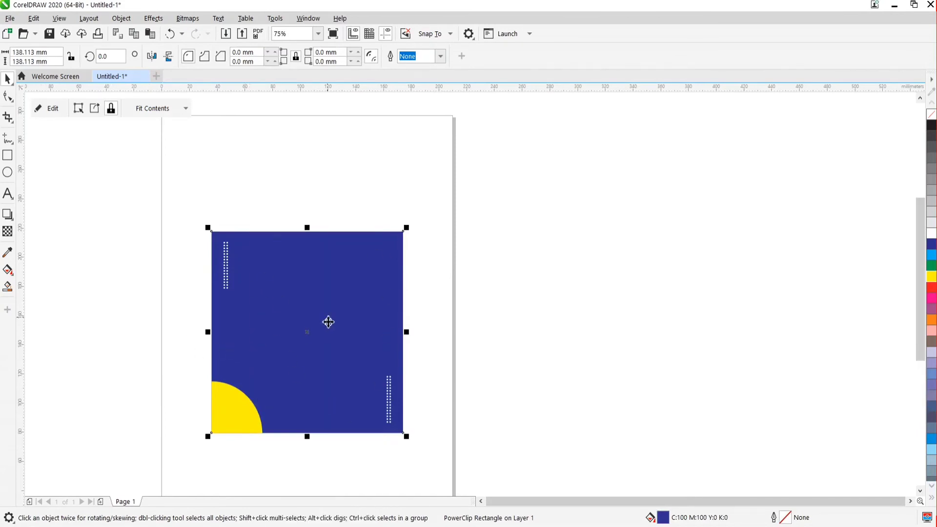
{"action": "double_click", "coordinate": [268, 343]}
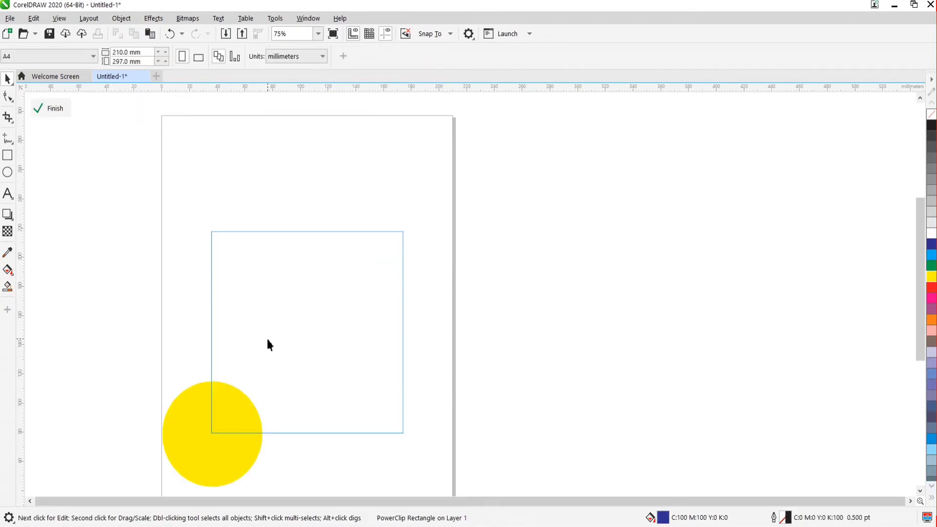
Copy the yellow circle so its center sits on the square's upper-right corner, and finish editing the PowerClip
{"action": "left_click", "coordinate": [211, 454]}
{"action": "left_click_drag", "start_coordinate": [215, 435], "coordinate": [403, 233]}
{"action": "left_click", "coordinate": [423, 319]}
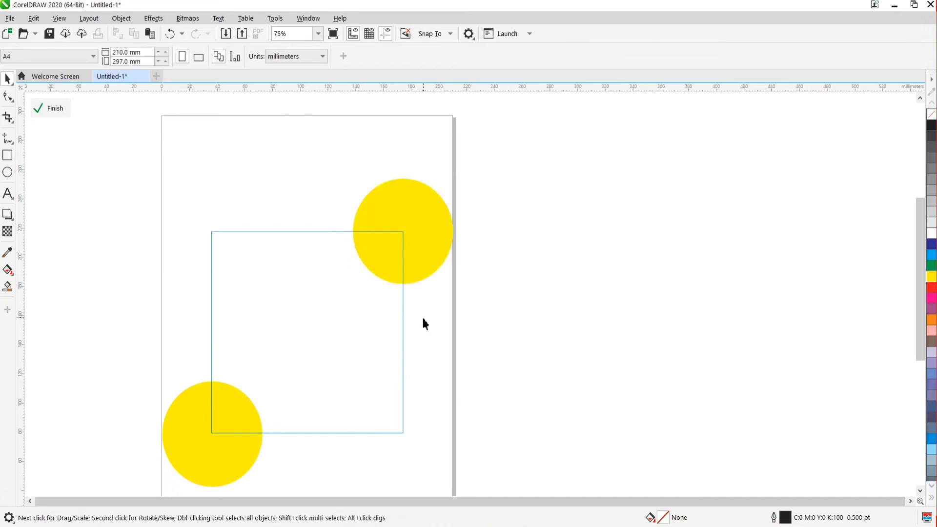
{"action": "left_click", "coordinate": [430, 247]}
{"action": "left_click", "coordinate": [426, 341]}
{"action": "left_click", "coordinate": [51, 112]}
{"action": "left_click", "coordinate": [524, 358]}
{"action": "scroll", "coordinate": [440, 262], "scroll_direction": "down", "scroll_amount": 2}
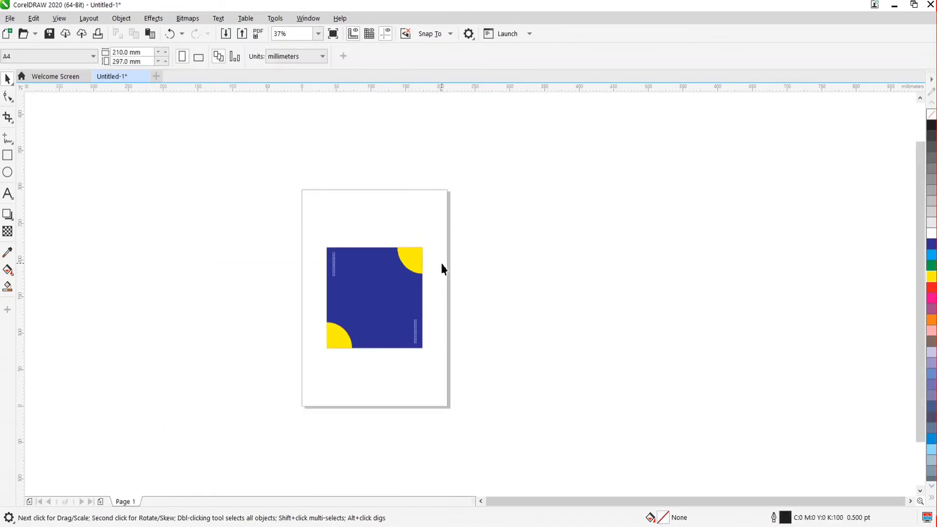
{"action": "scroll", "coordinate": [387, 305], "scroll_direction": "up", "scroll_amount": 4}
{"action": "scroll", "coordinate": [400, 289], "scroll_direction": "down", "scroll_amount": 2}
{"action": "scroll", "coordinate": [404, 259], "scroll_direction": "up", "scroll_amount": 2}
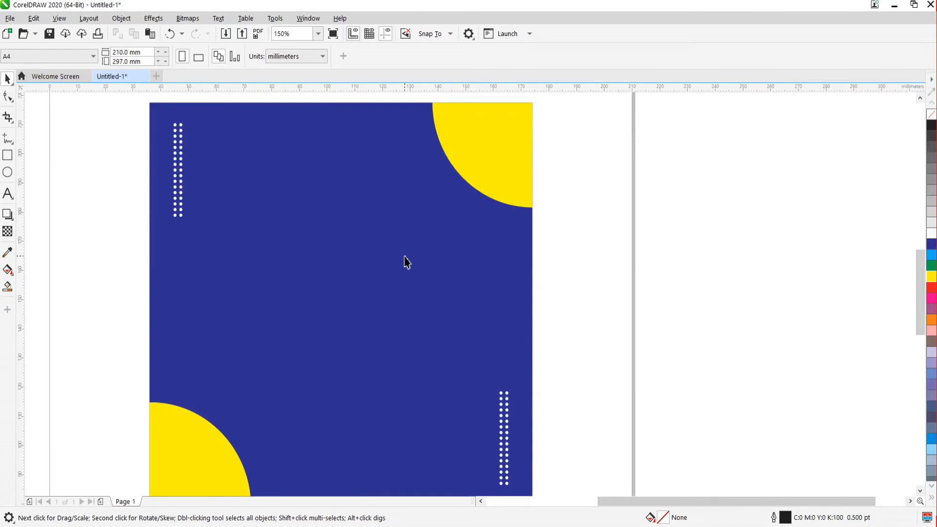
{"action": "left_click", "coordinate": [180, 150]}
{"action": "left_click", "coordinate": [179, 145]}
{"action": "scroll", "coordinate": [242, 188], "scroll_direction": "down", "scroll_amount": 1}
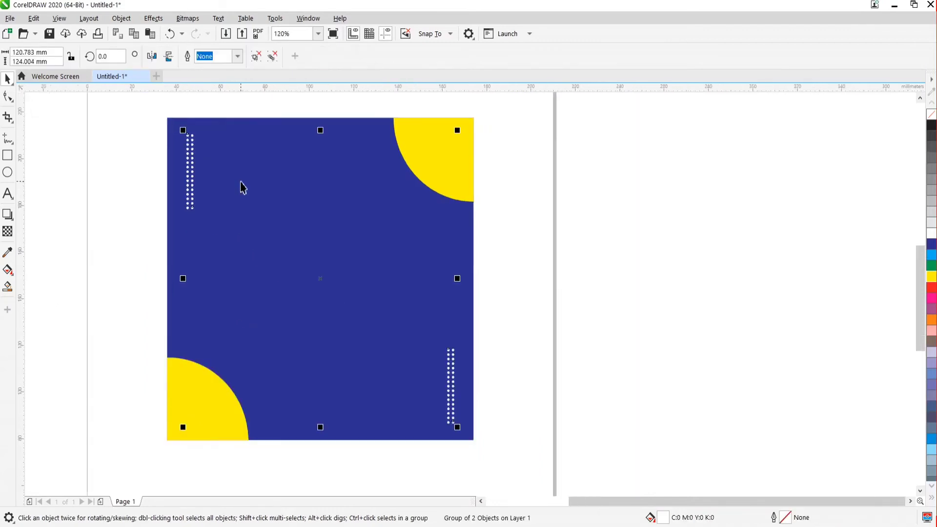
{"action": "scroll", "coordinate": [263, 251], "scroll_direction": "down", "scroll_amount": 1}
{"action": "scroll", "coordinate": [263, 252], "scroll_direction": "up", "scroll_amount": 1}
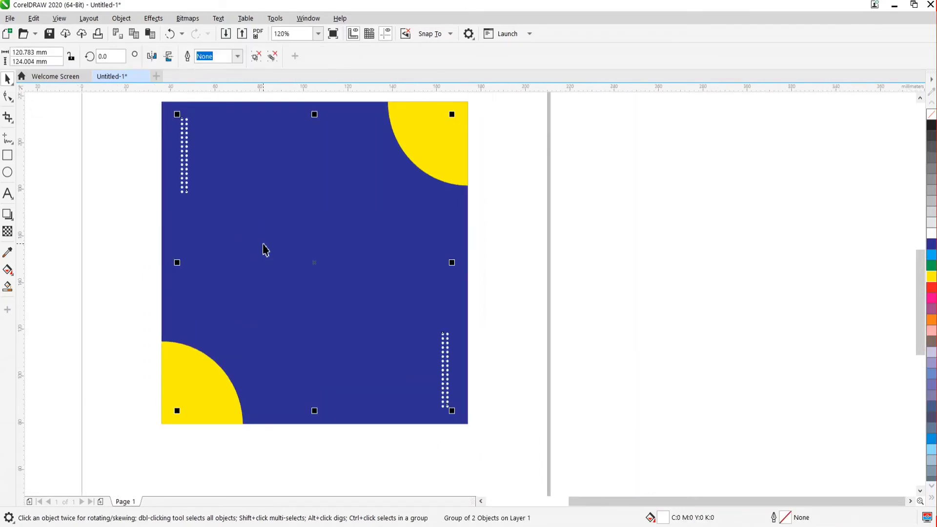
{"action": "left_click", "coordinate": [496, 325]}
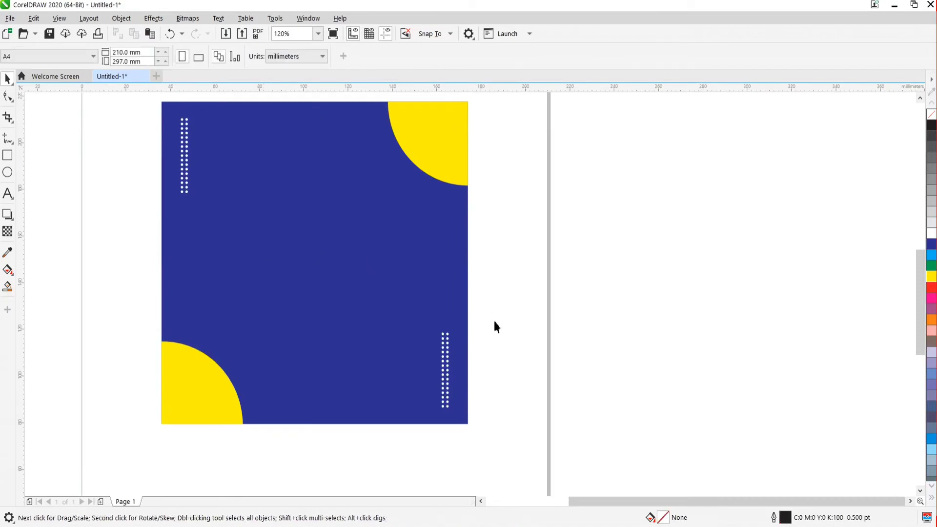
{"action": "left_click", "coordinate": [423, 154]}
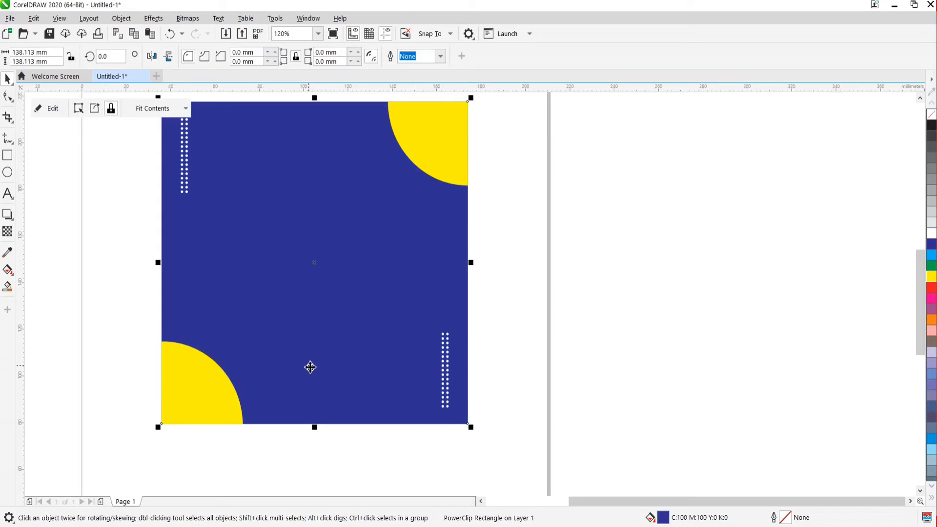
{"action": "left_click", "coordinate": [571, 272]}
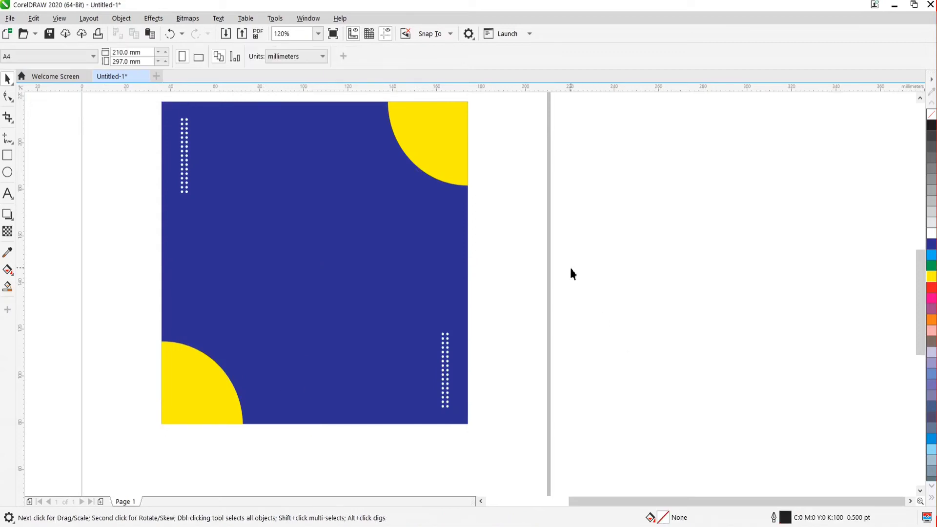
{"action": "scroll", "coordinate": [530, 330], "scroll_direction": "down", "scroll_amount": 1}
{"action": "scroll", "coordinate": [389, 299], "scroll_direction": "up", "scroll_amount": 1}
{"action": "scroll", "coordinate": [416, 315], "scroll_direction": "down", "scroll_amount": 1}
{"action": "scroll", "coordinate": [375, 292], "scroll_direction": "up", "scroll_amount": 1}
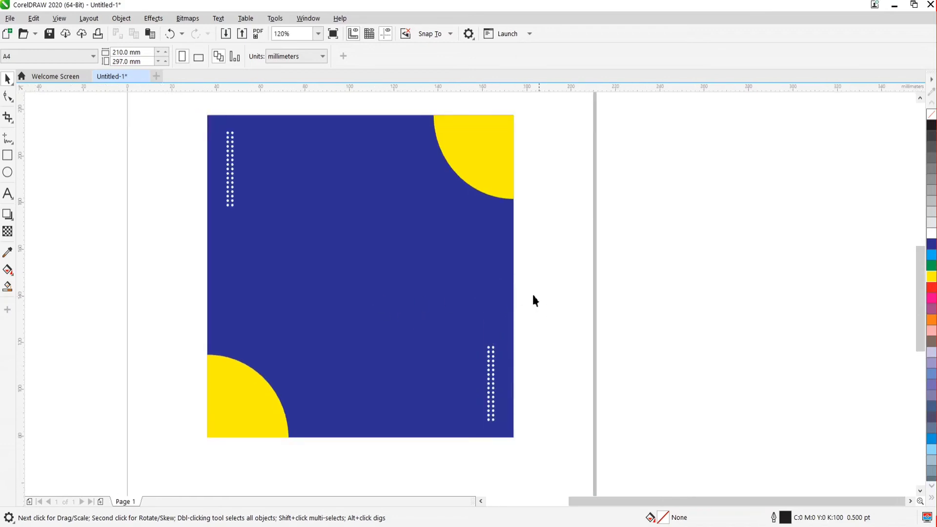
{"action": "left_click", "coordinate": [483, 167]}
{"action": "left_click", "coordinate": [250, 411]}
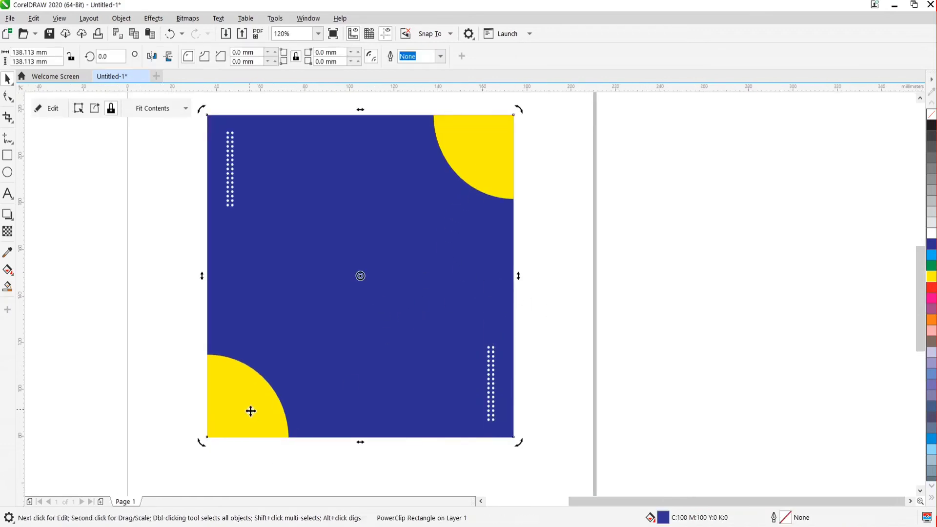
{"action": "left_click", "coordinate": [174, 274]}
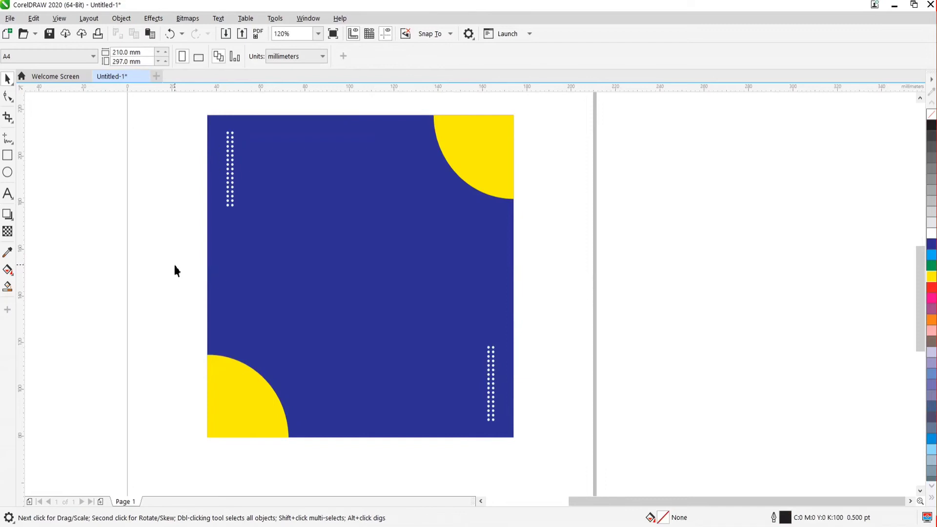
{"action": "left_click", "coordinate": [230, 385]}
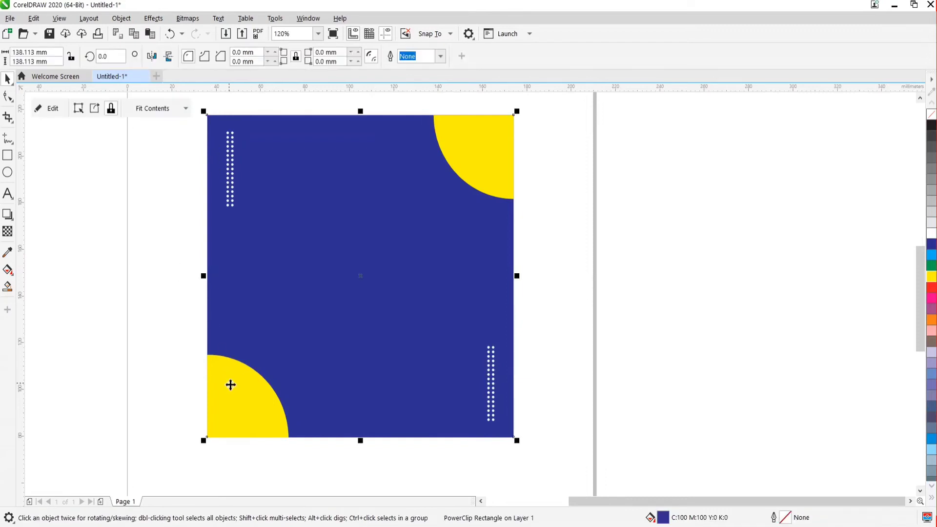
{"action": "double_click", "coordinate": [249, 396]}
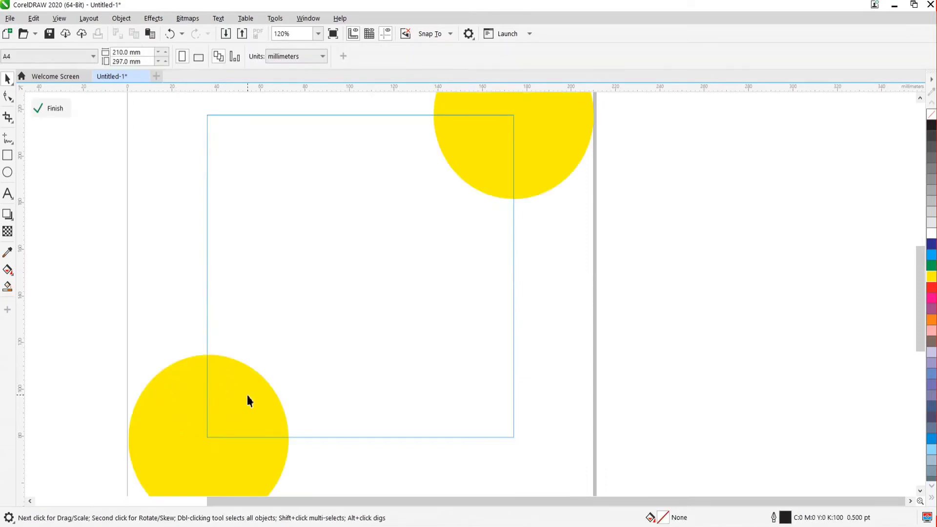
{"action": "left_click", "coordinate": [41, 114]}
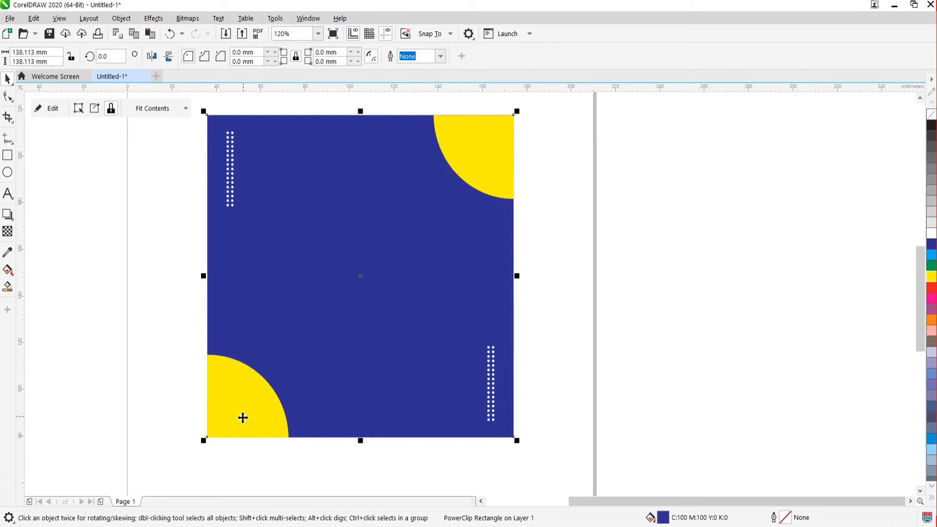
Duplicate the lower-left yellow circle inside the PowerClip, placed beside the upper-left dot strip and shrunk to about 17 mm
{"action": "left_click", "coordinate": [227, 393], "text": "ctrl"}
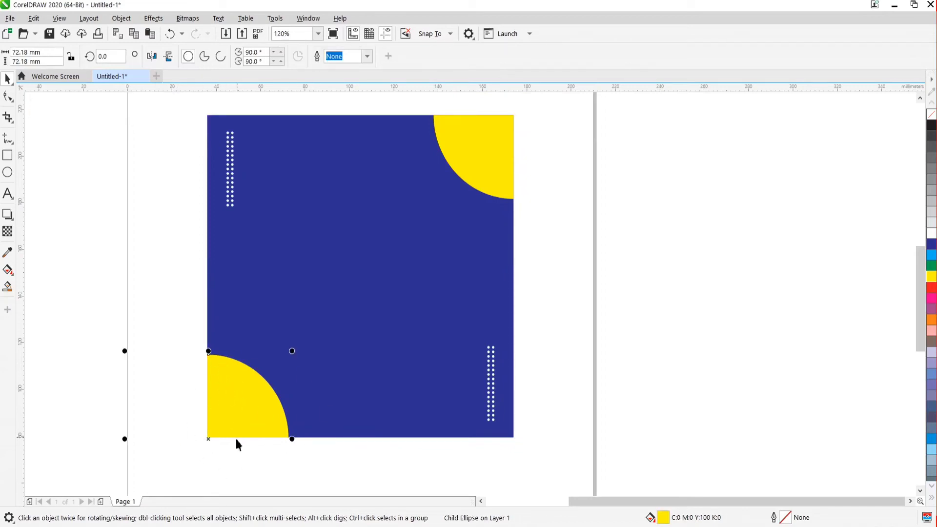
{"action": "left_click_drag", "start_coordinate": [209, 439], "coordinate": [325, 218]}
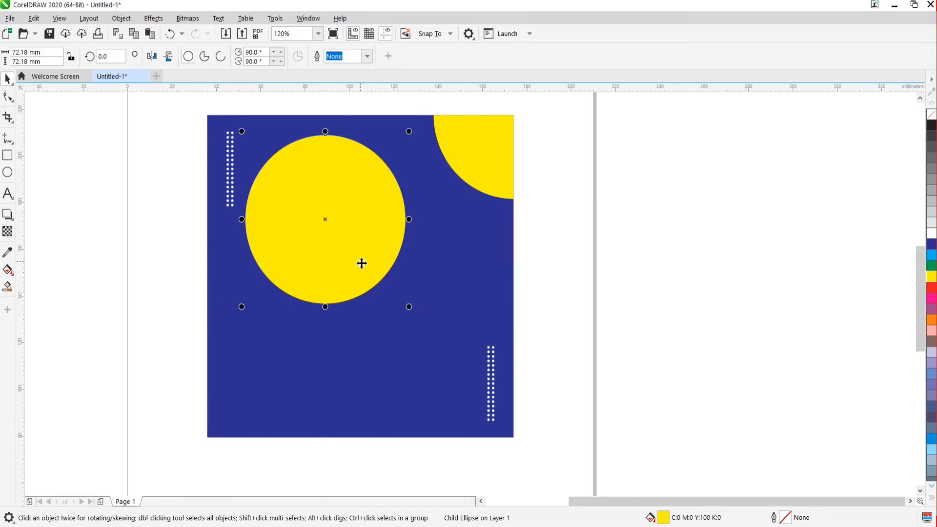
{"action": "key", "text": "ctrl+z"}
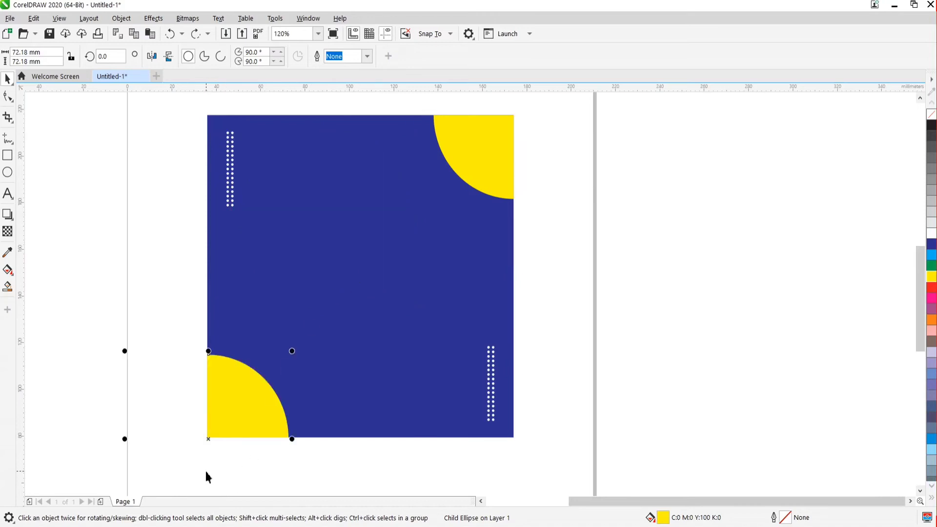
{"action": "left_click_drag", "start_coordinate": [207, 441], "coordinate": [323, 211]}
{"action": "left_click_drag", "start_coordinate": [409, 296], "coordinate": [282, 151]}
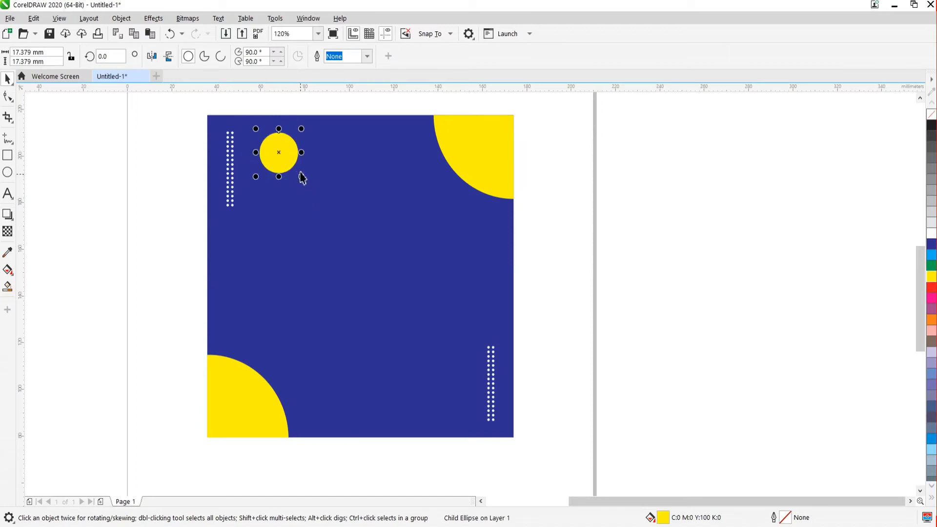
Make a concentric copy of the small yellow circle, enlarged to about 19.4 mm
{"action": "scroll", "coordinate": [299, 176], "scroll_direction": "up", "scroll_amount": 4}
{"action": "scroll", "coordinate": [292, 151], "scroll_direction": "down", "scroll_amount": 2}
{"action": "scroll", "coordinate": [313, 227], "scroll_direction": "up", "scroll_amount": 2}
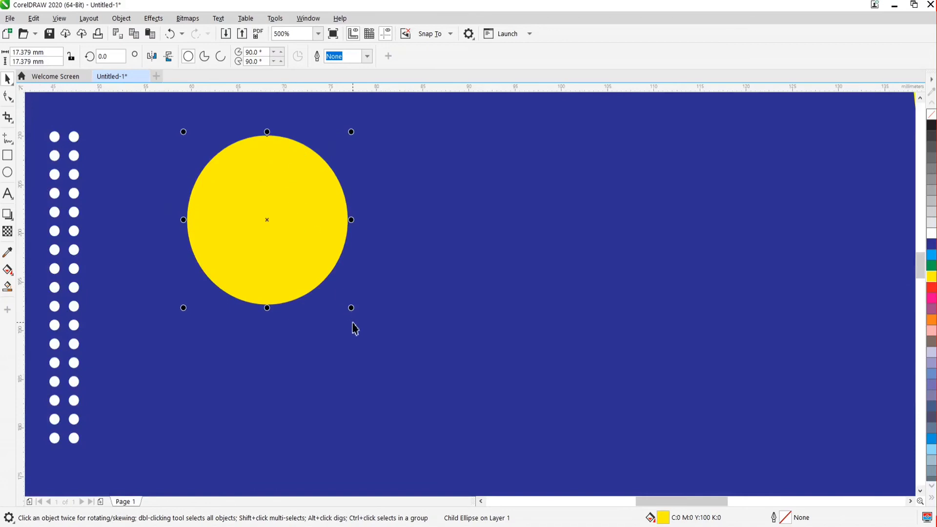
{"action": "left_click_drag", "start_coordinate": [352, 308], "coordinate": [365, 324]}
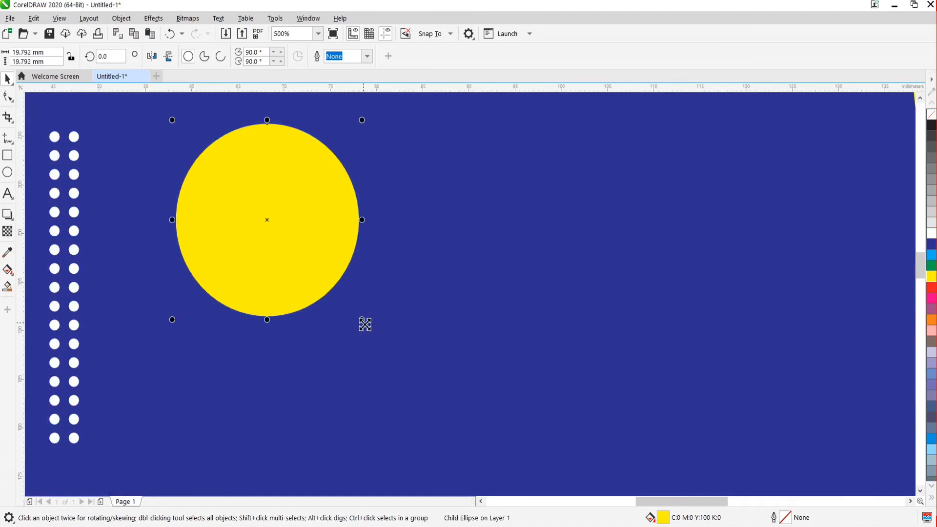
{"action": "key", "text": "ctrl+z"}
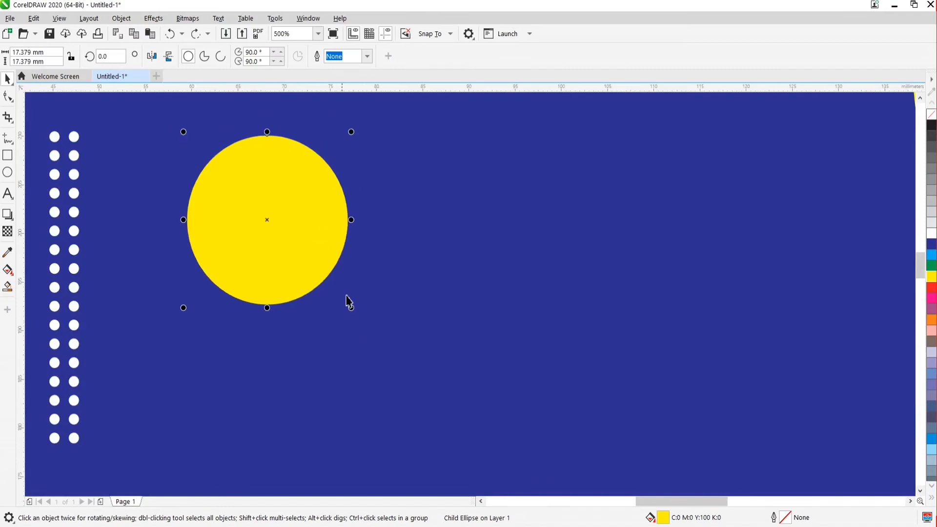
{"action": "left_click_drag", "start_coordinate": [354, 310], "coordinate": [364, 319]}
{"action": "right_click", "coordinate": [362, 319]}
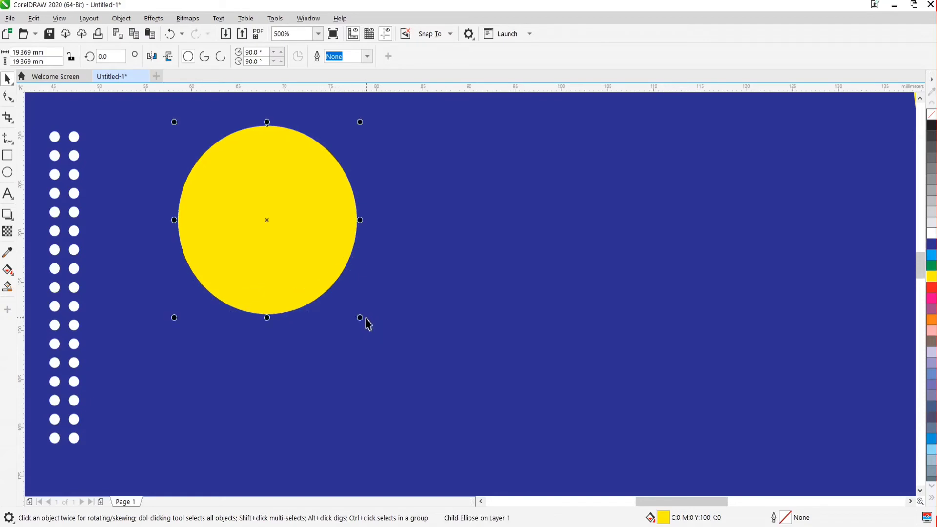
Open the blue square's PowerClip contents for editing and switch the display to Wireframe view
{"action": "left_click", "coordinate": [292, 370]}
{"action": "scroll", "coordinate": [308, 290], "scroll_direction": "down", "scroll_amount": 2}
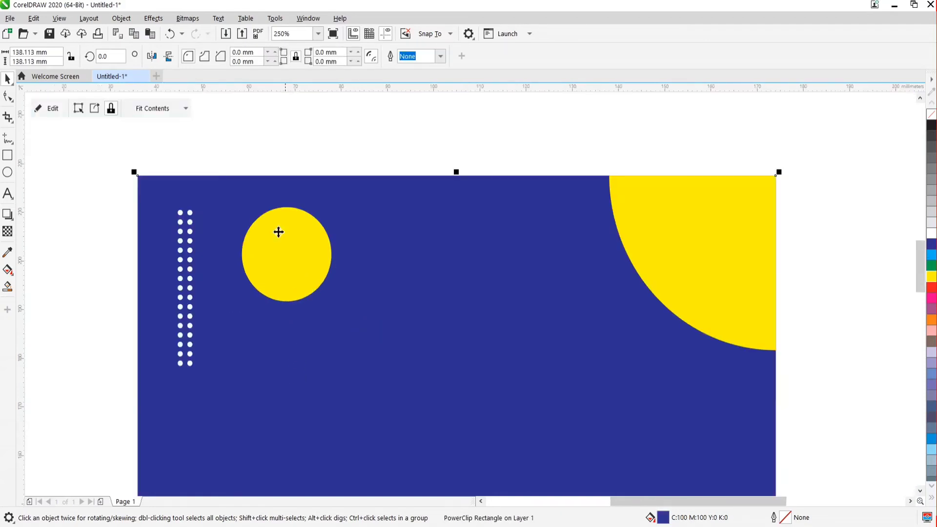
{"action": "double_click", "coordinate": [268, 199]}
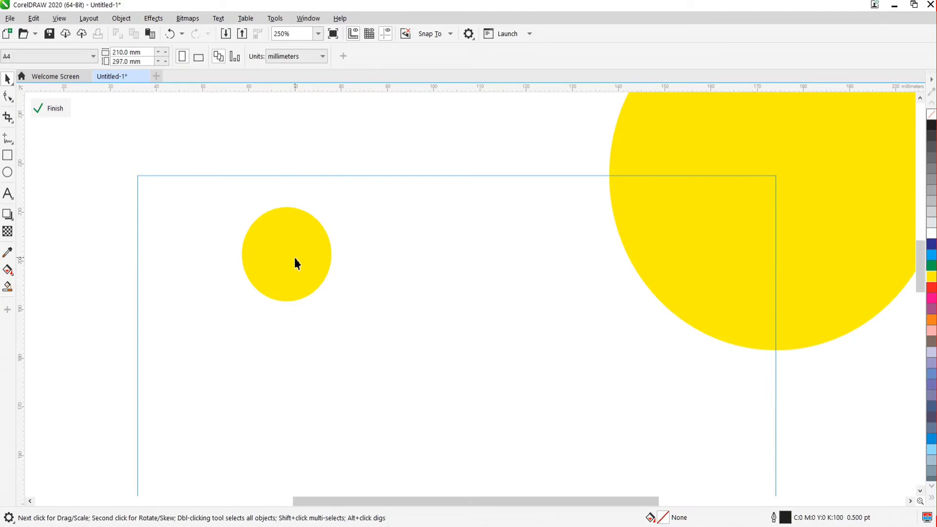
{"action": "left_click", "coordinate": [295, 258]}
{"action": "scroll", "coordinate": [297, 235], "scroll_direction": "up", "scroll_amount": 1}
{"action": "left_click", "coordinate": [243, 94]}
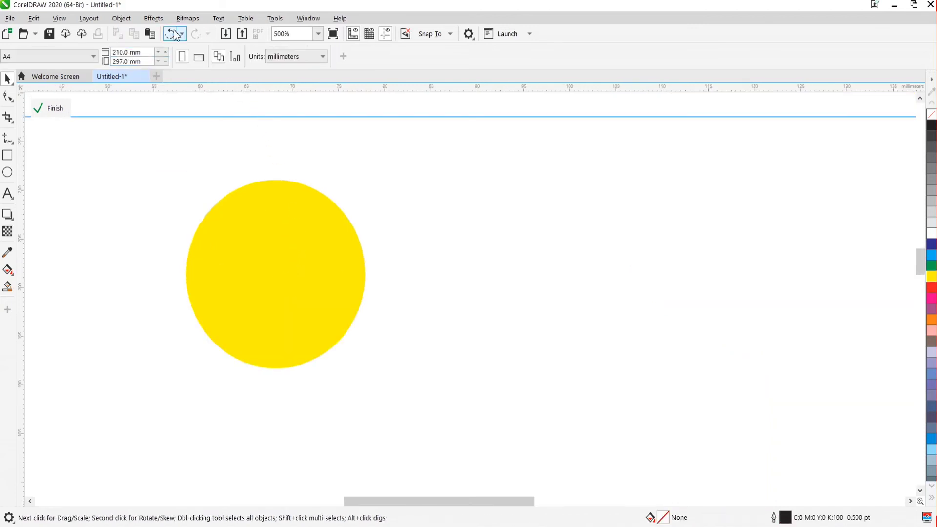
{"action": "left_click", "coordinate": [62, 22]}
{"action": "left_click", "coordinate": [78, 31]}
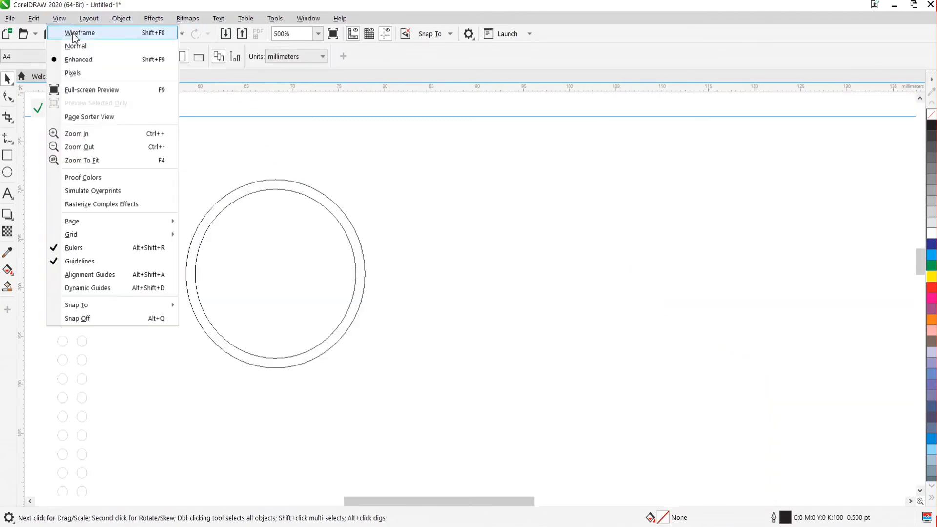
Select both concentric circle outlines and Combine them into one curve
{"action": "left_click", "coordinate": [286, 190]}
{"action": "left_click", "coordinate": [287, 195]}
{"action": "left_click", "coordinate": [286, 197]}
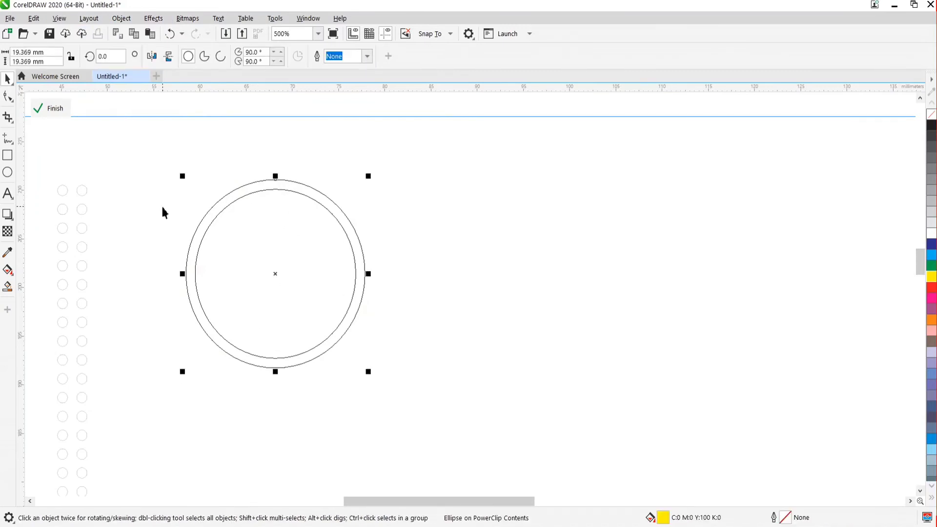
{"action": "left_click", "coordinate": [146, 159]}
{"action": "left_click_drag", "start_coordinate": [453, 449], "coordinate": [456, 449]}
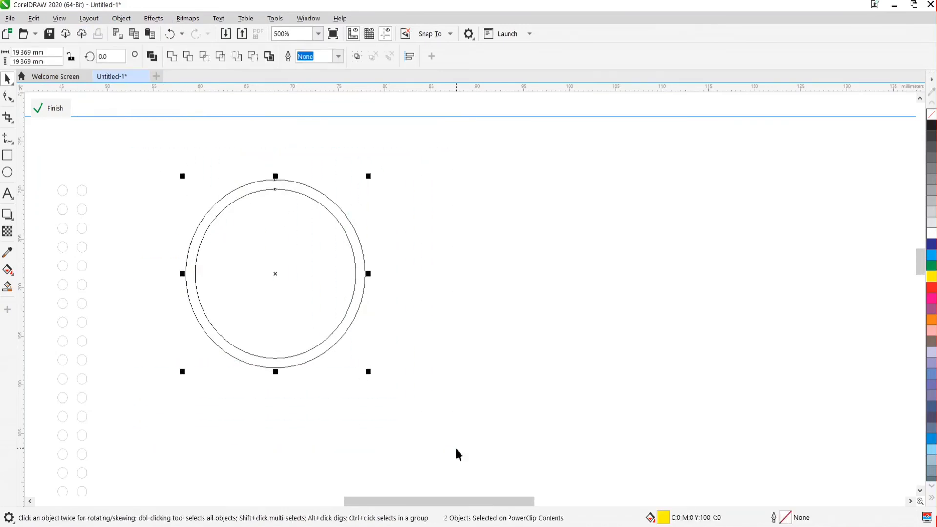
{"action": "left_click", "coordinate": [152, 56]}
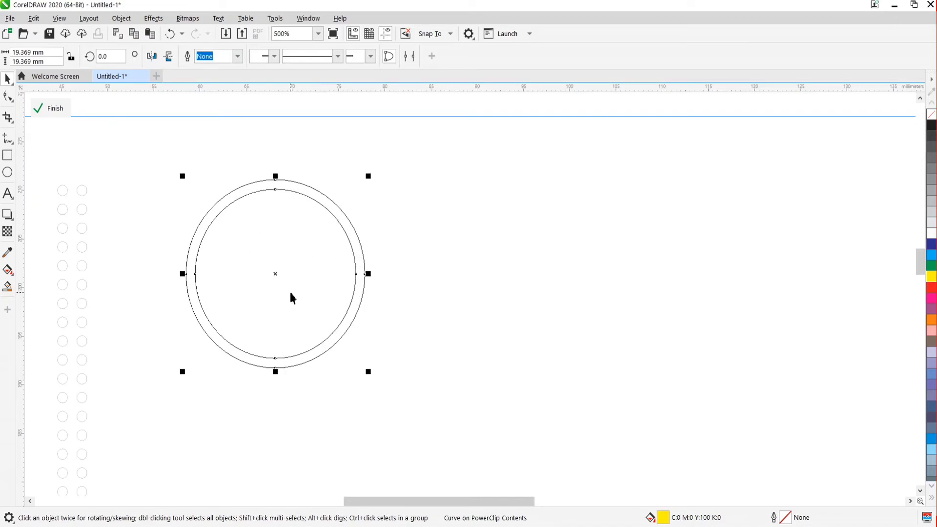
Return the display to Enhanced view and undo the Combine of the two circles
{"action": "left_click", "coordinate": [60, 19]}
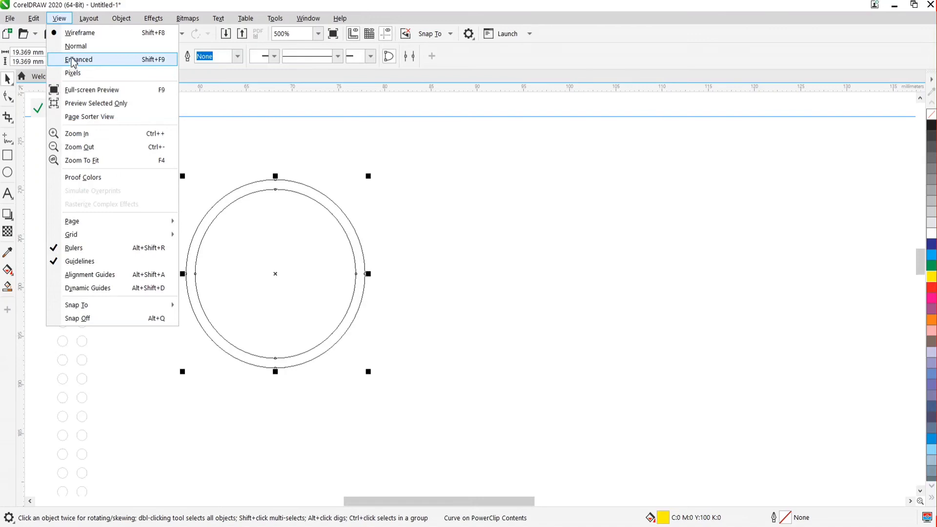
{"action": "left_click", "coordinate": [74, 60]}
{"action": "left_click", "coordinate": [312, 139]}
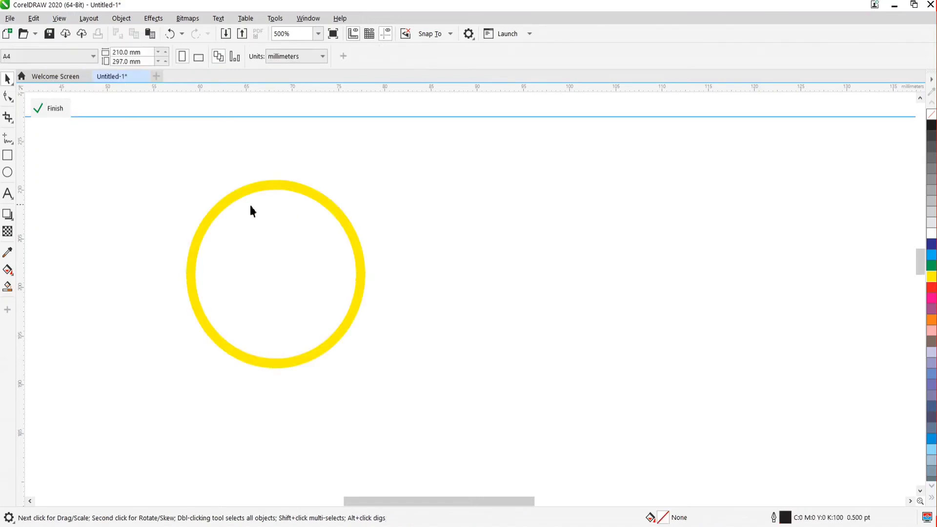
{"action": "left_click", "coordinate": [333, 208]}
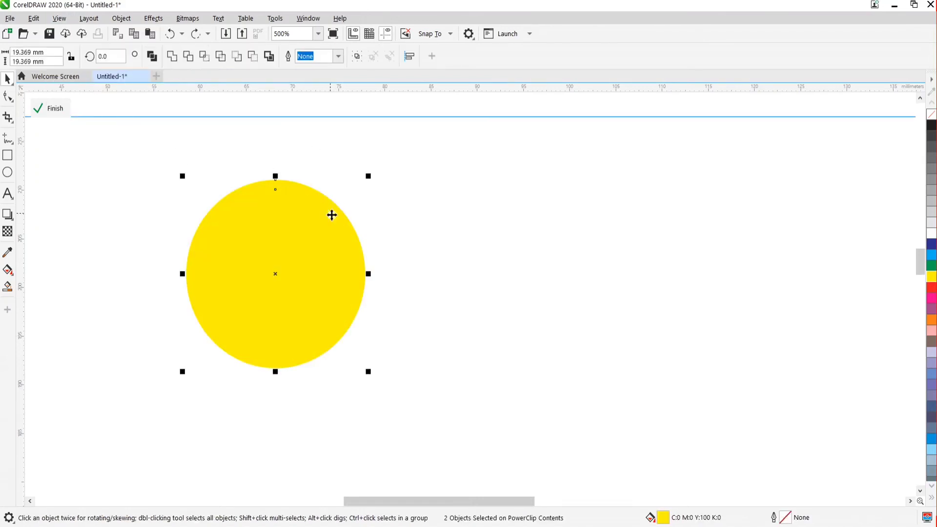
Combine the two concentric circles into a yellow ring and finish editing the blue square's PowerClip
{"action": "left_click", "coordinate": [395, 287]}
{"action": "key", "text": "ctrl+a"}
{"action": "left_click", "coordinate": [151, 57]}
{"action": "left_click", "coordinate": [329, 181]}
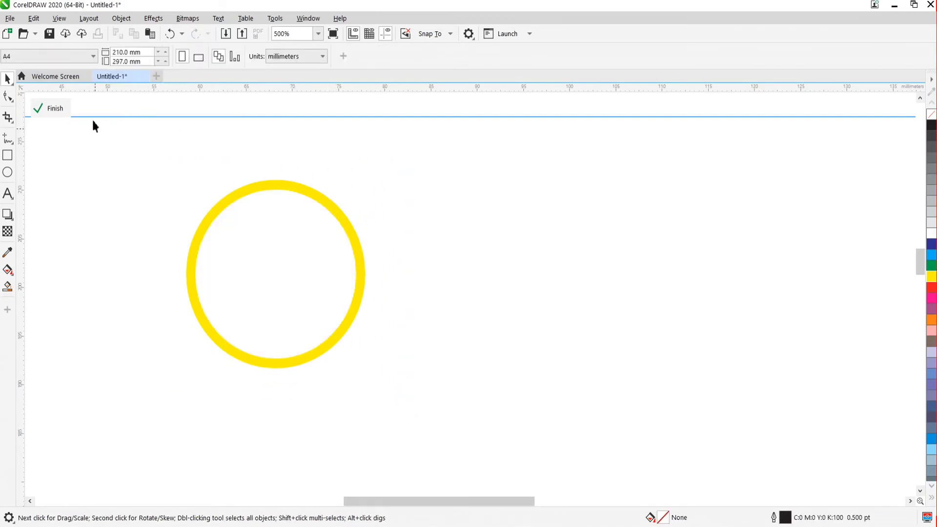
{"action": "left_click", "coordinate": [64, 107]}
{"action": "scroll", "coordinate": [313, 278], "scroll_direction": "down", "scroll_amount": 5}
{"action": "left_click", "coordinate": [326, 188]}
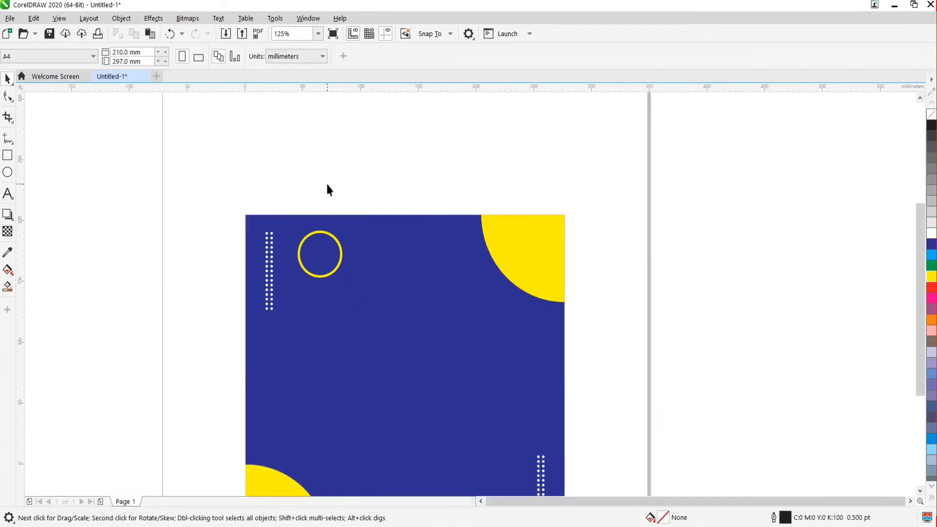
{"action": "scroll", "coordinate": [341, 277], "scroll_direction": "down", "scroll_amount": 2}
{"action": "scroll", "coordinate": [326, 256], "scroll_direction": "up", "scroll_amount": 2}
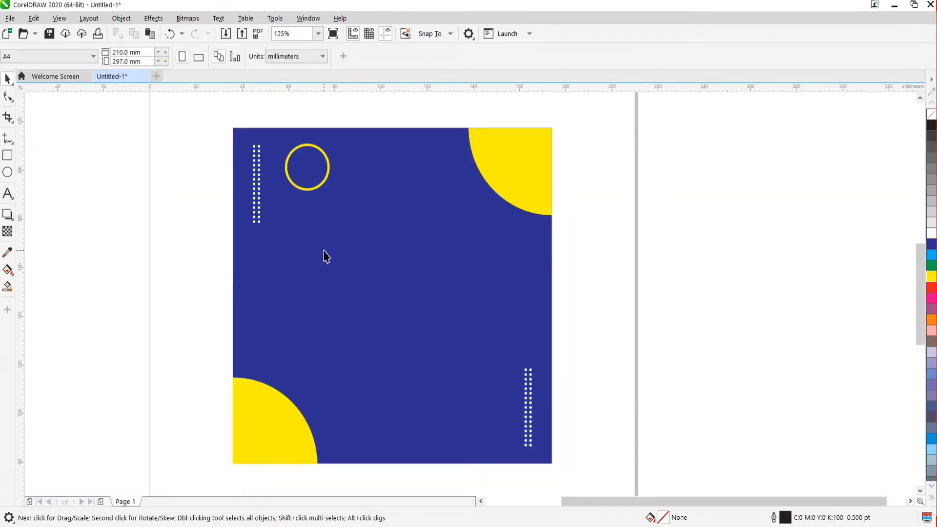
Copy the thin yellow ring from the square's upper-left area to beside the lower-right dot strip
{"action": "left_click", "coordinate": [321, 198]}
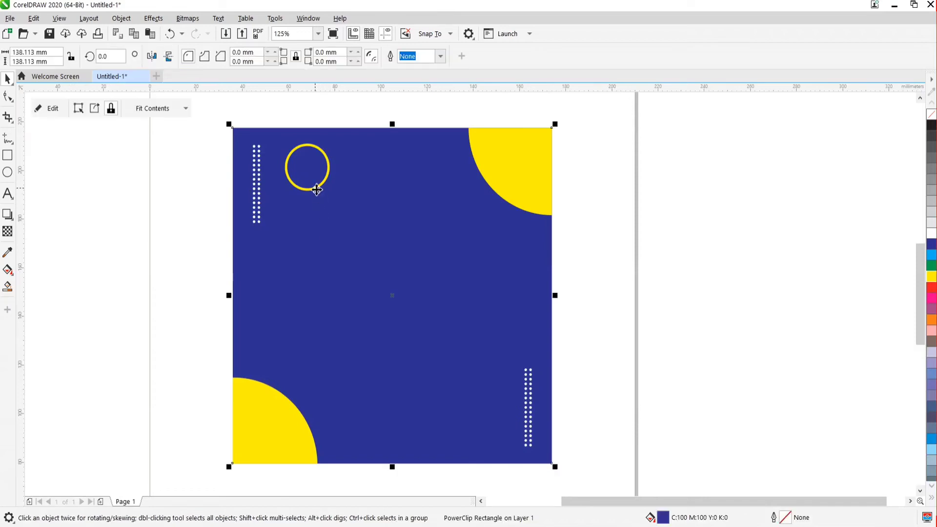
{"action": "left_click", "coordinate": [316, 190], "text": "ctrl"}
{"action": "left_click_drag", "start_coordinate": [311, 175], "coordinate": [490, 427]}
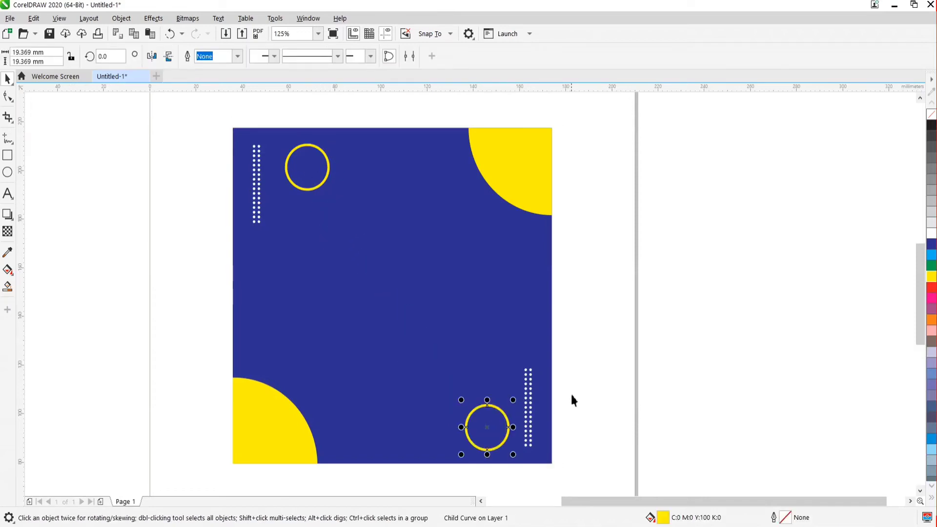
{"action": "left_click", "coordinate": [595, 391]}
{"action": "scroll", "coordinate": [417, 312], "scroll_direction": "down", "scroll_amount": 1}
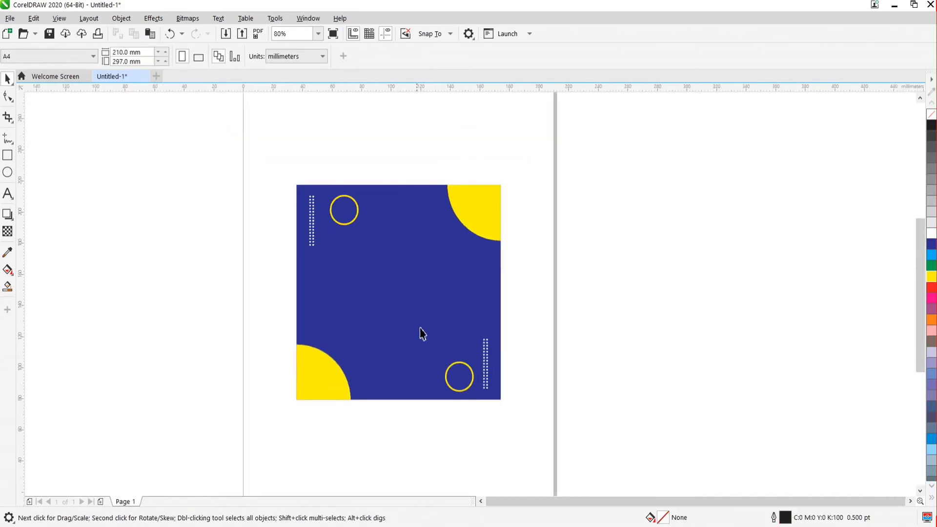
Add two smaller copies of the lower-right ring beside it, making the smallest about 9 mm wide
{"action": "left_click", "coordinate": [457, 374]}
{"action": "left_click", "coordinate": [456, 372], "text": "ctrl"}
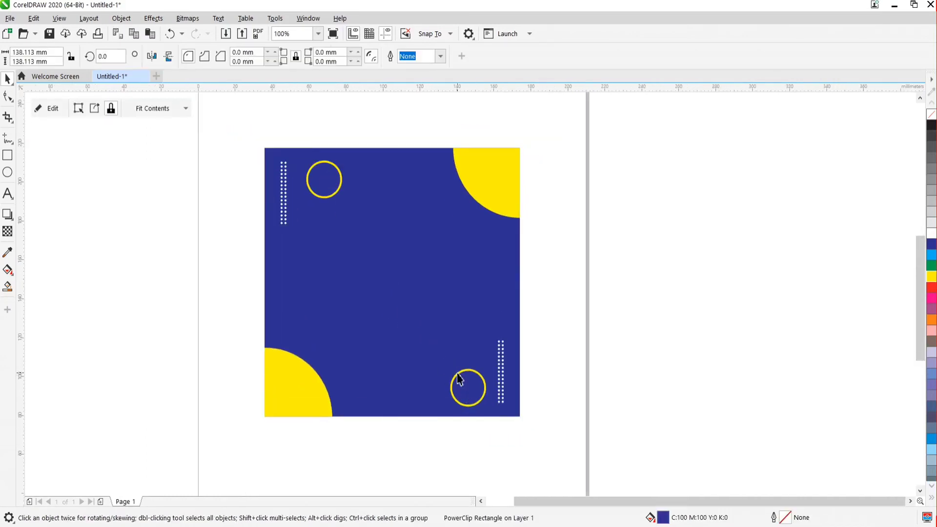
{"action": "left_click_drag", "start_coordinate": [470, 389], "coordinate": [427, 367]}
{"action": "left_click", "coordinate": [440, 349]}
{"action": "left_click", "coordinate": [438, 344], "text": "ctrl"}
{"action": "left_click_drag", "start_coordinate": [438, 342], "coordinate": [436, 370]}
{"action": "left_click", "coordinate": [533, 410]}
Shift the smallest yellow ring slightly closer to the large lower-right ring
{"action": "scroll", "coordinate": [454, 377], "scroll_direction": "up", "scroll_amount": 2}
{"action": "scroll", "coordinate": [449, 388], "scroll_direction": "down", "scroll_amount": 2}
{"action": "scroll", "coordinate": [435, 377], "scroll_direction": "up", "scroll_amount": 1}
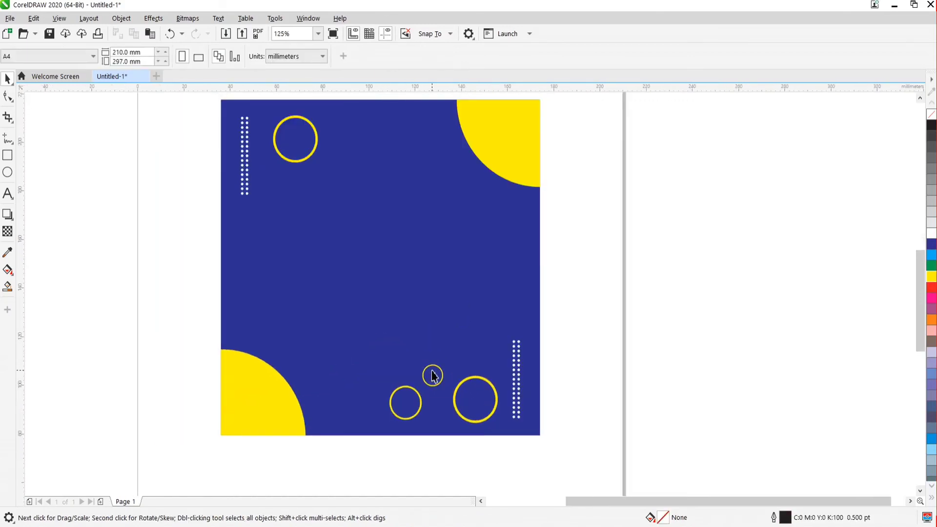
{"action": "left_click", "coordinate": [434, 377]}
{"action": "left_click", "coordinate": [434, 378], "text": "ctrl"}
{"action": "left_click_drag", "start_coordinate": [434, 378], "coordinate": [438, 378]}
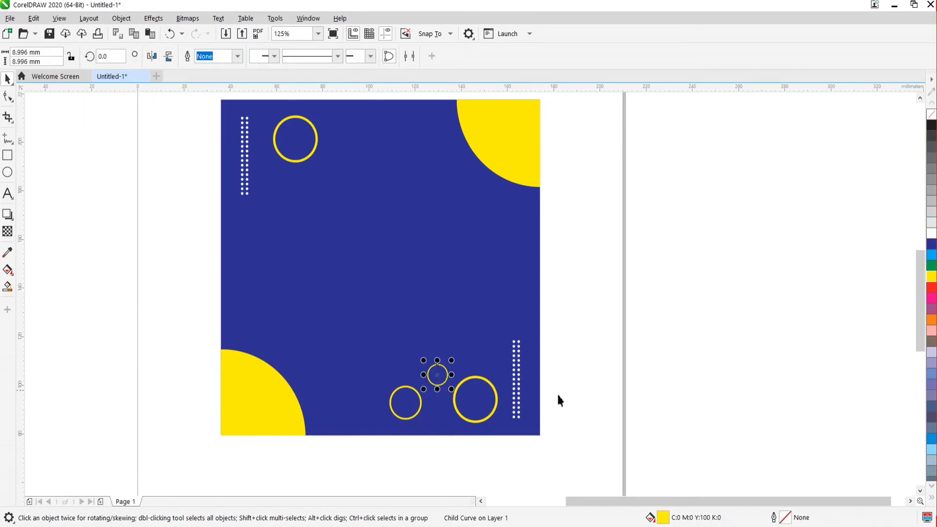
{"action": "left_click", "coordinate": [548, 428]}
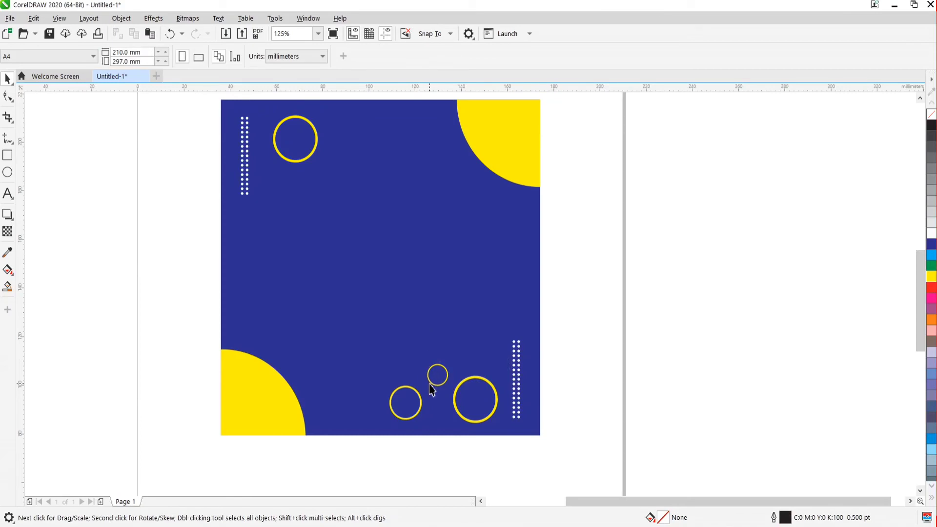
Open the blue square's PowerClip contents for editing and delete the single upper-left ring
{"action": "left_click", "coordinate": [311, 161]}
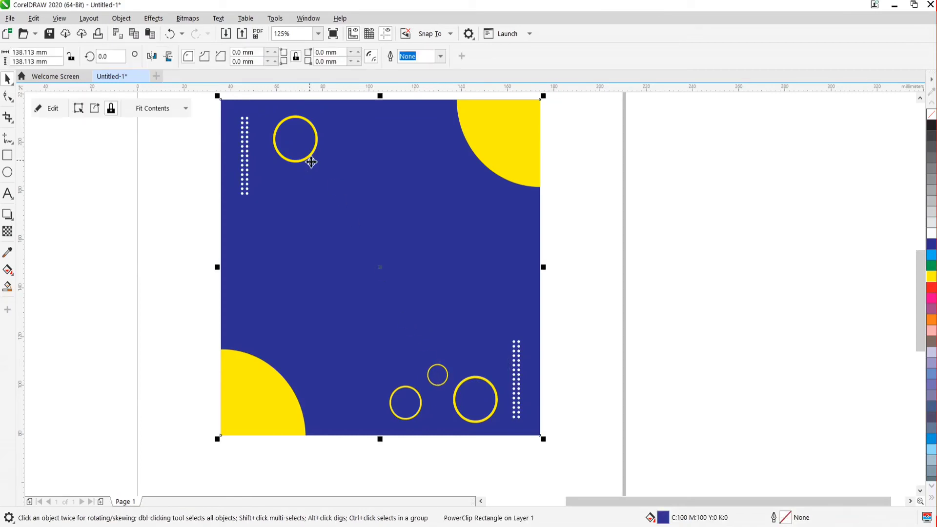
{"action": "double_click", "coordinate": [304, 153]}
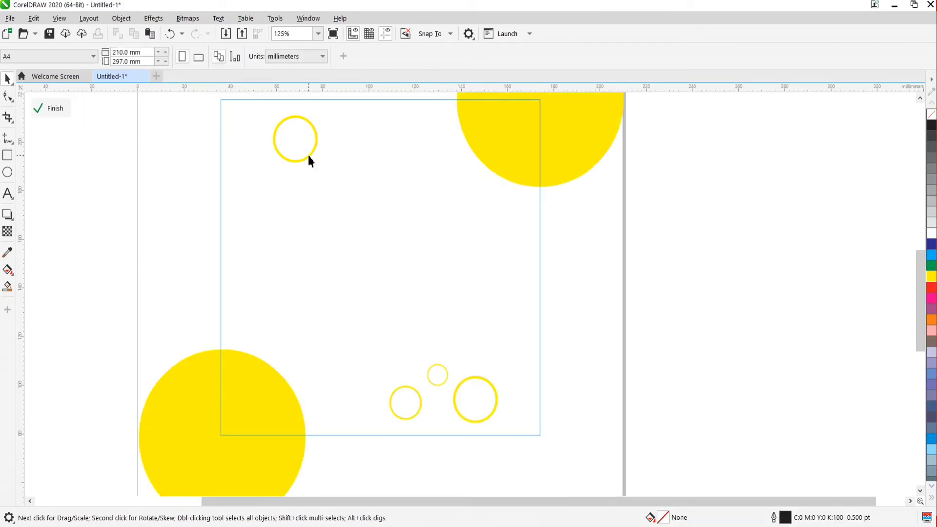
{"action": "left_click", "coordinate": [306, 153]}
{"action": "key", "text": "Delete"}
Copy the three lower-right rings to the upper-left area, rotate the copies 180 degrees and finish editing the PowerClip
{"action": "left_click_drag", "start_coordinate": [350, 468], "coordinate": [350, 467]}
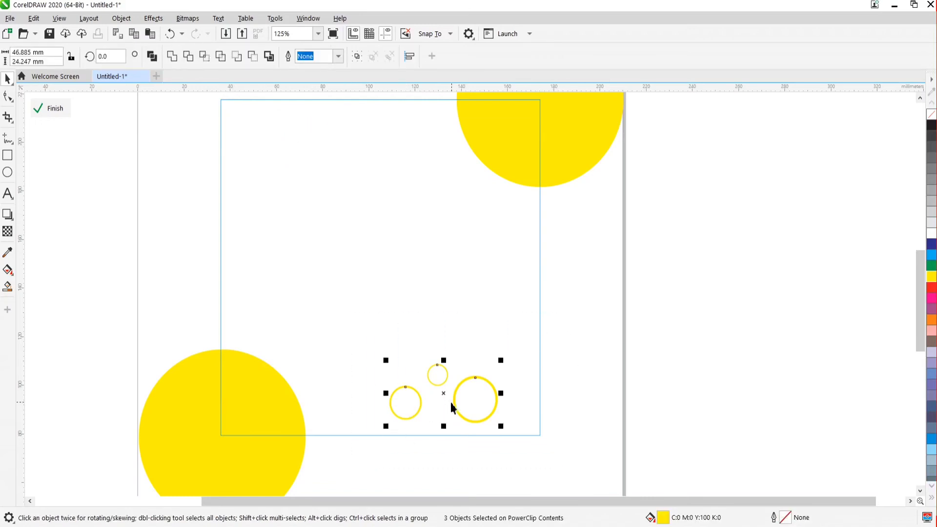
{"action": "left_click_drag", "start_coordinate": [446, 396], "coordinate": [303, 145]}
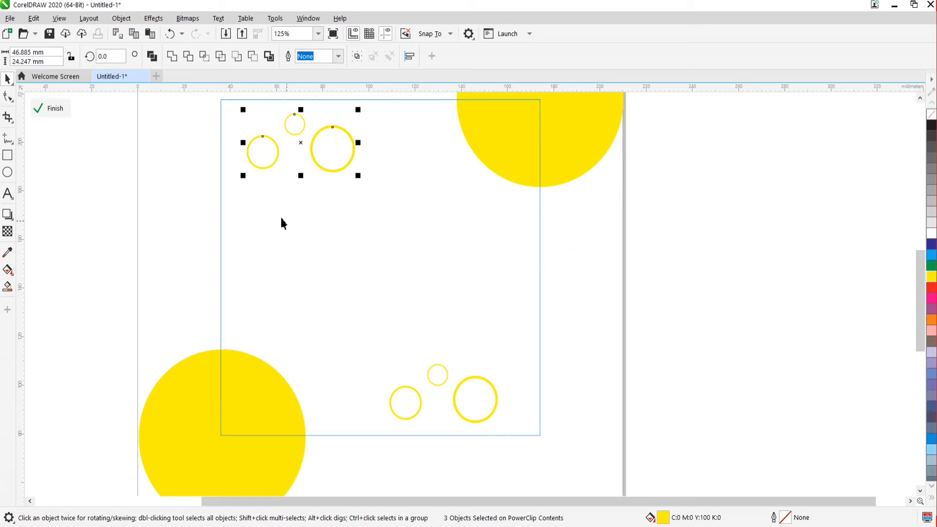
{"action": "left_click", "coordinate": [349, 134]}
{"action": "left_click_drag", "start_coordinate": [358, 108], "coordinate": [264, 167]}
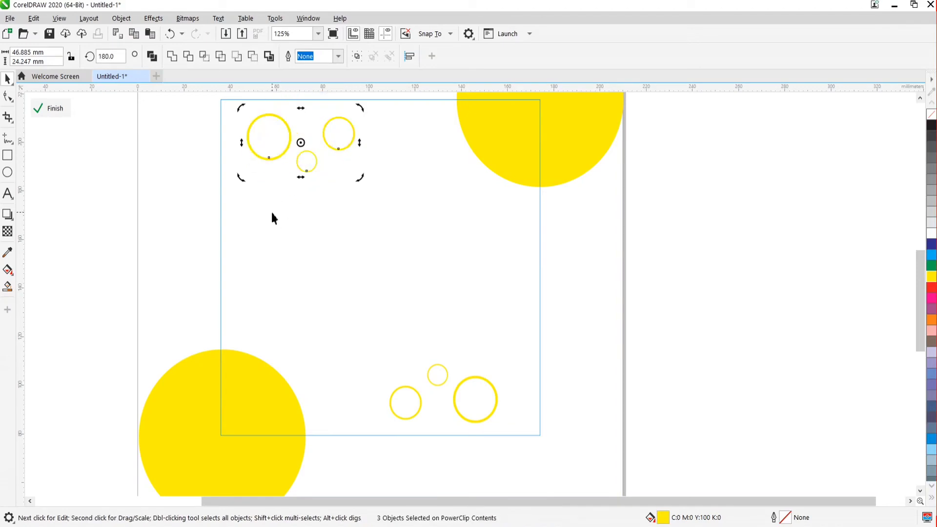
{"action": "left_click", "coordinate": [210, 219], "text": "ctrl"}
{"action": "left_click", "coordinate": [184, 226]}
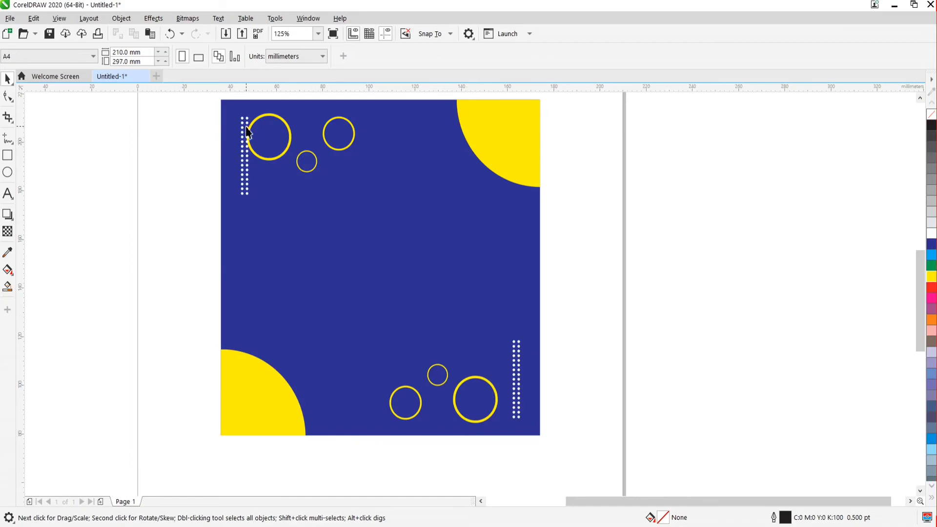
Group the three upper-left rings inside the blue square's PowerClip and finish editing its contents
{"action": "scroll", "coordinate": [251, 139], "scroll_direction": "up", "scroll_amount": 2}
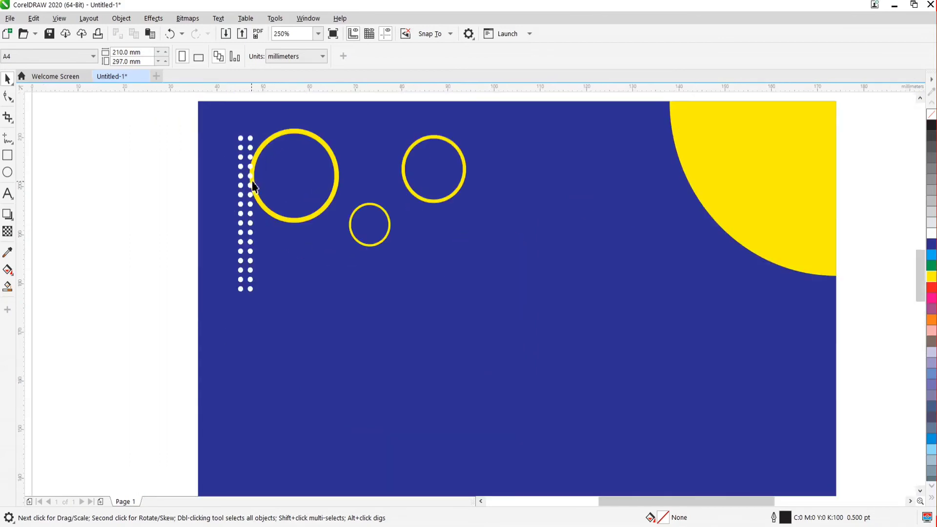
{"action": "left_click", "coordinate": [277, 140]}
{"action": "left_click", "coordinate": [277, 140], "text": "ctrl"}
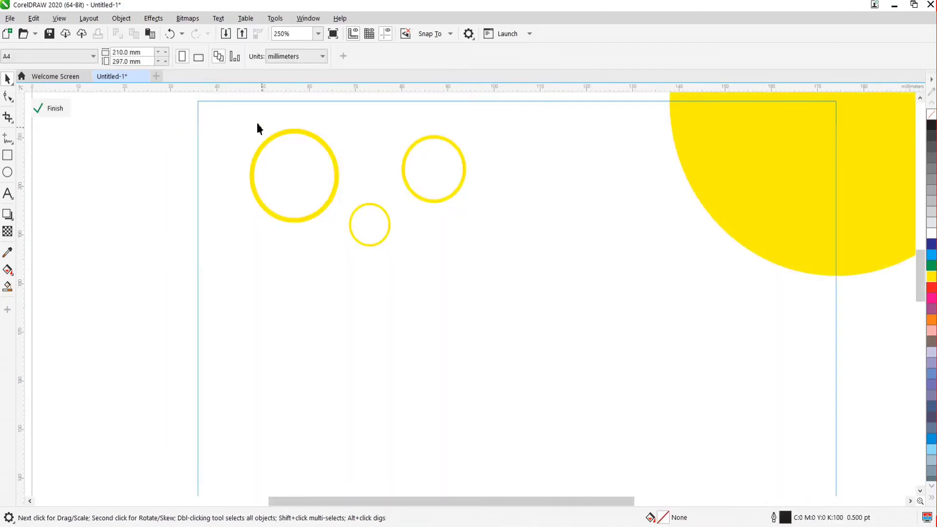
{"action": "left_click_drag", "start_coordinate": [235, 104], "coordinate": [485, 289]}
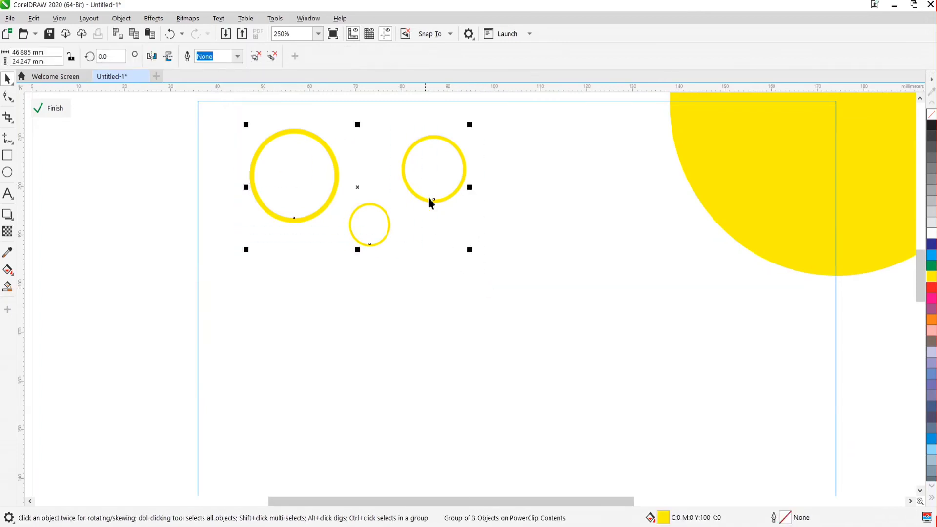
{"action": "left_click", "coordinate": [61, 108]}
{"action": "left_click", "coordinate": [125, 250]}
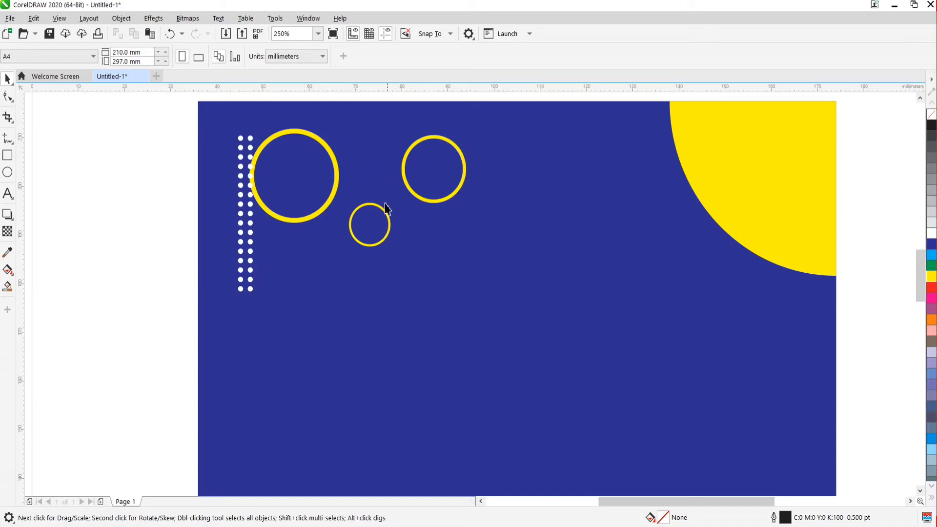
Move the upper-left ring group right and slightly down, clear of the white dot strip
{"action": "left_click", "coordinate": [321, 216], "text": "ctrl"}
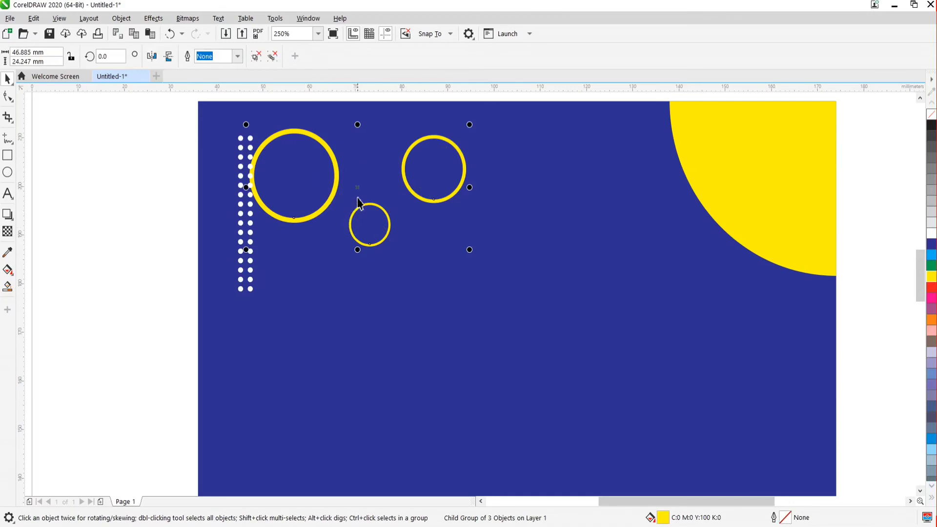
{"action": "left_click_drag", "start_coordinate": [361, 191], "coordinate": [392, 211]}
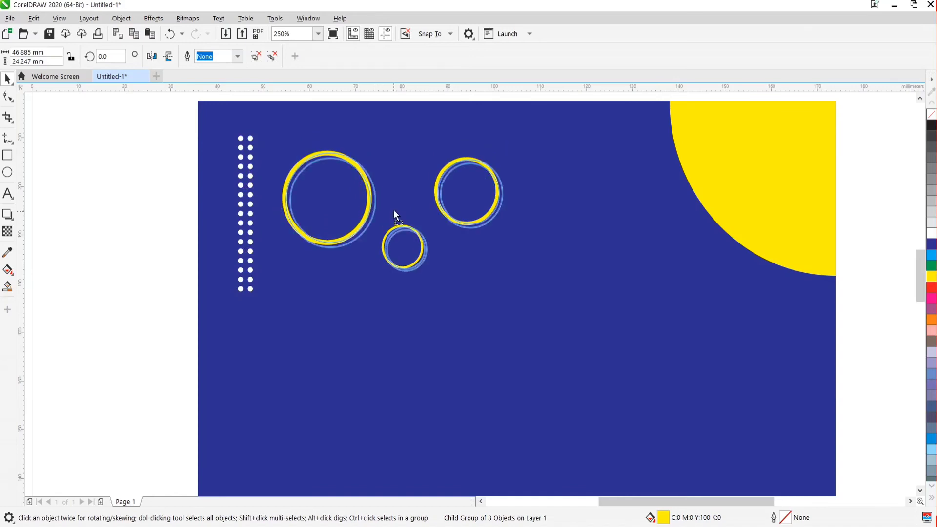
{"action": "scroll", "coordinate": [378, 168], "scroll_direction": "down", "scroll_amount": 2}
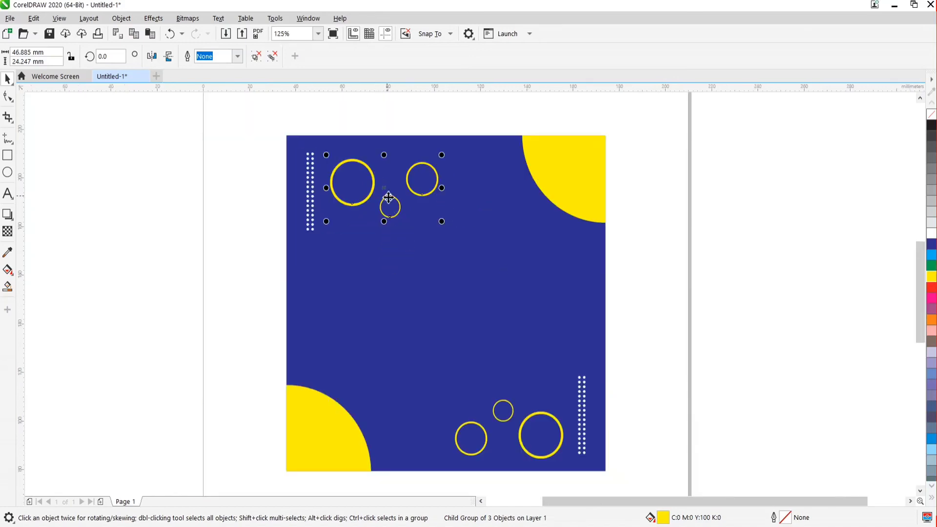
{"action": "left_click_drag", "start_coordinate": [387, 190], "coordinate": [390, 196]}
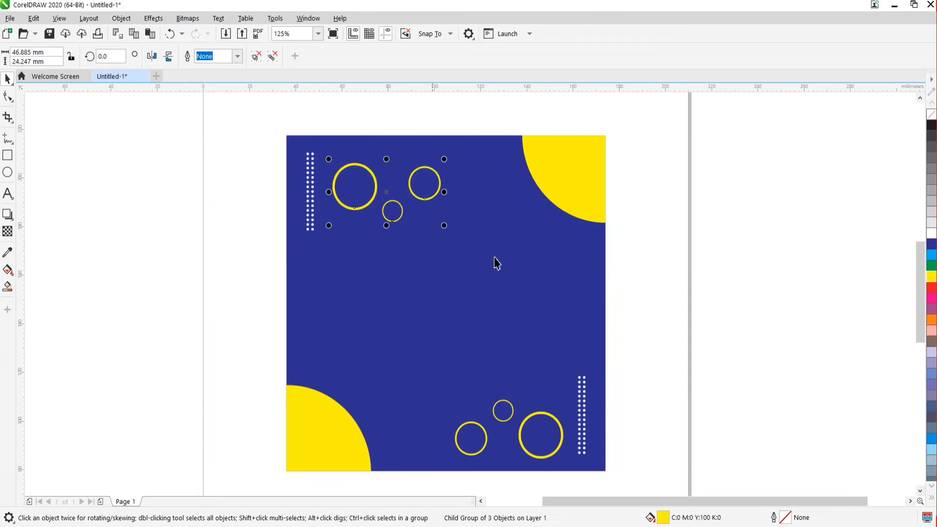
{"action": "left_click", "coordinate": [659, 328]}
Add the artistic text "#SocialMediaBanner" in the empty area to the left of the blue square
{"action": "scroll", "coordinate": [506, 309], "scroll_direction": "down", "scroll_amount": 2}
{"action": "scroll", "coordinate": [493, 314], "scroll_direction": "up", "scroll_amount": 2}
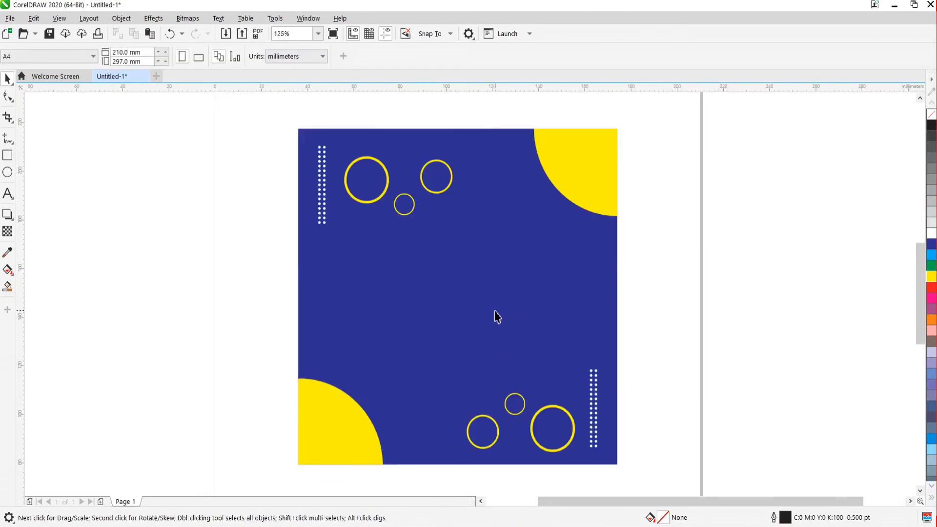
{"action": "scroll", "coordinate": [303, 255], "scroll_direction": "down", "scroll_amount": 1}
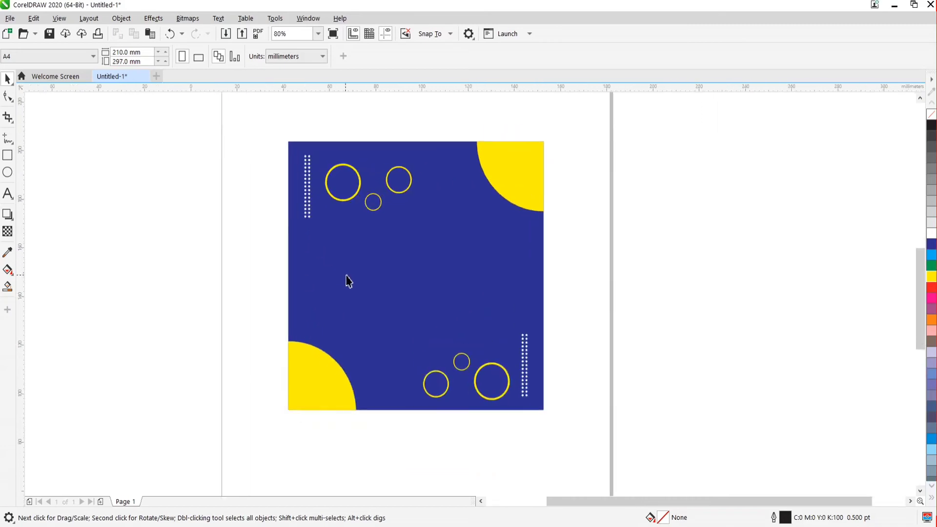
{"action": "scroll", "coordinate": [347, 276], "scroll_direction": "up", "scroll_amount": 1}
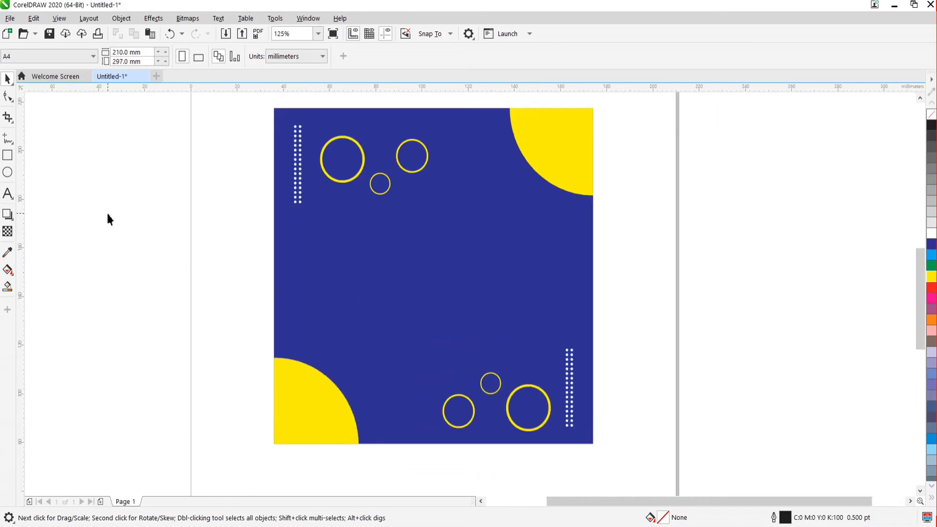
{"action": "left_click", "coordinate": [12, 195]}
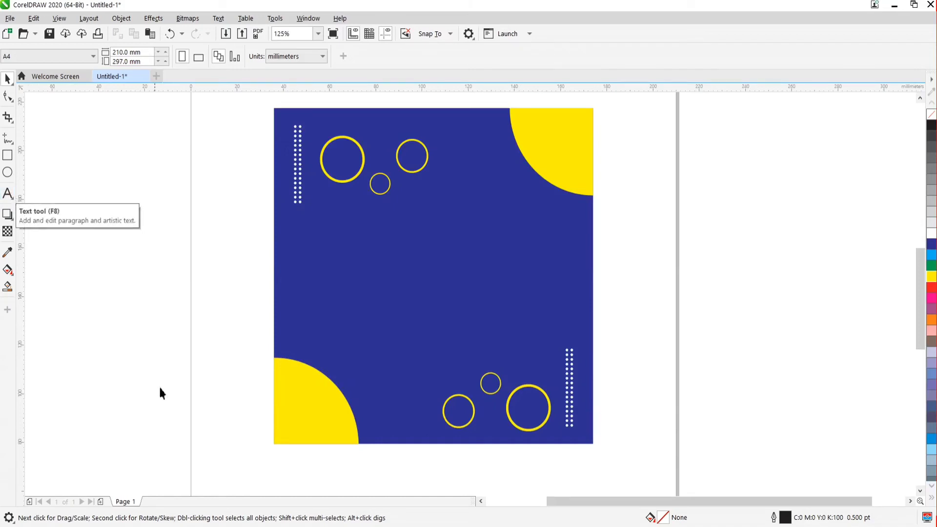
{"action": "left_click", "coordinate": [72, 271]}
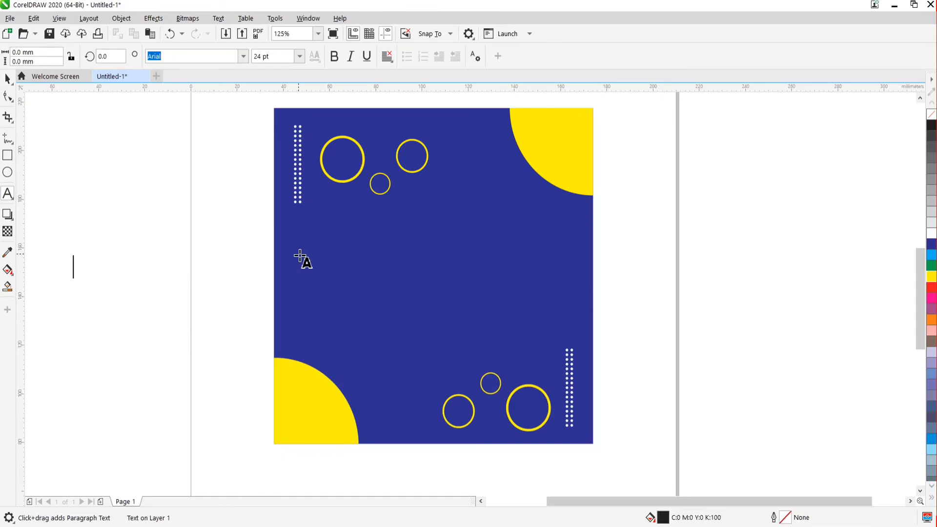
{"action": "type", "text": "#Sh"}
{"action": "key", "text": "BackSpace"}
{"action": "type", "text": "ocial"}
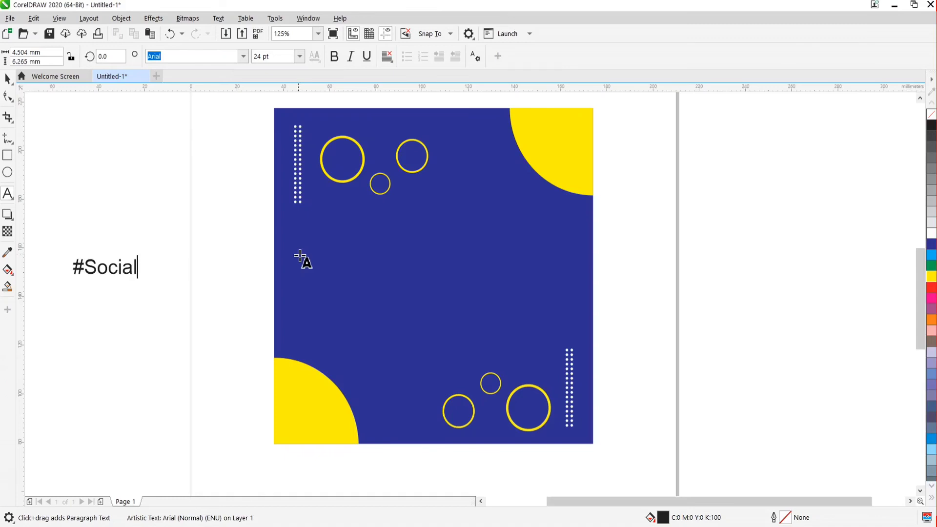
{"action": "type", "text": "Media"}
{"action": "key", "text": "BackSpace"}
{"action": "type", "text": "Desig"}
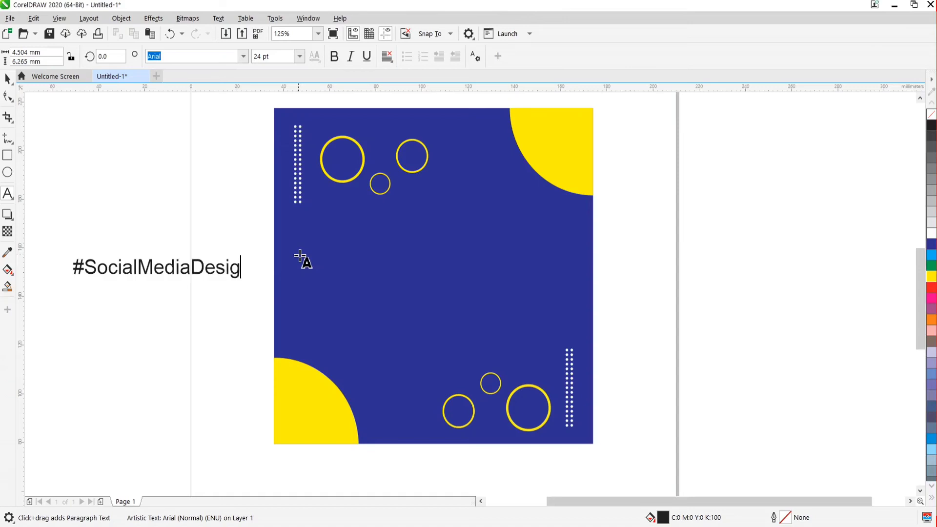
{"action": "key", "text": "BackSpace"}
{"action": "key", "text": "BackSpace"}
{"action": "key", "text": "BackSpace"}
{"action": "key", "text": "BackSpace"}
{"action": "key", "text": "BackSpace"}
{"action": "type", "text": "Banner"}
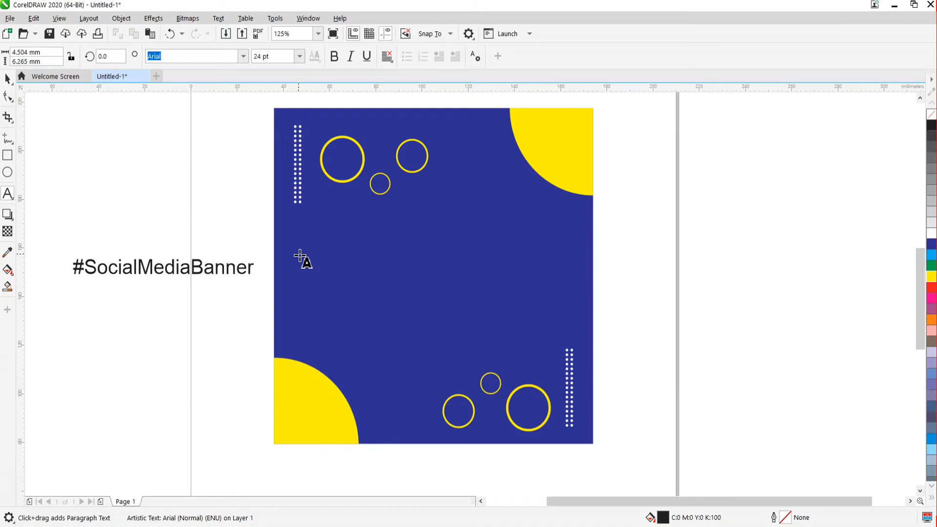
Format the whole hashtag text in bold Gadugi
{"action": "key", "text": "ctrl+a"}
{"action": "left_click", "coordinate": [243, 56]}
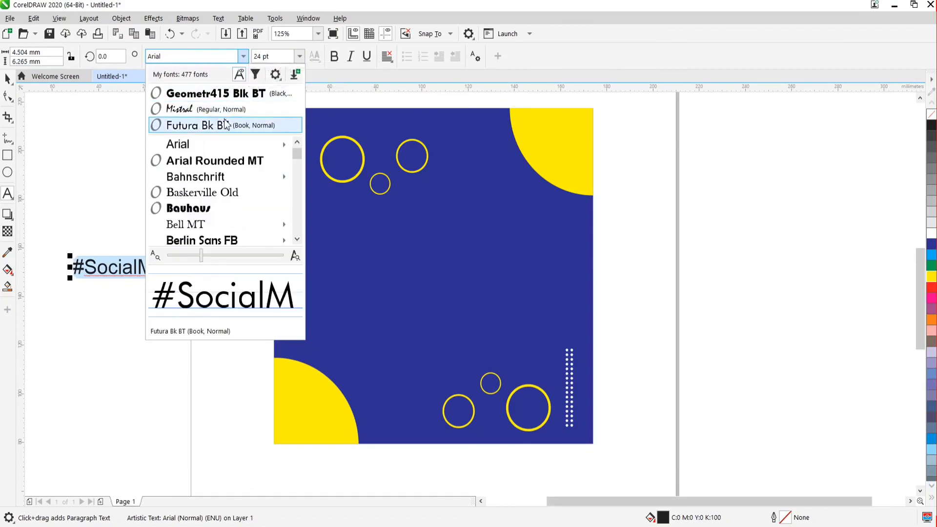
{"action": "left_click", "coordinate": [225, 124]}
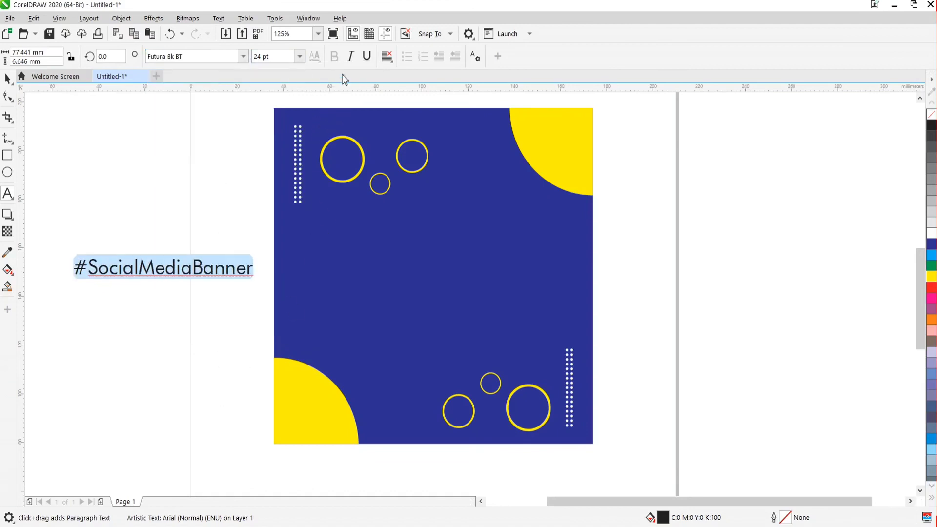
{"action": "left_click", "coordinate": [244, 56]}
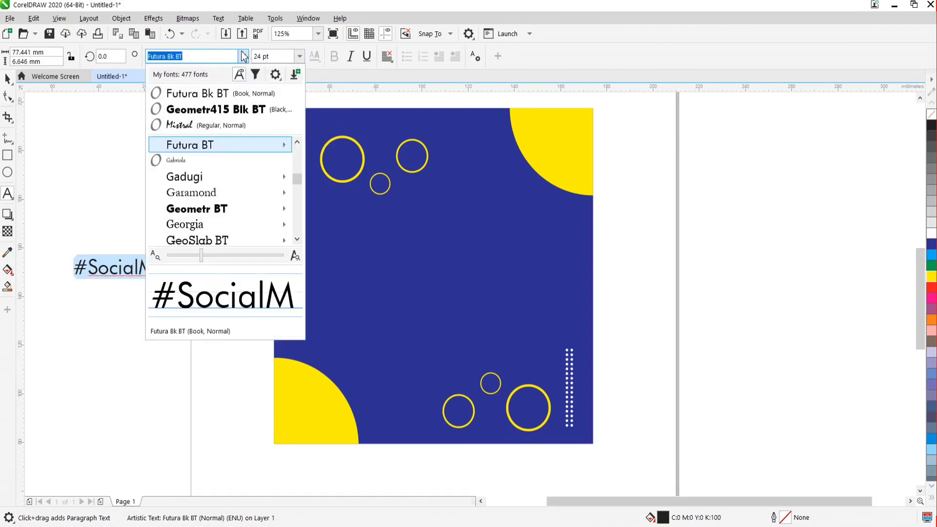
{"action": "left_click", "coordinate": [235, 180]}
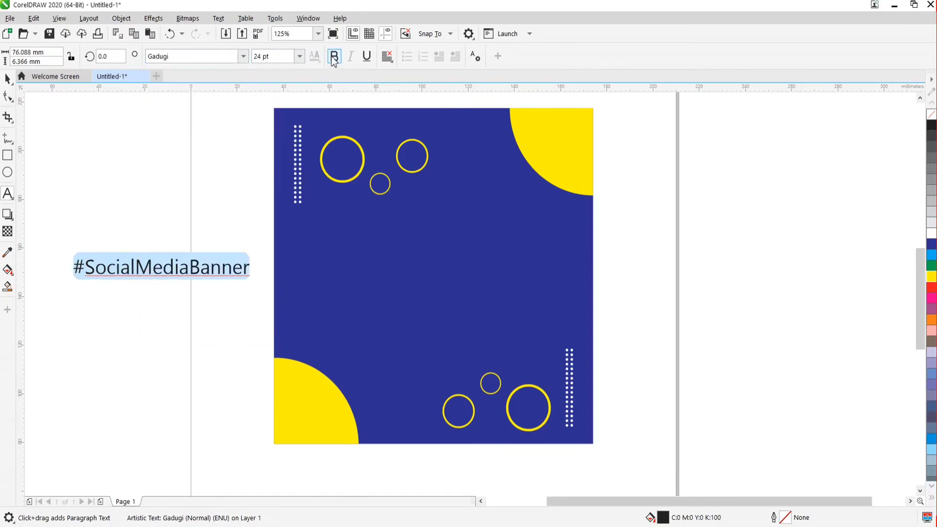
{"action": "left_click", "coordinate": [334, 56]}
Center the hashtag text horizontally and vertically on the blue square
{"action": "left_click", "coordinate": [7, 78]}
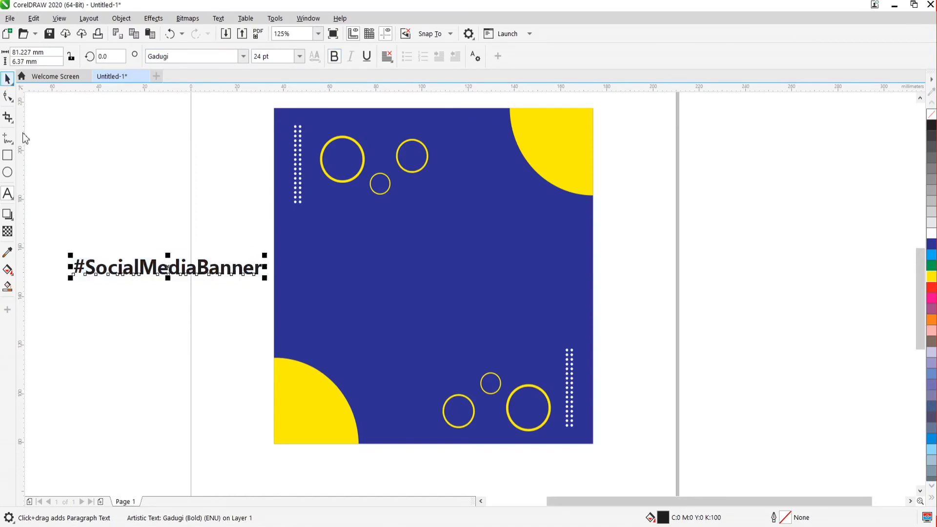
{"action": "left_click", "coordinate": [408, 278], "text": "shift"}
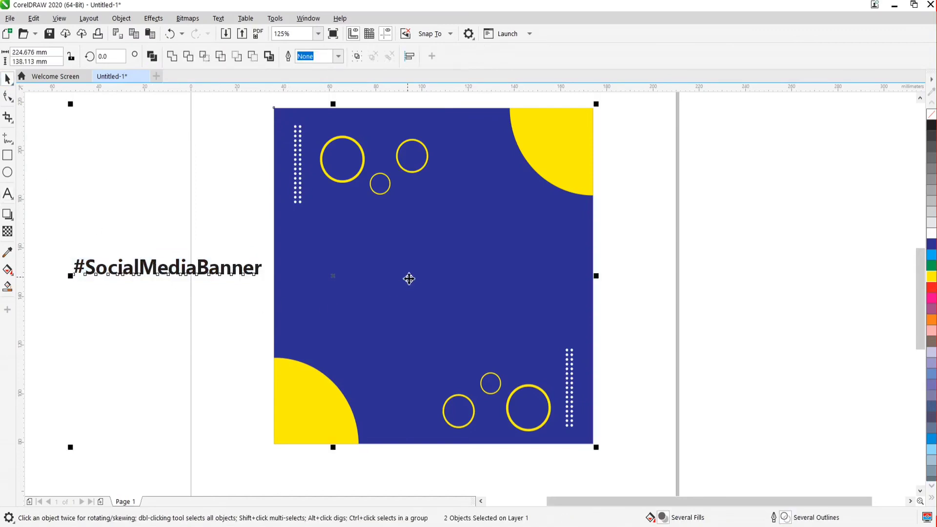
{"action": "key", "text": "e"}
{"action": "key", "text": "c"}
{"action": "left_click", "coordinate": [614, 287]}
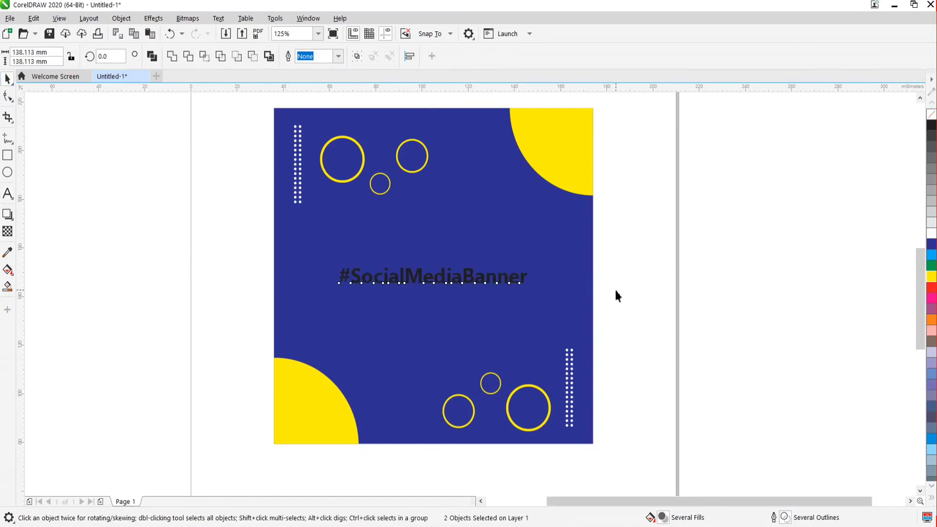
Fill the hashtag text with white and change its font to Geometr415 Blk BT
{"action": "left_click", "coordinate": [522, 282]}
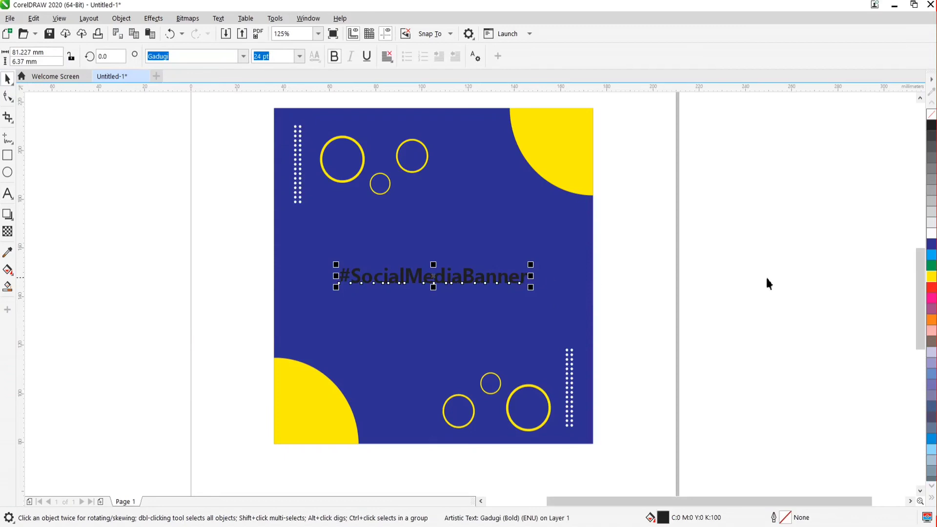
{"action": "left_click", "coordinate": [932, 233]}
{"action": "left_click", "coordinate": [646, 300]}
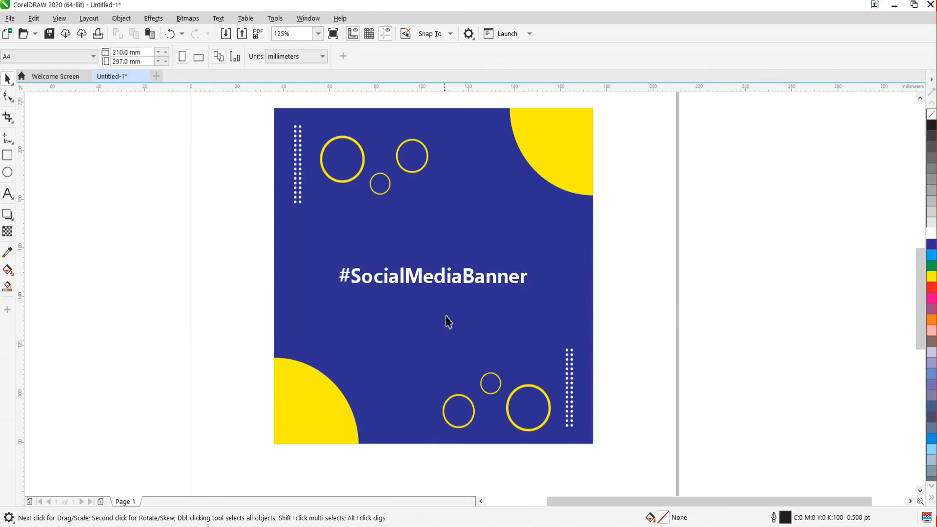
{"action": "left_click", "coordinate": [452, 287]}
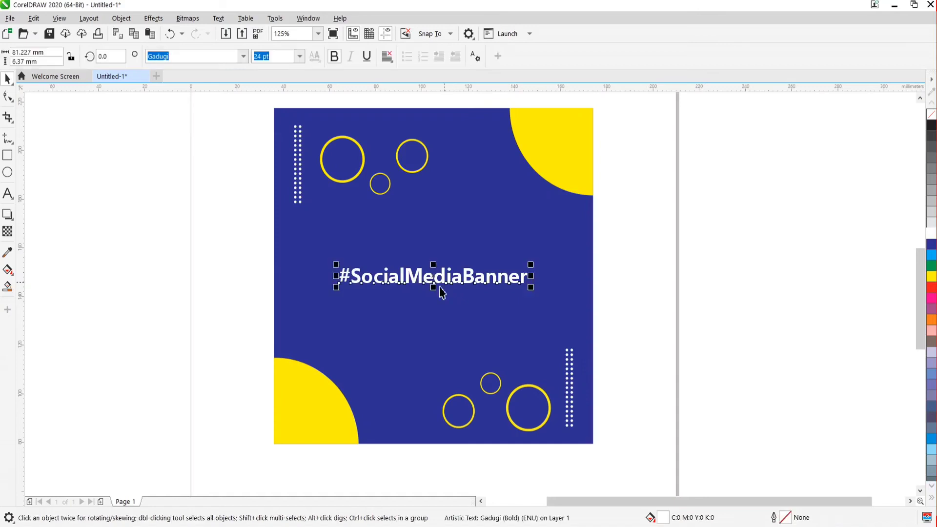
{"action": "left_click", "coordinate": [242, 57]}
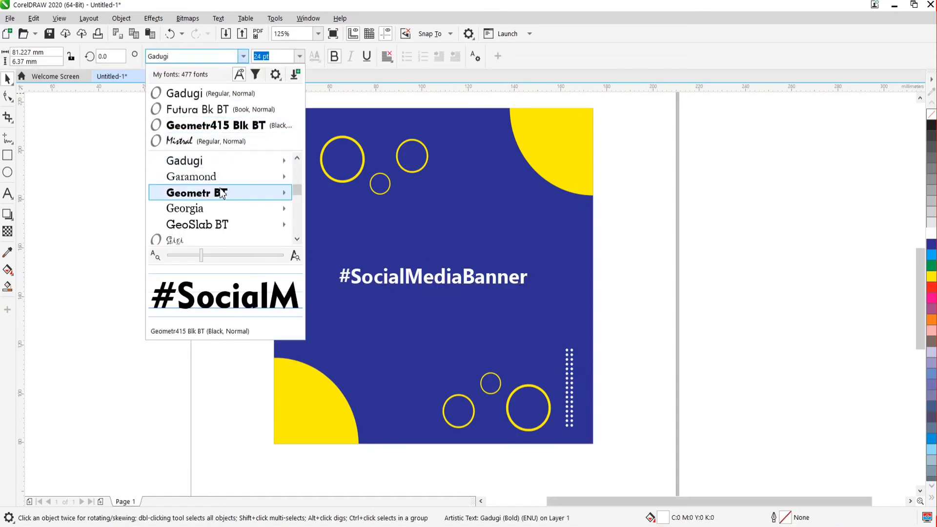
{"action": "mouse_move", "coordinate": [220, 184]}
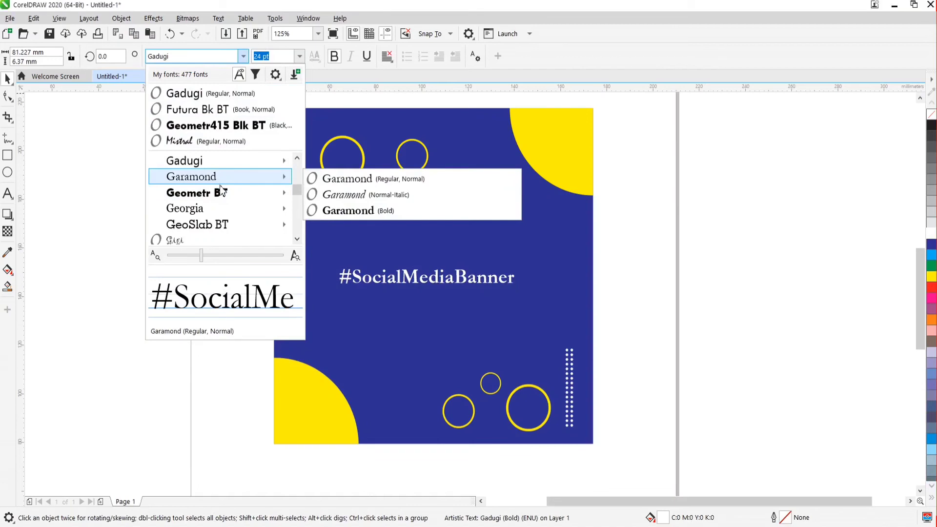
{"action": "key", "text": "Escape"}
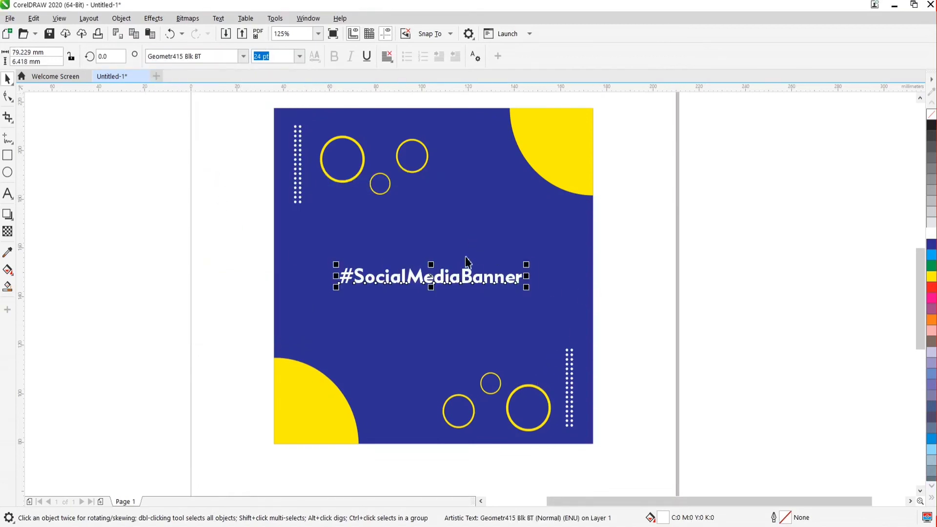
Nudge the hashtag text slightly left and realign it to the blue square's center in both directions
{"action": "mouse_move", "coordinate": [473, 275]}
{"action": "left_mouse_down"}
{"action": "mouse_move", "coordinate": [590, 142]}
{"action": "mouse_move", "coordinate": [573, 135]}
{"action": "mouse_move", "coordinate": [463, 279]}
{"action": "left_mouse_up"}
{"action": "left_click", "coordinate": [481, 319], "text": "shift"}
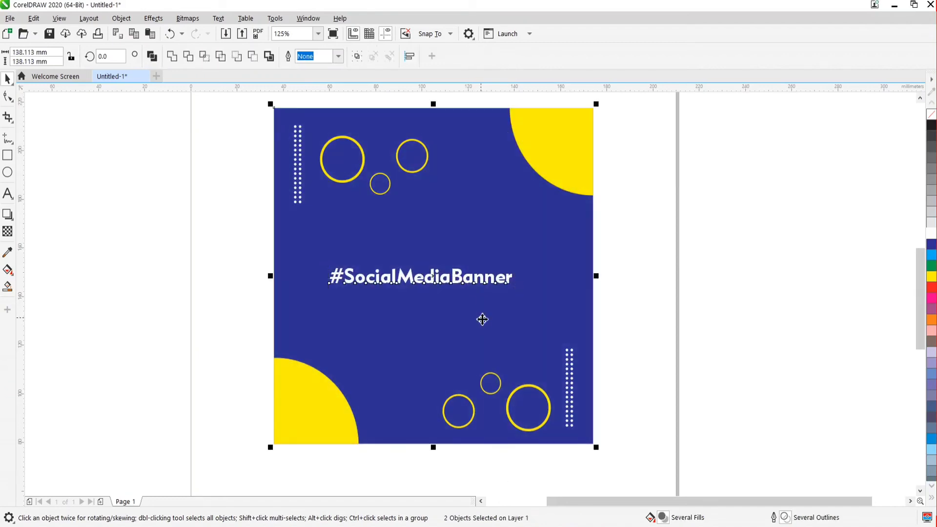
{"action": "key", "text": "c"}
{"action": "key", "text": "e"}
{"action": "key", "text": "Escape"}
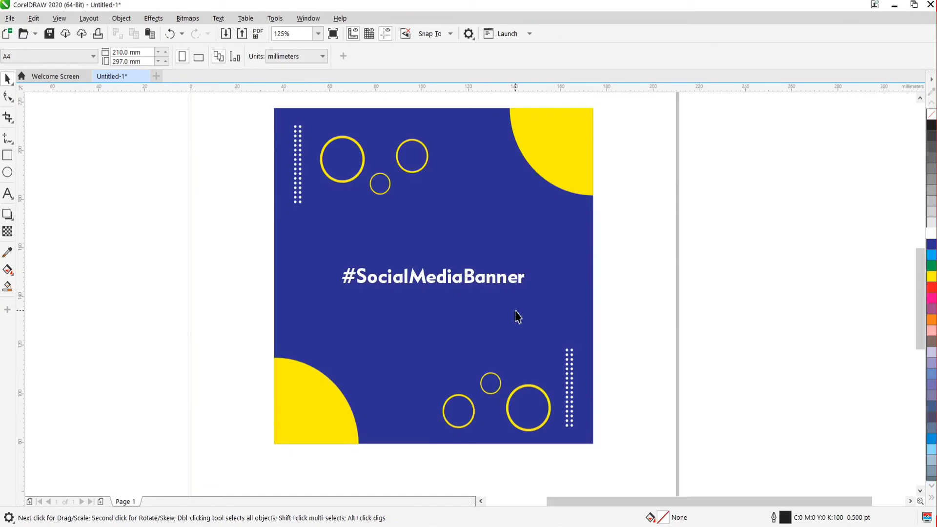
Try enlarging the hashtag text about its center to about 31.6 pt, and undo the scaling
{"action": "scroll", "coordinate": [354, 326], "scroll_direction": "down", "scroll_amount": 1}
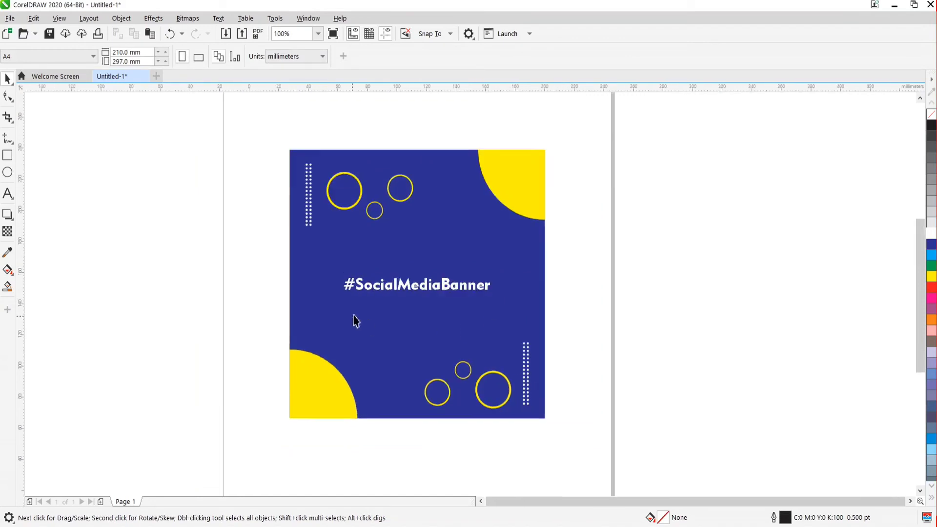
{"action": "scroll", "coordinate": [402, 310], "scroll_direction": "up", "scroll_amount": 2}
{"action": "left_click", "coordinate": [401, 282]}
{"action": "left_click_drag", "start_coordinate": [526, 287], "coordinate": [561, 329]}
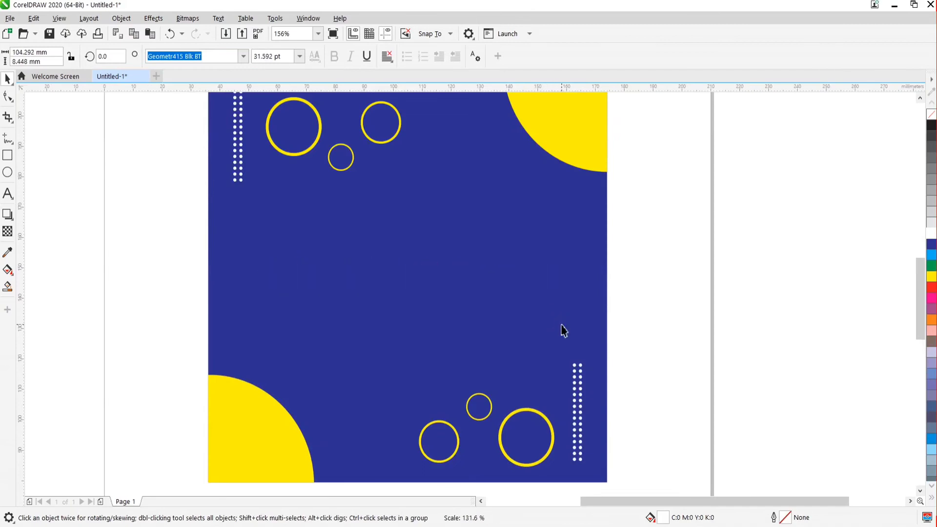
{"action": "scroll", "coordinate": [431, 323], "scroll_direction": "down", "scroll_amount": 3}
{"action": "left_click", "coordinate": [529, 321]}
{"action": "scroll", "coordinate": [478, 340], "scroll_direction": "up", "scroll_amount": 1}
{"action": "scroll", "coordinate": [459, 337], "scroll_direction": "down", "scroll_amount": 1}
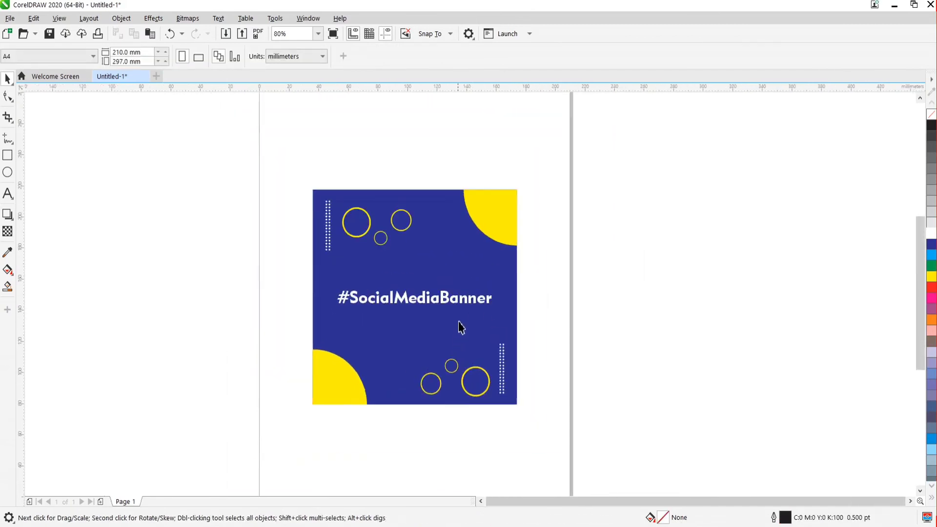
{"action": "scroll", "coordinate": [461, 327], "scroll_direction": "up", "scroll_amount": 2}
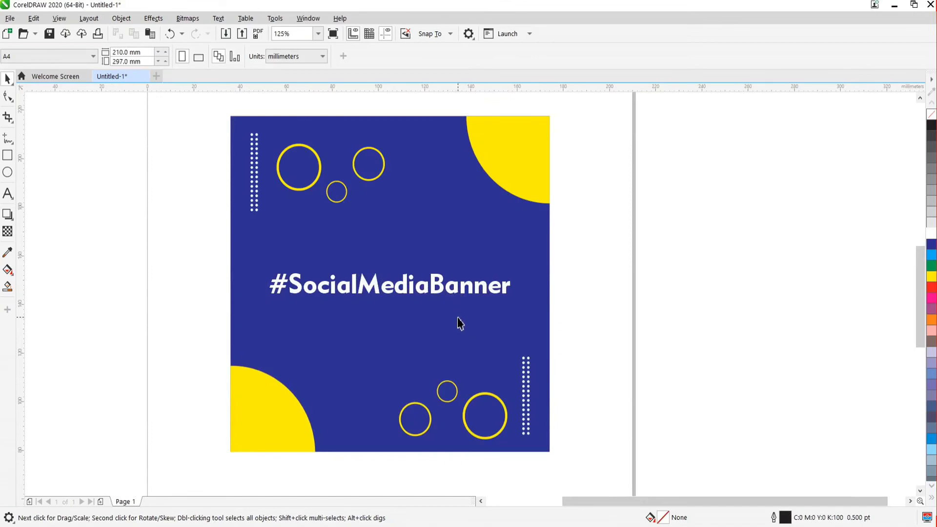
{"action": "key", "text": "ctrl+z"}
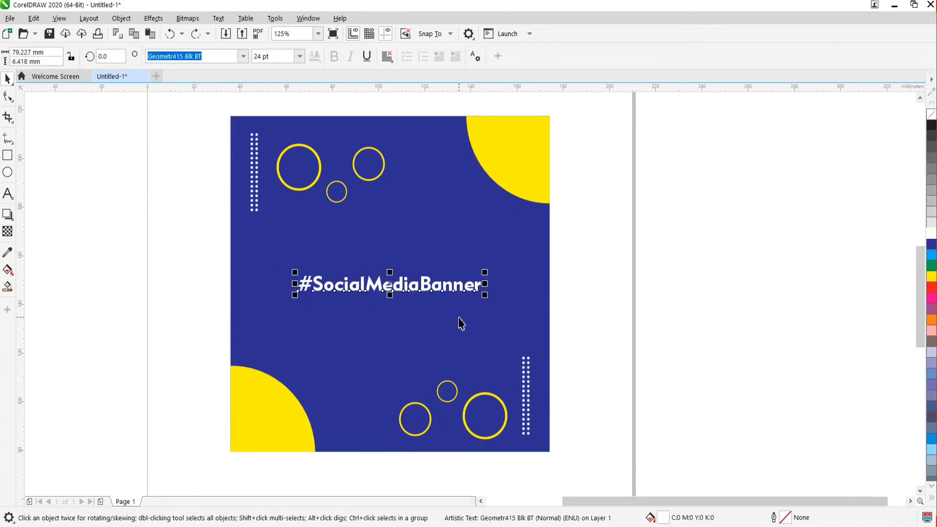
{"action": "left_click", "coordinate": [570, 364]}
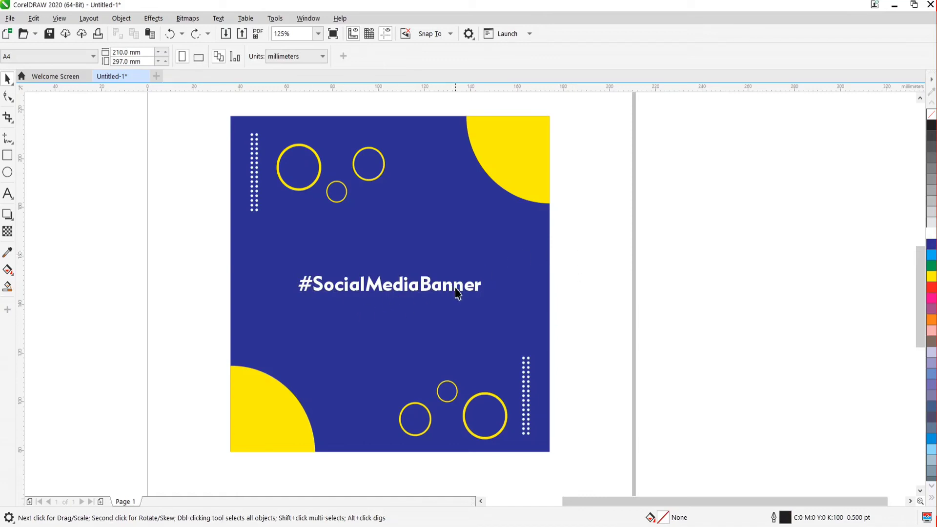
Try scaling the hashtag text proportionally from its lower-right corner, ending at about 26.5 pt
{"action": "left_click_drag", "start_coordinate": [592, 244], "coordinate": [264, 338]}
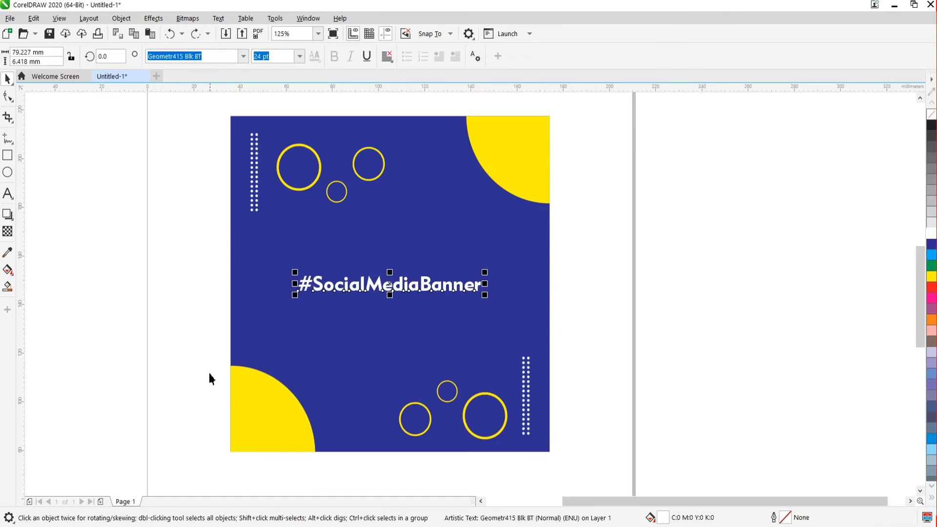
{"action": "left_click", "coordinate": [128, 297]}
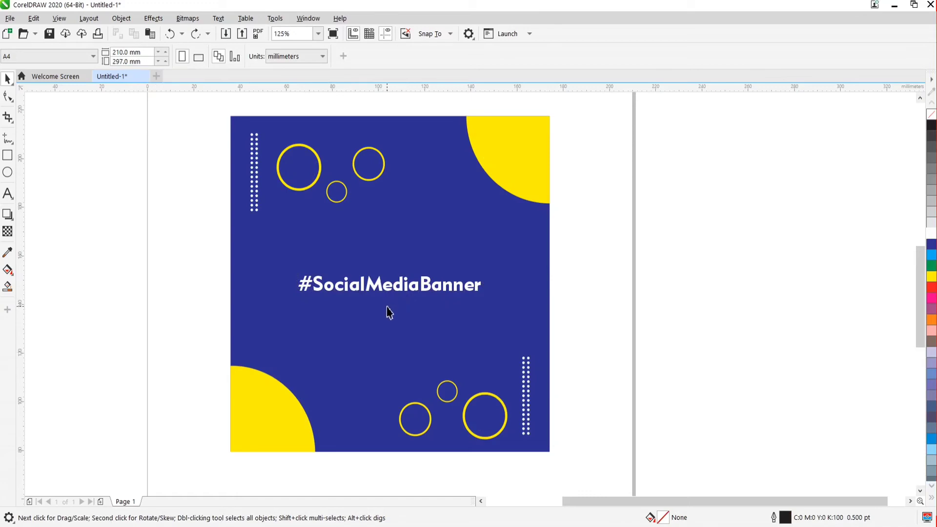
{"action": "left_click", "coordinate": [388, 291]}
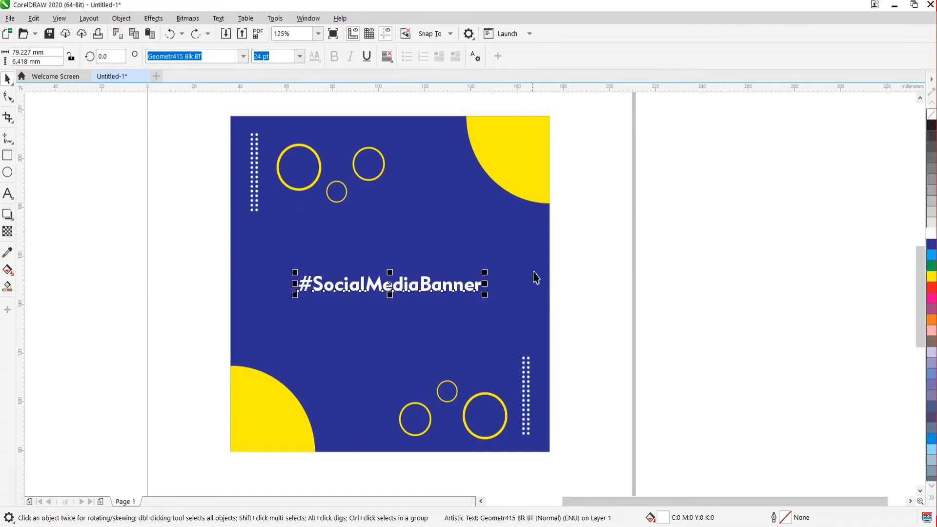
{"action": "left_click_drag", "start_coordinate": [488, 301], "coordinate": [564, 345]}
{"action": "key", "text": "ctrl+z"}
{"action": "mouse_move", "coordinate": [489, 304]}
{"action": "left_mouse_down"}
{"action": "mouse_move", "coordinate": [504, 312]}
{"action": "mouse_move", "coordinate": [491, 305]}
{"action": "left_mouse_up"}
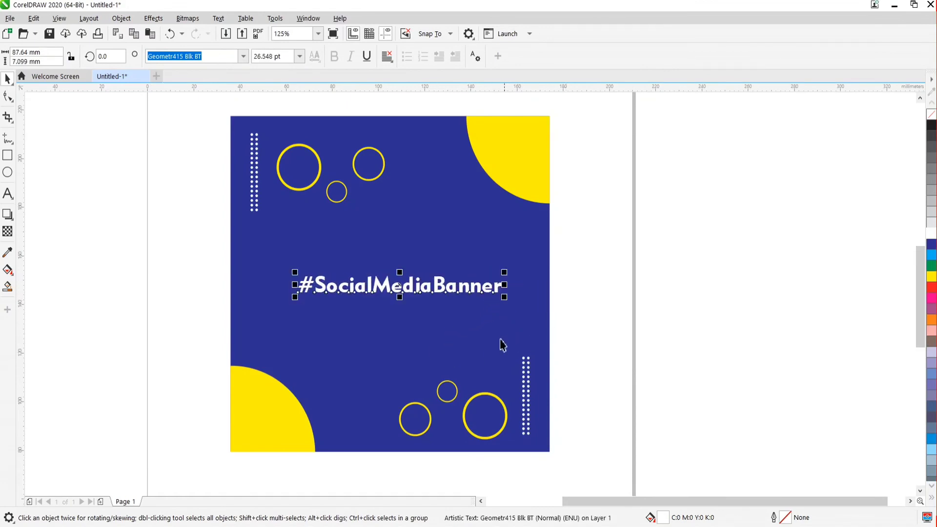
Enlarge the hashtag text proportionally about its center to about 32.6 pt, spanning most of the blue square's width
{"action": "scroll", "coordinate": [398, 297], "scroll_direction": "up", "scroll_amount": 2}
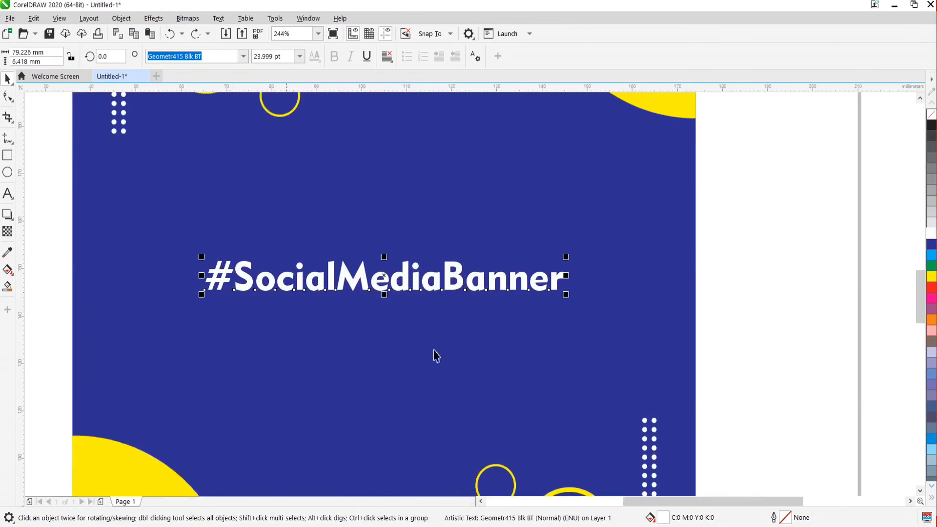
{"action": "left_click_drag", "start_coordinate": [565, 294], "coordinate": [630, 351]}
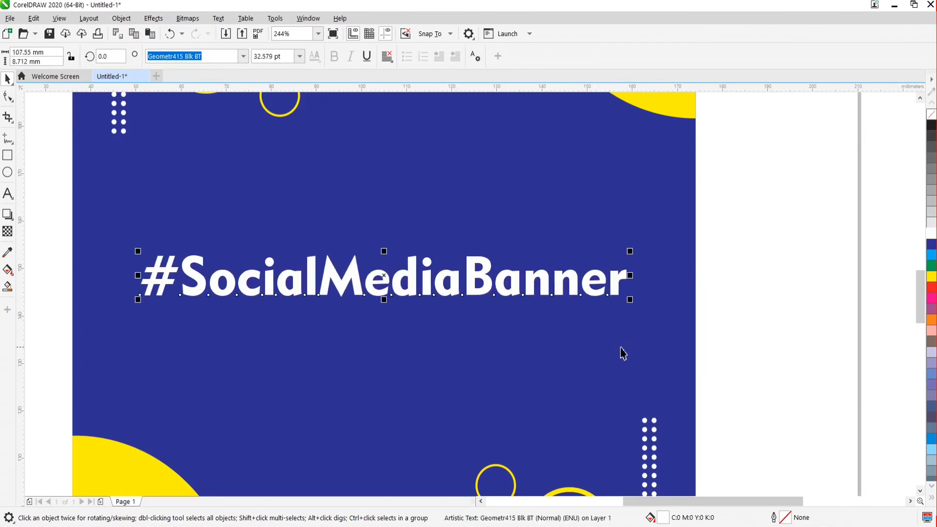
{"action": "scroll", "coordinate": [619, 352], "scroll_direction": "down", "scroll_amount": 3}
{"action": "left_click", "coordinate": [565, 266], "text": "shift"}
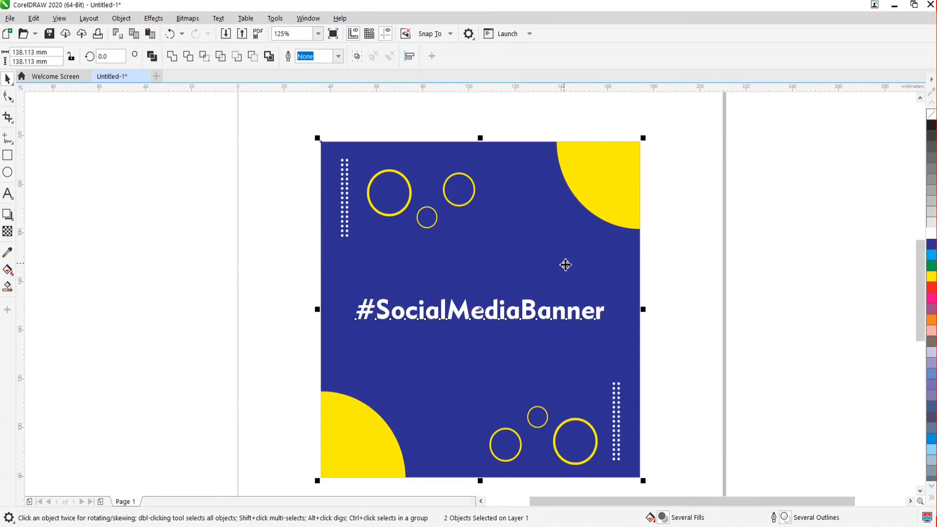
{"action": "left_click", "coordinate": [686, 322]}
Group all banner objects, including the blue square and the hashtag text, into one object
{"action": "scroll", "coordinate": [540, 274], "scroll_direction": "up", "scroll_amount": 2}
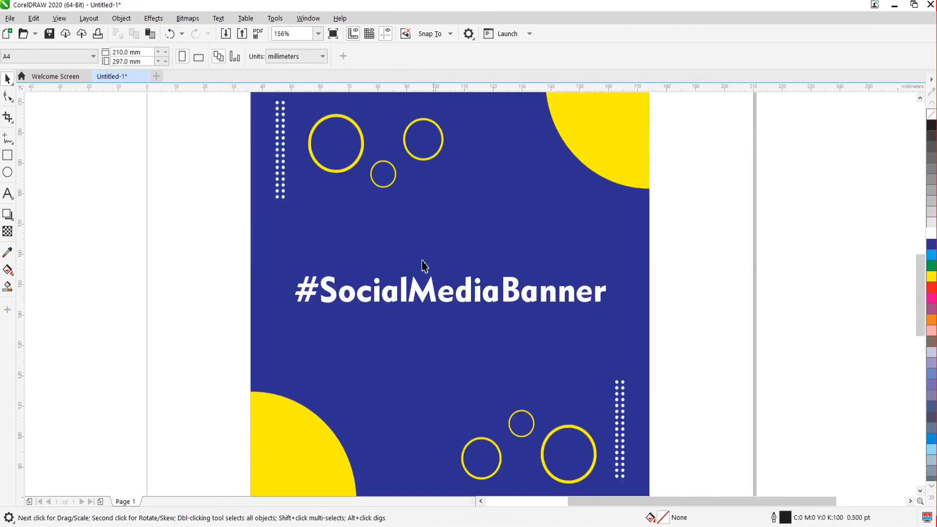
{"action": "scroll", "coordinate": [488, 286], "scroll_direction": "down", "scroll_amount": 2}
{"action": "scroll", "coordinate": [464, 308], "scroll_direction": "up", "scroll_amount": 1}
{"action": "scroll", "coordinate": [468, 303], "scroll_direction": "down", "scroll_amount": 1}
{"action": "left_click_drag", "start_coordinate": [564, 153], "coordinate": [256, 452]}
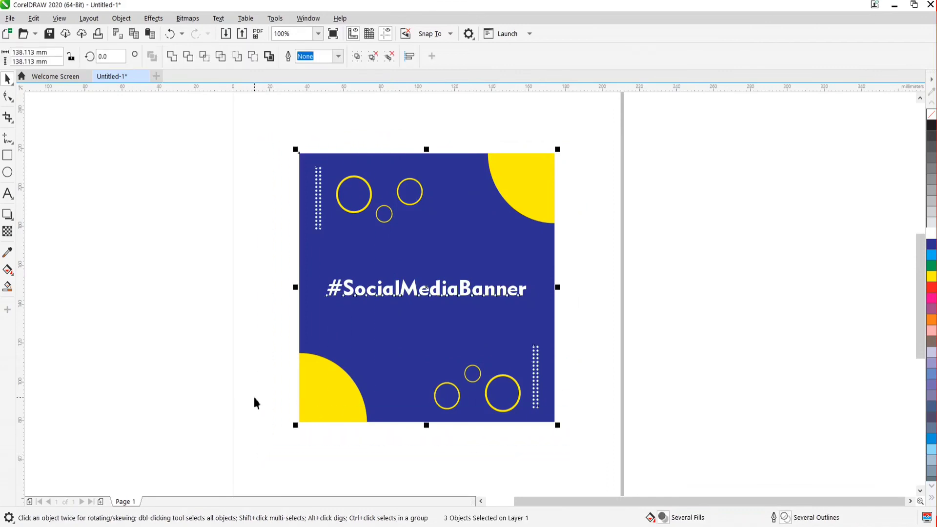
{"action": "key", "text": "ctrl+g"}
{"action": "left_click", "coordinate": [234, 266]}
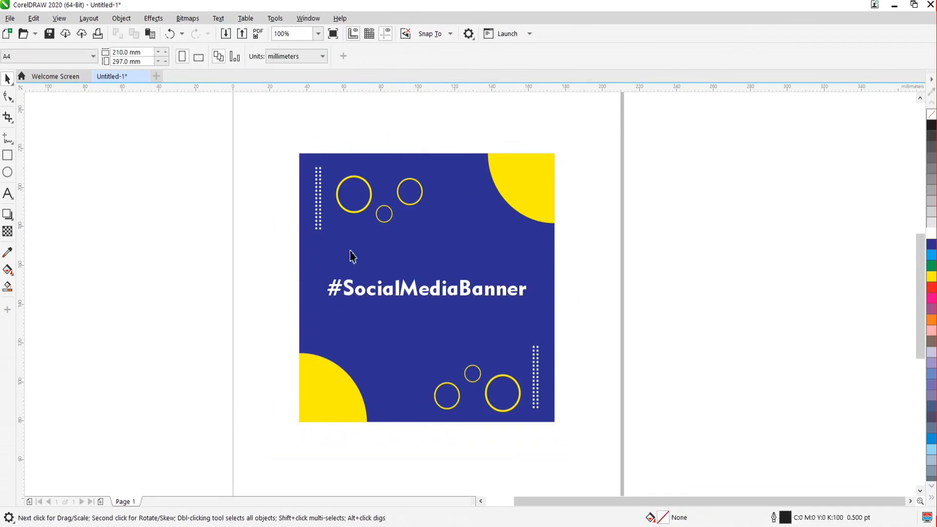
Move the grouped banner around the page and out into the empty area to the right of it
{"action": "scroll", "coordinate": [278, 311], "scroll_direction": "down", "scroll_amount": 2}
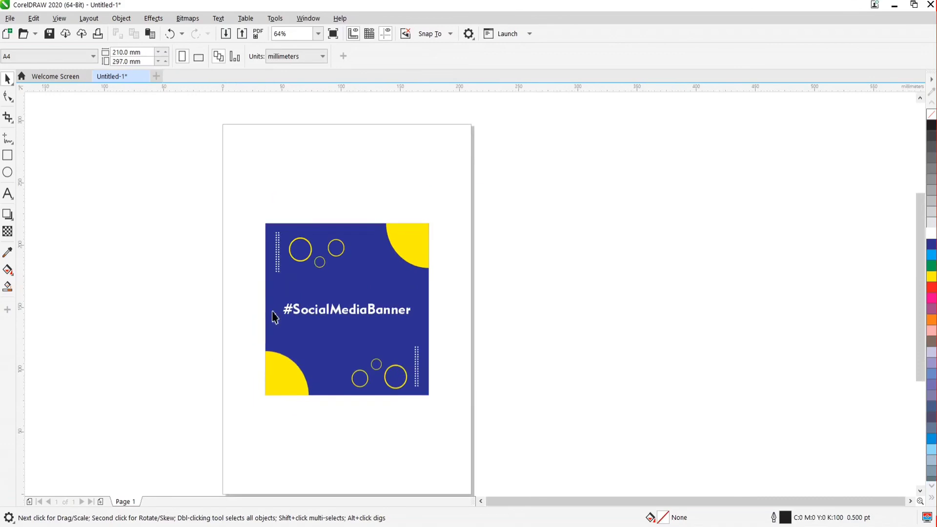
{"action": "scroll", "coordinate": [278, 311], "scroll_direction": "up", "scroll_amount": 3}
{"action": "scroll", "coordinate": [280, 312], "scroll_direction": "down", "scroll_amount": 2}
{"action": "left_click_drag", "start_coordinate": [303, 268], "coordinate": [464, 244]}
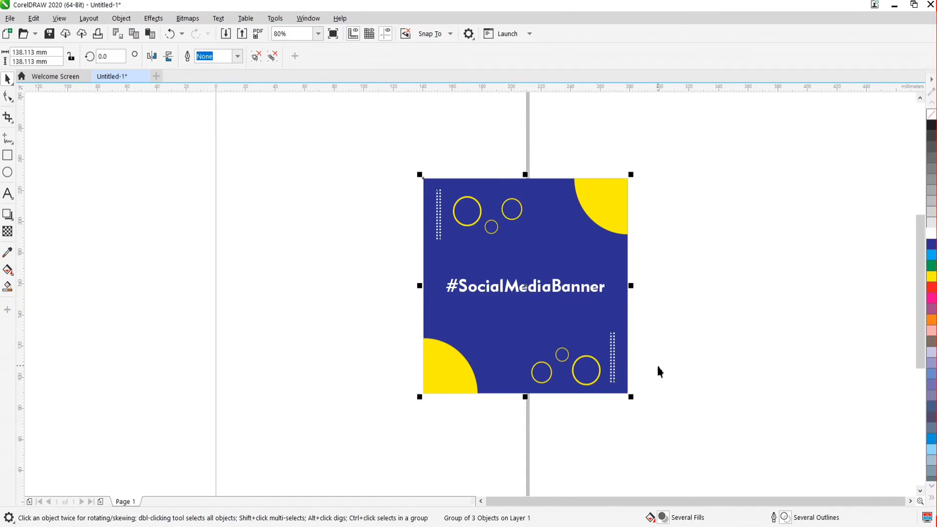
{"action": "scroll", "coordinate": [472, 247], "scroll_direction": "down", "scroll_amount": 2}
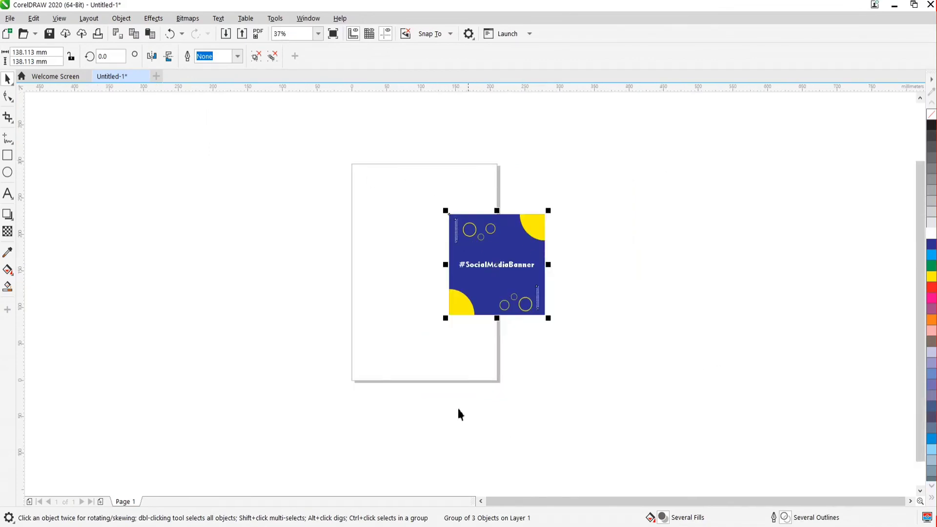
{"action": "left_click_drag", "start_coordinate": [532, 271], "coordinate": [448, 250]}
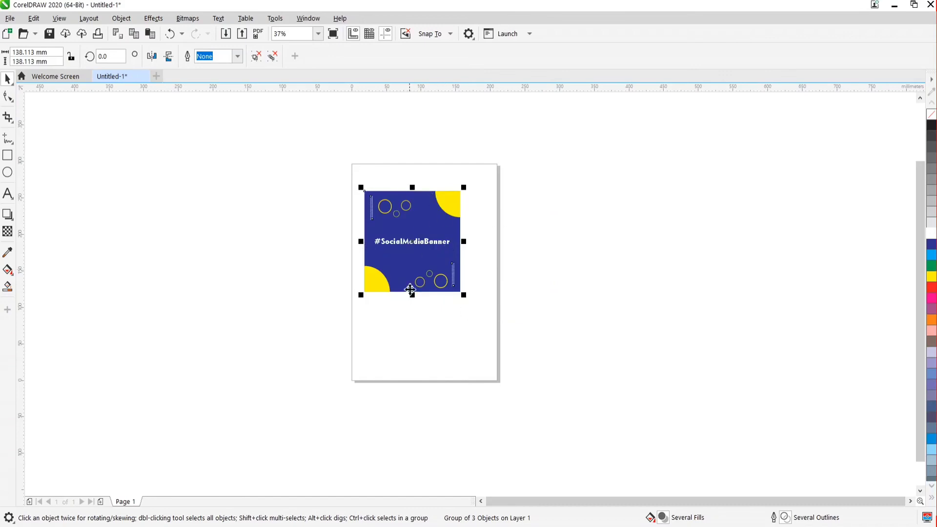
{"action": "scroll", "coordinate": [420, 245], "scroll_direction": "up", "scroll_amount": 2}
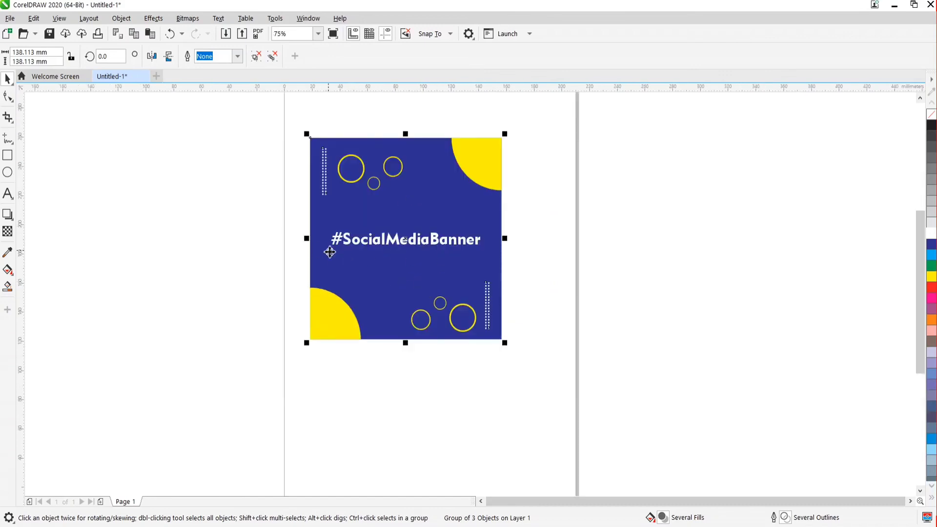
{"action": "scroll", "coordinate": [328, 249], "scroll_direction": "down", "scroll_amount": 2}
{"action": "left_click_drag", "start_coordinate": [347, 209], "coordinate": [619, 194]}
{"action": "left_click", "coordinate": [360, 277]}
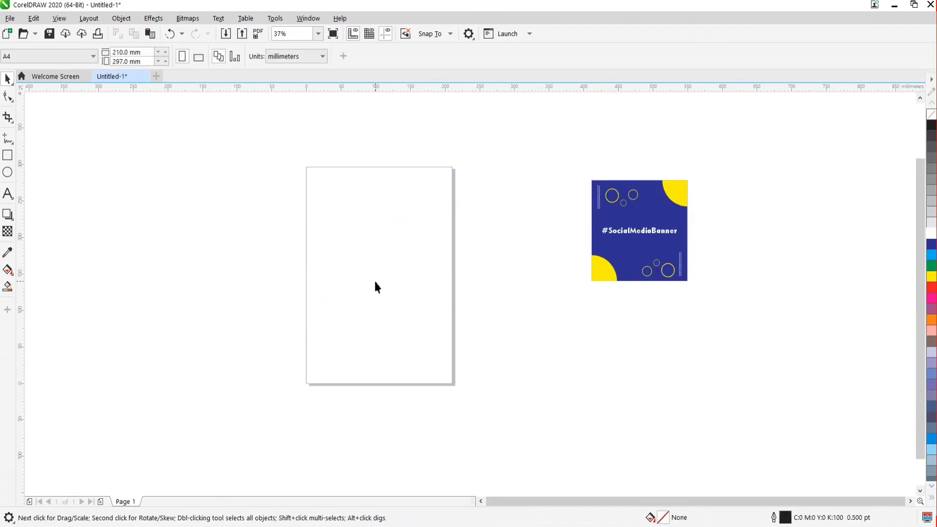
Center the grouped banner on the page
{"action": "left_click", "coordinate": [682, 244]}
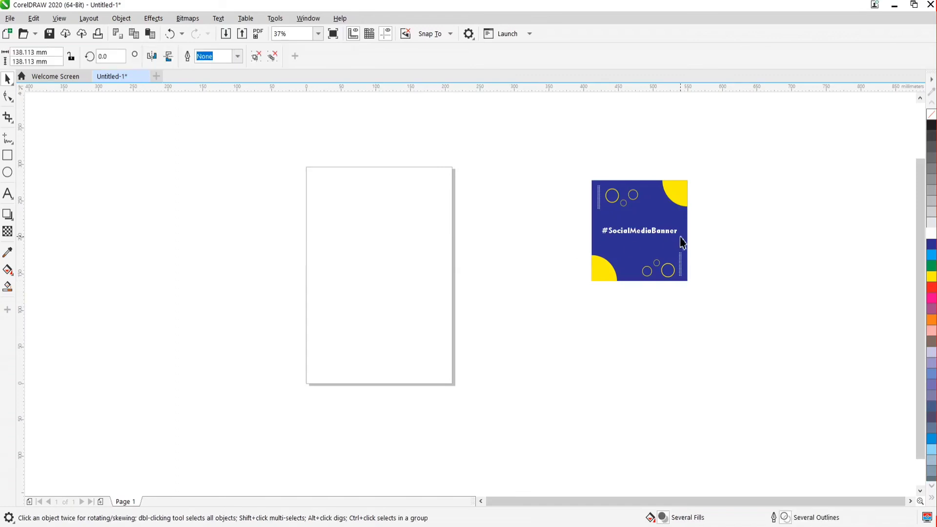
{"action": "key", "text": "p"}
{"action": "left_click", "coordinate": [561, 214]}
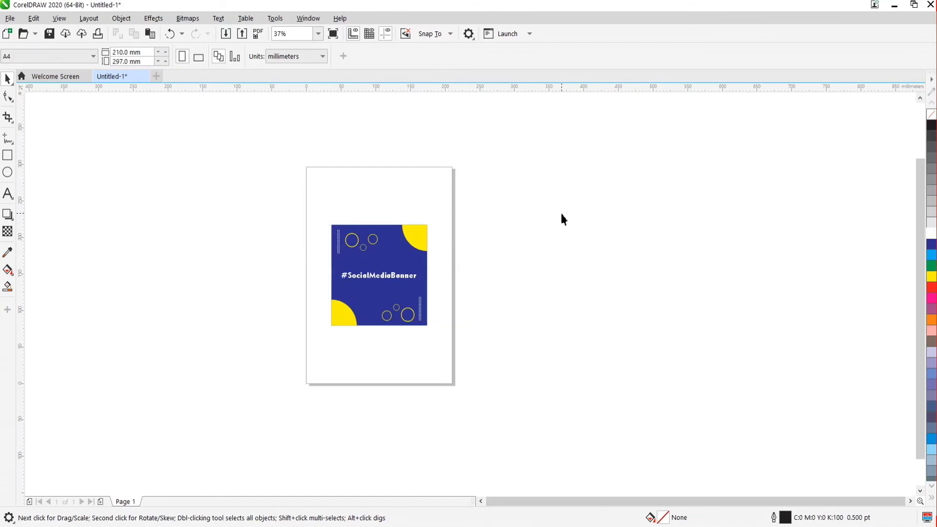
Inspect the finished banner up close and in a full-screen preview, and return to the drawing window
{"action": "scroll", "coordinate": [398, 269], "scroll_direction": "up", "scroll_amount": 5}
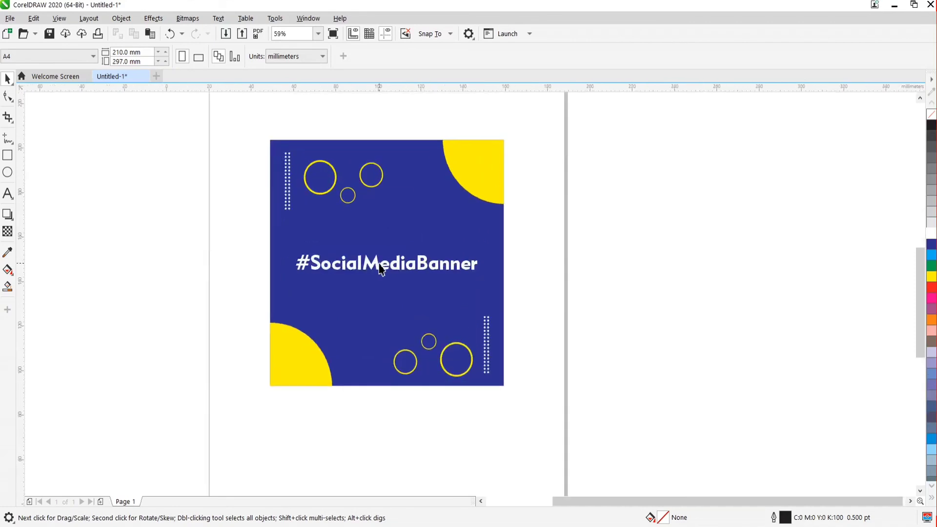
{"action": "scroll", "coordinate": [391, 221], "scroll_direction": "up", "scroll_amount": 1}
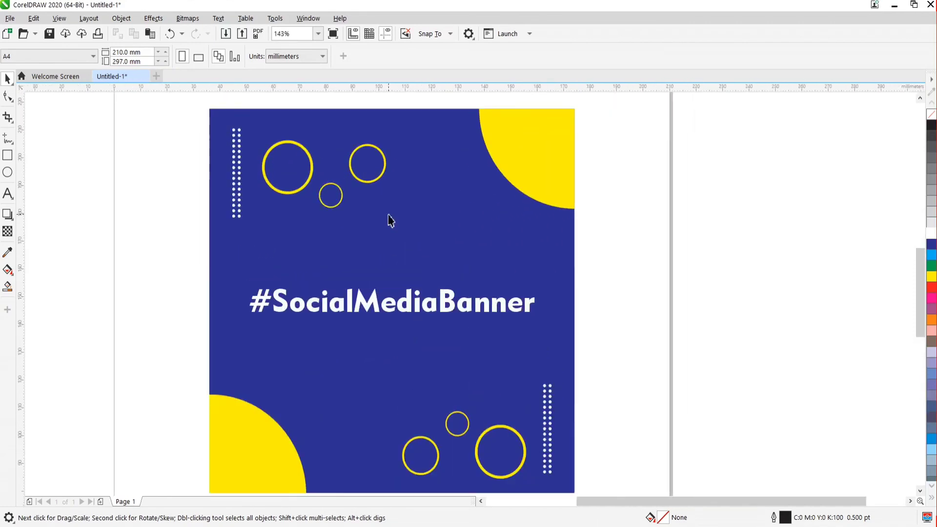
{"action": "left_click", "coordinate": [389, 217]}
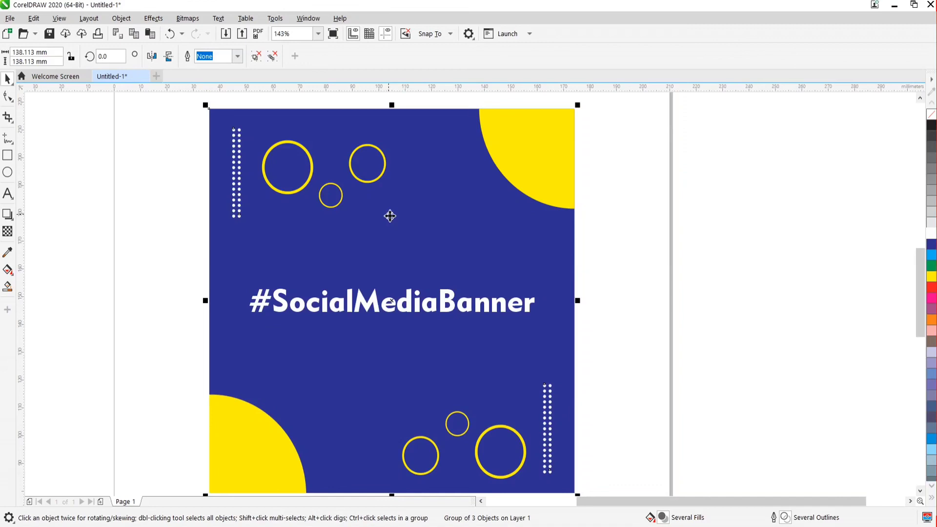
{"action": "key", "text": "F4"}
{"action": "left_click", "coordinate": [735, 224]}
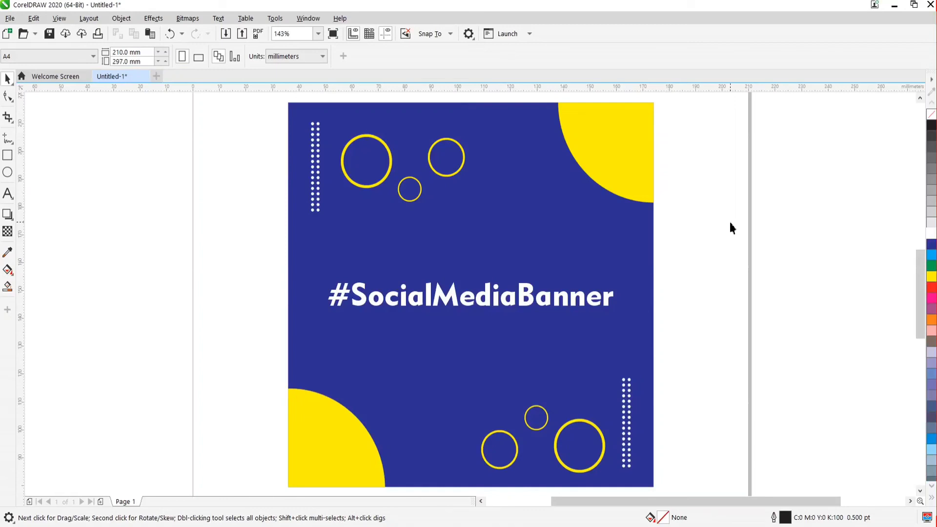
{"action": "right_click", "coordinate": [682, 195]}
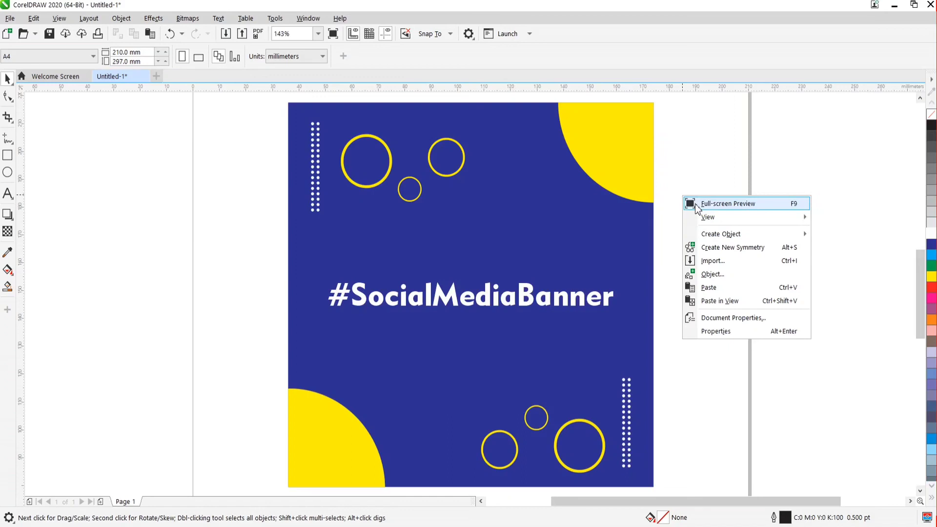
{"action": "left_click", "coordinate": [695, 204]}
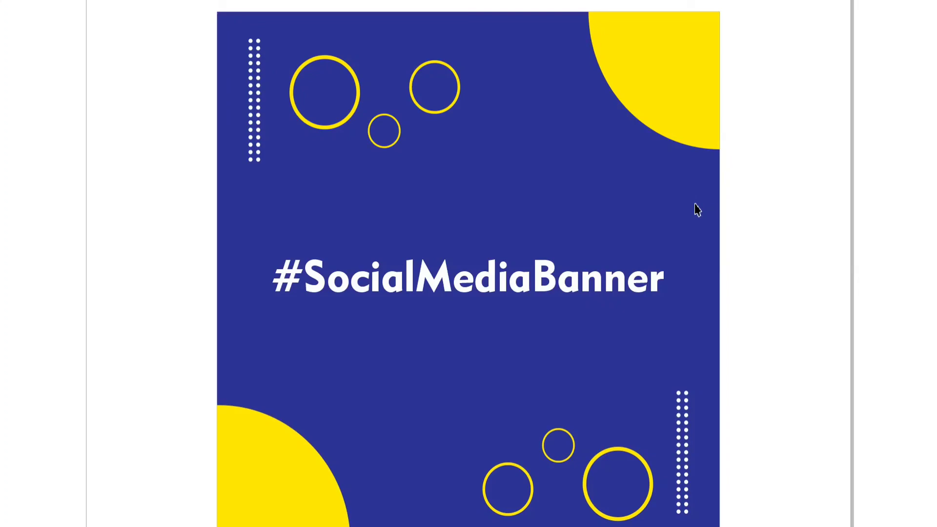
{"action": "left_click", "coordinate": [745, 232]}
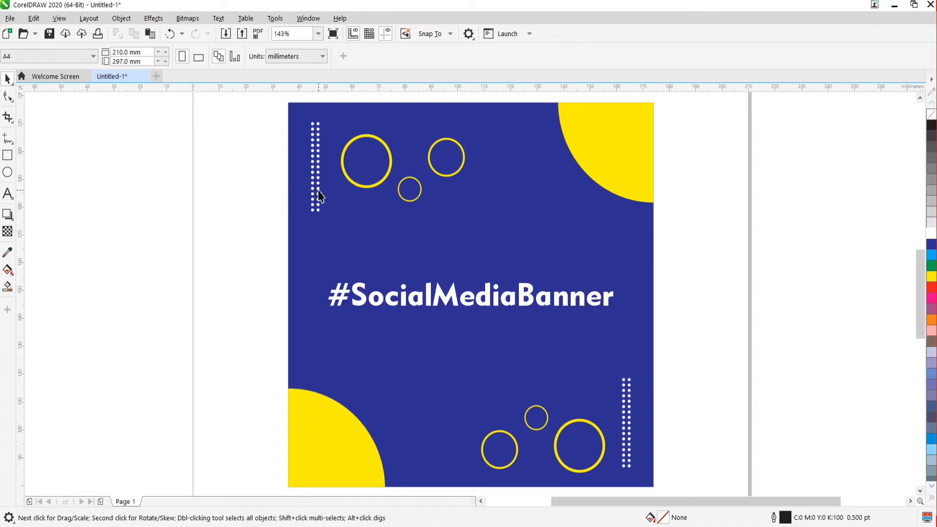
Open the customization options and review the command bar settings, including the available global button sizes
{"action": "left_click", "coordinate": [468, 36]}
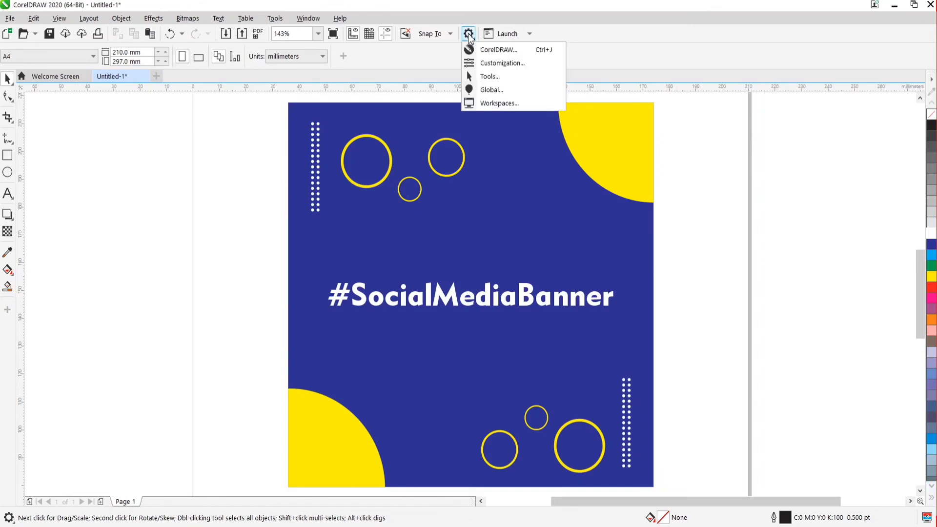
{"action": "left_click", "coordinate": [488, 63]}
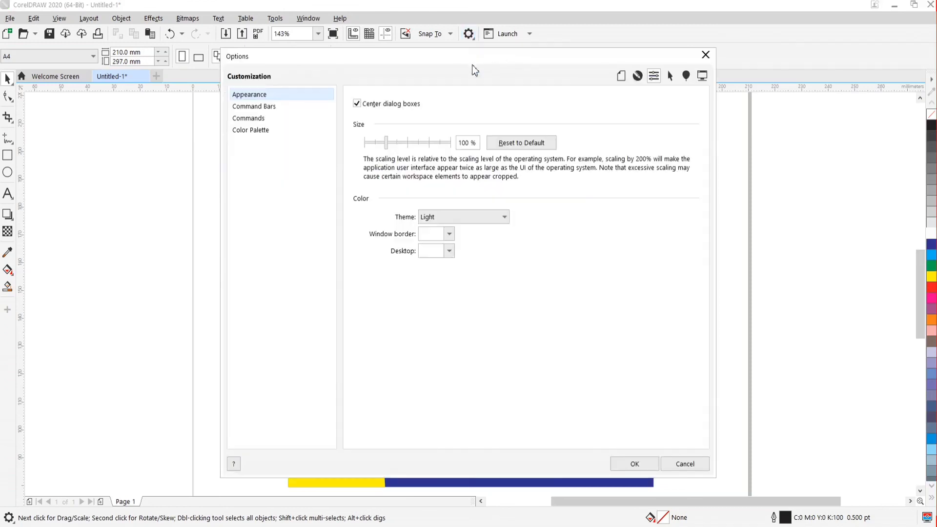
{"action": "left_click", "coordinate": [266, 106]}
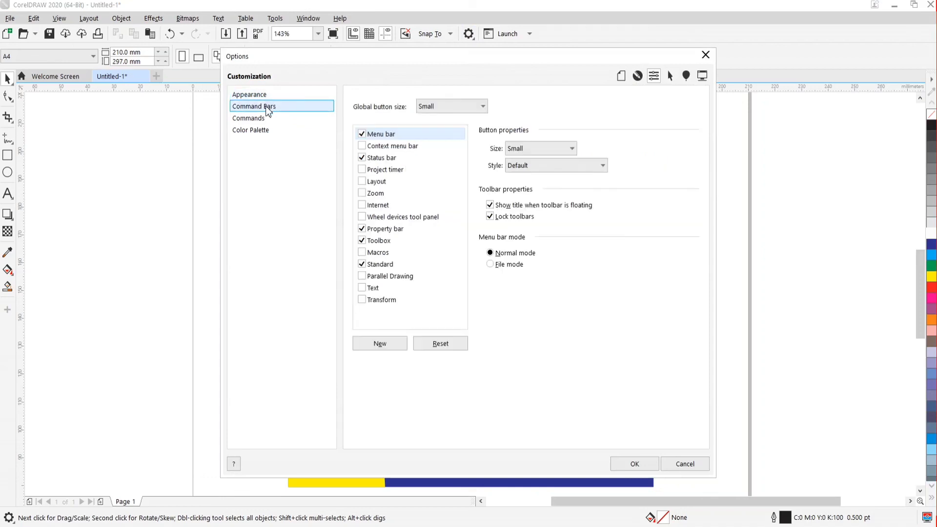
{"action": "left_click", "coordinate": [266, 117]}
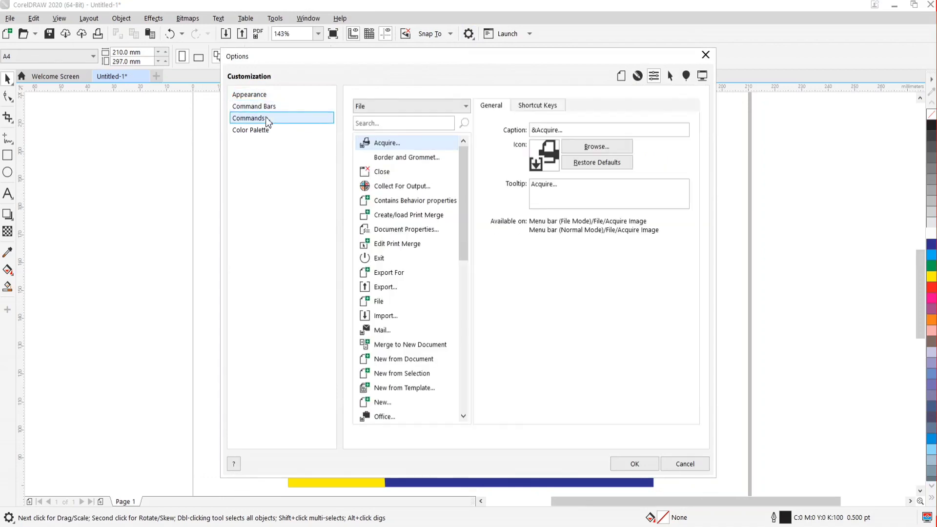
{"action": "left_click", "coordinate": [266, 106]}
{"action": "left_click", "coordinate": [448, 110]}
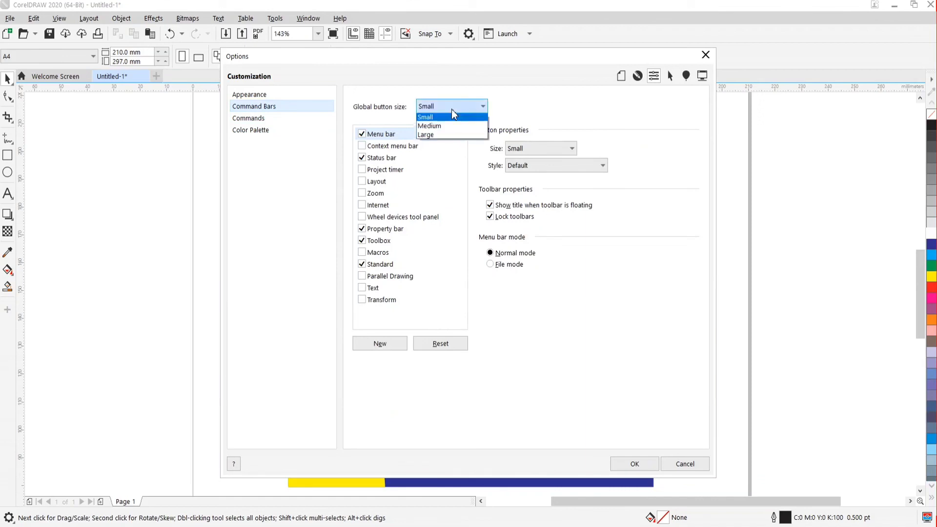
{"action": "left_click", "coordinate": [452, 106]}
{"action": "left_click", "coordinate": [458, 107]}
{"action": "left_click", "coordinate": [458, 107]}
{"action": "left_click", "coordinate": [450, 104]}
{"action": "left_click", "coordinate": [450, 105]}
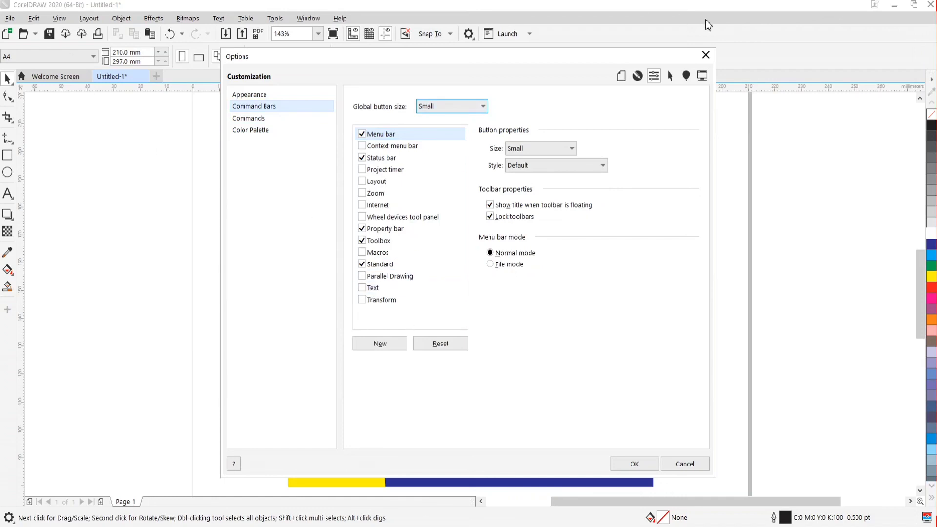
Find the Wireframe command by searching all customizable commands for "wire", and show its shortcut key settings
{"action": "left_click", "coordinate": [251, 123]}
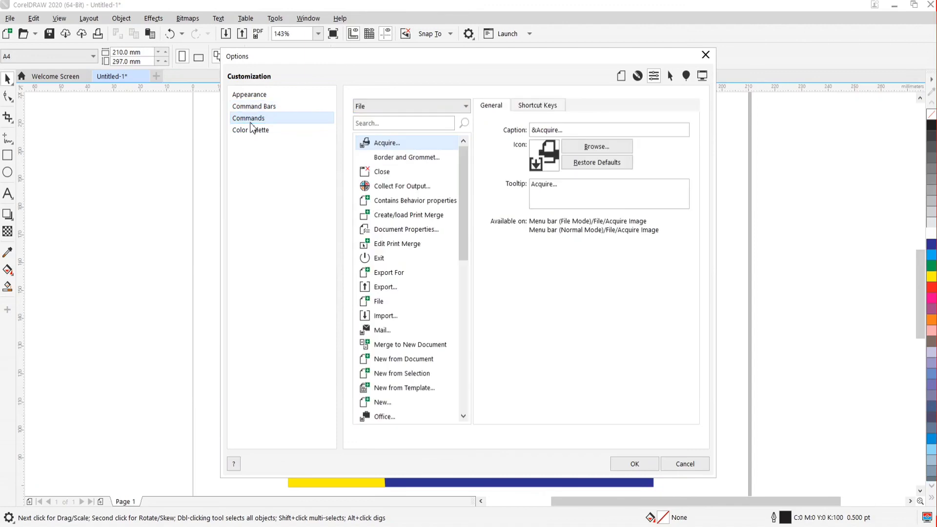
{"action": "left_click", "coordinate": [424, 106]}
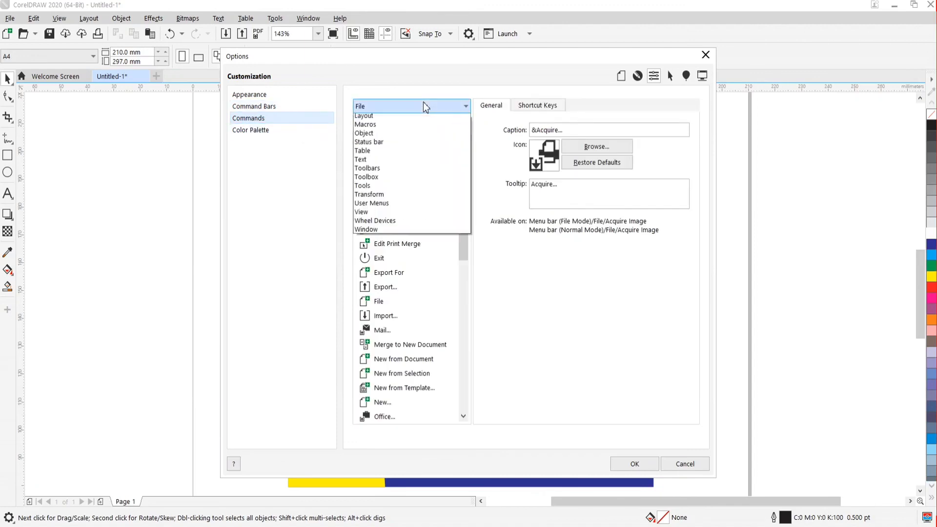
{"action": "left_click", "coordinate": [421, 118]}
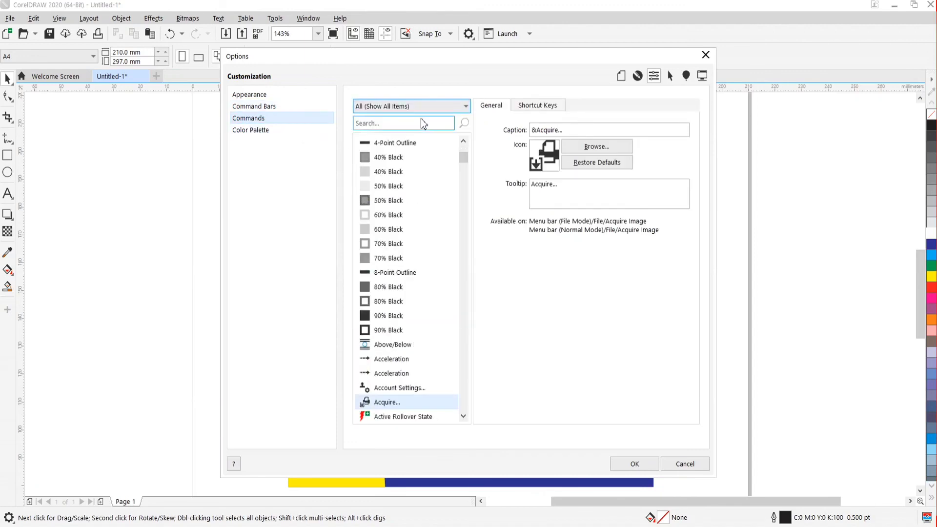
{"action": "left_click", "coordinate": [394, 123]}
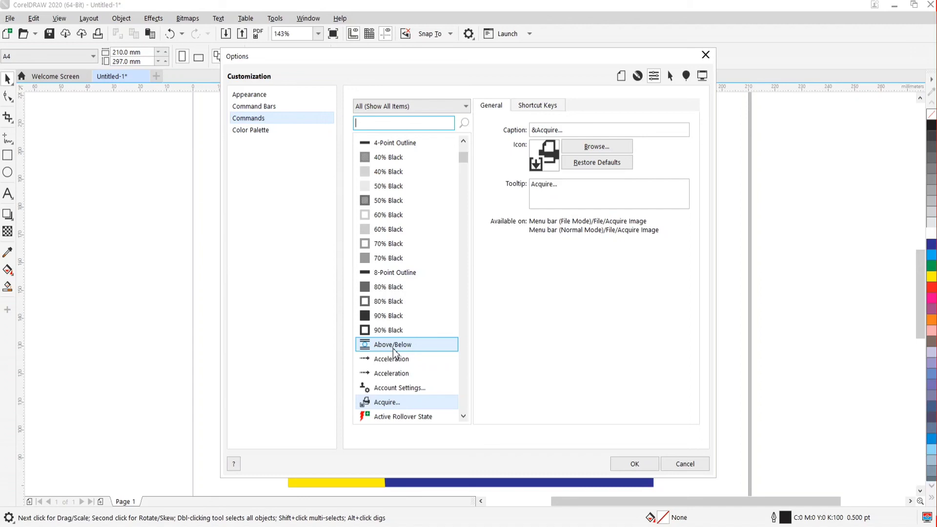
{"action": "type", "text": "wi"}
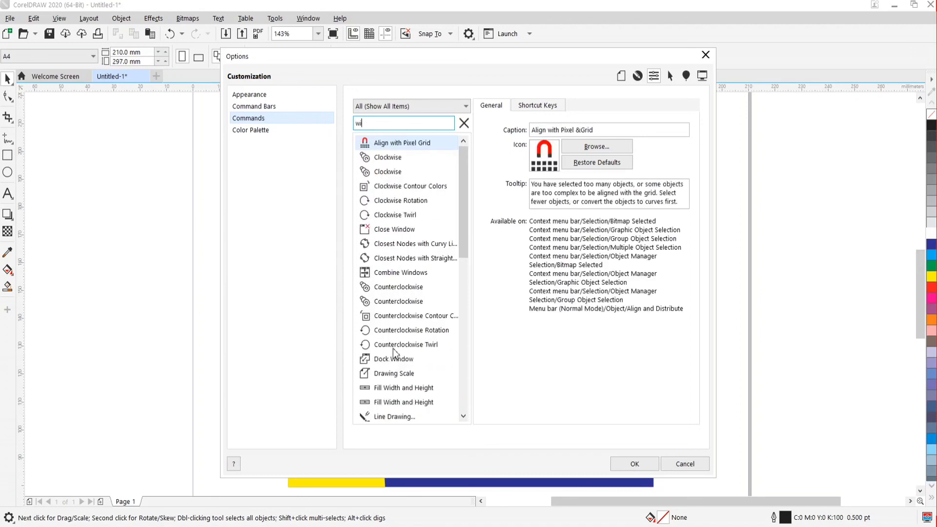
{"action": "type", "text": "r"}
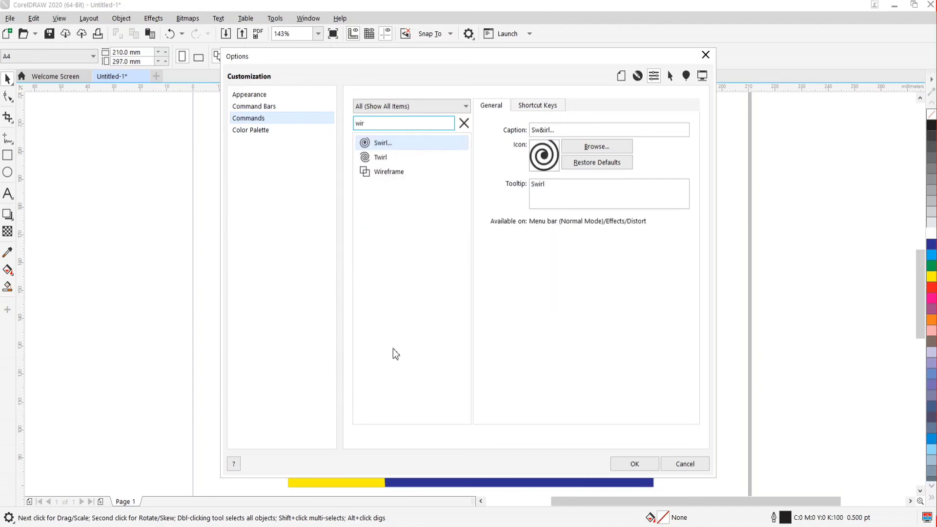
{"action": "type", "text": "e"}
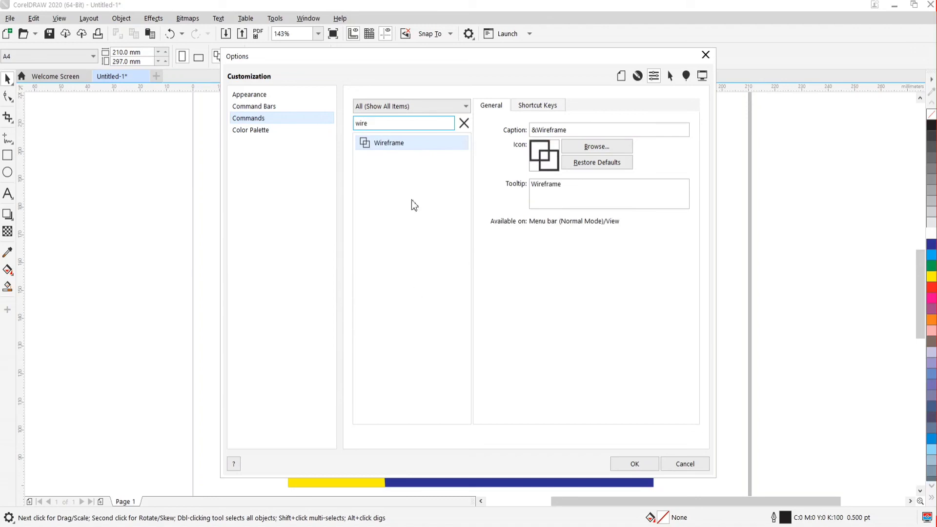
{"action": "left_click", "coordinate": [409, 143]}
{"action": "left_click", "coordinate": [538, 107]}
Delete the existing shortcut key of the Wireframe command
{"action": "left_click", "coordinate": [510, 184]}
{"action": "left_click", "coordinate": [517, 229]}
{"action": "left_click", "coordinate": [516, 230]}
{"action": "left_click", "coordinate": [509, 183]}
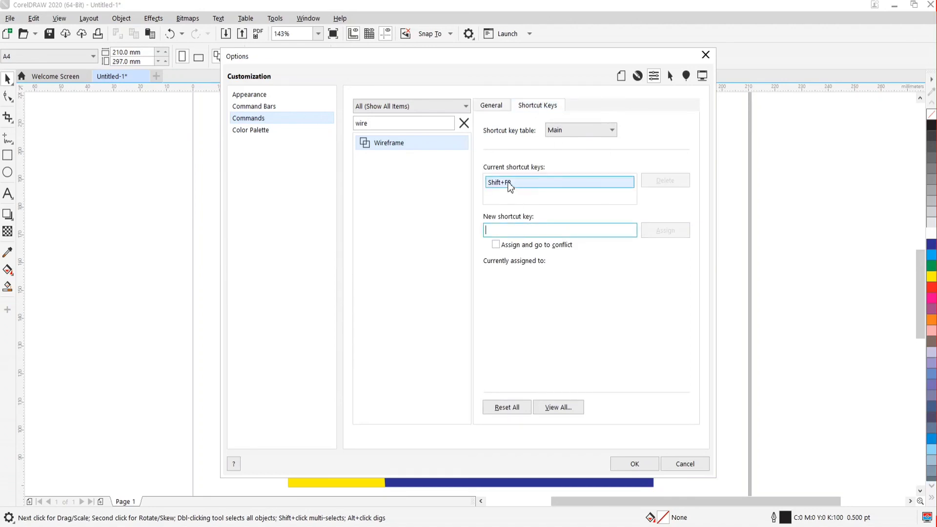
{"action": "left_click", "coordinate": [506, 180]}
{"action": "left_click", "coordinate": [652, 182]}
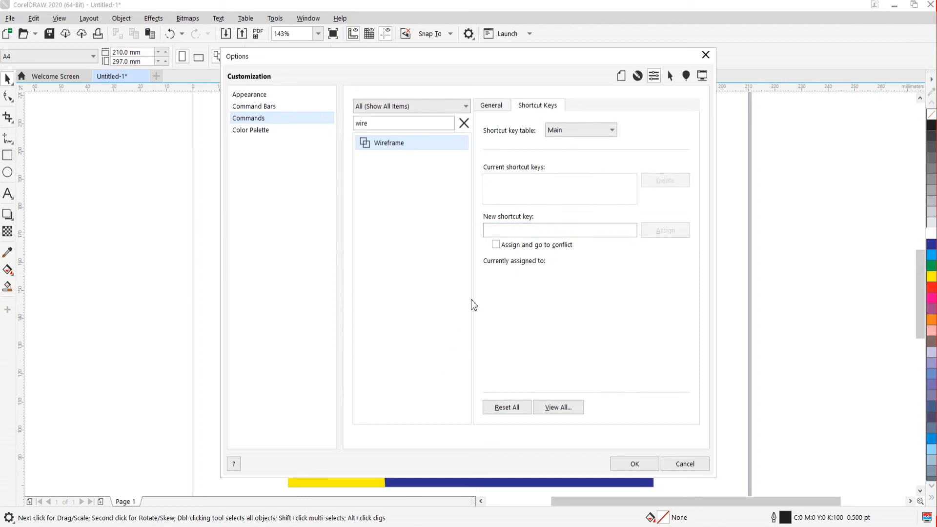
Assign Shift+F8 as the new shortcut for the Wireframe command and apply the options
{"action": "left_click", "coordinate": [508, 231]}
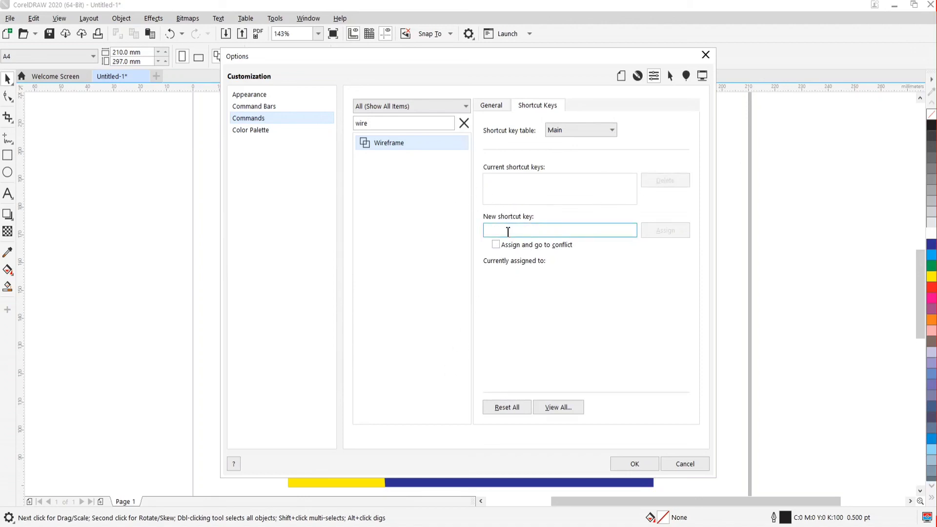
{"action": "key", "text": "shift+F8"}
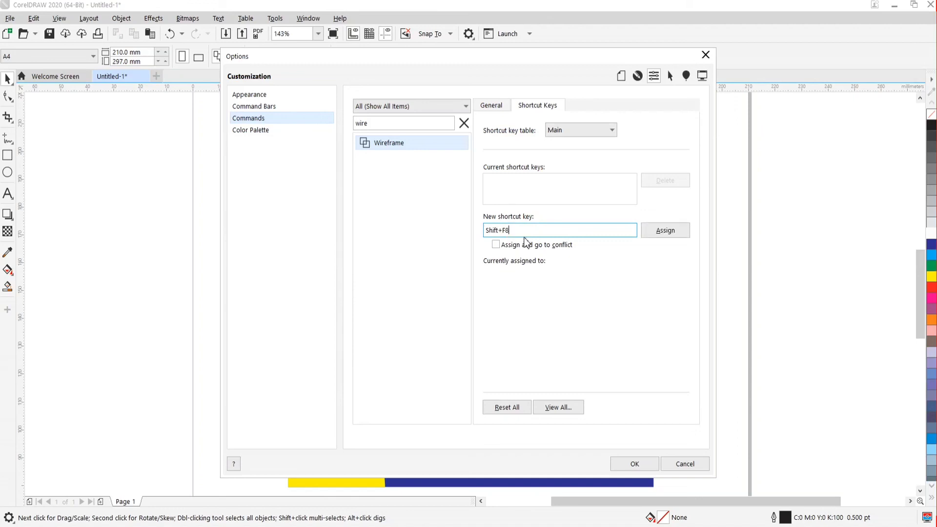
{"action": "left_click", "coordinate": [651, 231]}
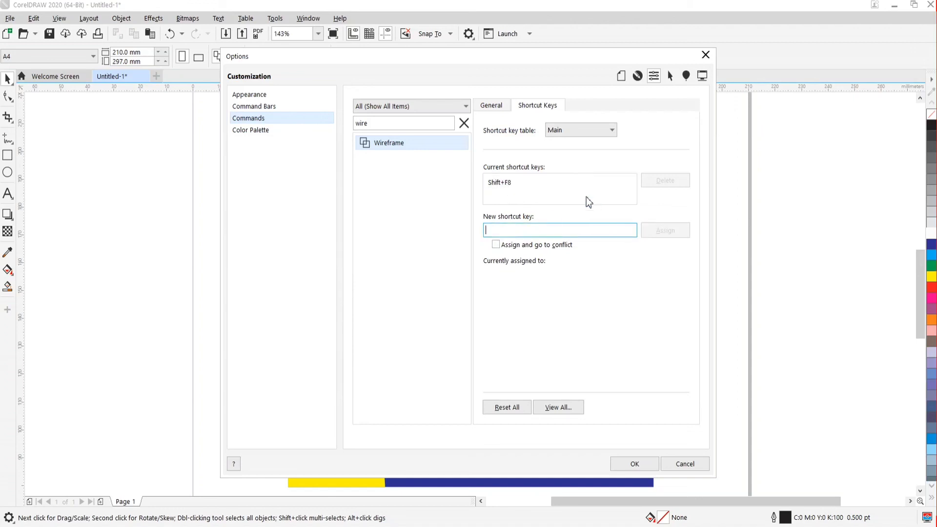
{"action": "left_click", "coordinate": [635, 465]}
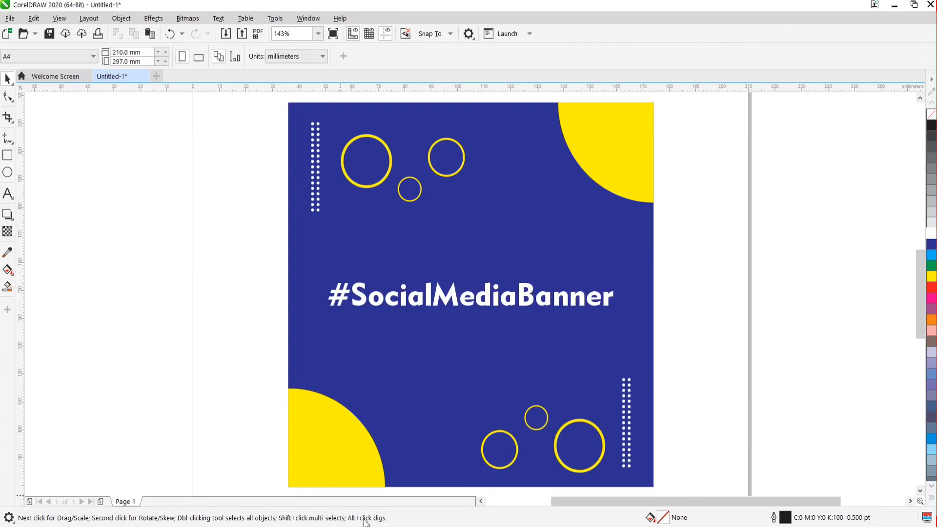
Switch to Pinterest in the browser, go back to the "banner design" results and look through the banner ideas
{"action": "key", "text": "alt+Tab"}
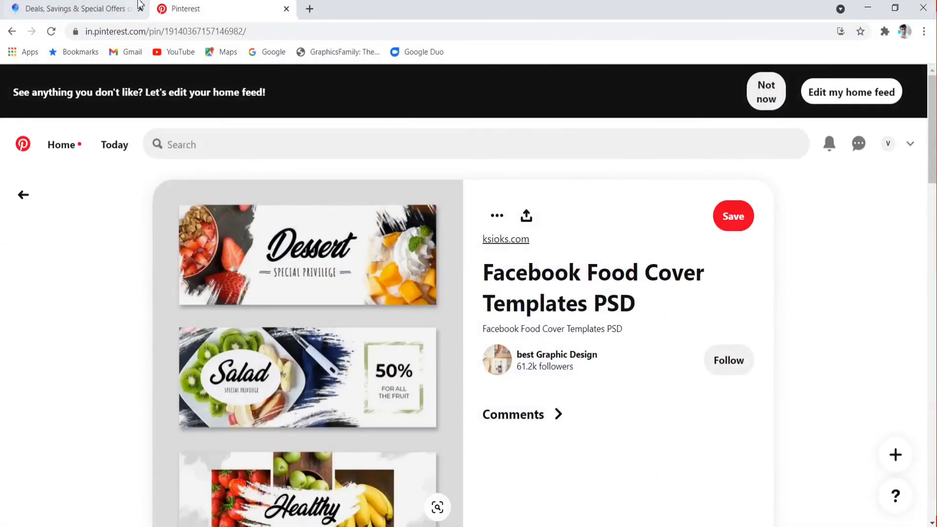
{"action": "left_click", "coordinate": [11, 31]}
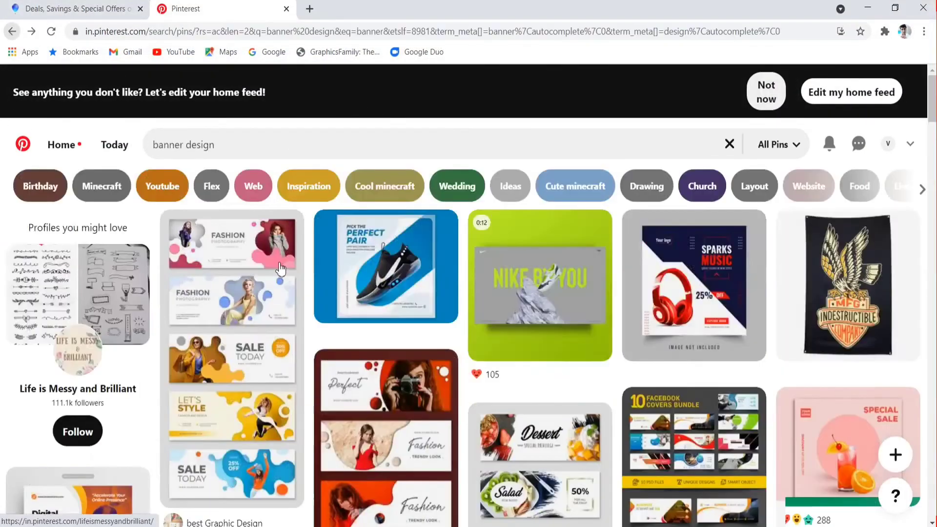
{"action": "scroll", "coordinate": [449, 286], "scroll_direction": "down", "scroll_amount": 8}
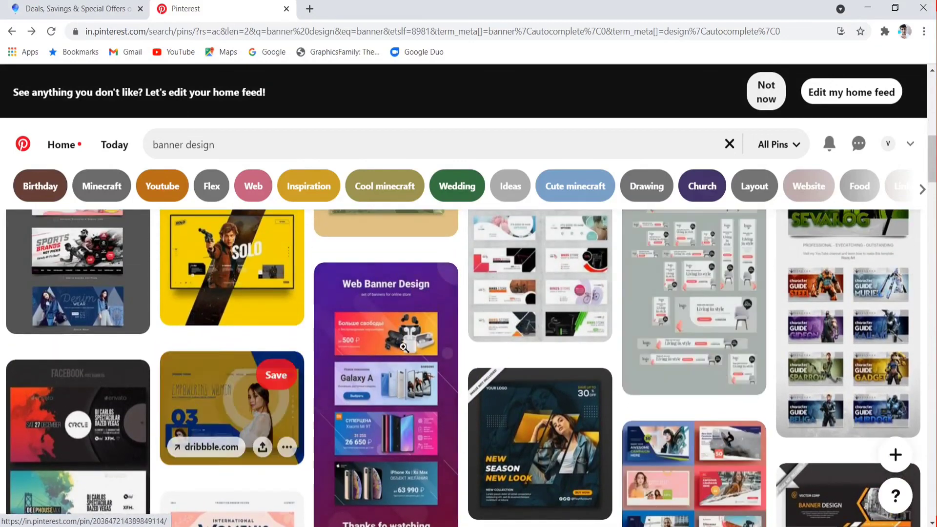
{"action": "scroll", "coordinate": [515, 355], "scroll_direction": "down", "scroll_amount": 3}
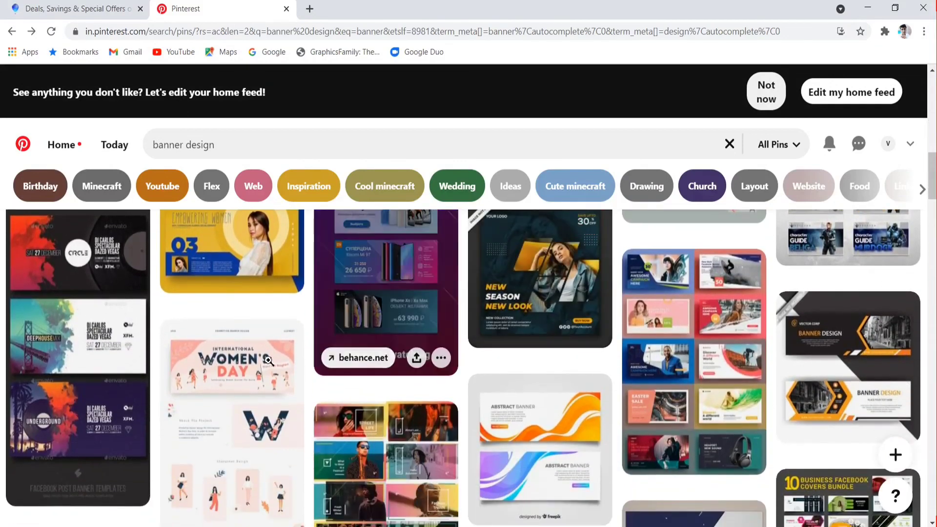
{"action": "scroll", "coordinate": [101, 357], "scroll_direction": "down", "scroll_amount": 4}
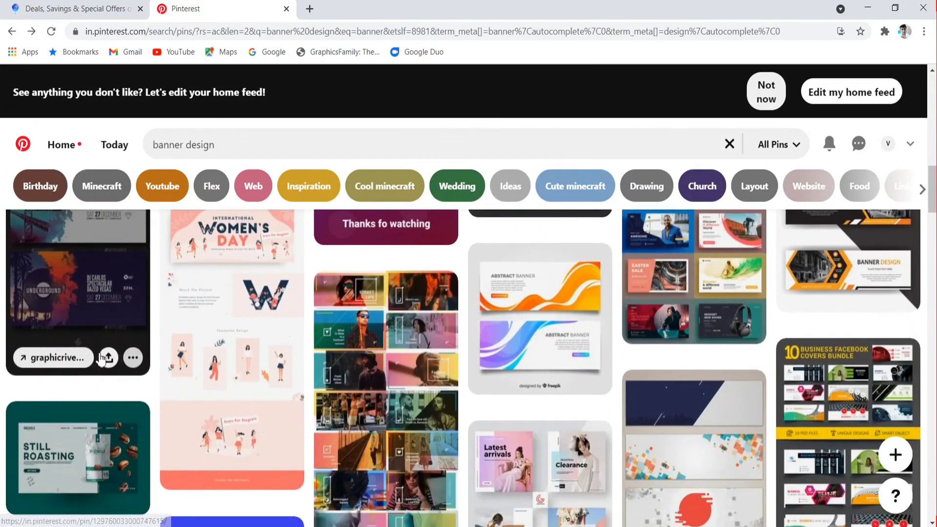
{"action": "scroll", "coordinate": [98, 353], "scroll_direction": "down", "scroll_amount": 6}
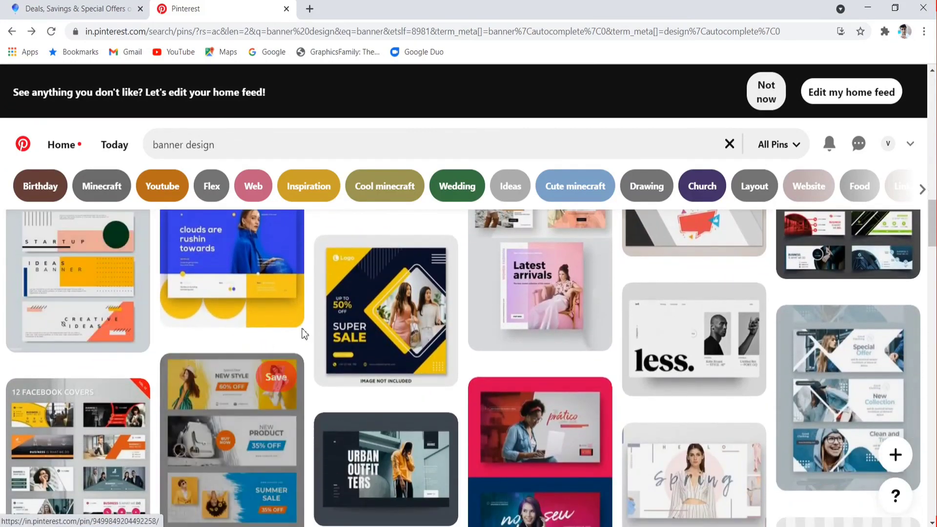
Open the "Sale Social Media Post Or Banner Template" pin and look through the similar designs below it
{"action": "left_click", "coordinate": [337, 337]}
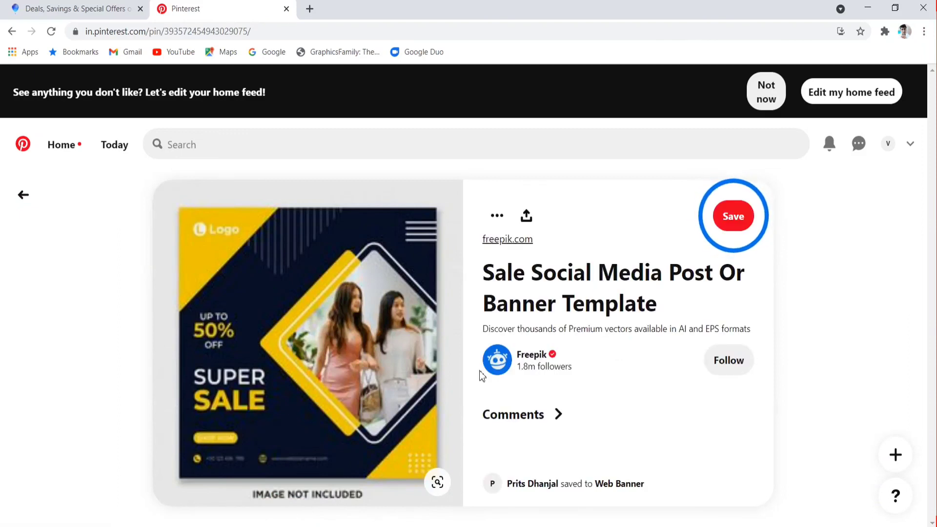
{"action": "scroll", "coordinate": [493, 366], "scroll_direction": "down", "scroll_amount": 1}
{"action": "scroll", "coordinate": [493, 366], "scroll_direction": "down", "scroll_amount": 4}
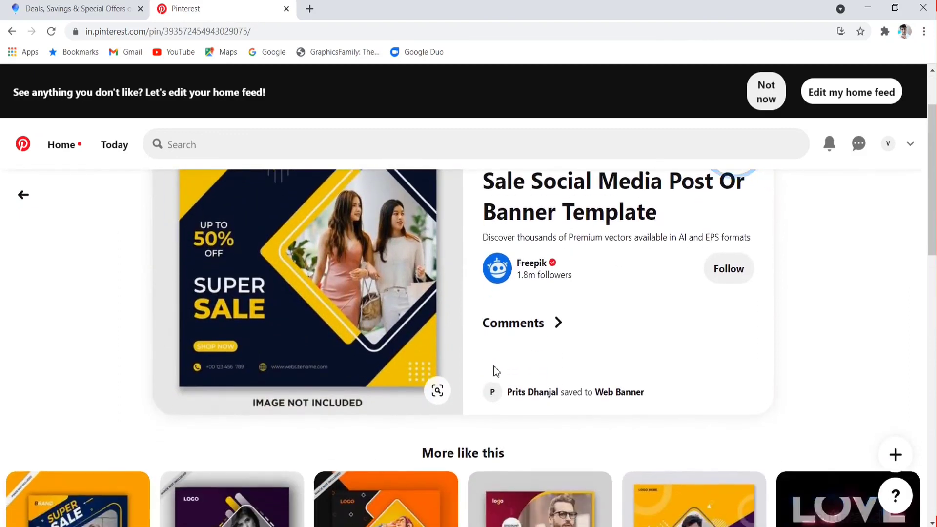
{"action": "scroll", "coordinate": [494, 370], "scroll_direction": "down", "scroll_amount": 10}
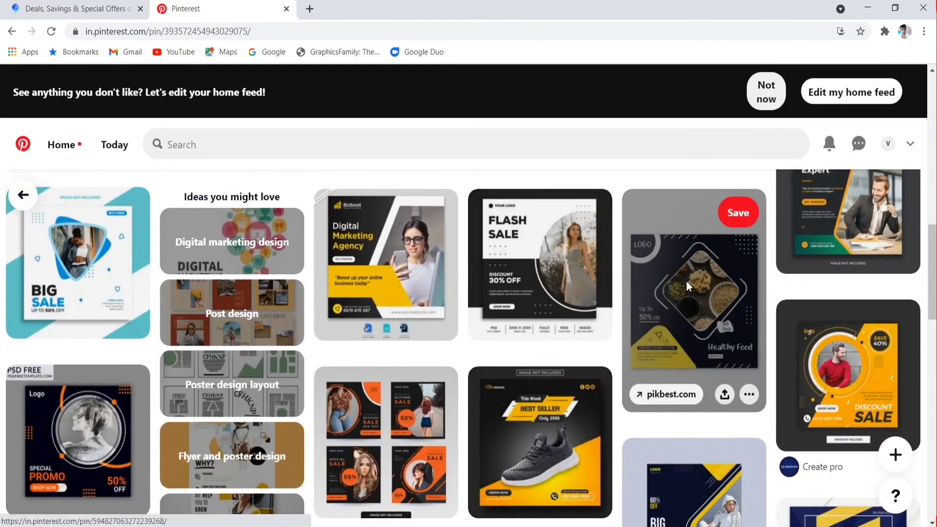
View the Food and Restaurant Business Social Media Post pin, go back to the Super Sale banner pin and return to the "banner design" results
{"action": "left_click", "coordinate": [687, 283]}
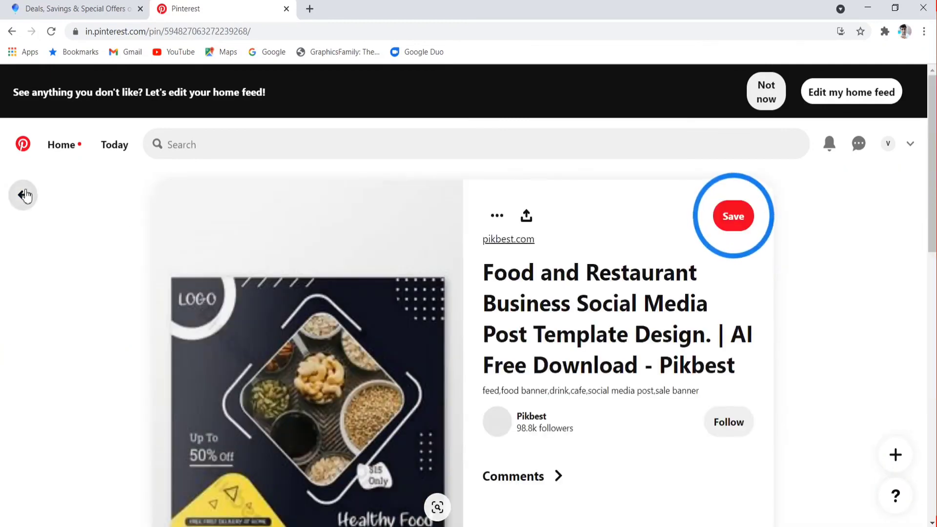
{"action": "left_click", "coordinate": [23, 194]}
{"action": "scroll", "coordinate": [481, 324], "scroll_direction": "down", "scroll_amount": 2}
{"action": "scroll", "coordinate": [535, 333], "scroll_direction": "down", "scroll_amount": 1}
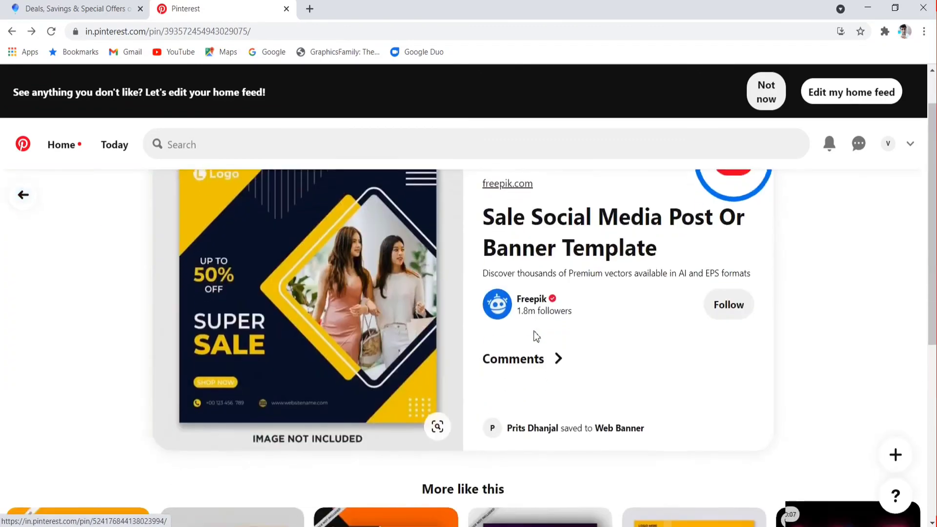
{"action": "scroll", "coordinate": [513, 330], "scroll_direction": "down", "scroll_amount": 6}
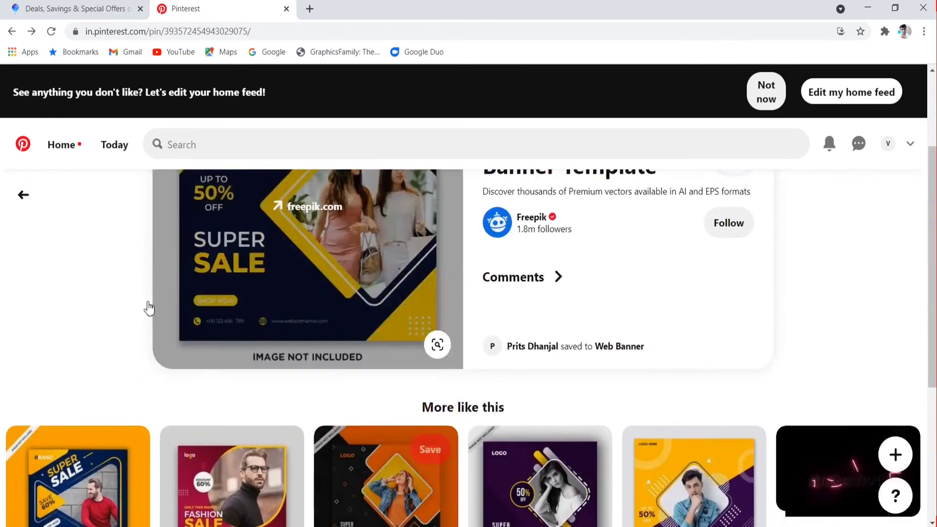
{"action": "left_click", "coordinate": [22, 194]}
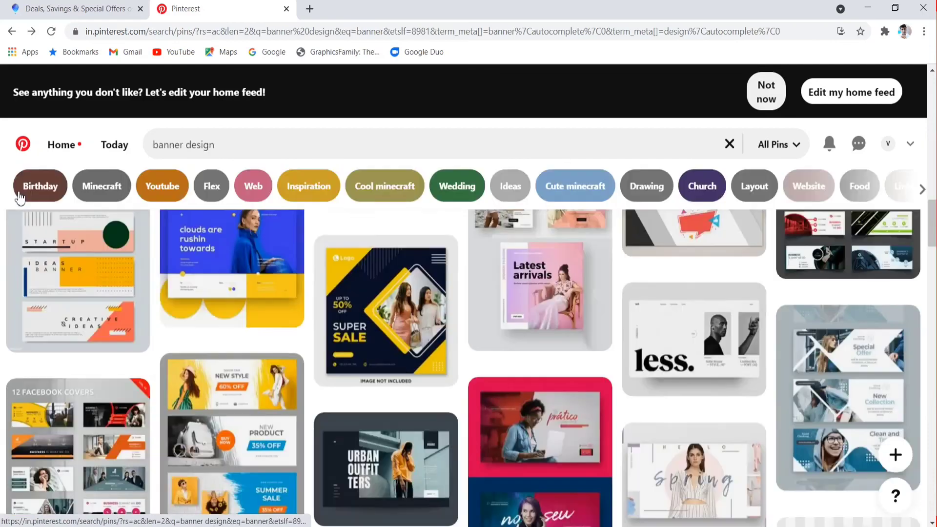
Open the "5 Fashion Facebook Cover Templates PSD" pin, look through its covers and return to the "banner design" results
{"action": "scroll", "coordinate": [535, 334], "scroll_direction": "down", "scroll_amount": 3}
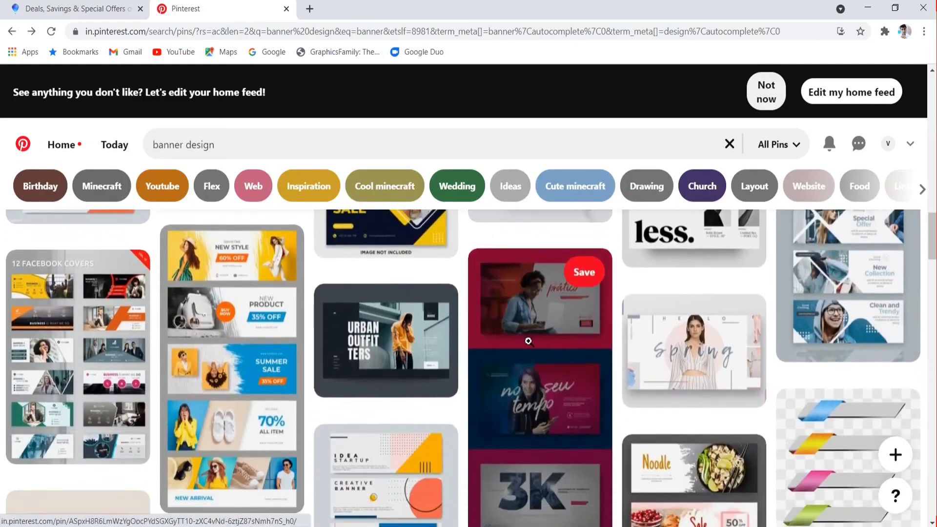
{"action": "left_click", "coordinate": [259, 320]}
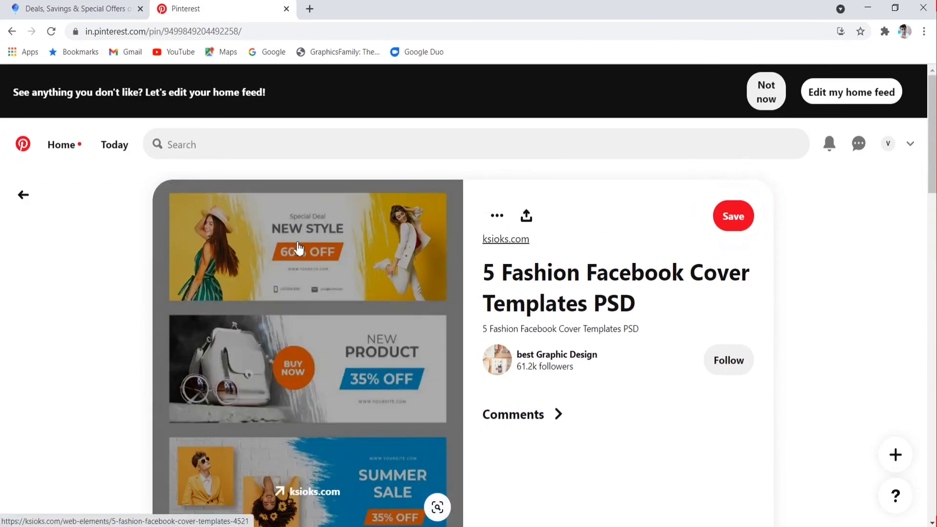
{"action": "scroll", "coordinate": [408, 400], "scroll_direction": "down", "scroll_amount": 3}
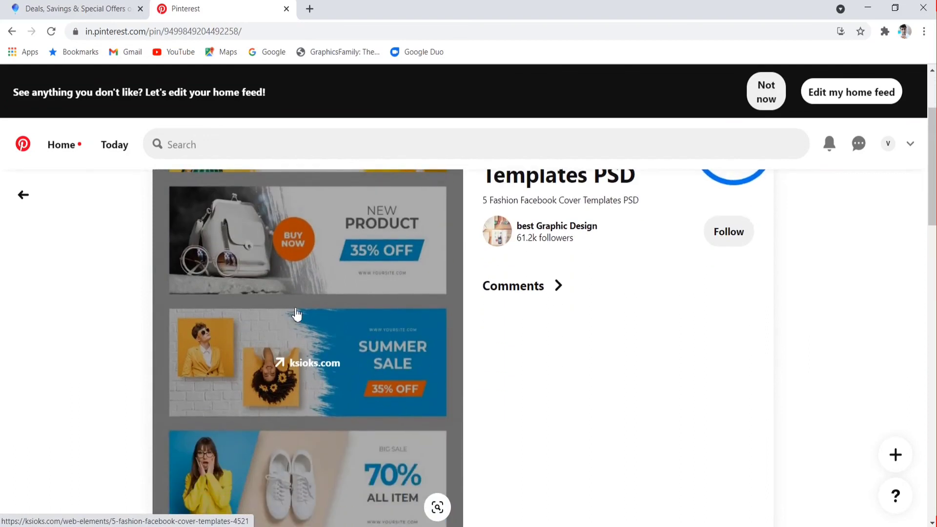
{"action": "scroll", "coordinate": [254, 425], "scroll_direction": "down", "scroll_amount": 6}
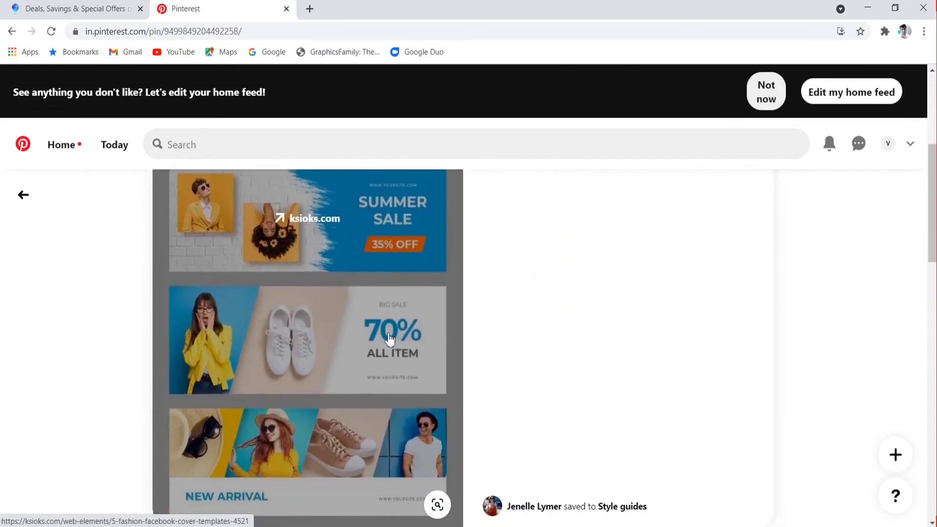
{"action": "left_click", "coordinate": [23, 195]}
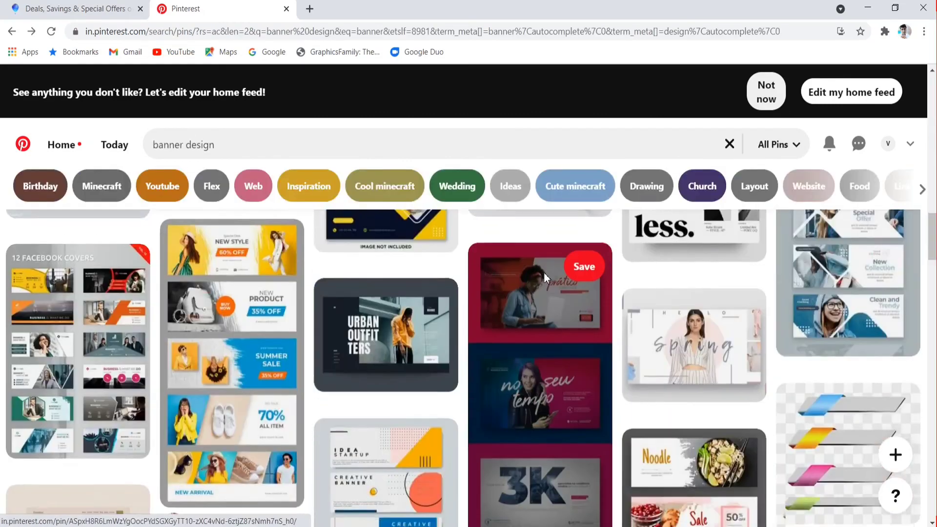
Open the club party cover pin with the "Ladies Night" banner and look through its covers and the similar designs below
{"action": "scroll", "coordinate": [544, 273], "scroll_direction": "down", "scroll_amount": 7}
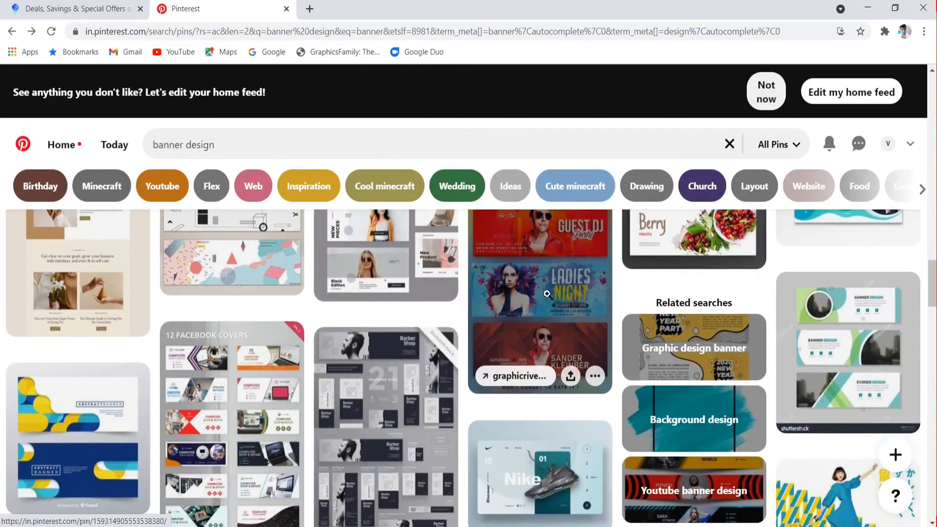
{"action": "left_click", "coordinate": [544, 292]}
{"action": "scroll", "coordinate": [318, 439], "scroll_direction": "down", "scroll_amount": 4}
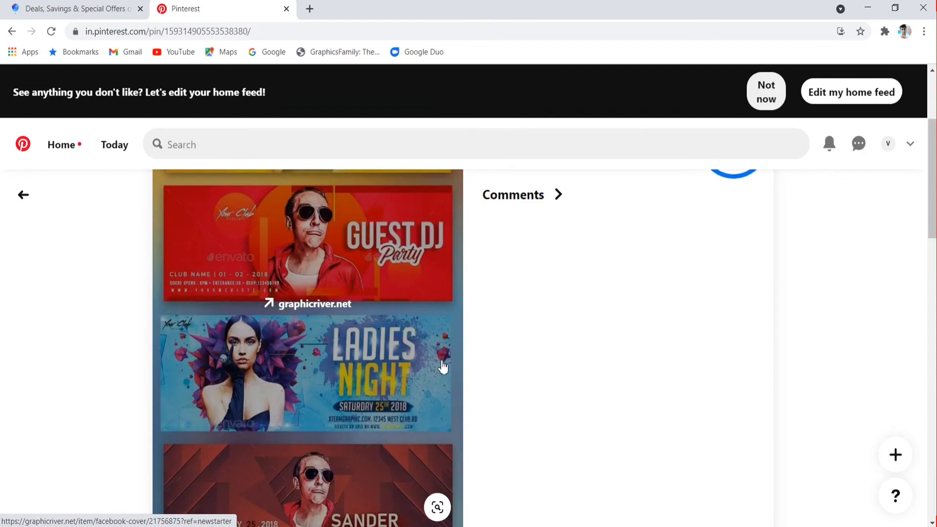
{"action": "scroll", "coordinate": [404, 405], "scroll_direction": "down", "scroll_amount": 2}
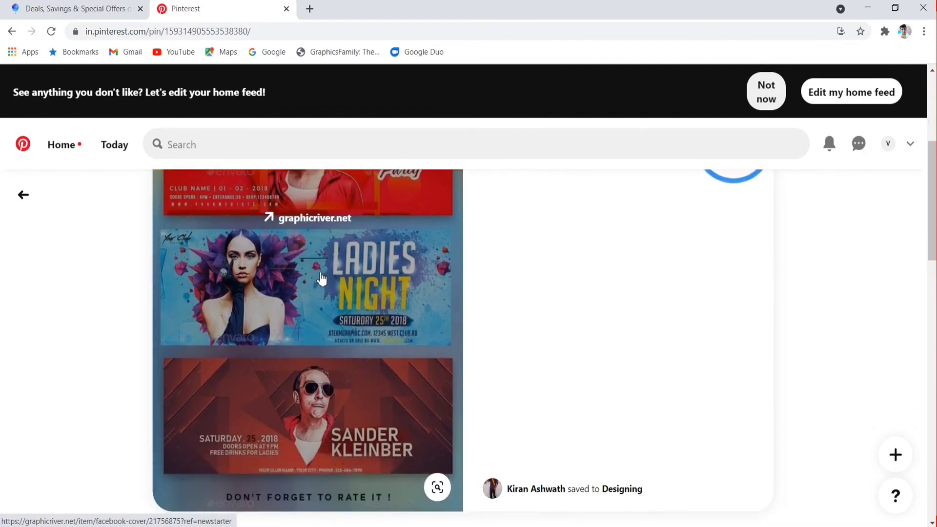
{"action": "scroll", "coordinate": [321, 279], "scroll_direction": "down", "scroll_amount": 10}
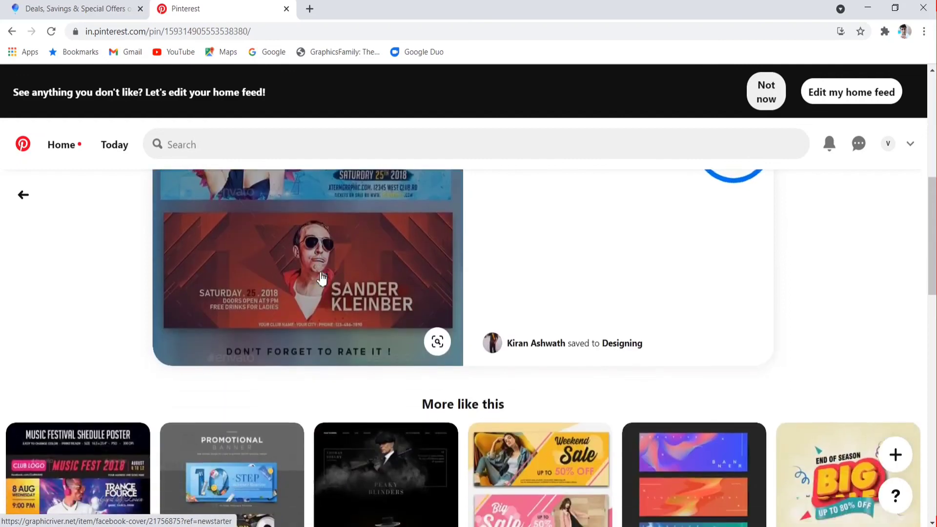
{"action": "scroll", "coordinate": [319, 272], "scroll_direction": "down", "scroll_amount": 5}
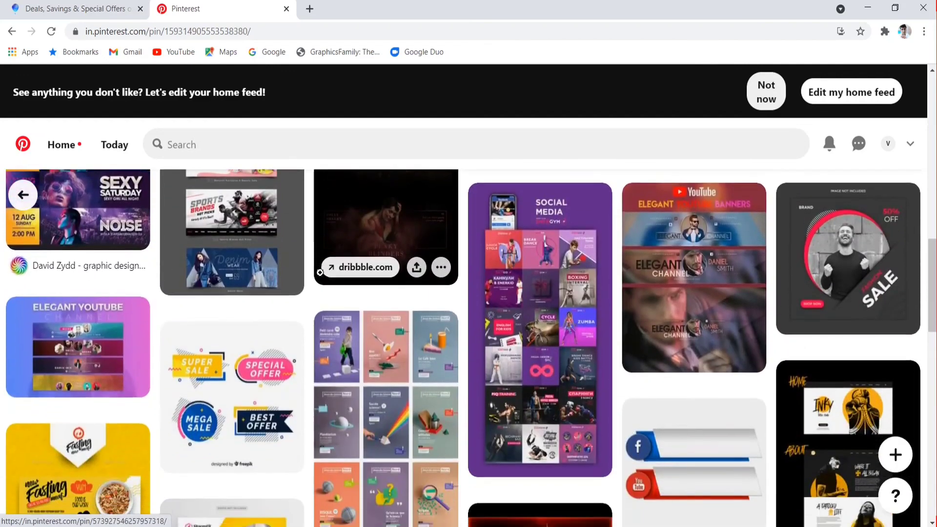
{"action": "scroll", "coordinate": [319, 272], "scroll_direction": "down", "scroll_amount": 2}
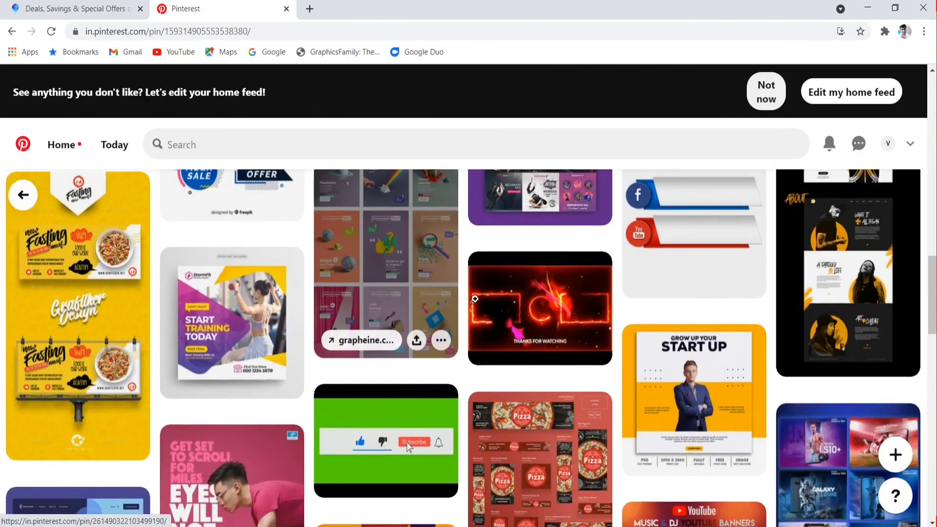
Open the "Thanks for watching" video pin and go back to the club party cover pin
{"action": "left_click", "coordinate": [518, 315]}
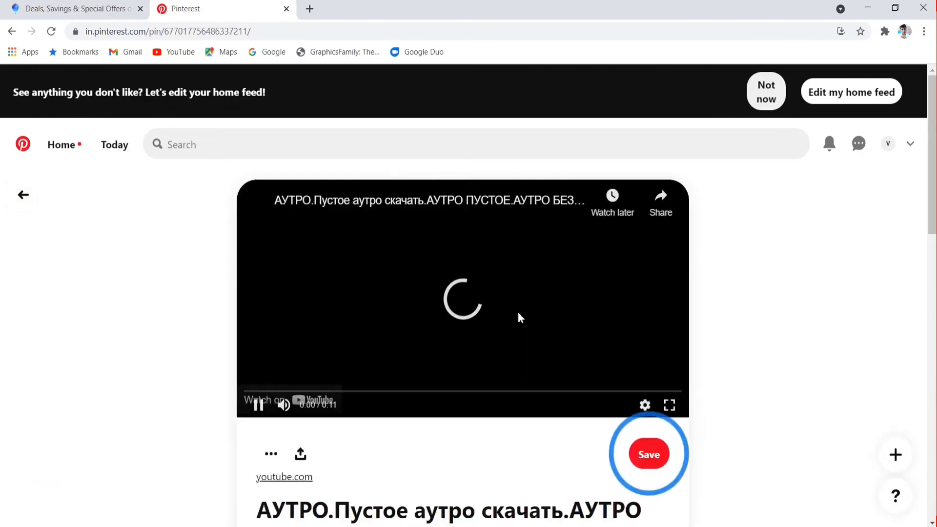
{"action": "left_click", "coordinate": [23, 195]}
{"action": "scroll", "coordinate": [582, 293], "scroll_direction": "down", "scroll_amount": 3}
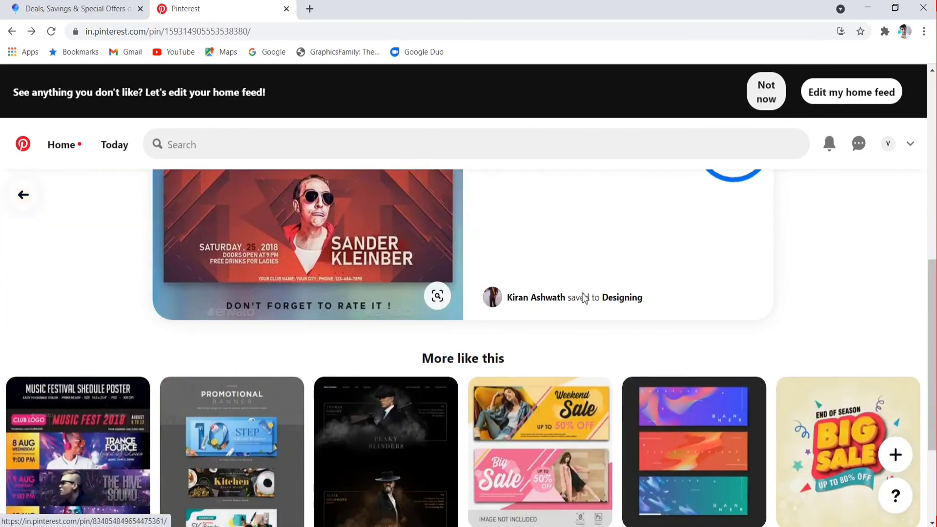
Examine the layouts of the banners, posters and social media posts listed as similar to the club party covers
{"action": "scroll", "coordinate": [582, 293], "scroll_direction": "down", "scroll_amount": 4}
{"action": "scroll", "coordinate": [584, 297], "scroll_direction": "down", "scroll_amount": 10}
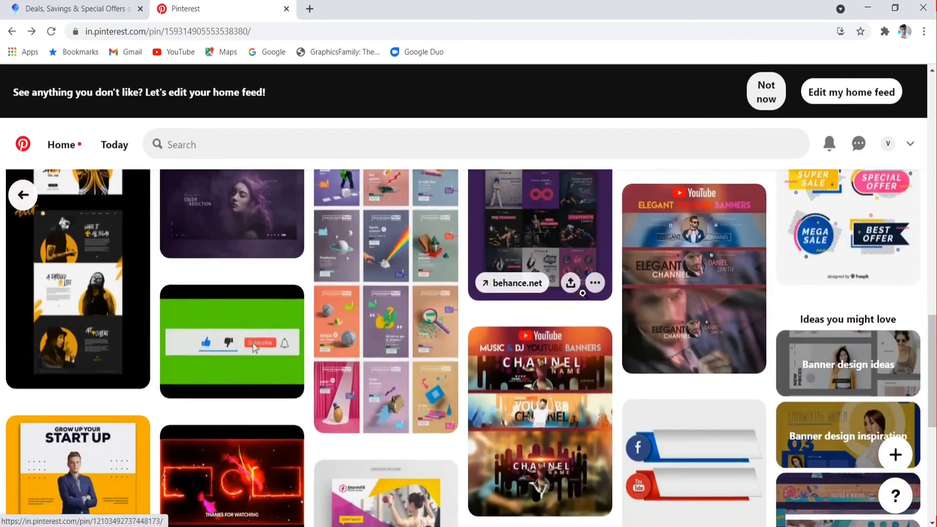
{"action": "scroll", "coordinate": [582, 295], "scroll_direction": "down", "scroll_amount": 3}
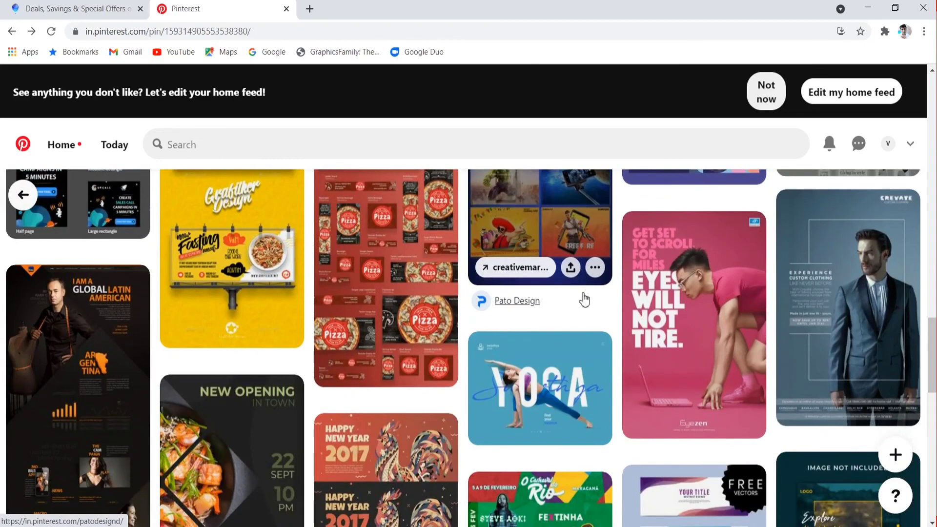
{"action": "scroll", "coordinate": [584, 297], "scroll_direction": "down", "scroll_amount": 12}
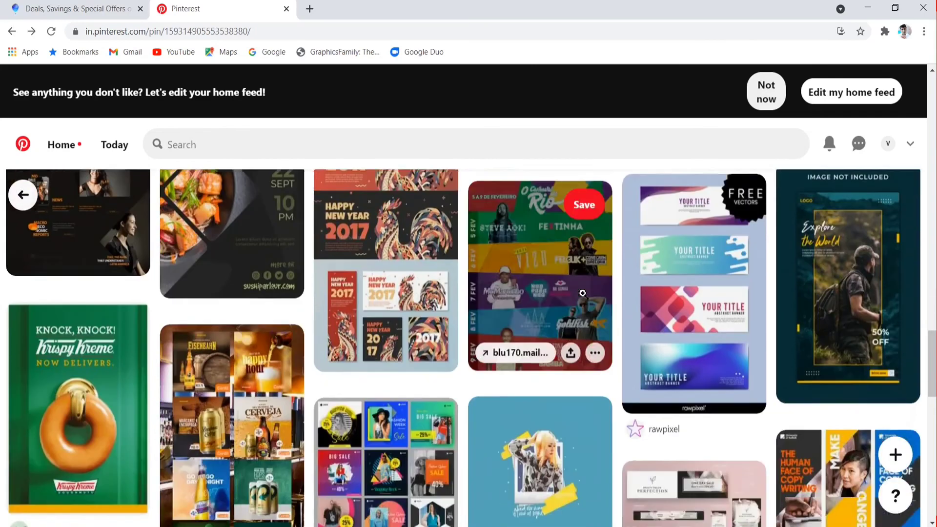
{"action": "scroll", "coordinate": [583, 294], "scroll_direction": "down", "scroll_amount": 2}
{"action": "scroll", "coordinate": [584, 299], "scroll_direction": "down", "scroll_amount": 3}
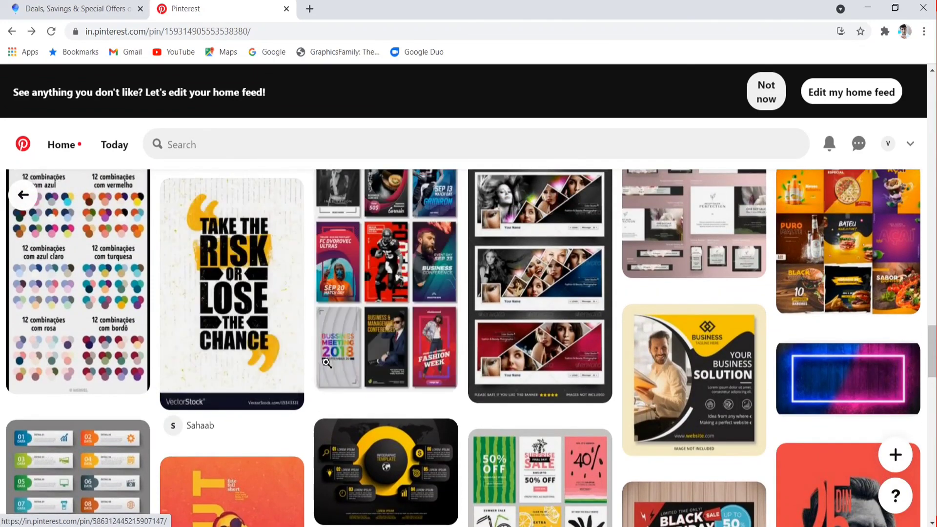
{"action": "scroll", "coordinate": [439, 342], "scroll_direction": "down", "scroll_amount": 10}
{"action": "scroll", "coordinate": [627, 326], "scroll_direction": "down", "scroll_amount": 3}
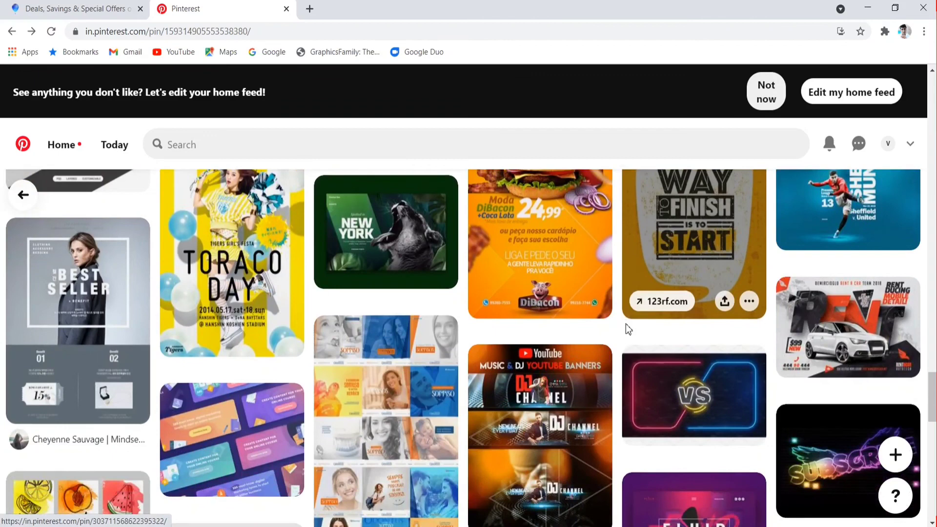
{"action": "scroll", "coordinate": [467, 336], "scroll_direction": "down", "scroll_amount": 9}
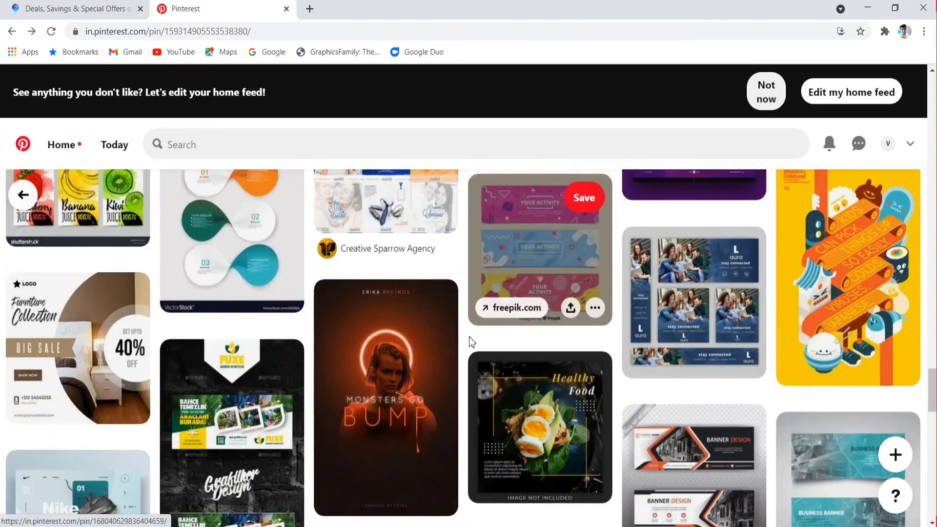
{"action": "scroll", "coordinate": [469, 336], "scroll_direction": "down", "scroll_amount": 1}
{"action": "scroll", "coordinate": [469, 336], "scroll_direction": "down", "scroll_amount": 7}
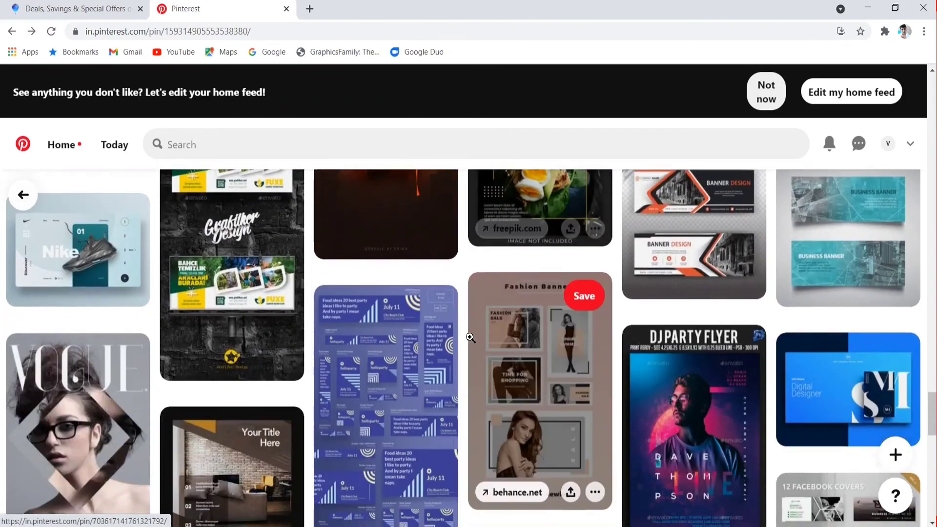
{"action": "scroll", "coordinate": [470, 337], "scroll_direction": "down", "scroll_amount": 2}
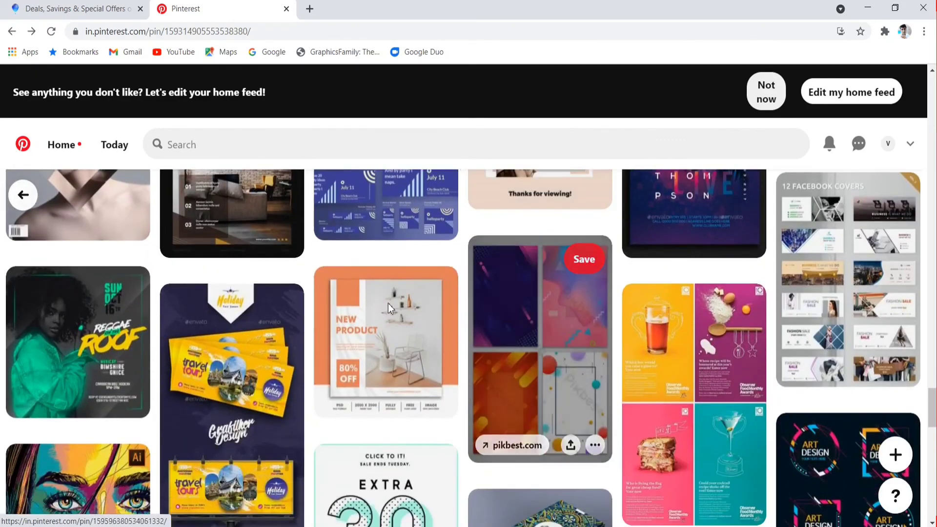